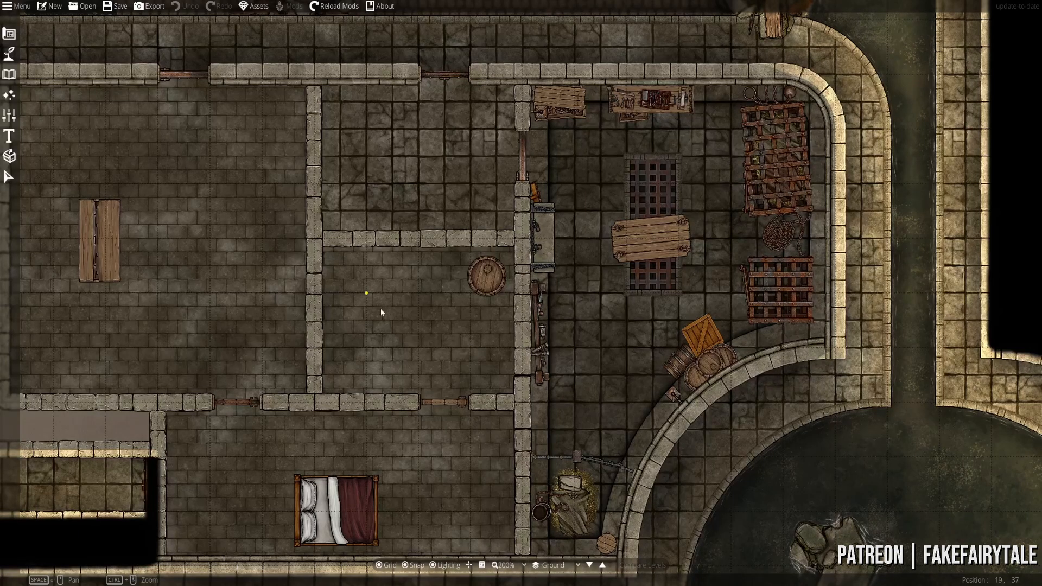
# - Pan across the map and zoom in on the upper-left rooms beside the barrel
pyautogui.moveTo(348, 312); pyautogui.dragTo(362, 357)
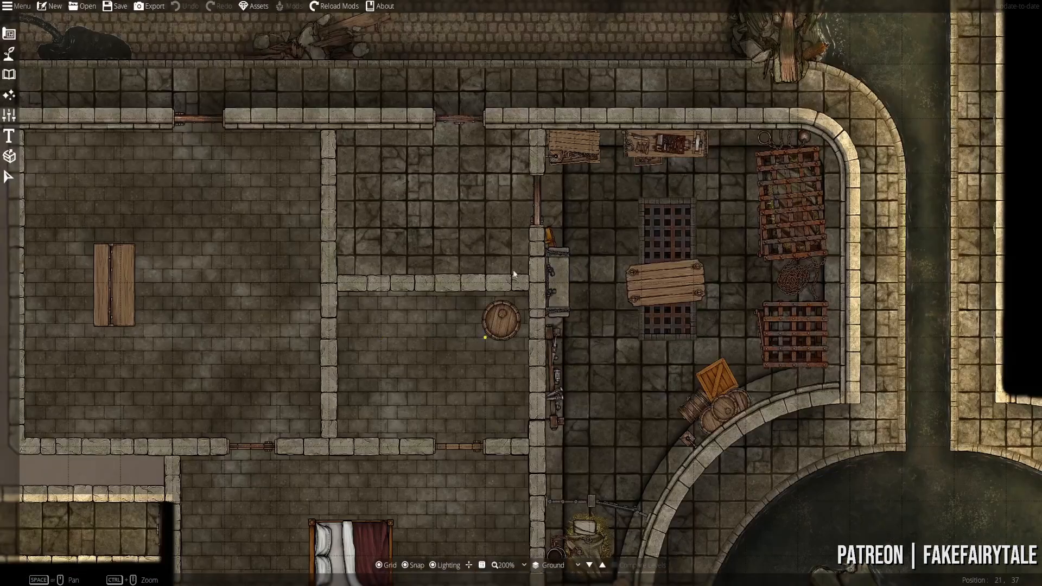
pyautogui.moveTo(364, 264); pyautogui.dragTo(472, 257)
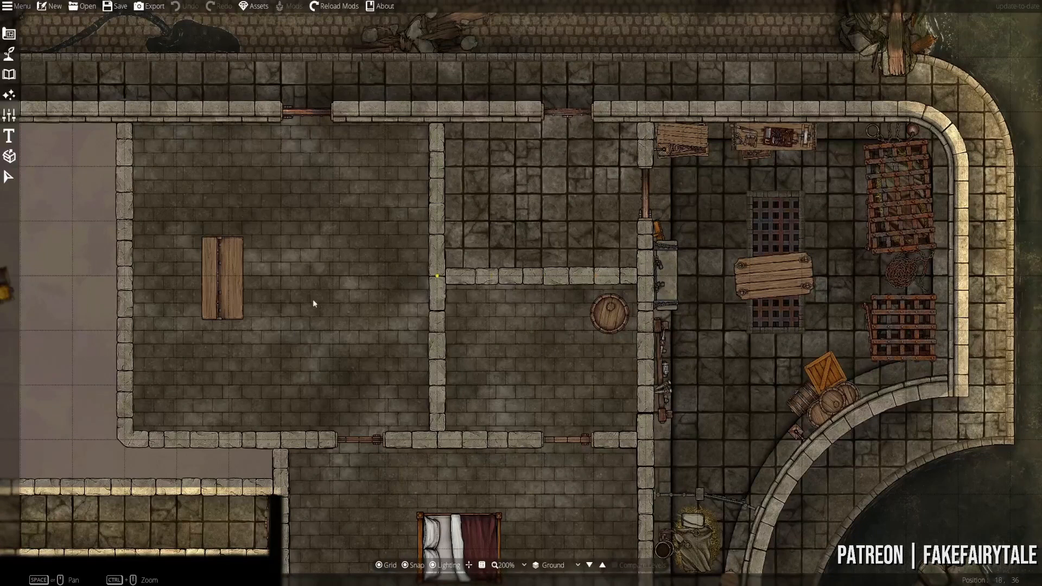
pyautogui.moveTo(766, 269); pyautogui.dragTo(688, 238)
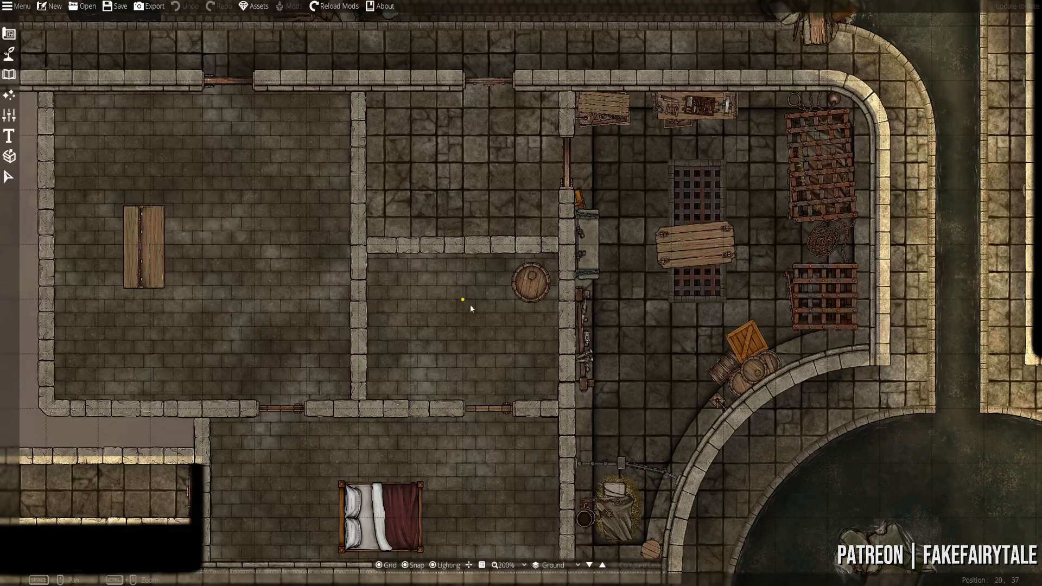
pyautogui.scroll(2, 470, 305)
pyautogui.moveTo(500, 278); pyautogui.dragTo(437, 309)
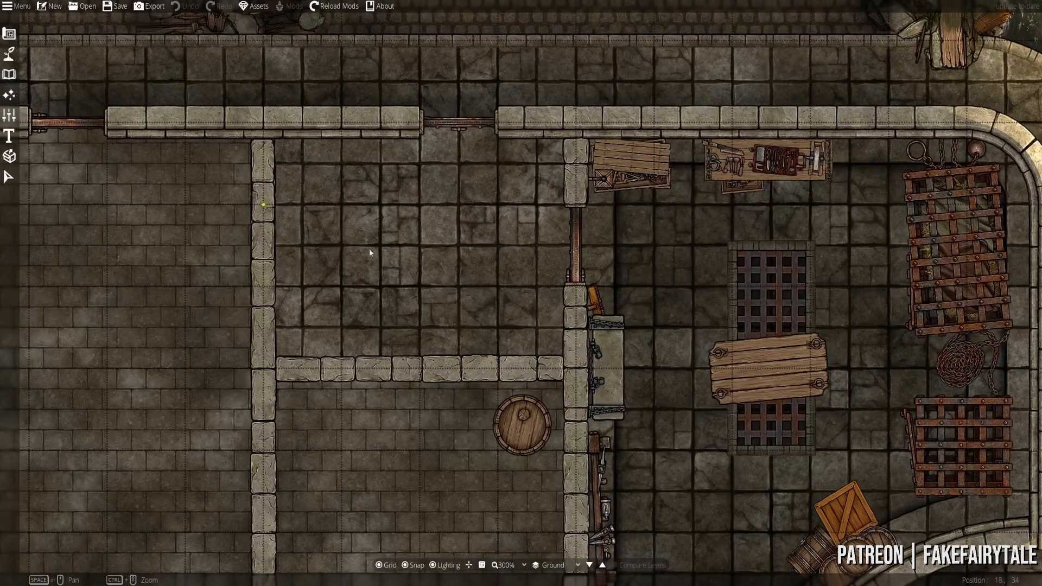
# - Switch to the Object Tool and browse Library tags such as Barricades and Basin Depths
pyautogui.click(10, 78)
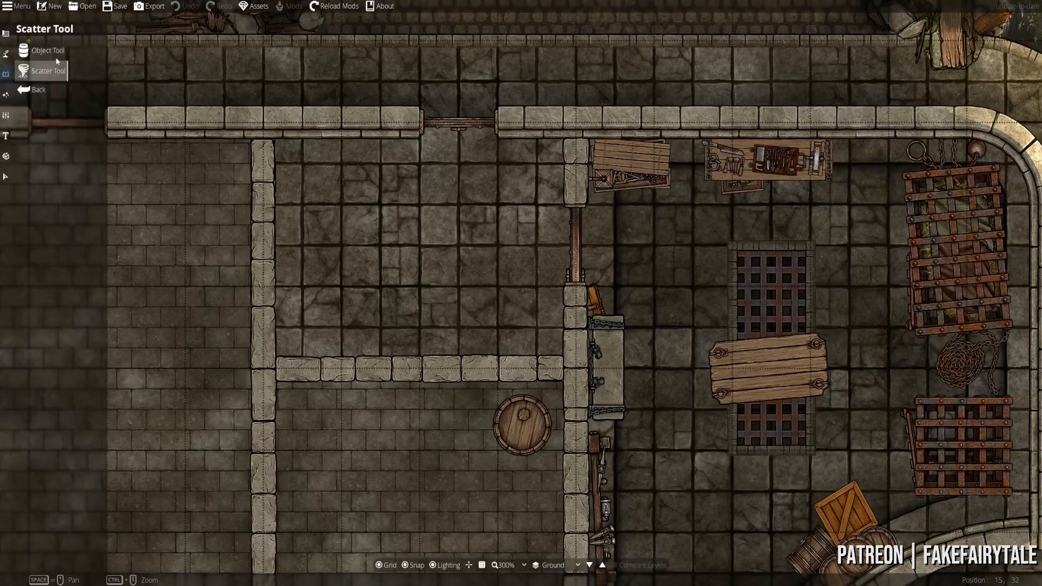
pyautogui.click(54, 56)
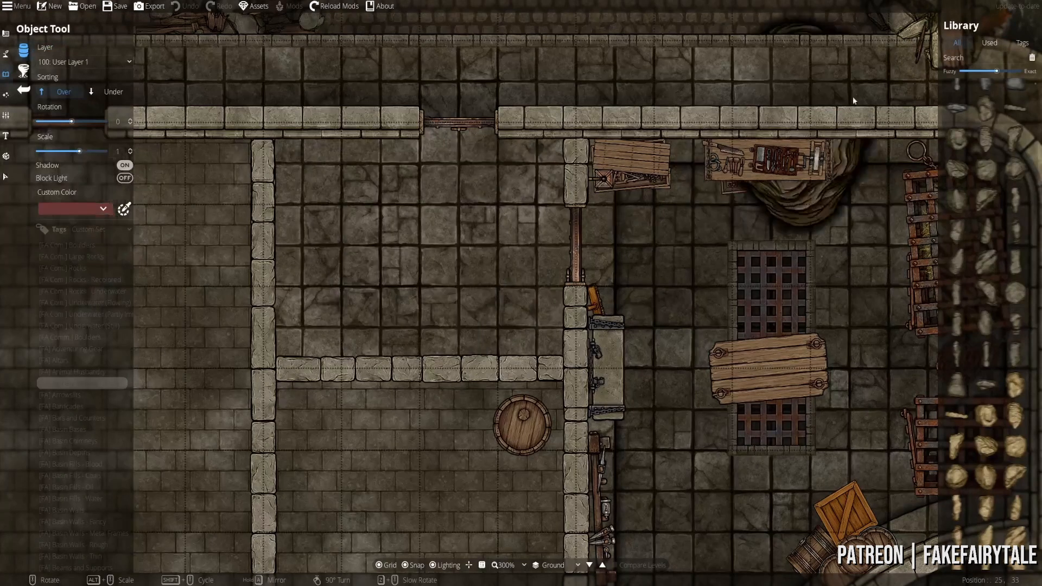
pyautogui.click(993, 58)
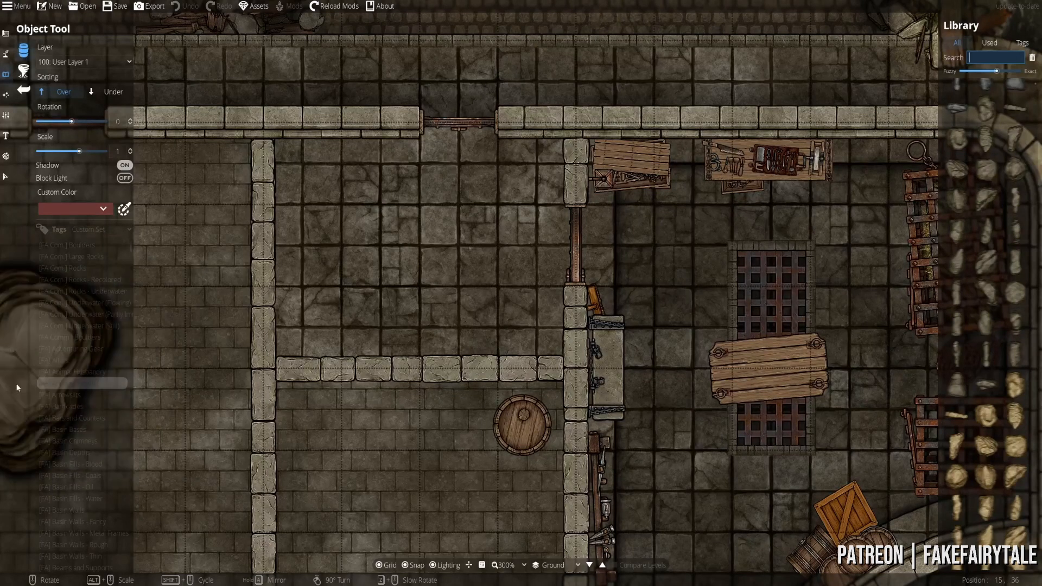
pyautogui.click(66, 408)
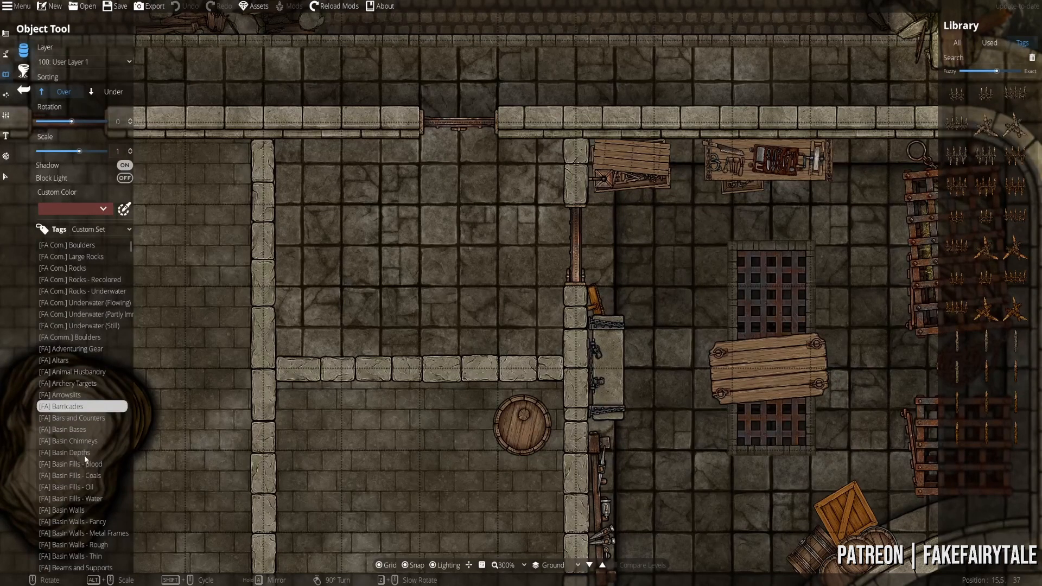
pyautogui.click(64, 451)
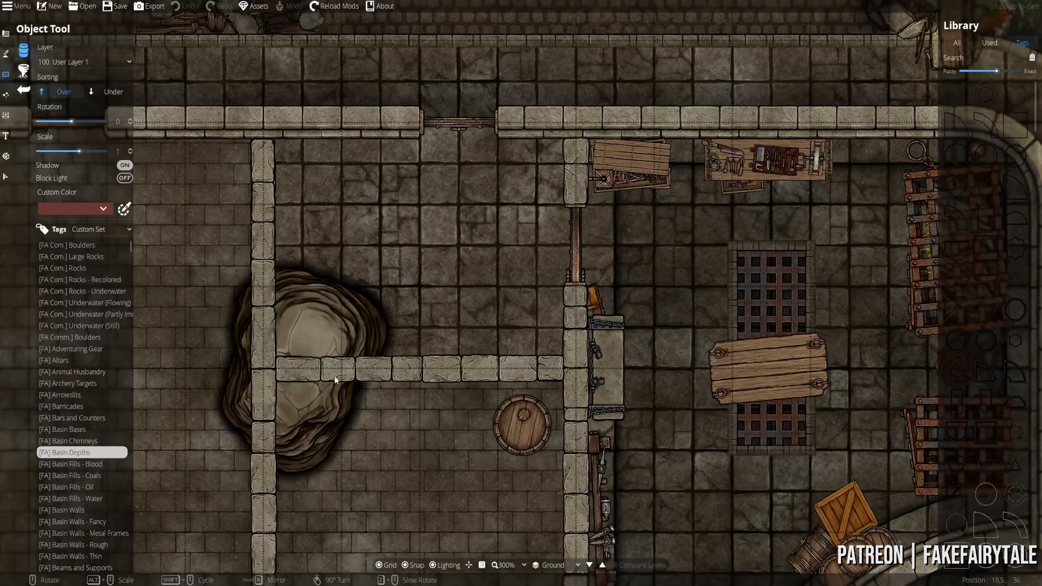
# - Filter the library to the Archery Targets tag and pick an archery target
pyautogui.moveTo(387, 324); pyautogui.dragTo(452, 367)
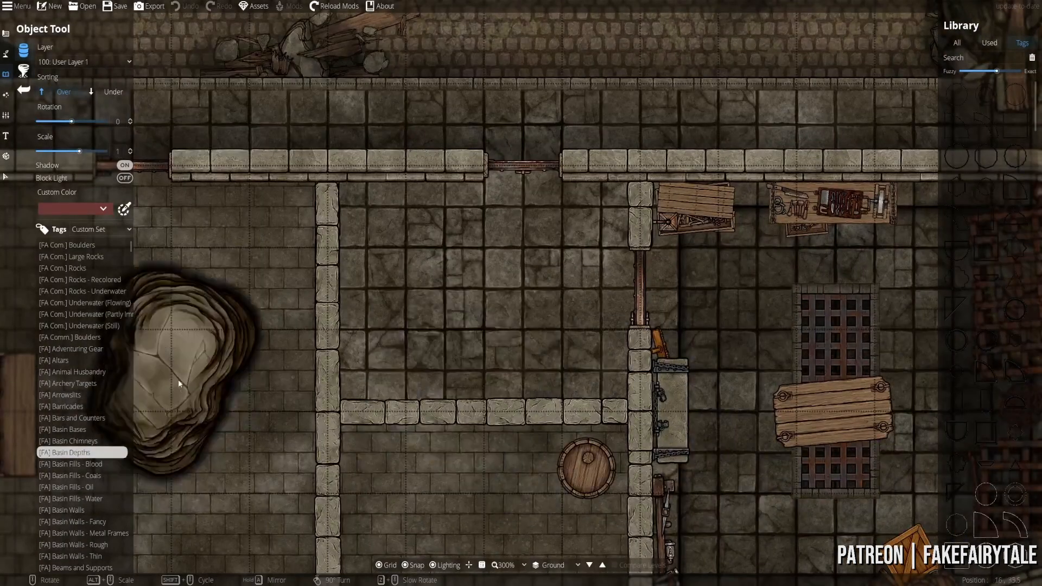
pyautogui.click(60, 395)
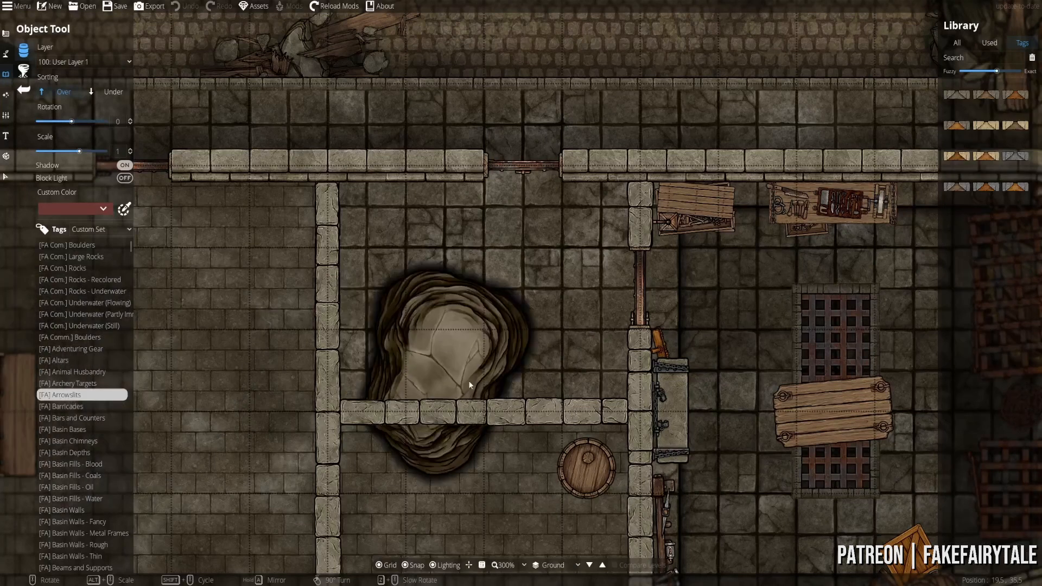
pyautogui.click(80, 384)
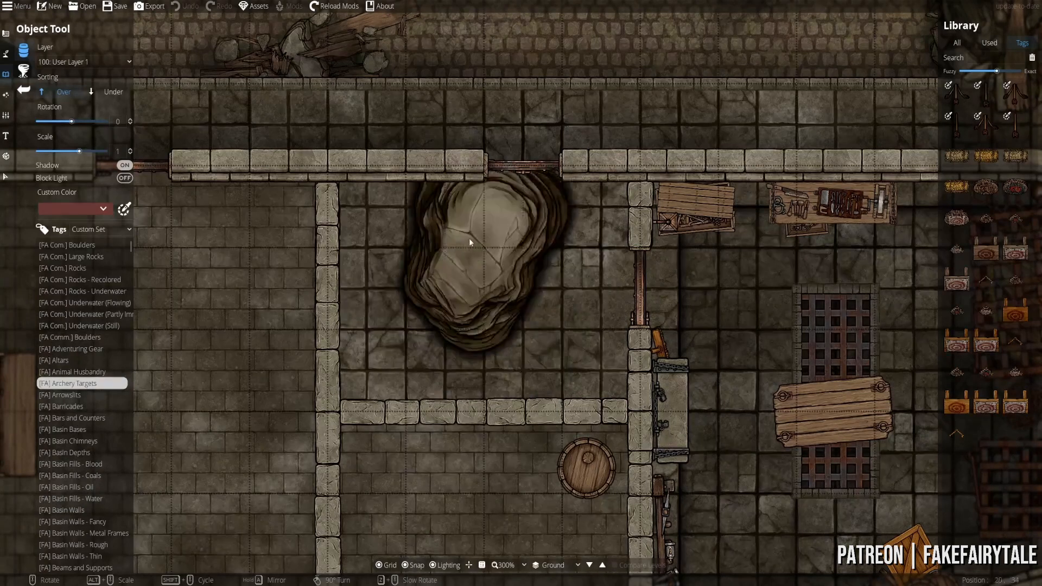
pyautogui.click(957, 310)
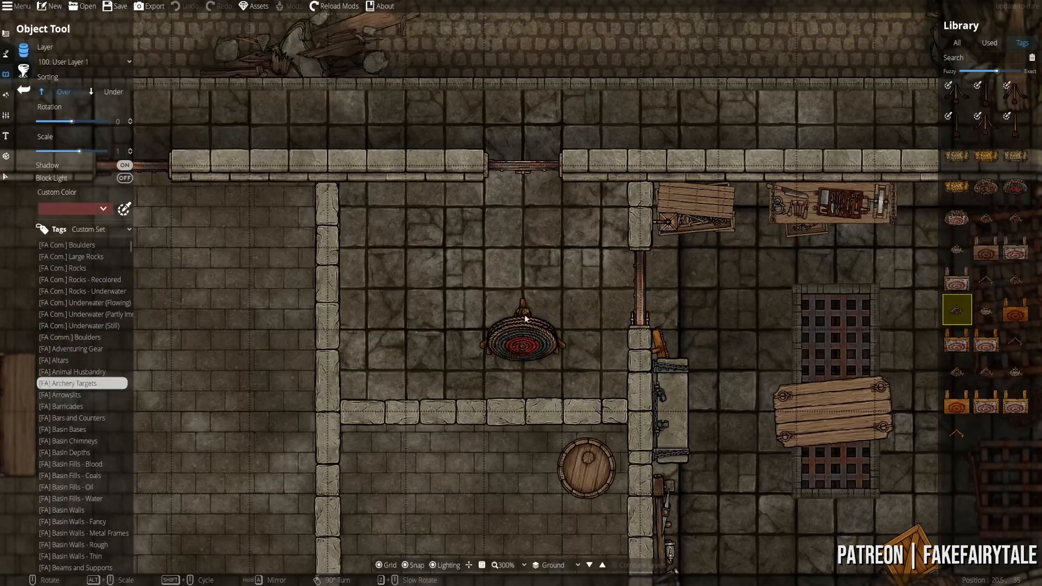
# - Set the placement rotation to -15 and start a new library search
pyautogui.moveTo(488, 317); pyautogui.dragTo(475, 279)
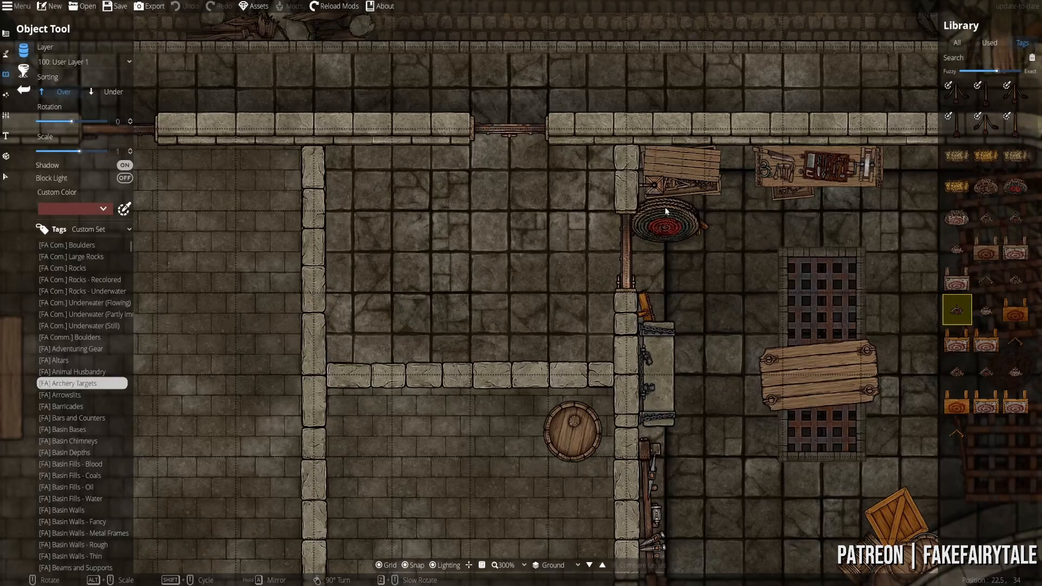
pyautogui.moveTo(554, 295); pyautogui.dragTo(542, 326)
pyautogui.scroll(-1, 542, 326)
pyautogui.click(990, 57)
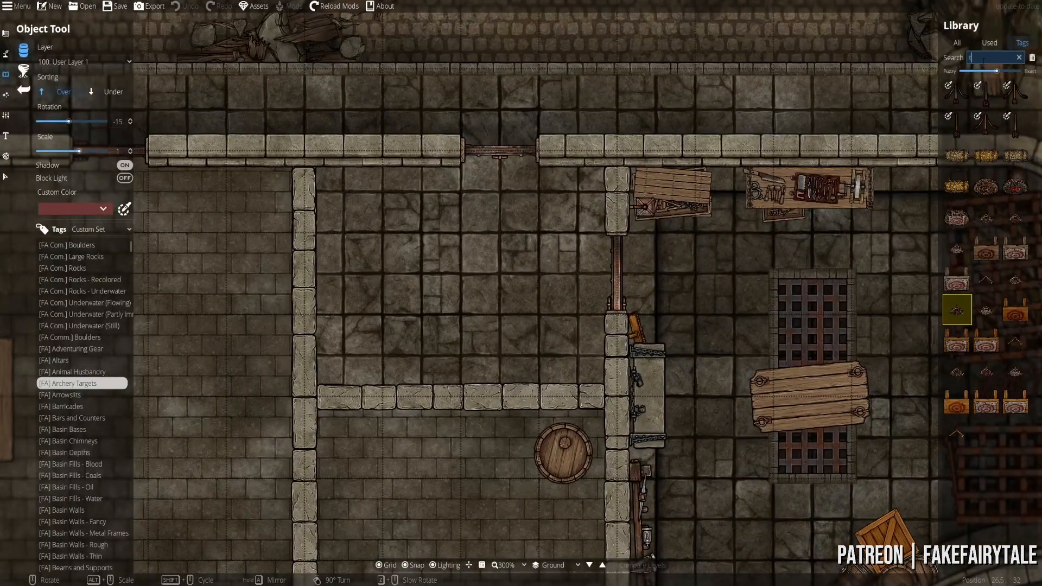
# - Search the library for 'table' and turn off shadows for placed objects
pyautogui.write('table')
pyautogui.moveTo(996, 71); pyautogui.dragTo(1017, 222)
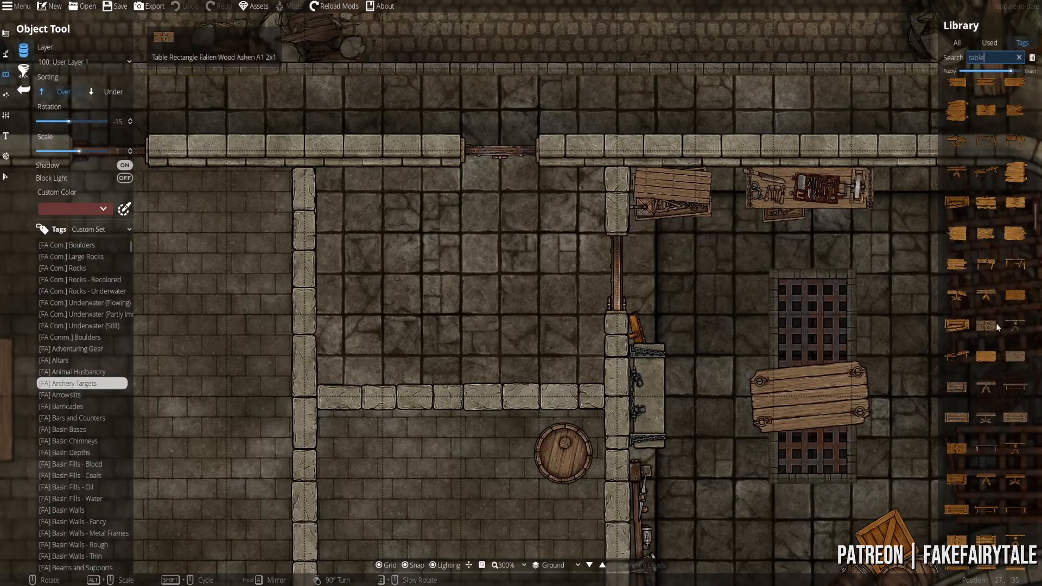
pyautogui.click(956, 387)
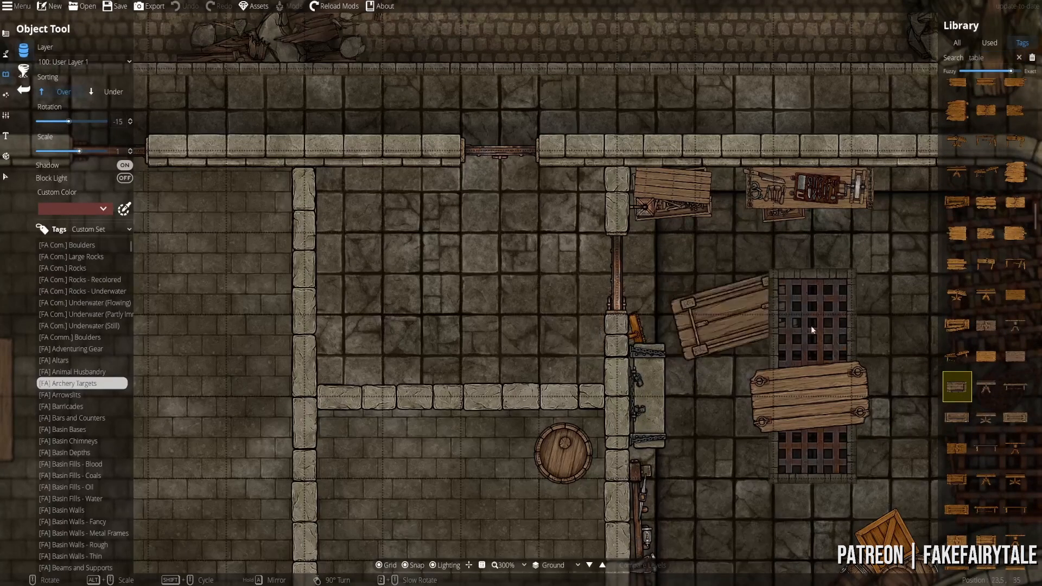
pyautogui.click(125, 166)
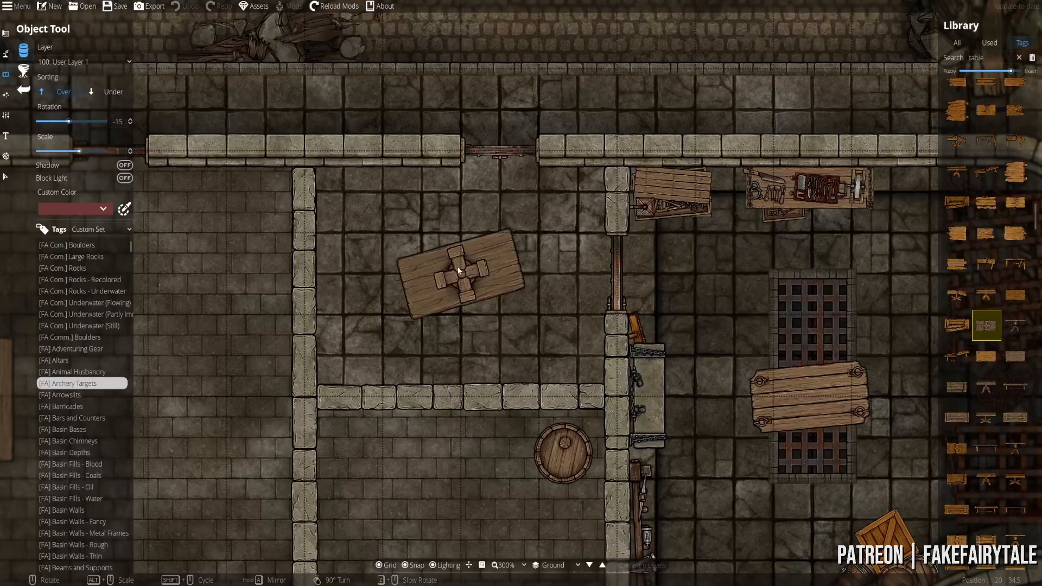
pyautogui.click(1015, 417)
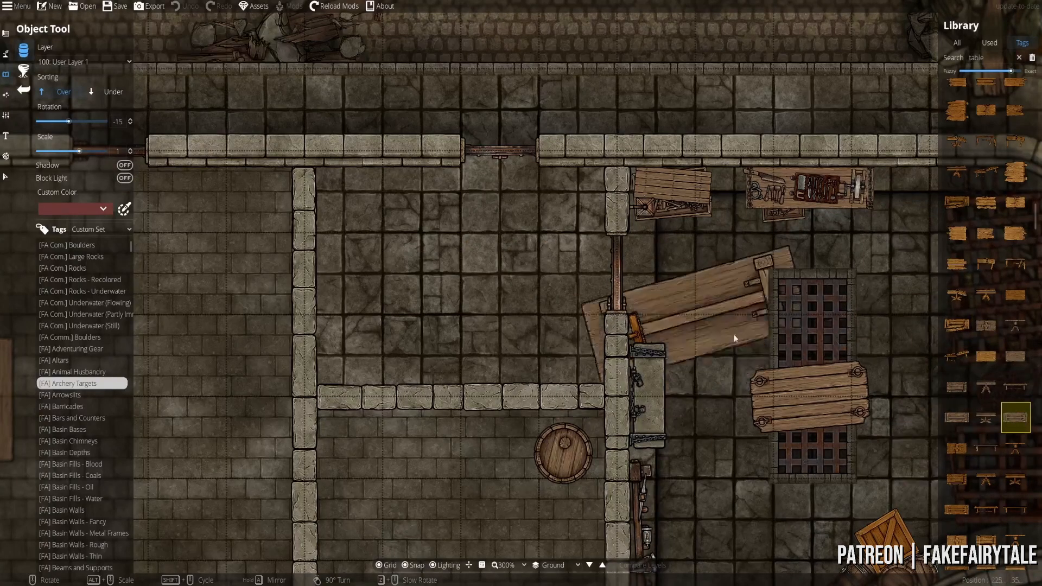
# - Choose the Table Rectangle Wood Dark F 2x1 asset from the table results
pyautogui.scroll(4, 981, 295)
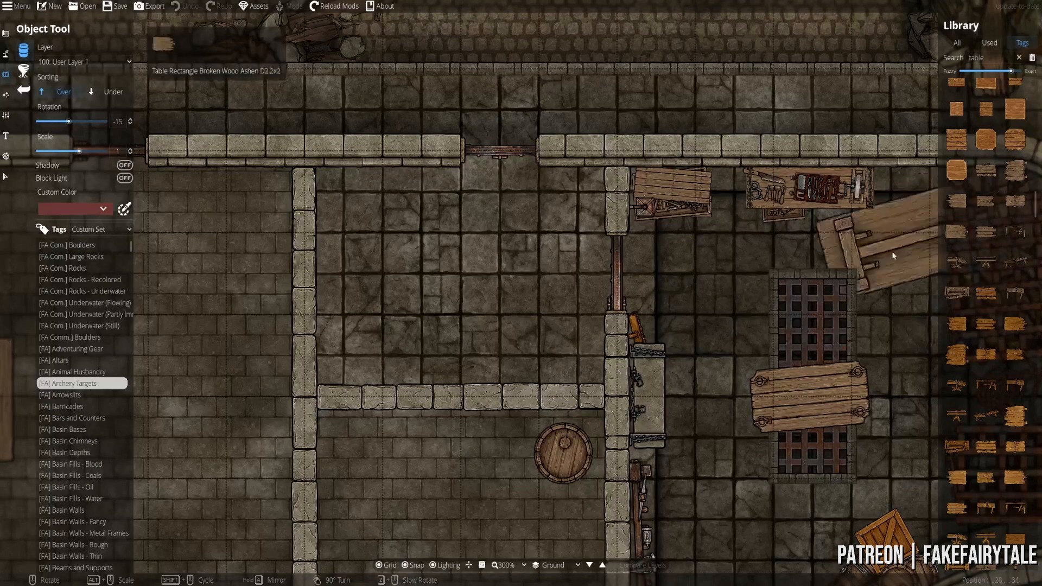
pyautogui.moveTo(891, 253); pyautogui.dragTo(795, 171)
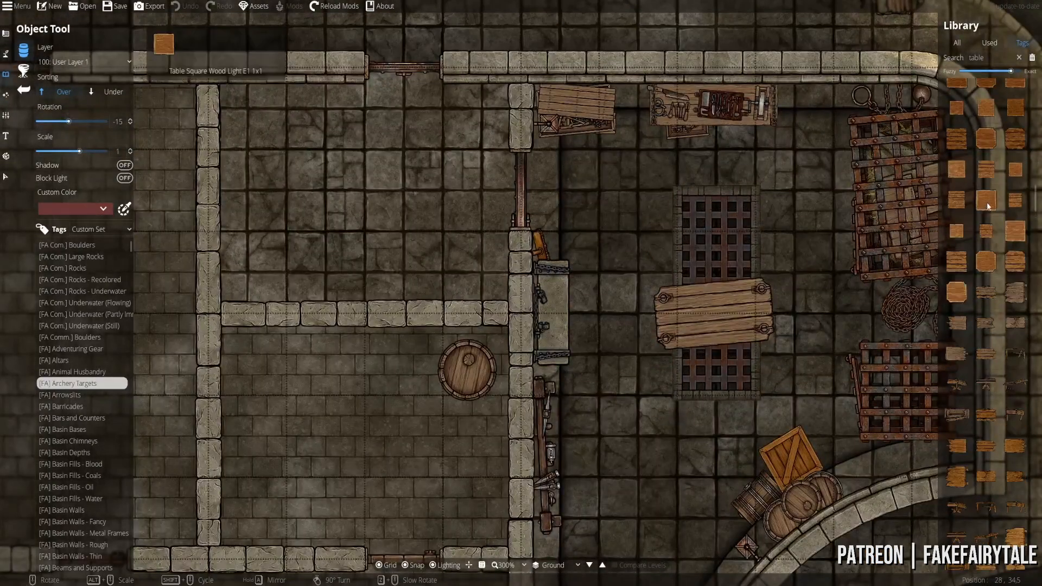
pyautogui.scroll(4, 971, 163)
pyautogui.scroll(-5, 978, 200)
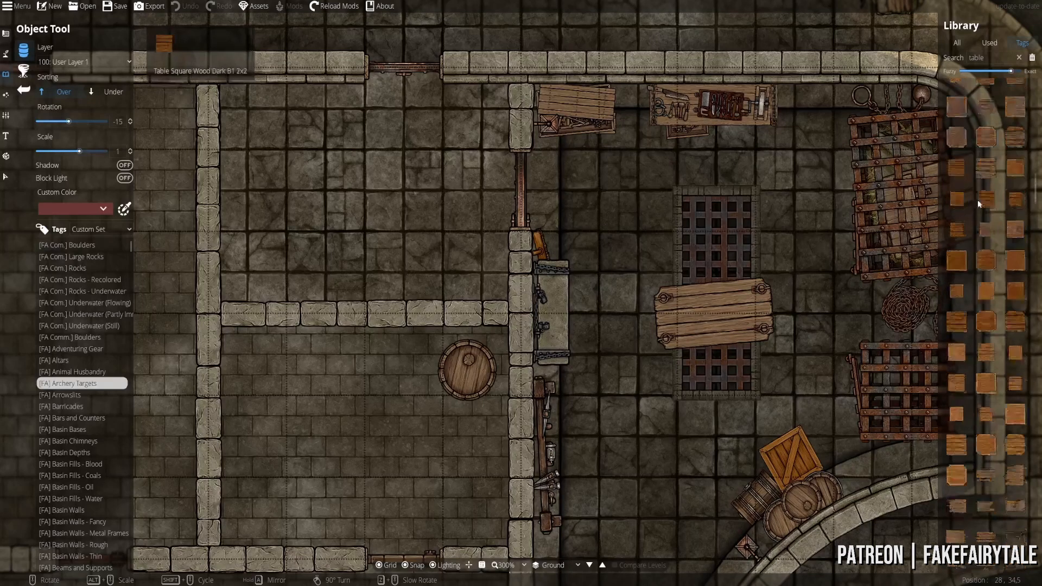
pyautogui.scroll(6, 956, 275)
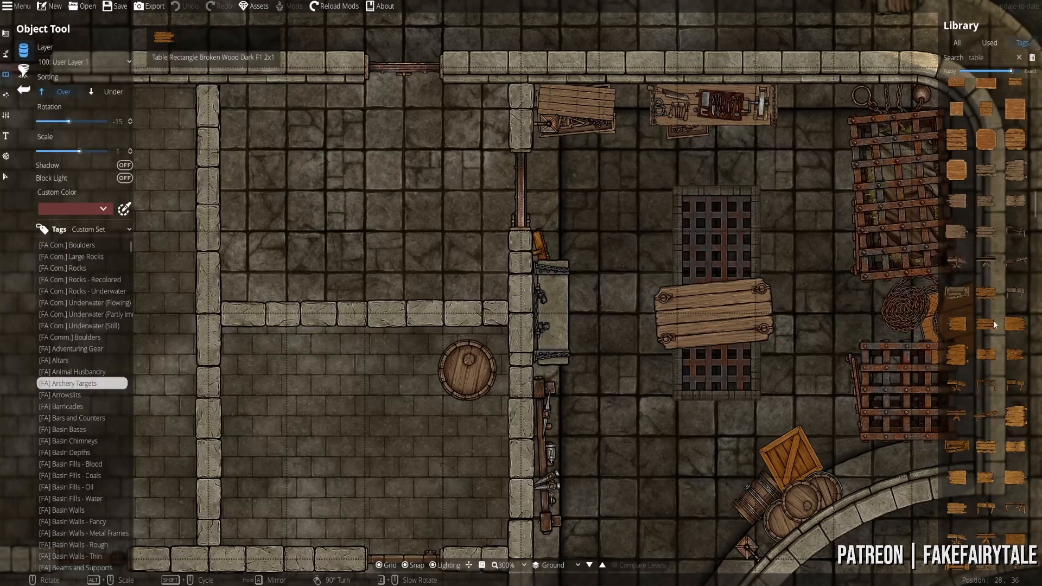
pyautogui.scroll(6, 984, 298)
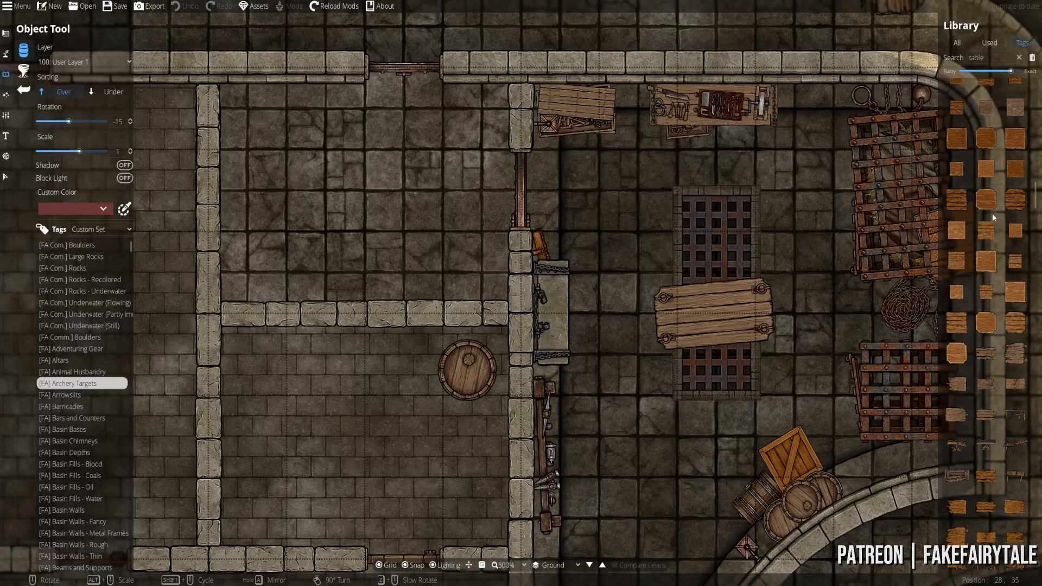
pyautogui.scroll(6, 992, 228)
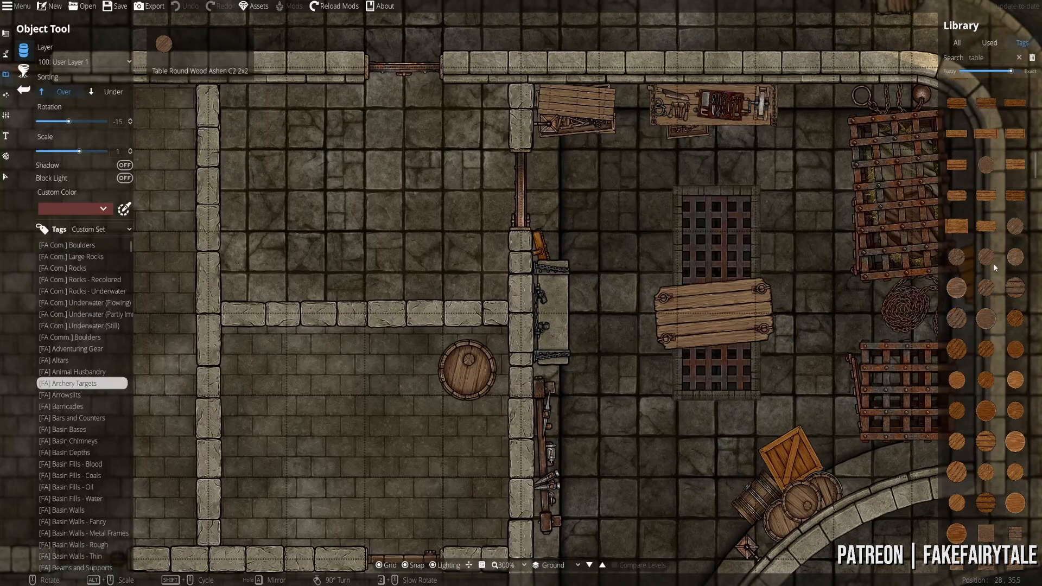
pyautogui.click(986, 255)
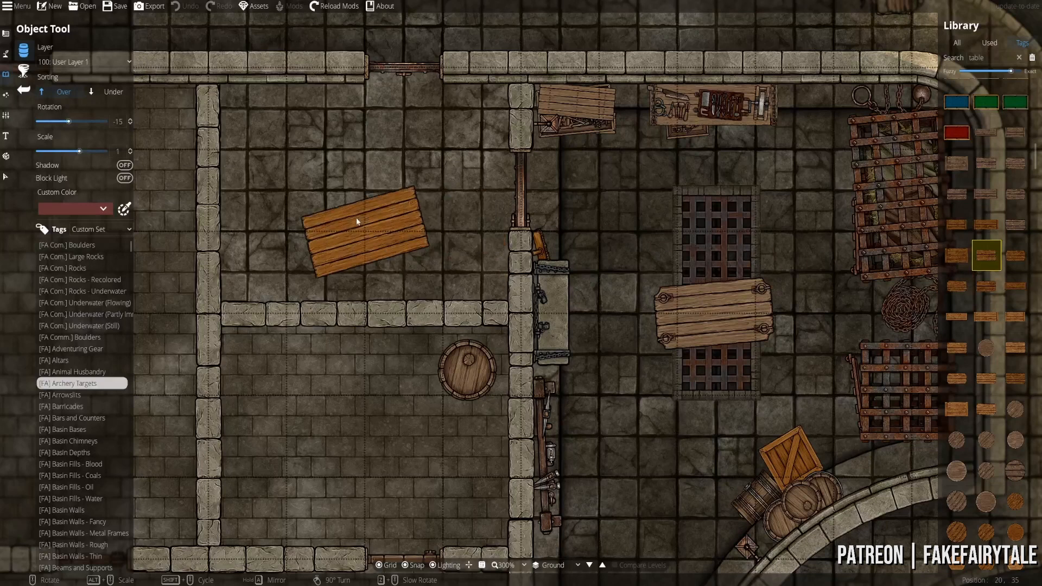
# - Set rotation to 85, disable grid snapping and place the plank table in the room
pyautogui.scroll(7, 353, 241)
pyautogui.scroll(1, 354, 237)
pyautogui.scroll(-1, 354, 236)
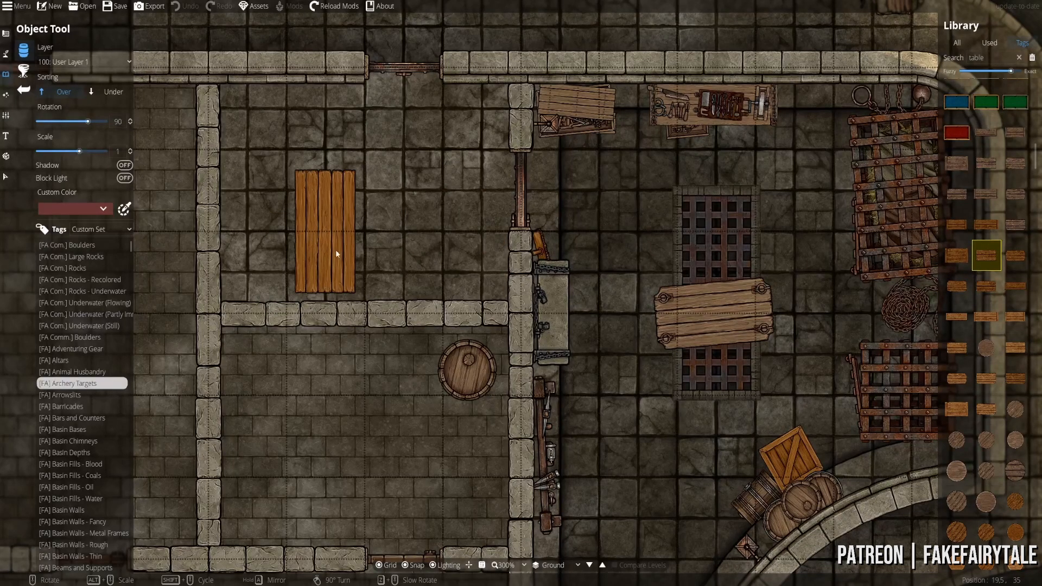
pyautogui.moveTo(322, 208); pyautogui.dragTo(394, 249)
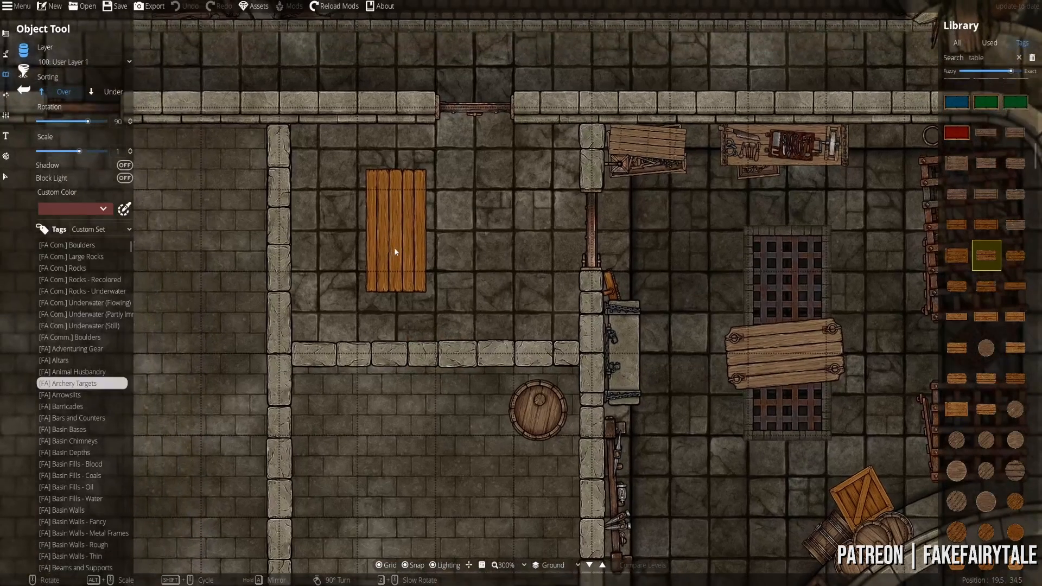
pyautogui.press('s')
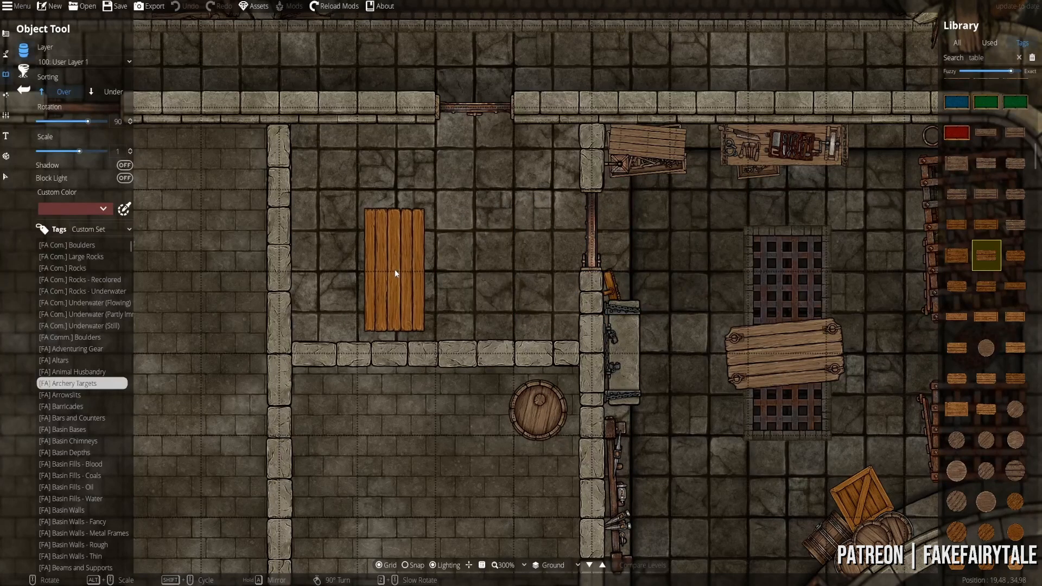
pyautogui.scroll(-5, 395, 269)
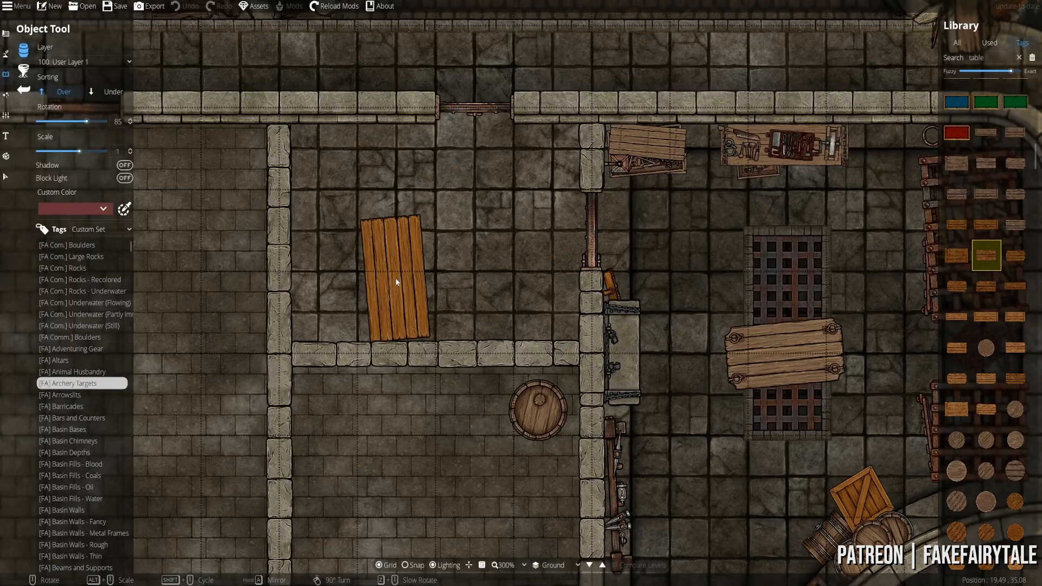
pyautogui.click(396, 282)
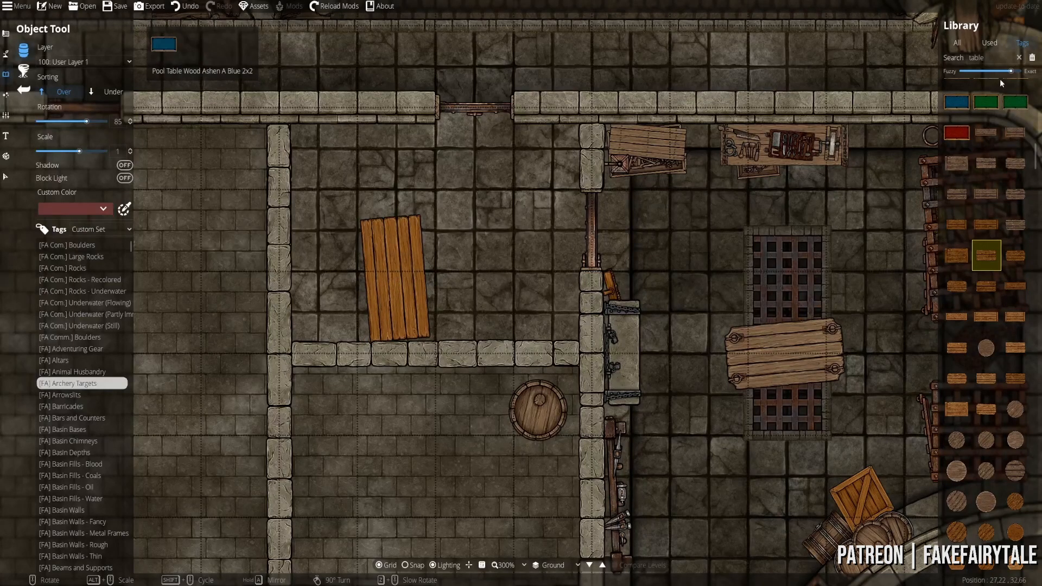
# - Search the library for 'chair' and pick a wooden chair style
pyautogui.doubleClick(977, 58)
pyautogui.moveTo(986, 87)
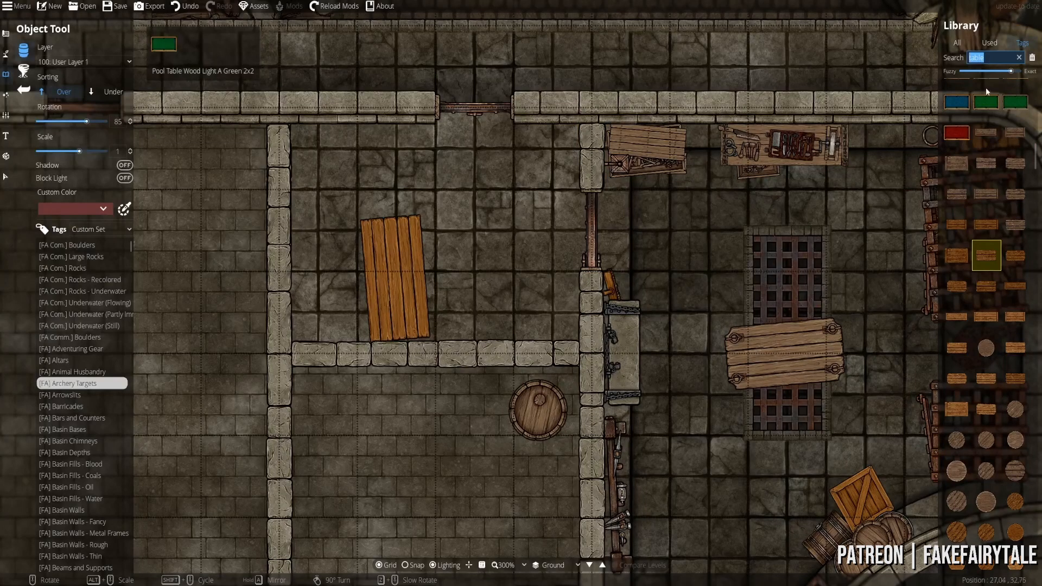
pyautogui.write('chair')
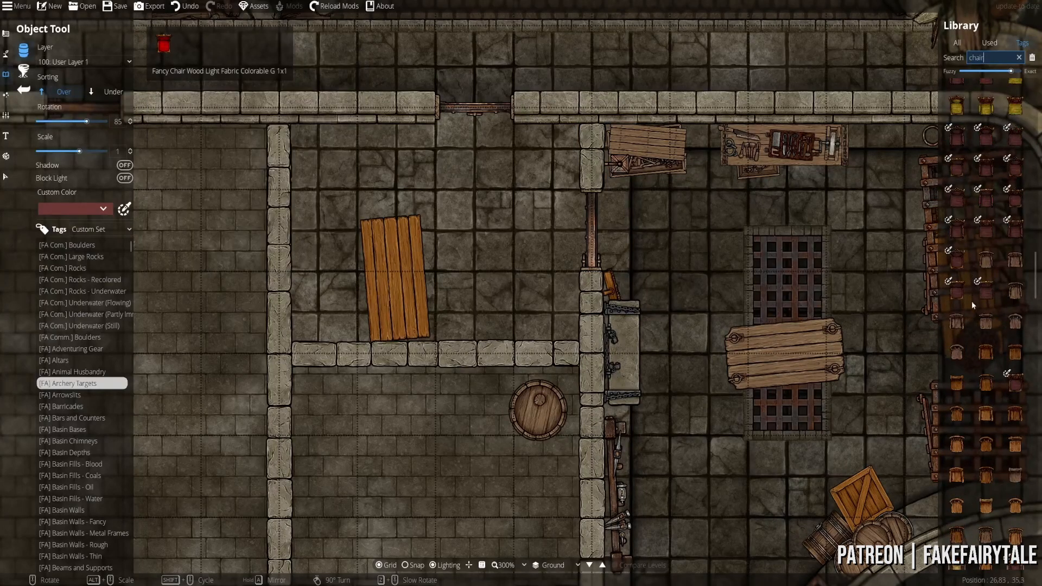
pyautogui.click(957, 138)
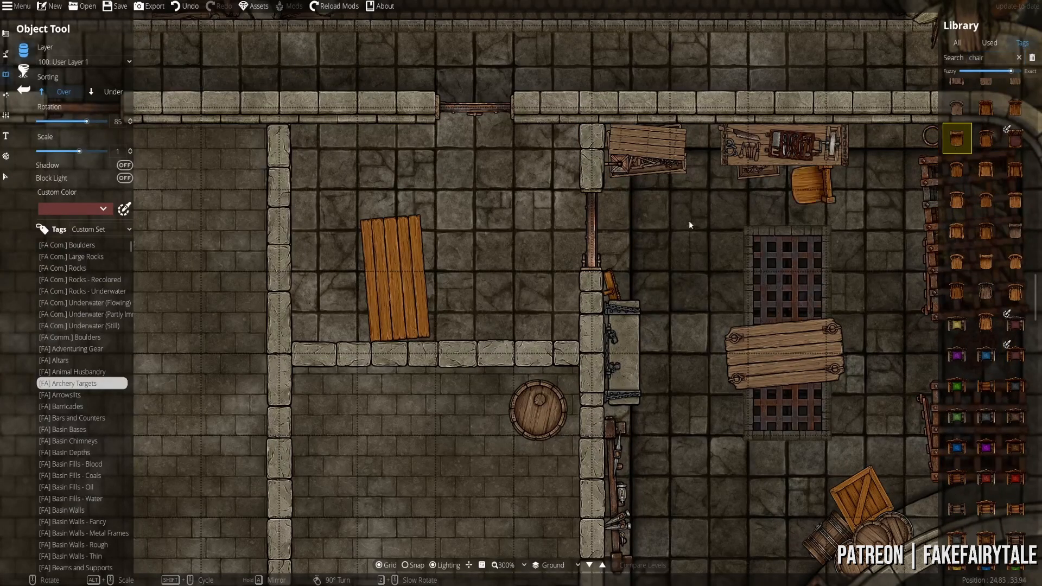
pyautogui.scroll(3, 971, 190)
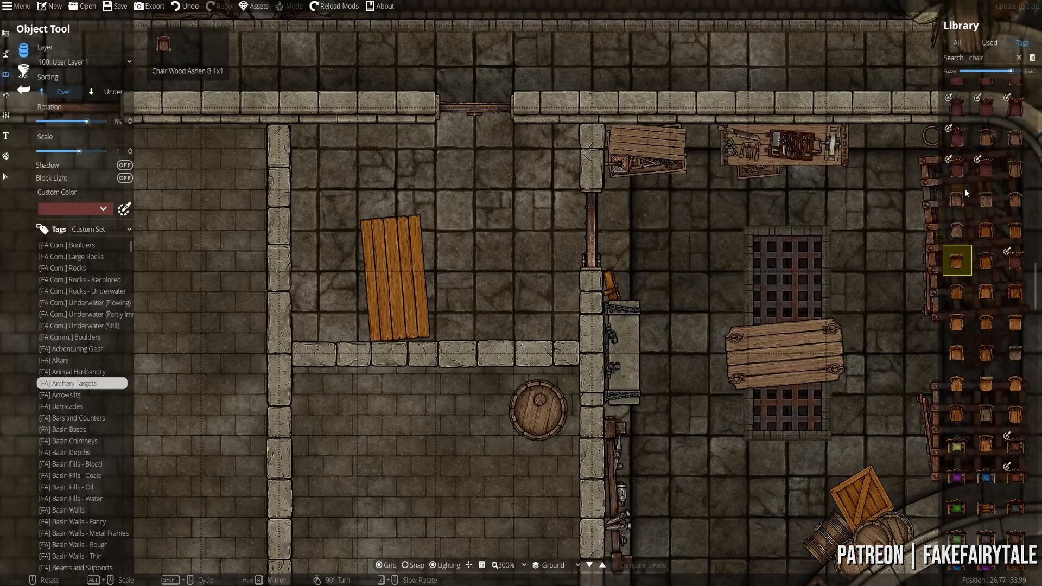
pyautogui.click(986, 203)
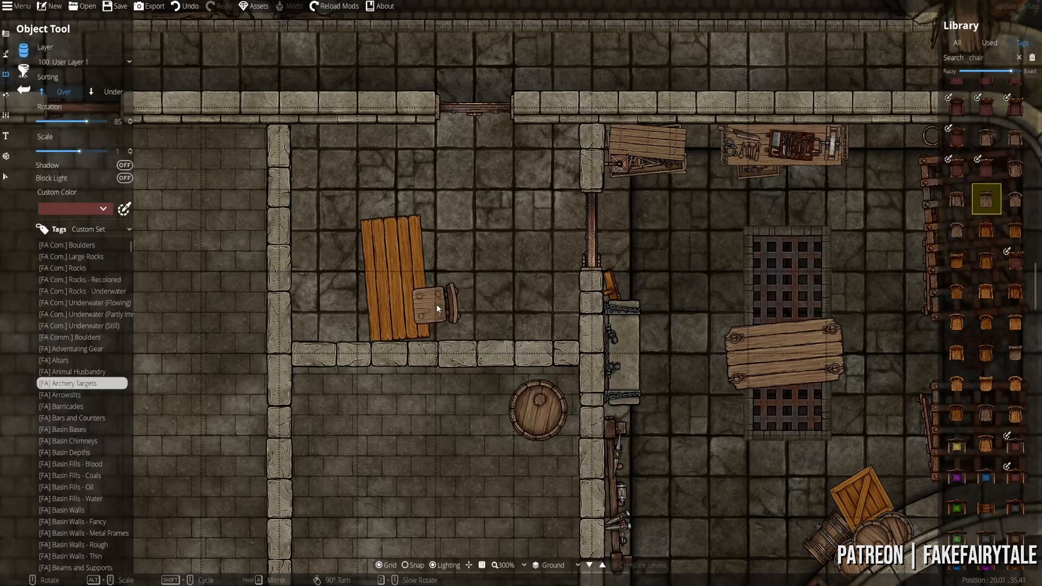
# - Place chairs at the table's lower right and upper right, then select the plank table
pyautogui.click(439, 307)
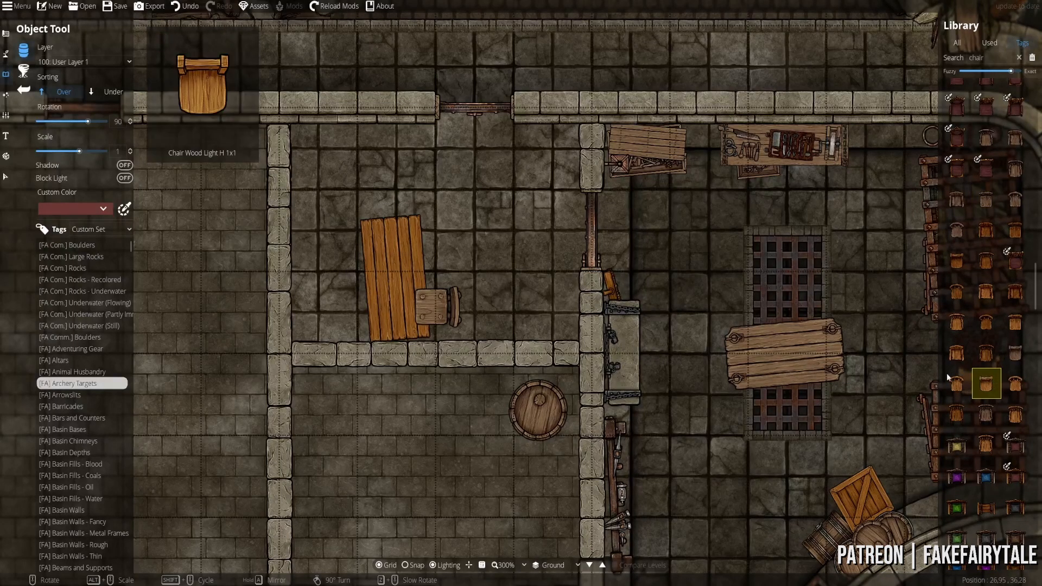
pyautogui.click(1012, 326)
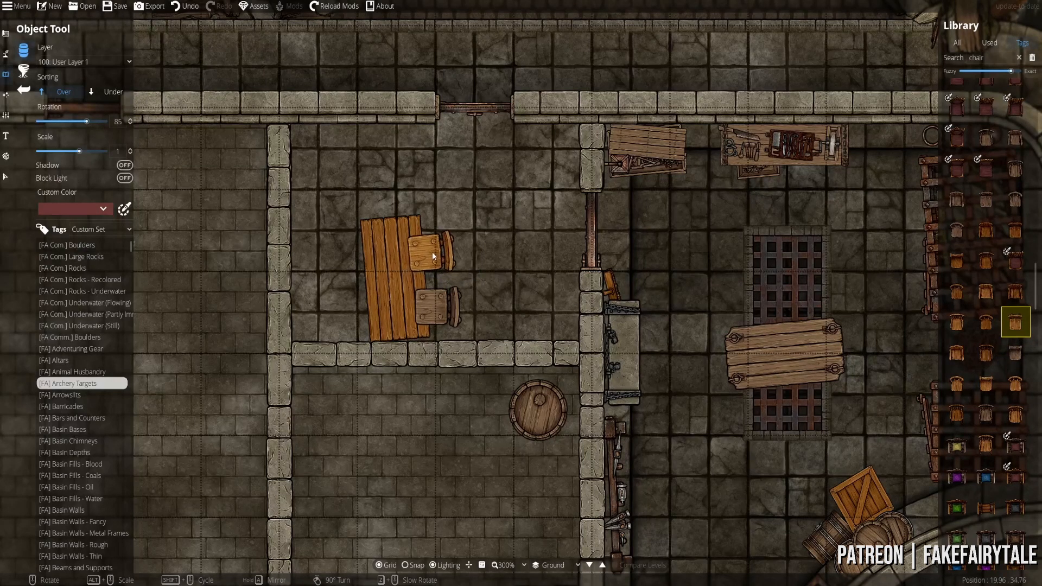
pyautogui.click(432, 253)
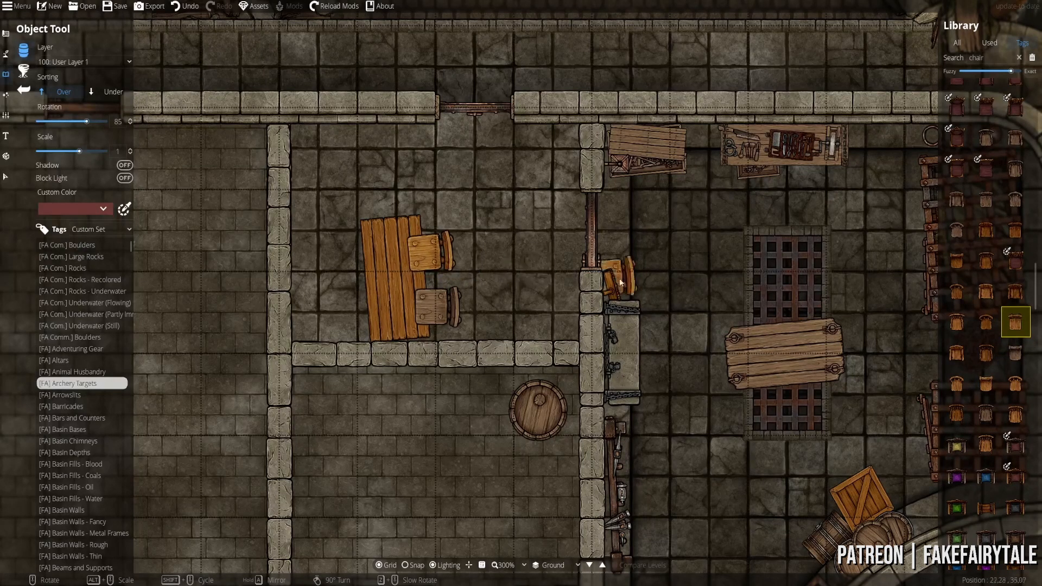
pyautogui.click(6, 177)
pyautogui.click(359, 263)
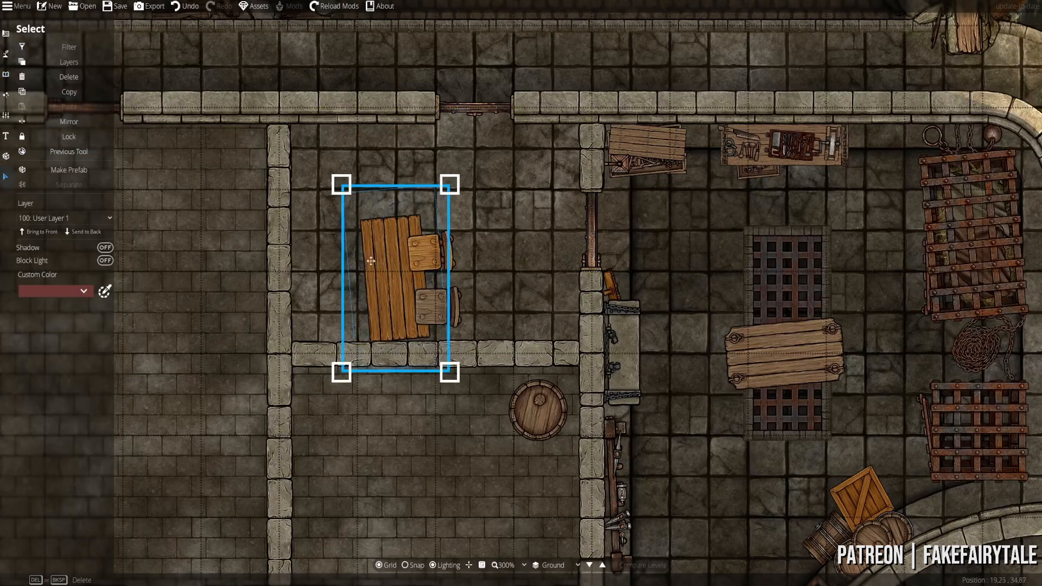
# - Move the plank table to 200: User Layer 2, then return to the unfiltered object library
pyautogui.click(96, 217)
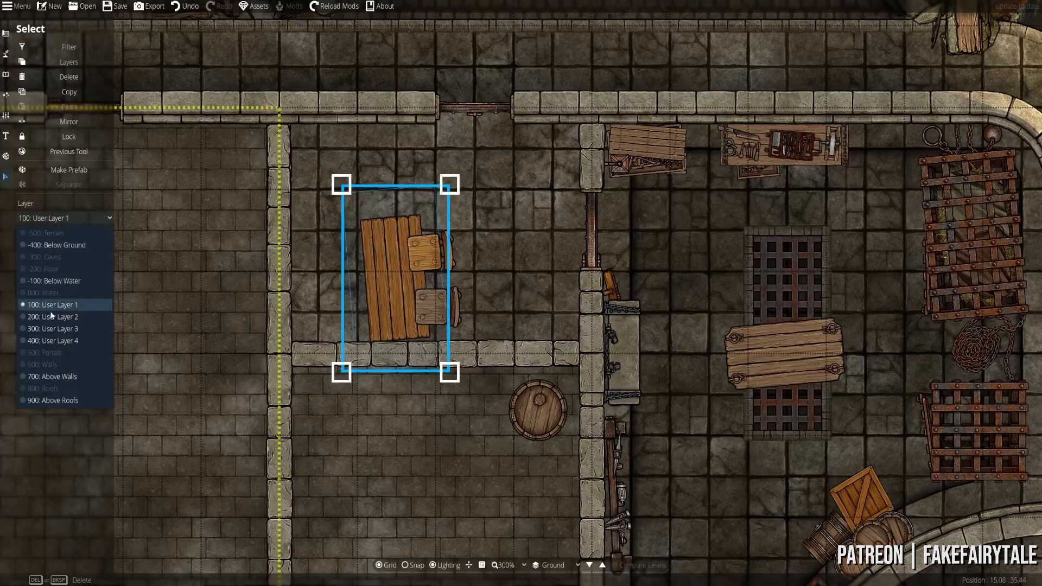
pyautogui.click(49, 316)
pyautogui.click(6, 74)
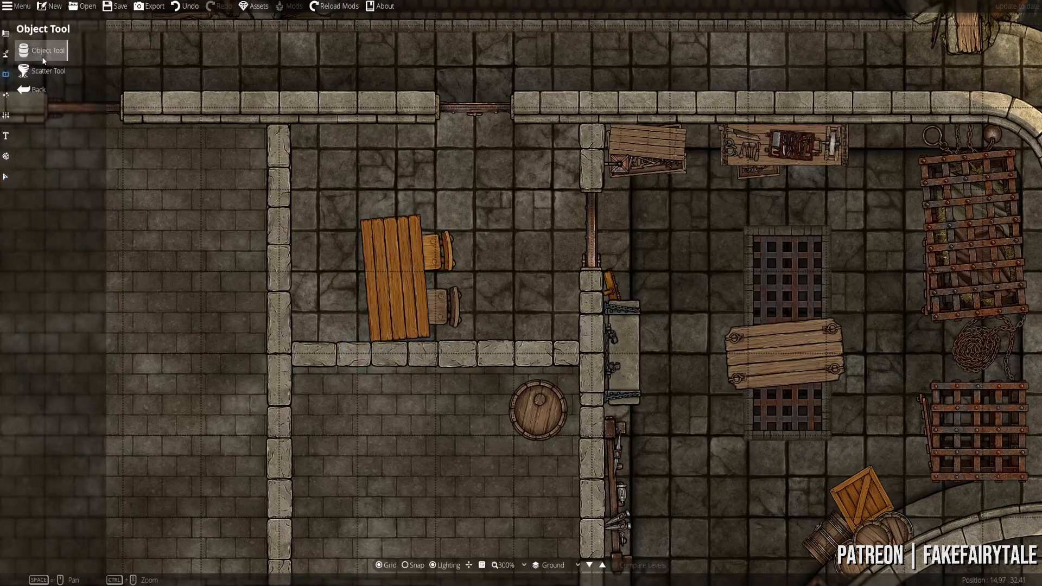
pyautogui.click(41, 57)
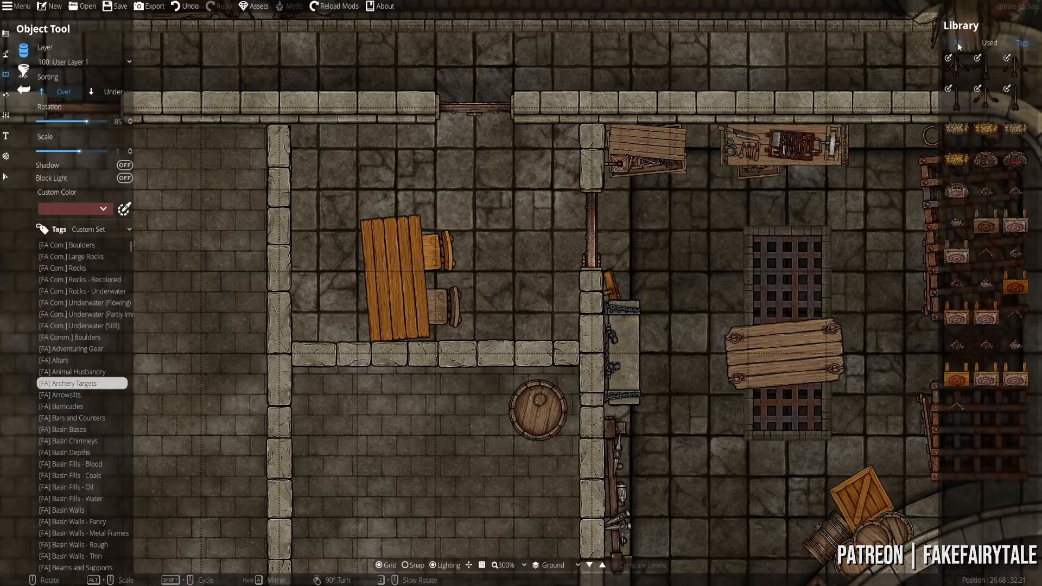
pyautogui.click(957, 44)
# - Place a 'bench' search result, rotated to 90, along the table's left side
pyautogui.write('bench')
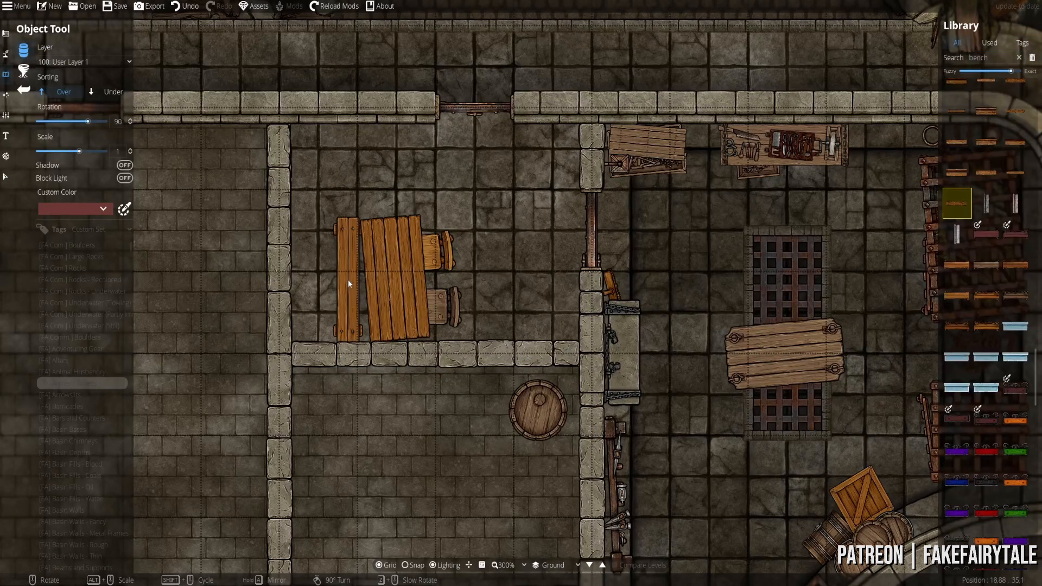
pyautogui.scroll(4, 347, 279)
pyautogui.scroll(-3, 348, 278)
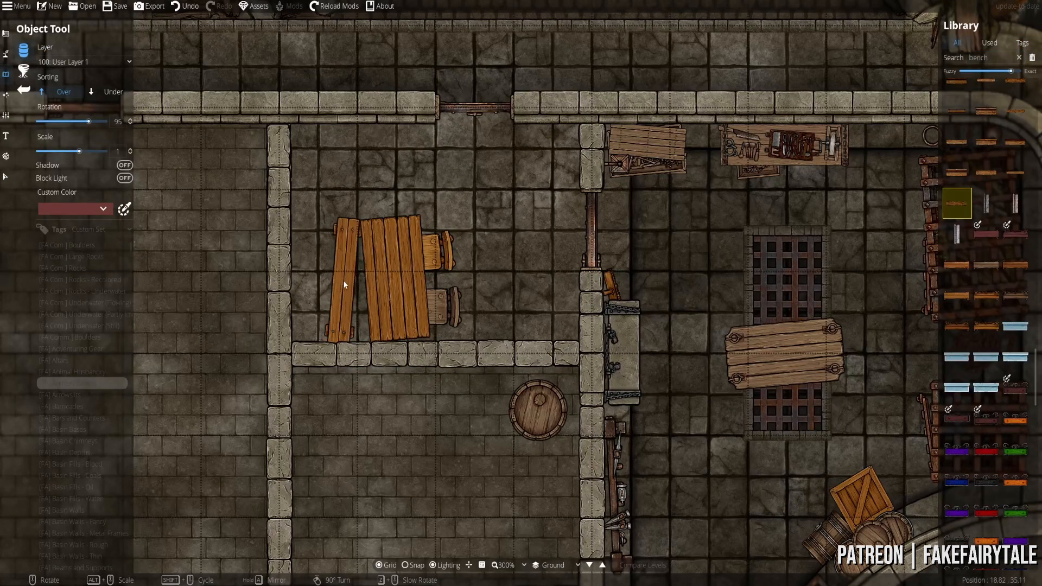
pyautogui.click(347, 279)
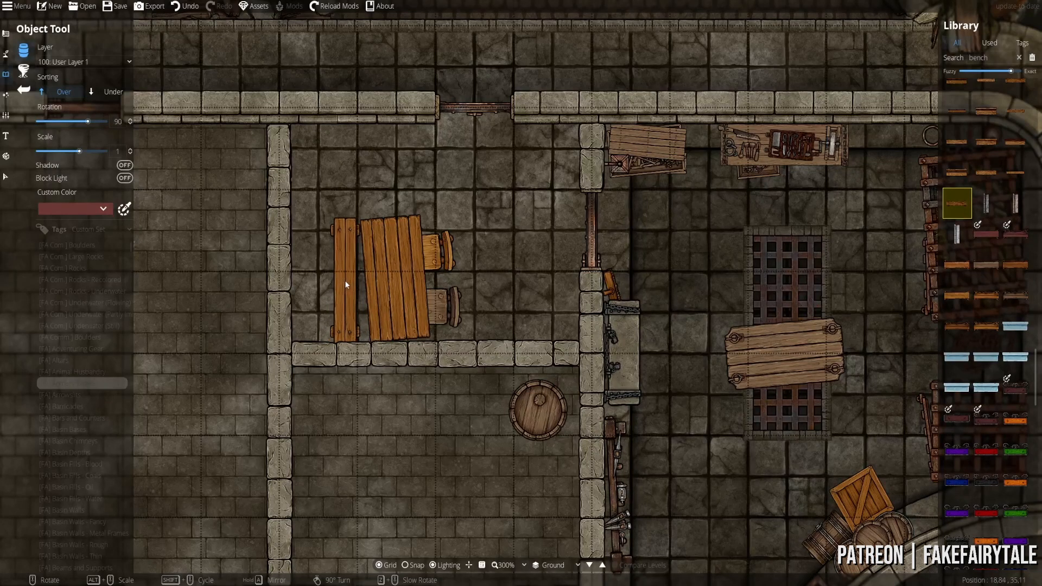
pyautogui.press('g')
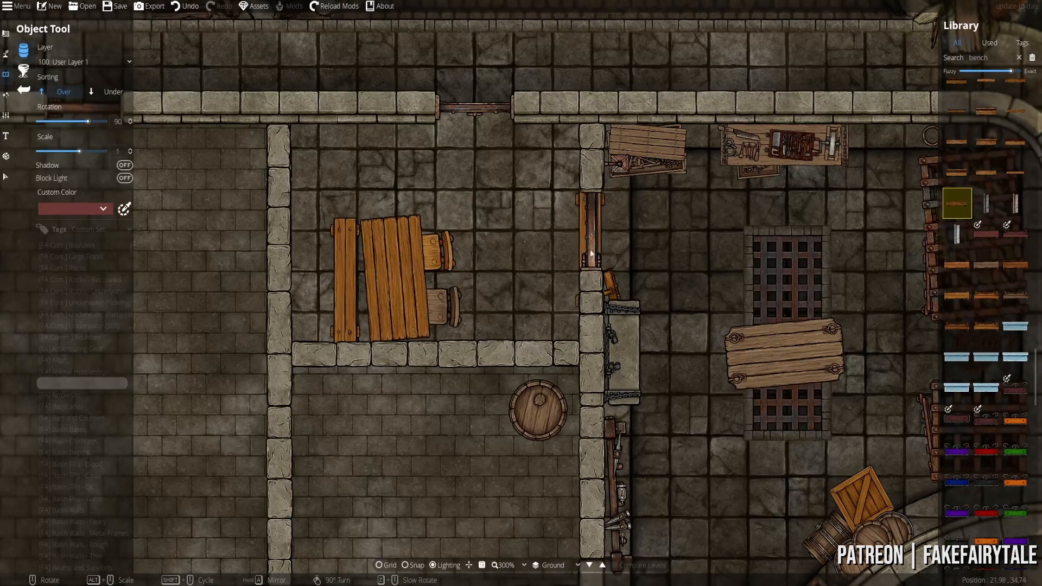
pyautogui.scroll(1, 479, 268)
pyautogui.scroll(-1, 493, 259)
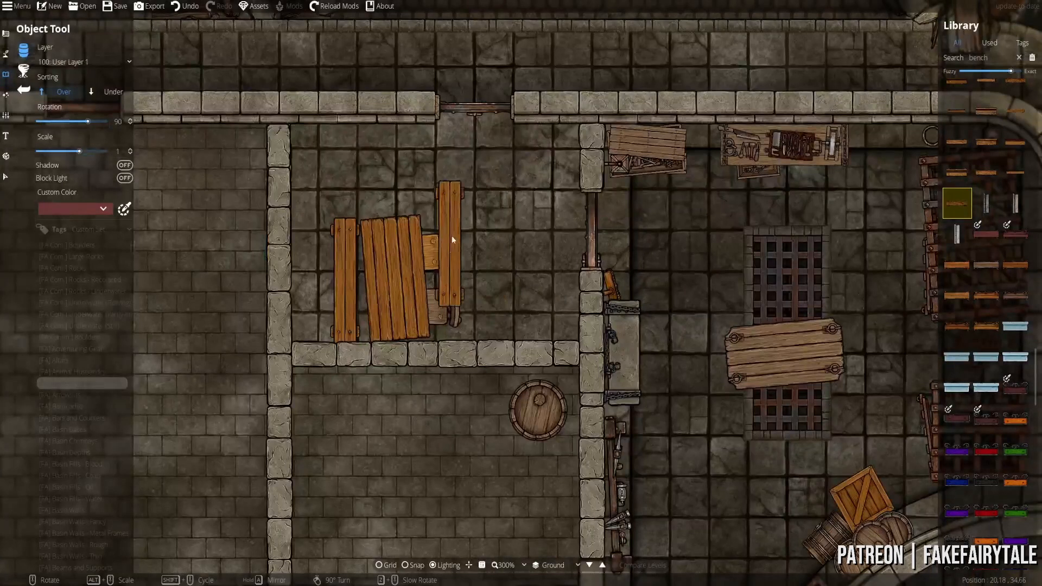
pyautogui.moveTo(501, 245); pyautogui.dragTo(514, 284)
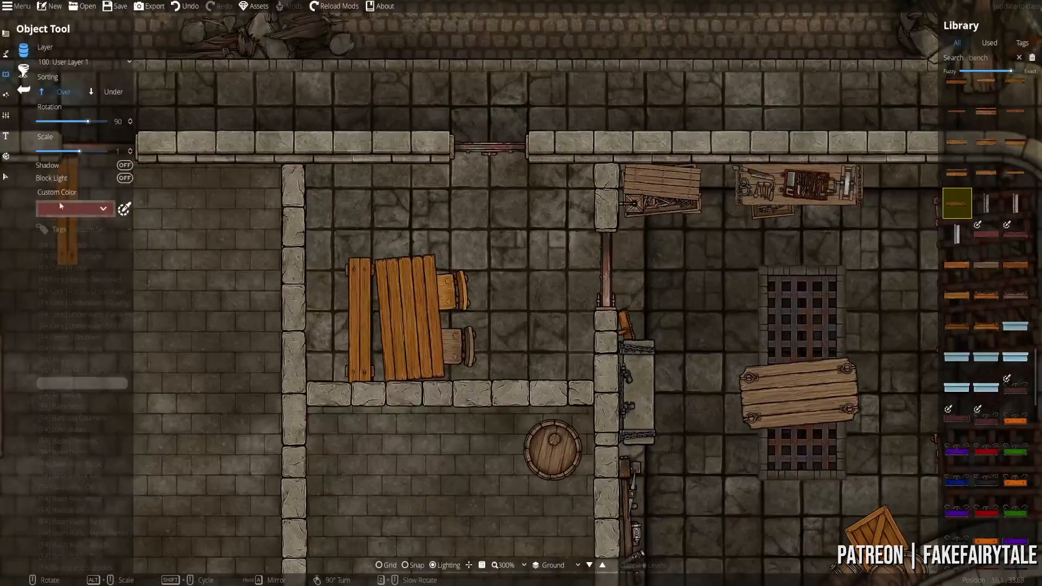
# - Rotate the upper chair slightly counter-clockwise, then return to placing library objects
pyautogui.click(6, 177)
pyautogui.click(451, 286)
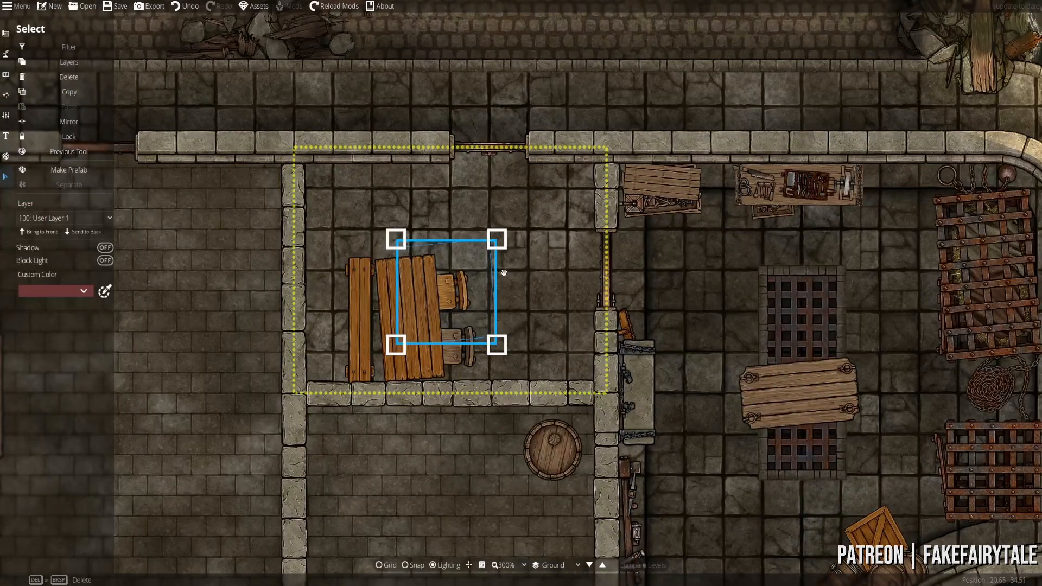
pyautogui.moveTo(502, 273); pyautogui.dragTo(502, 265)
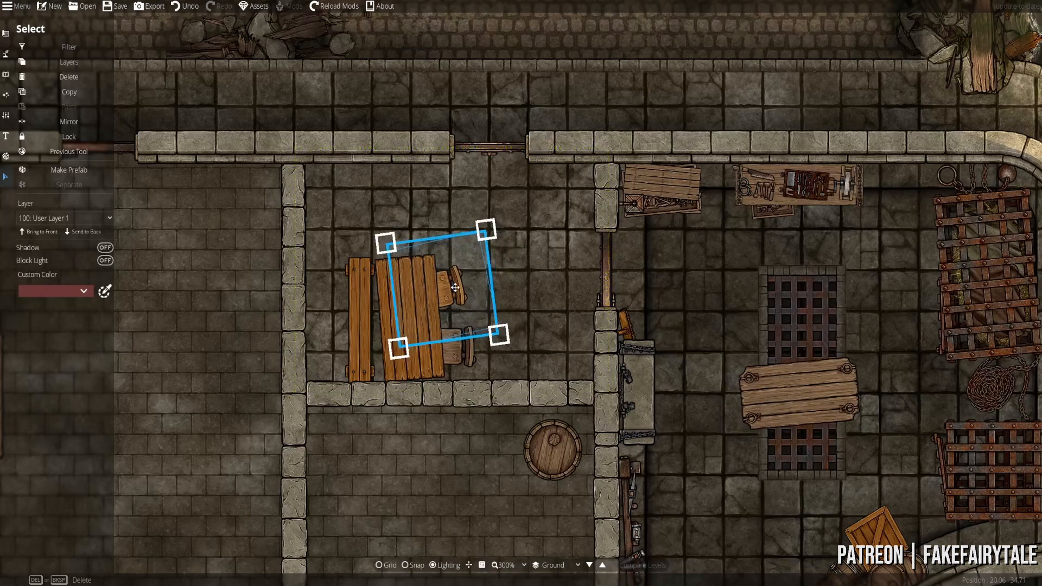
pyautogui.click(5, 75)
pyautogui.click(34, 49)
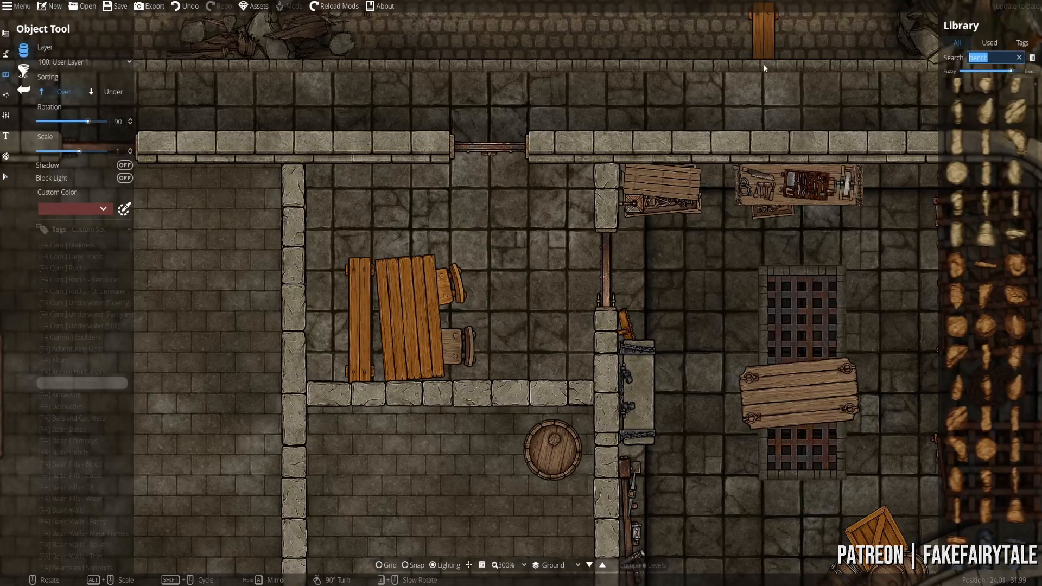
# - Pick a wooden chest from a 'chest' search, angled near 10, for the room's top-right corner
pyautogui.write('chest')
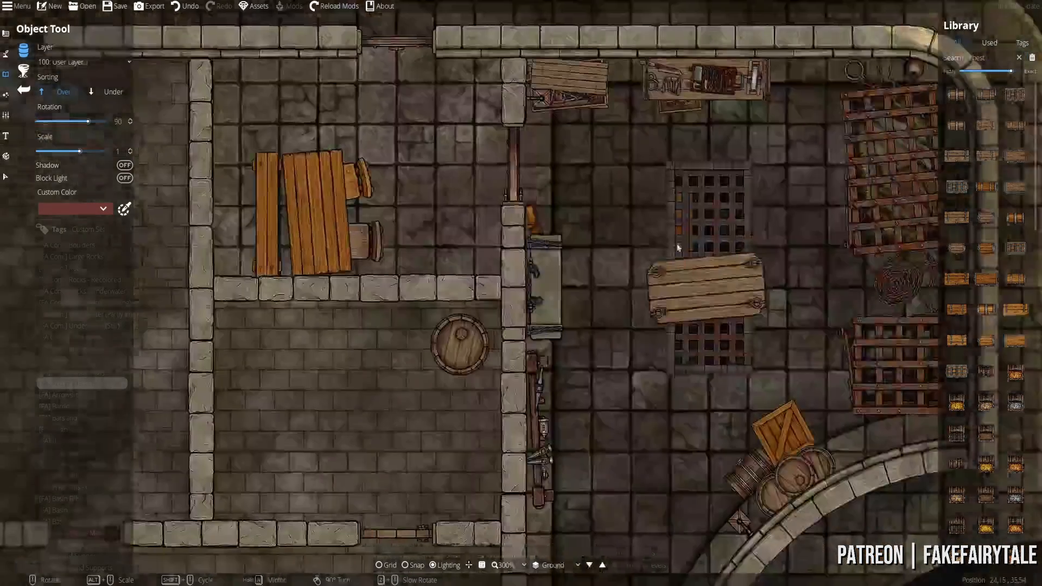
pyautogui.moveTo(678, 247); pyautogui.dragTo(598, 183)
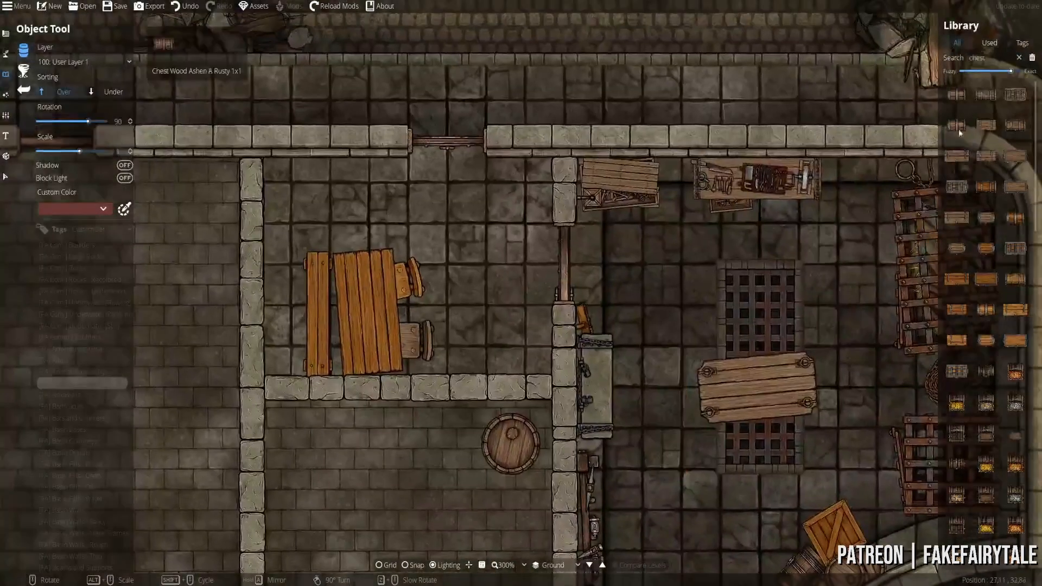
pyautogui.click(1015, 95)
pyautogui.scroll(-4, 523, 186)
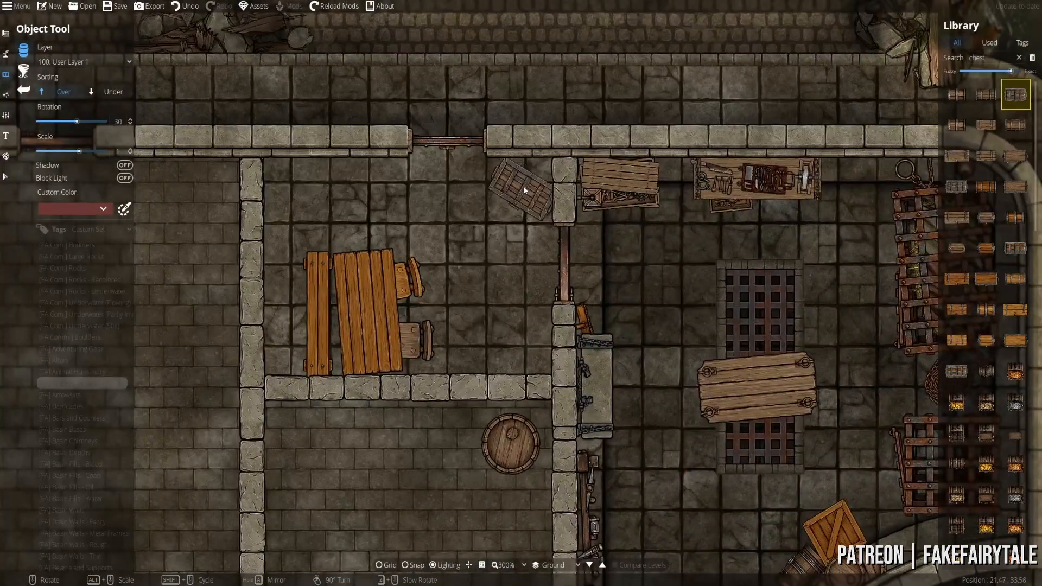
pyautogui.scroll(-1, 523, 186)
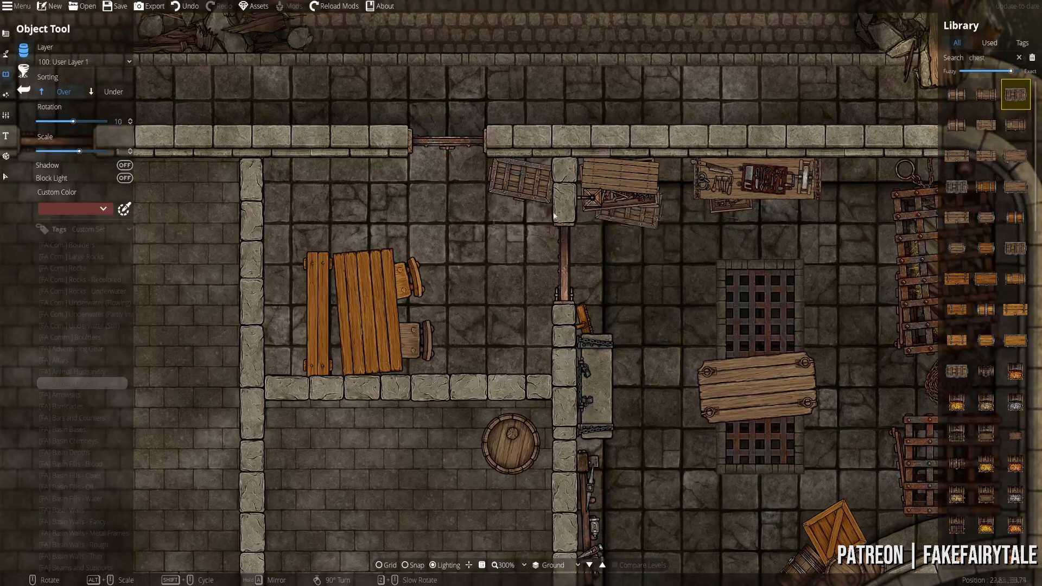
pyautogui.moveTo(375, 249); pyautogui.dragTo(492, 306)
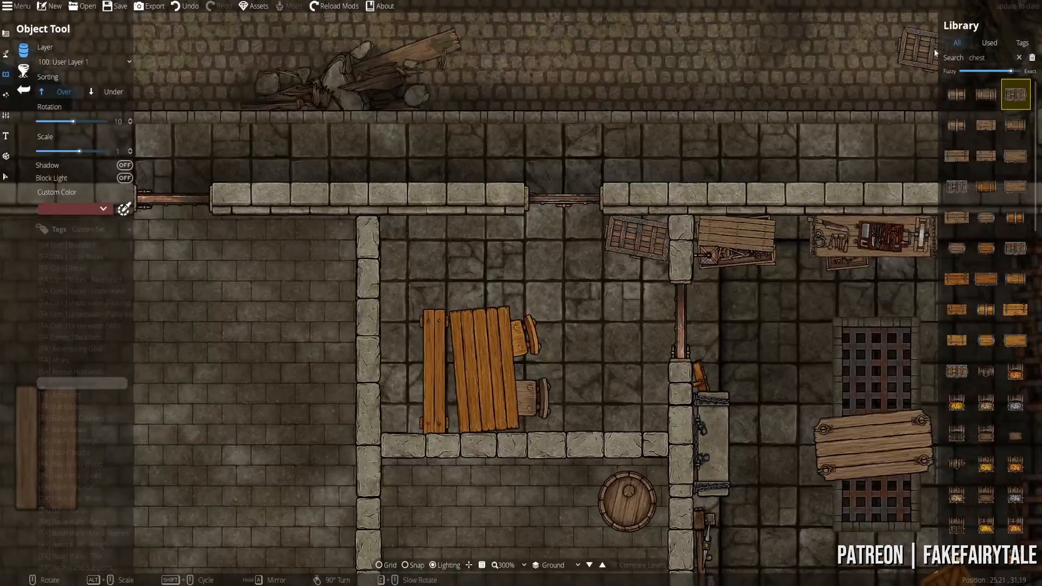
# - Pick a rack variant from a 'weapon rack' search and rotate it to -90 for the top wall
pyautogui.write('weapon rack')
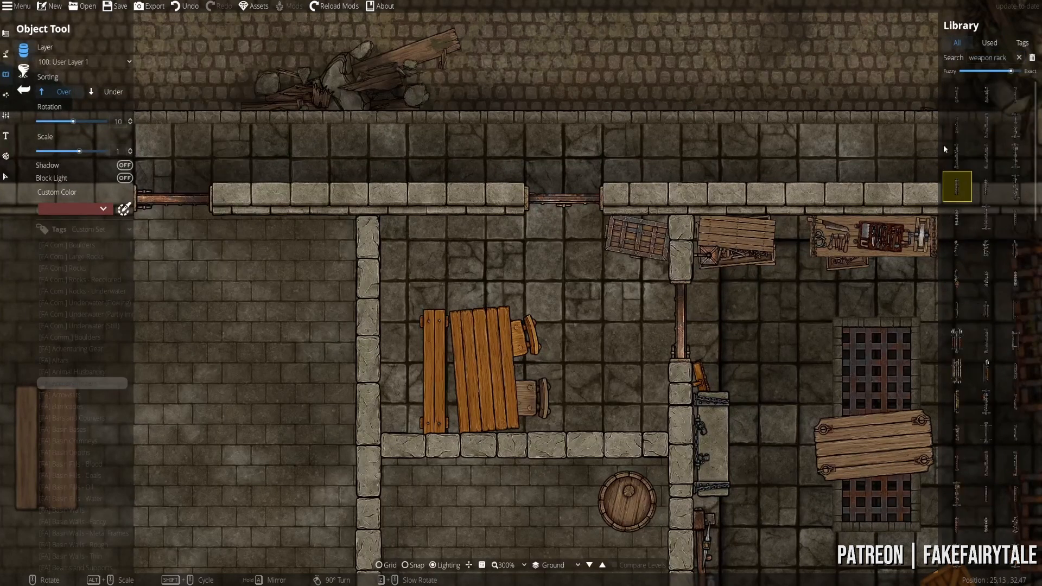
pyautogui.scroll(-1, 523, 263)
pyautogui.scroll(-6, 523, 263)
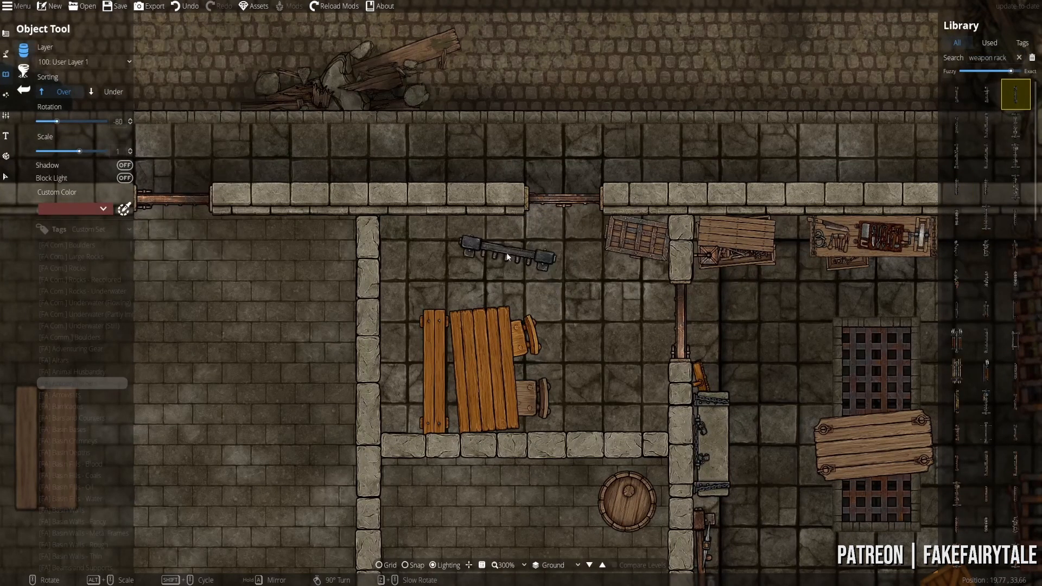
pyautogui.click(985, 94)
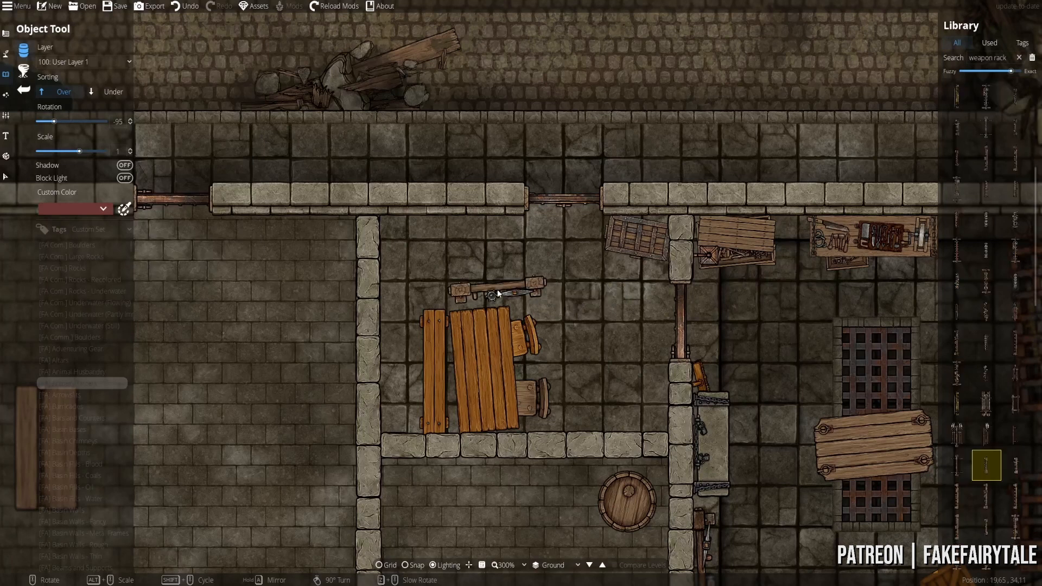
pyautogui.scroll(1, 448, 233)
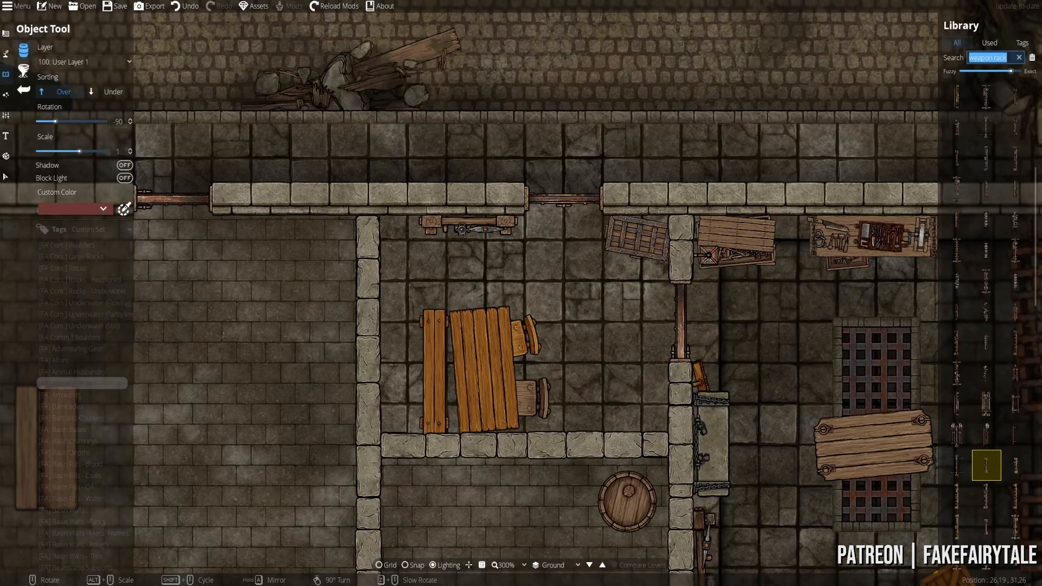
# - Search 'lantern', compare several lantern designs and set placement rotation to 30
pyautogui.write('lantern')
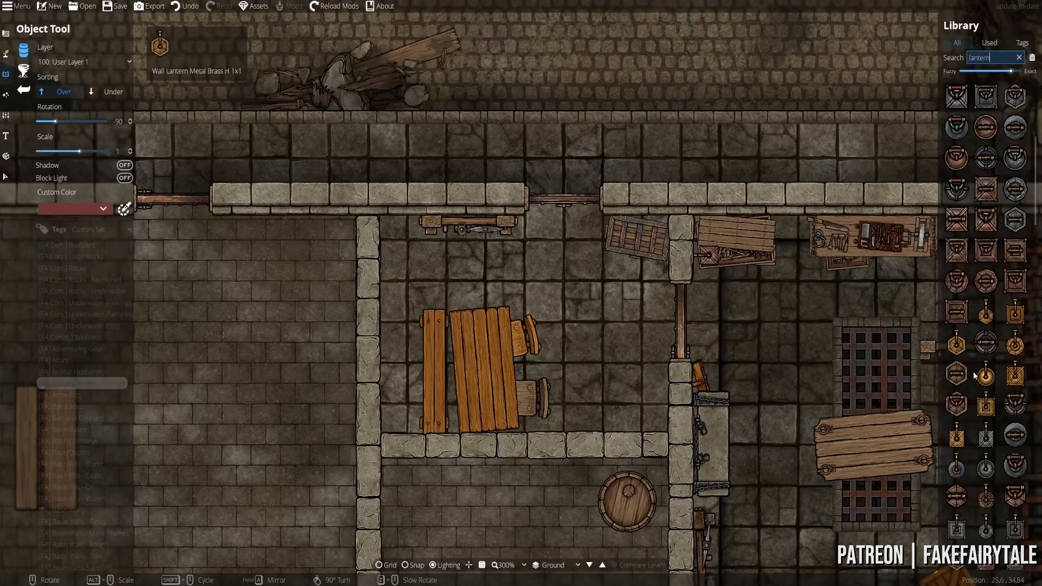
pyautogui.click(986, 558)
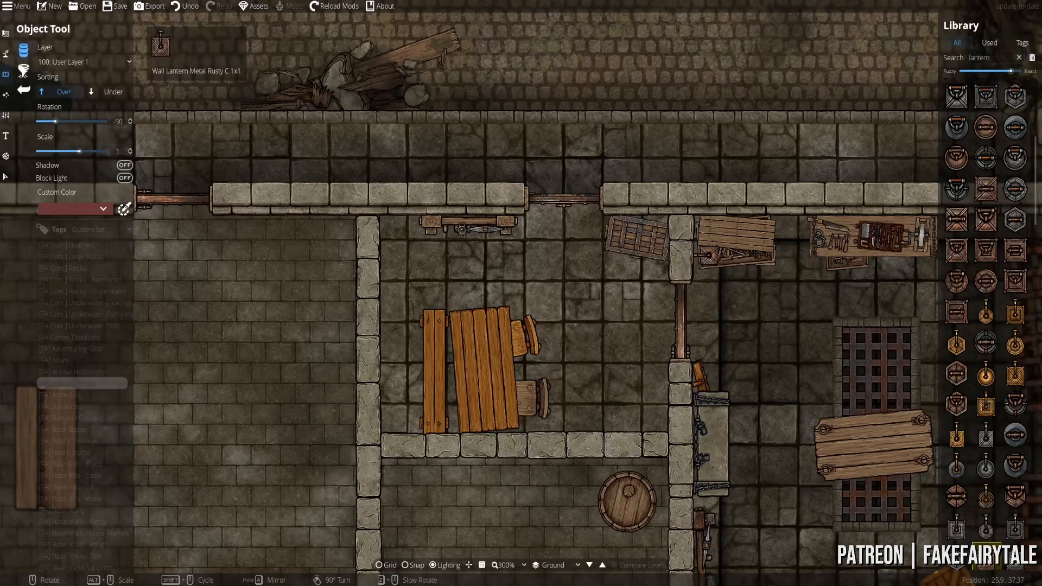
pyautogui.moveTo(605, 361); pyautogui.dragTo(518, 262)
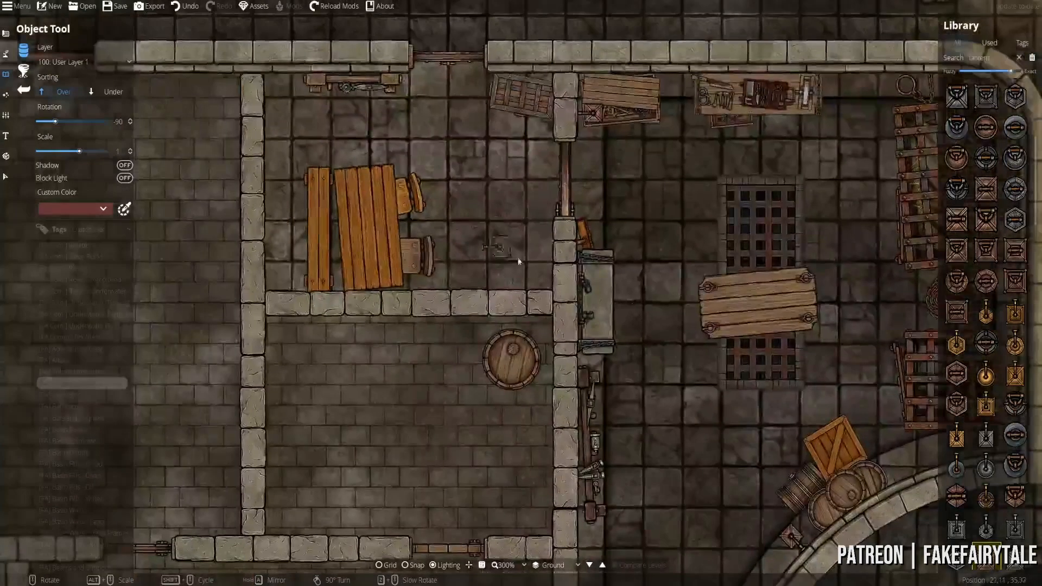
pyautogui.click(957, 496)
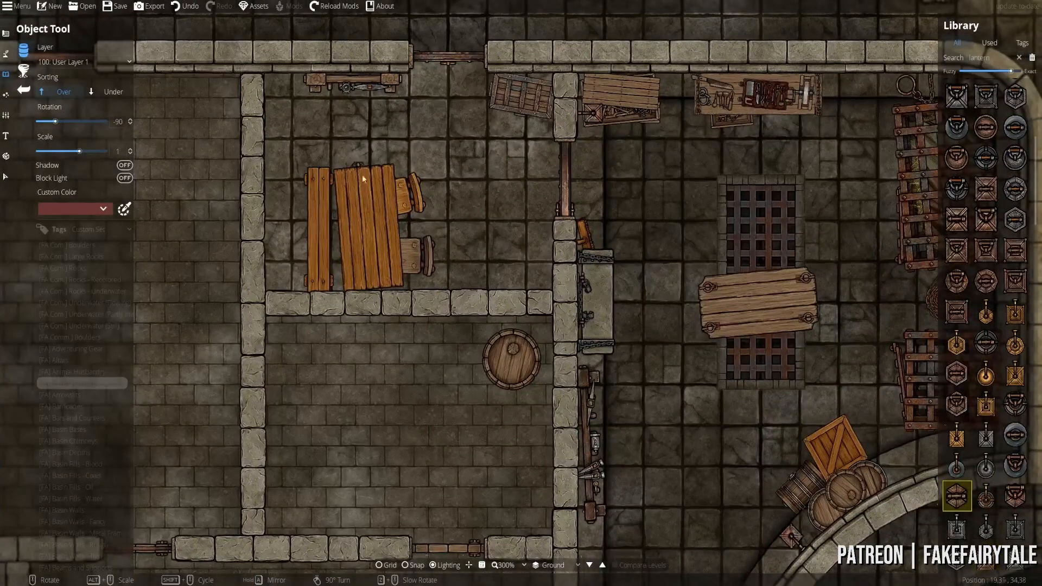
pyautogui.moveTo(362, 174); pyautogui.dragTo(453, 274)
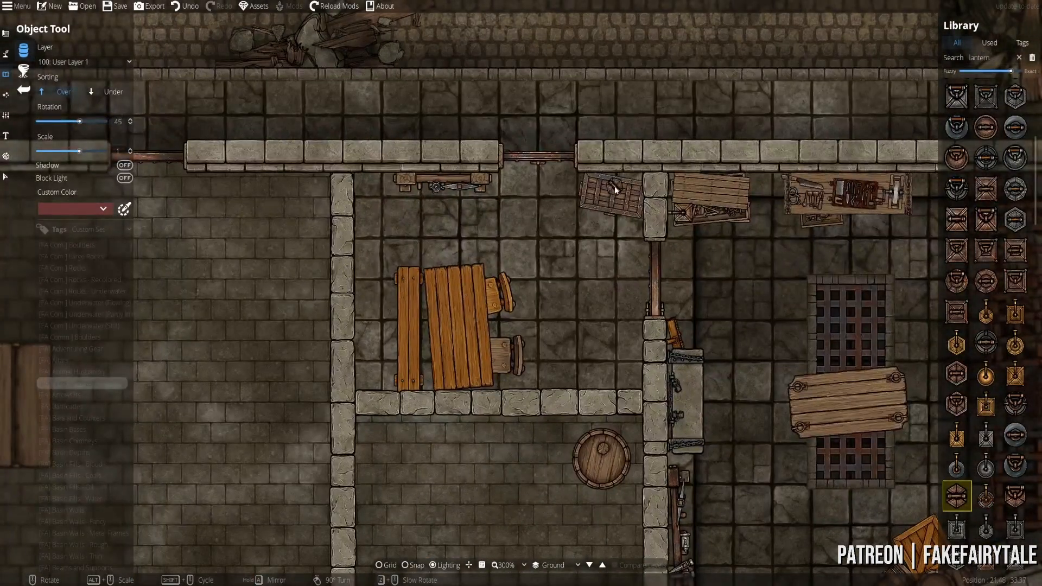
pyautogui.click(958, 250)
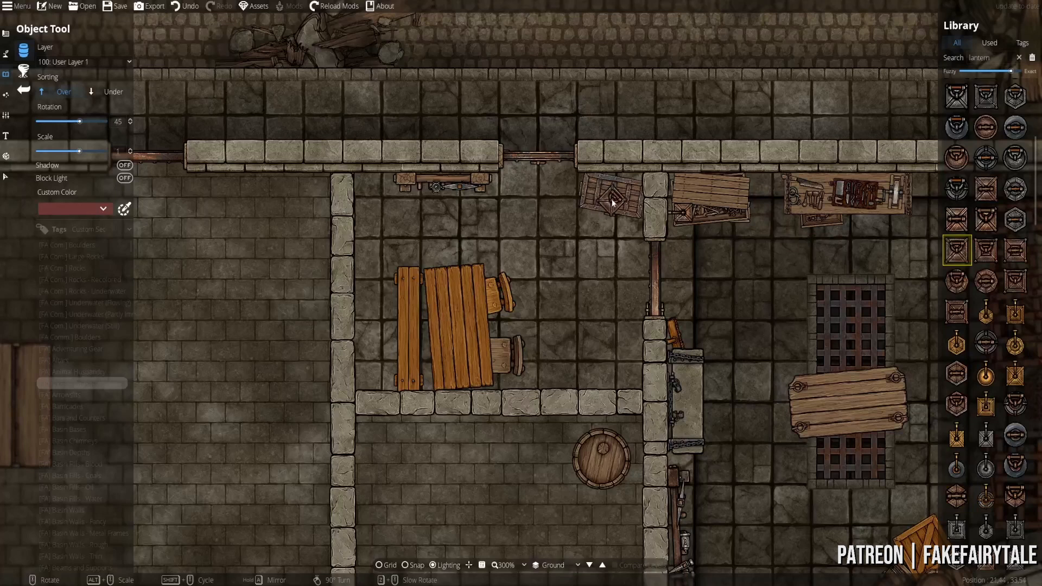
pyautogui.scroll(-2, 868, 183)
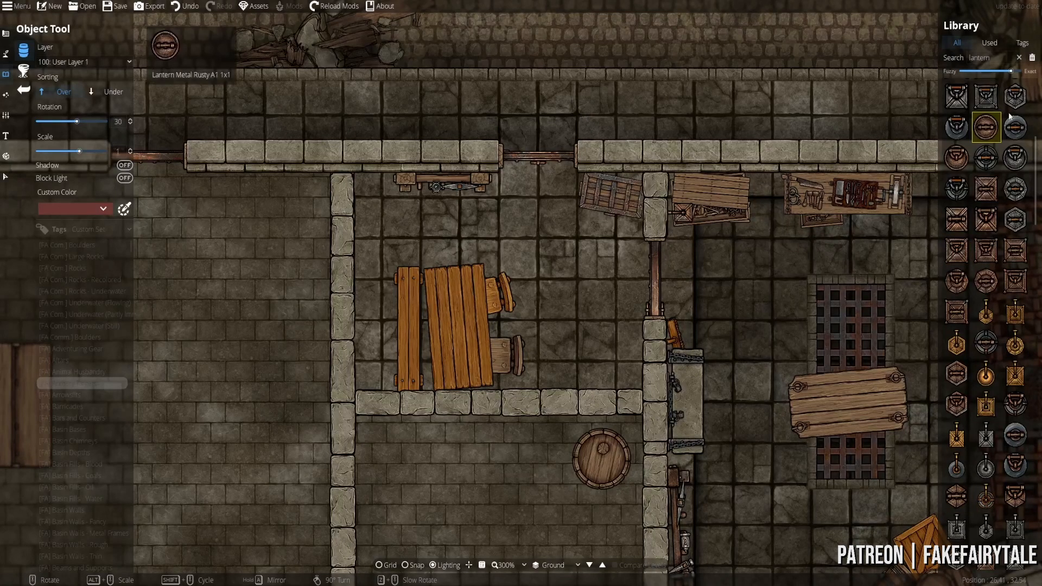
pyautogui.click(1015, 96)
pyautogui.scroll(1, 613, 187)
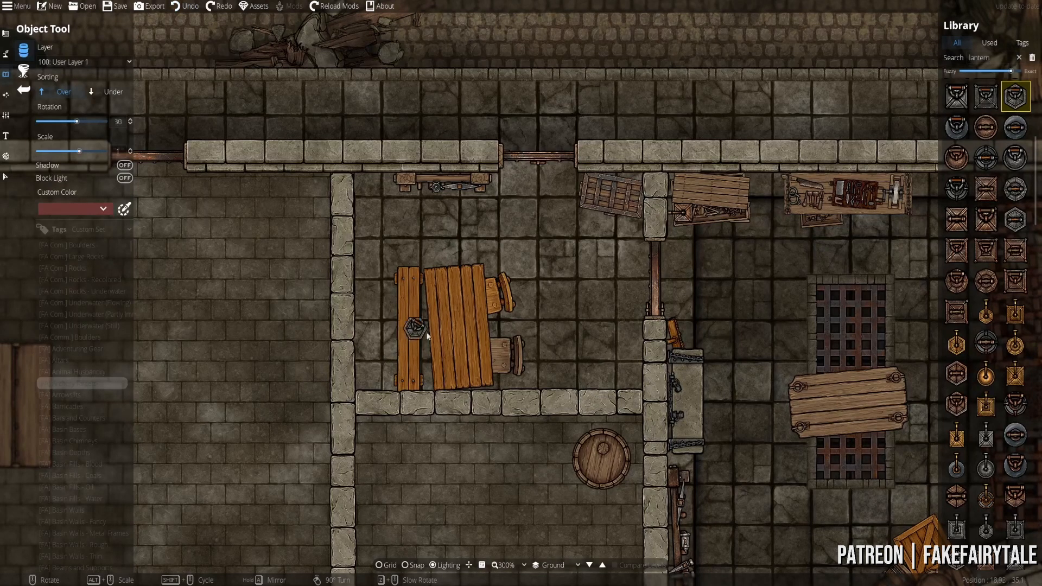
# - Put new objects on 300: User Layer 3 and place the lantern on the table's lower edge
pyautogui.click(81, 62)
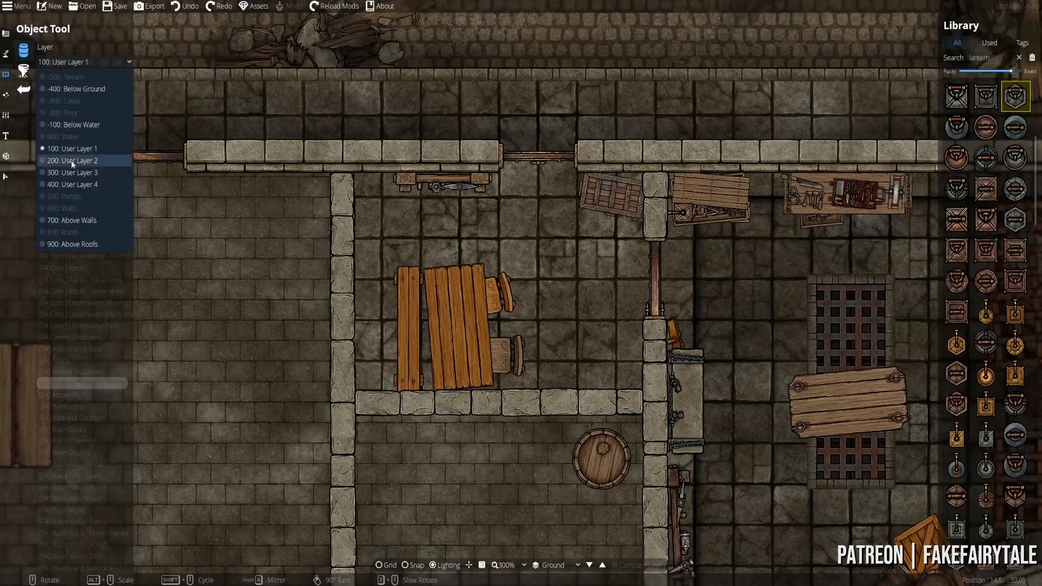
pyautogui.click(70, 160)
pyautogui.scroll(-3, 461, 375)
pyautogui.click(100, 64)
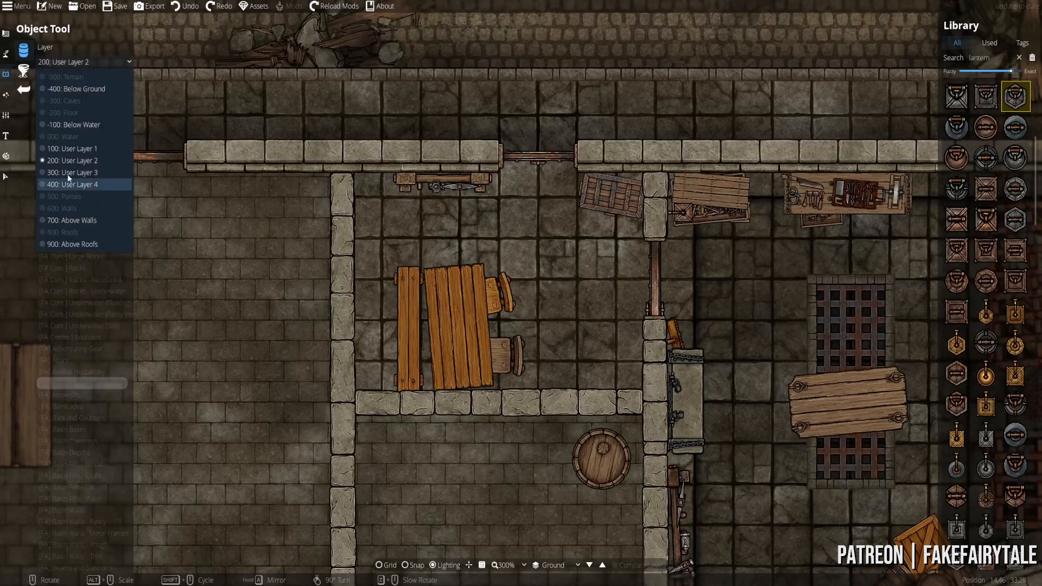
pyautogui.click(73, 173)
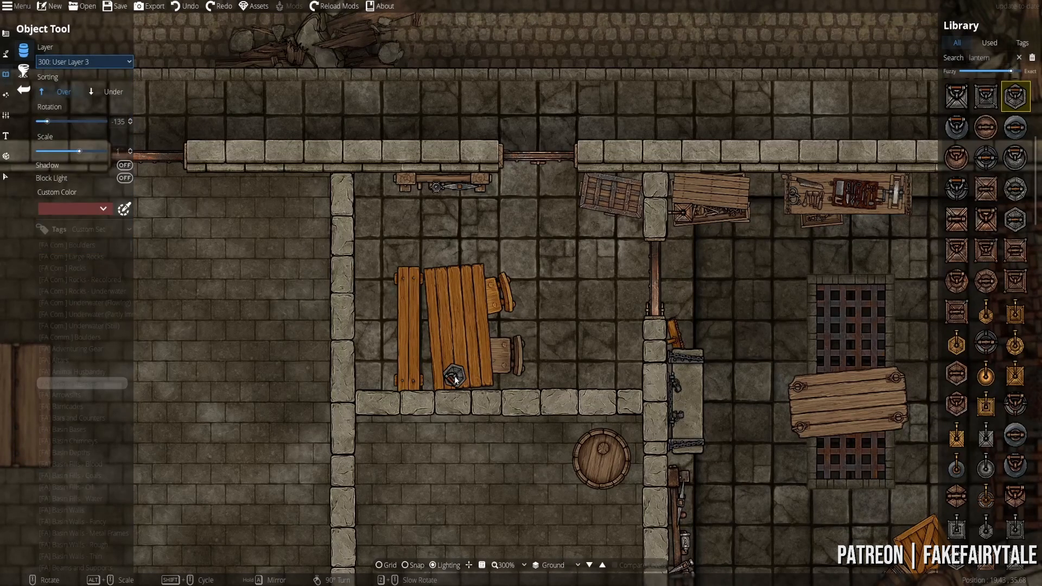
pyautogui.click(454, 380)
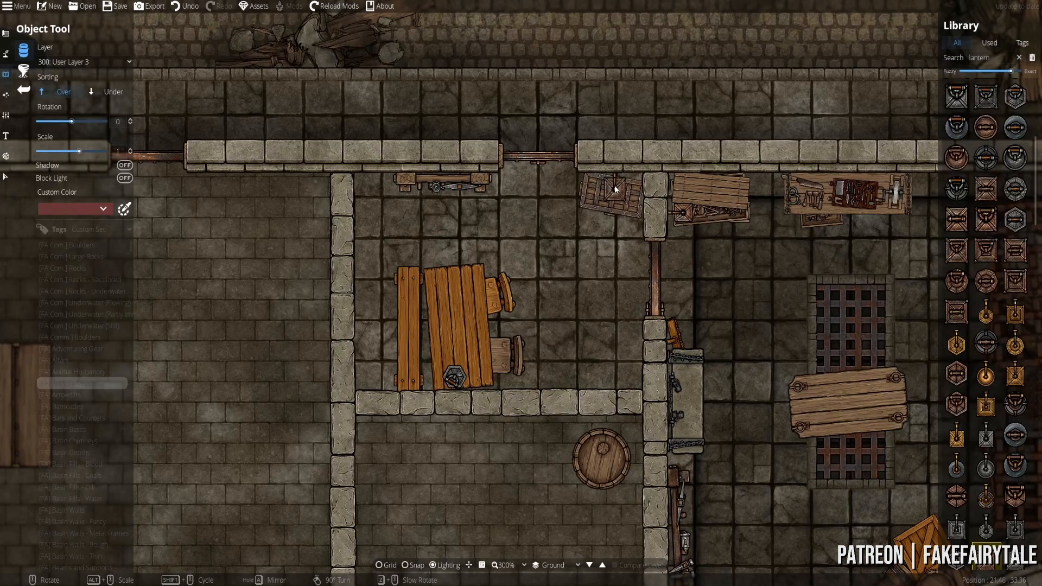
pyautogui.moveTo(453, 285); pyautogui.dragTo(474, 270)
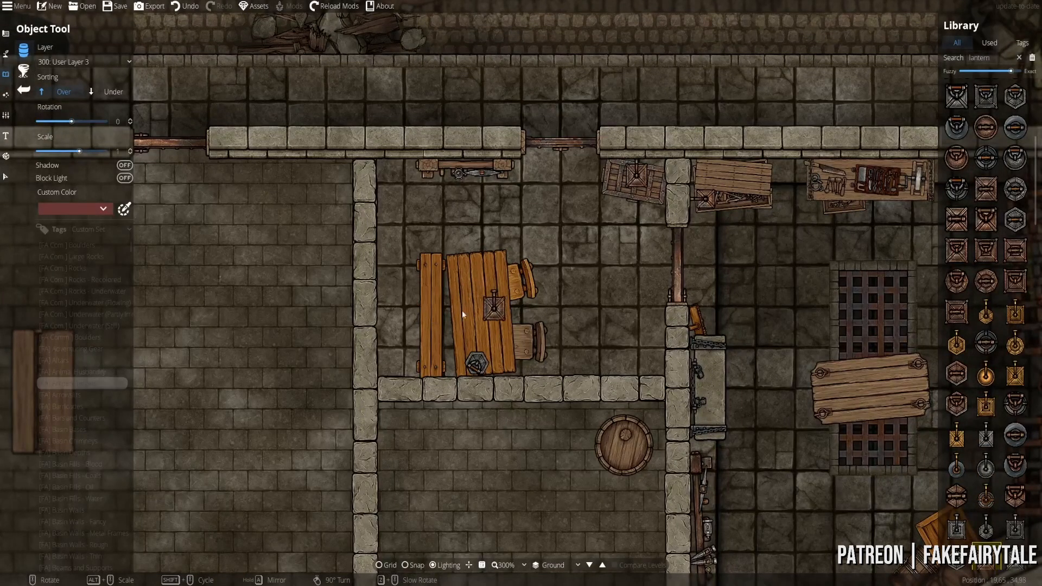
pyautogui.moveTo(994, 59); pyautogui.dragTo(875, 82)
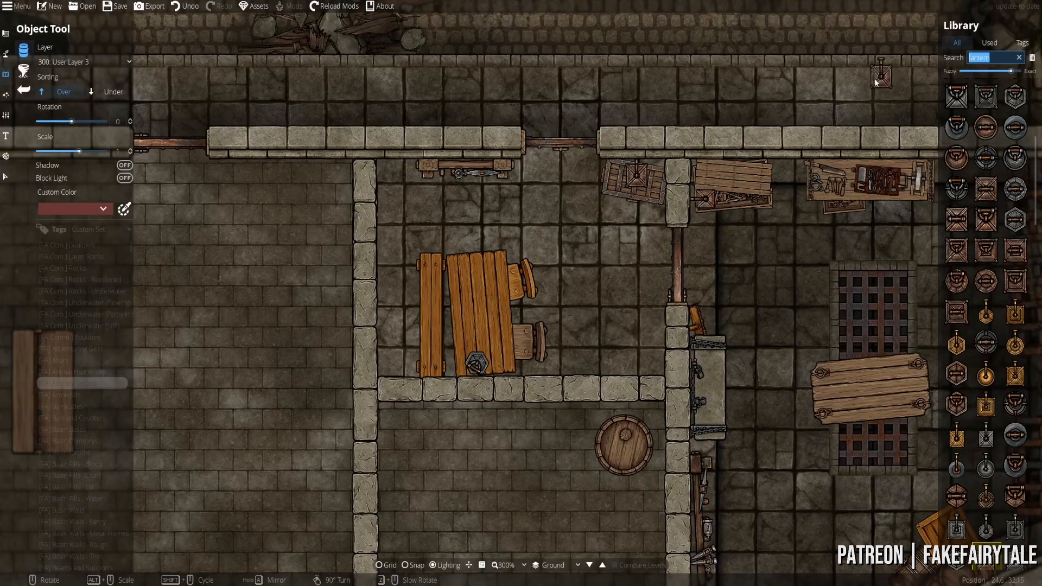
# - Search the library for 'cards' and center the wooden table in the view
pyautogui.write('cards')
pyautogui.press('Return')
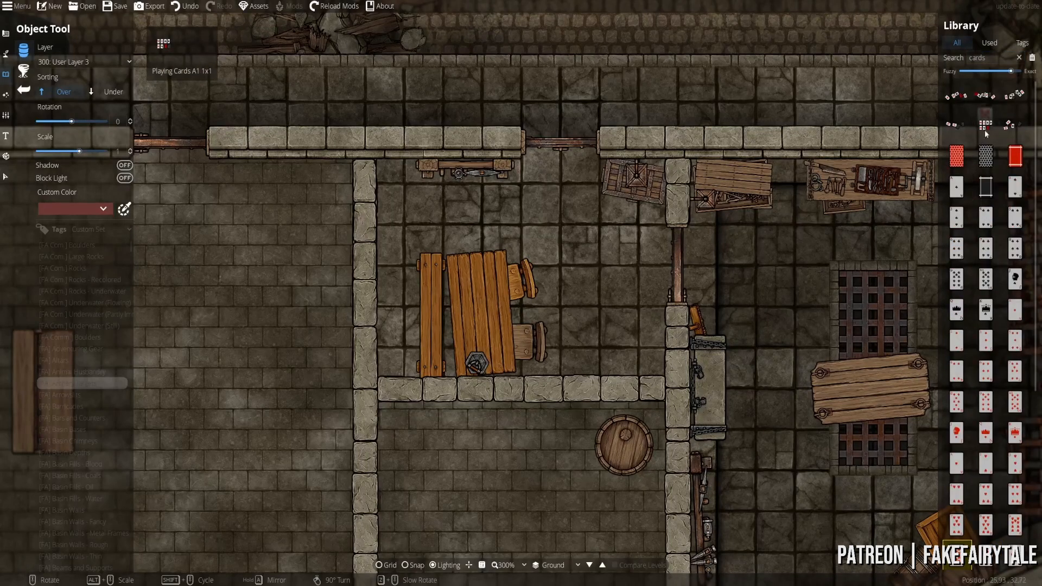
pyautogui.scroll(-5, 971, 325)
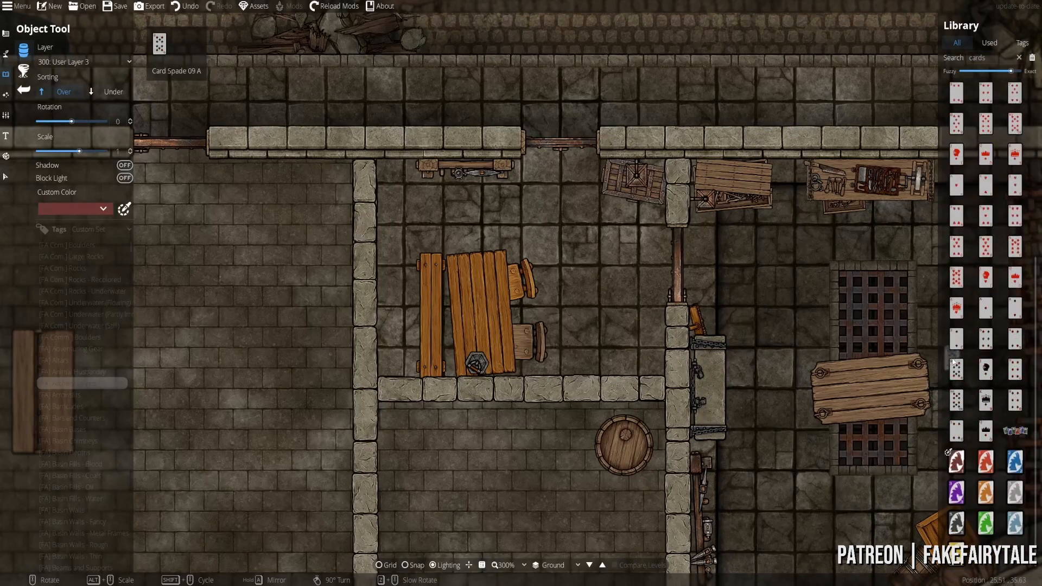
pyautogui.scroll(3, 969, 434)
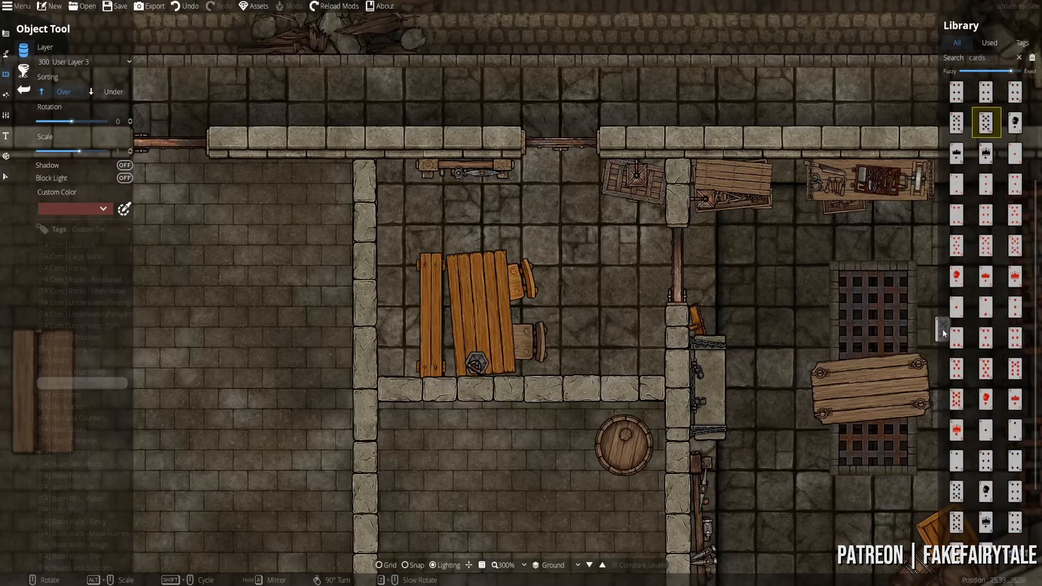
pyautogui.click(956, 153)
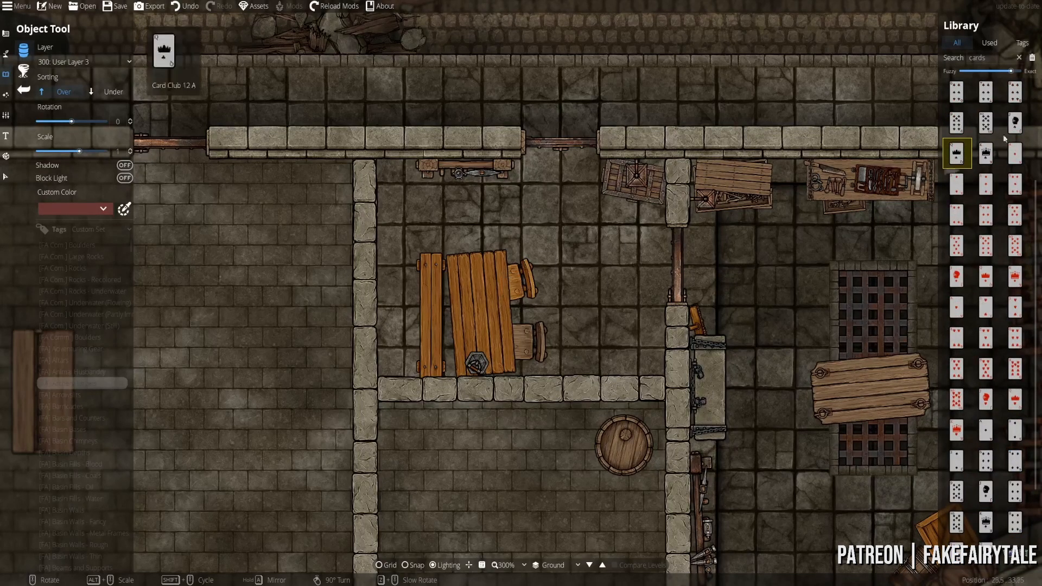
pyautogui.scroll(4, 988, 194)
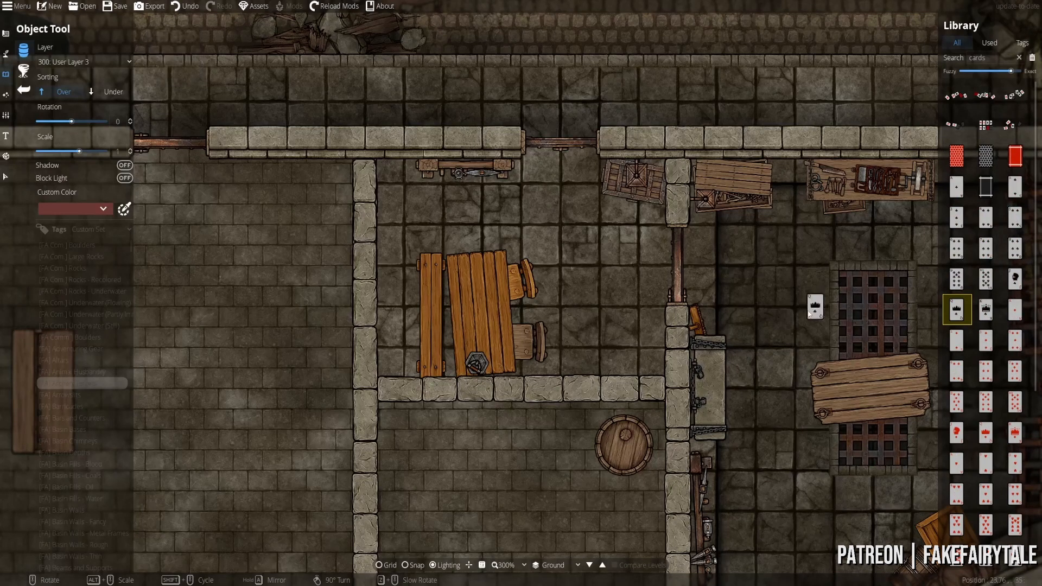
pyautogui.scroll(5, 768, 315)
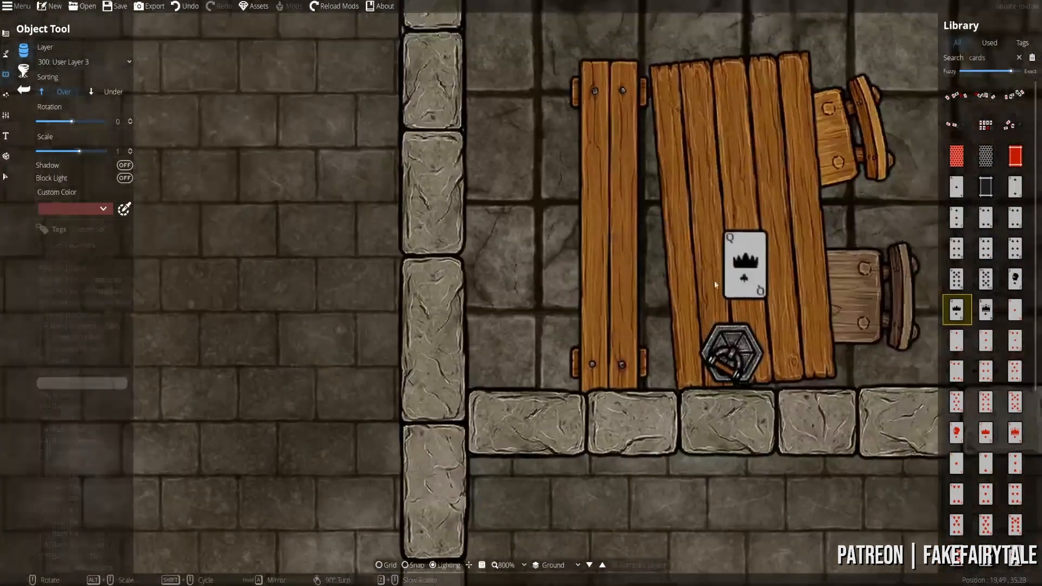
pyautogui.moveTo(714, 281); pyautogui.dragTo(608, 330)
pyautogui.moveTo(634, 281); pyautogui.dragTo(581, 305)
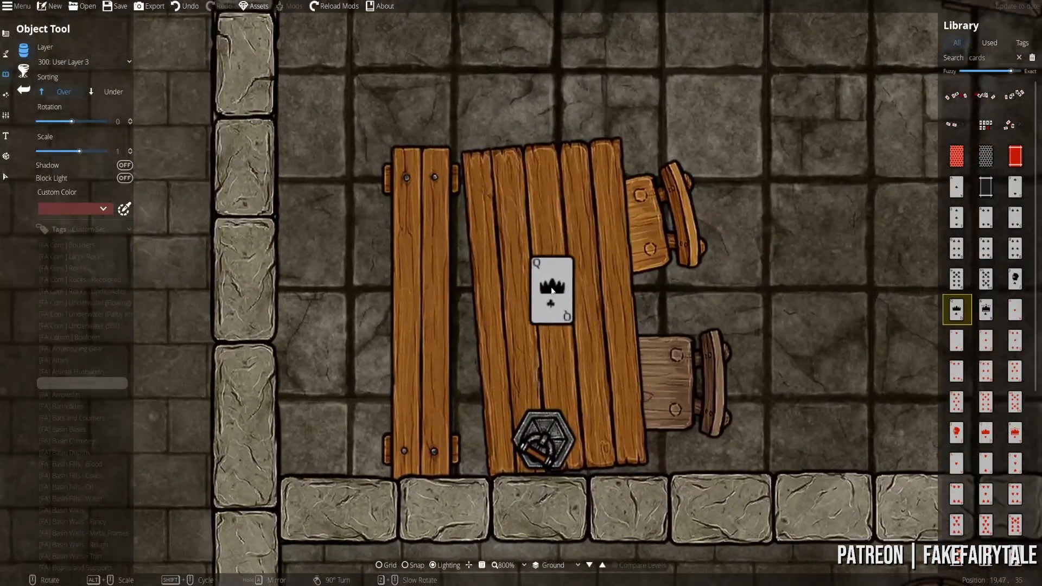
pyautogui.scroll(3, 551, 282)
pyautogui.scroll(2, 553, 281)
# - Place a red card back face-down on the table
pyautogui.click(956, 192)
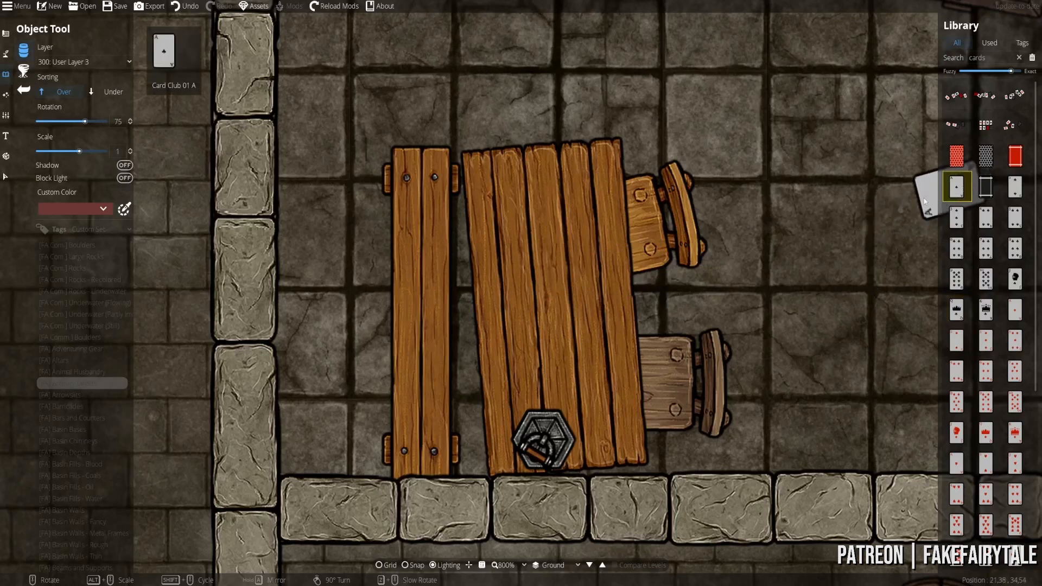
pyautogui.click(985, 156)
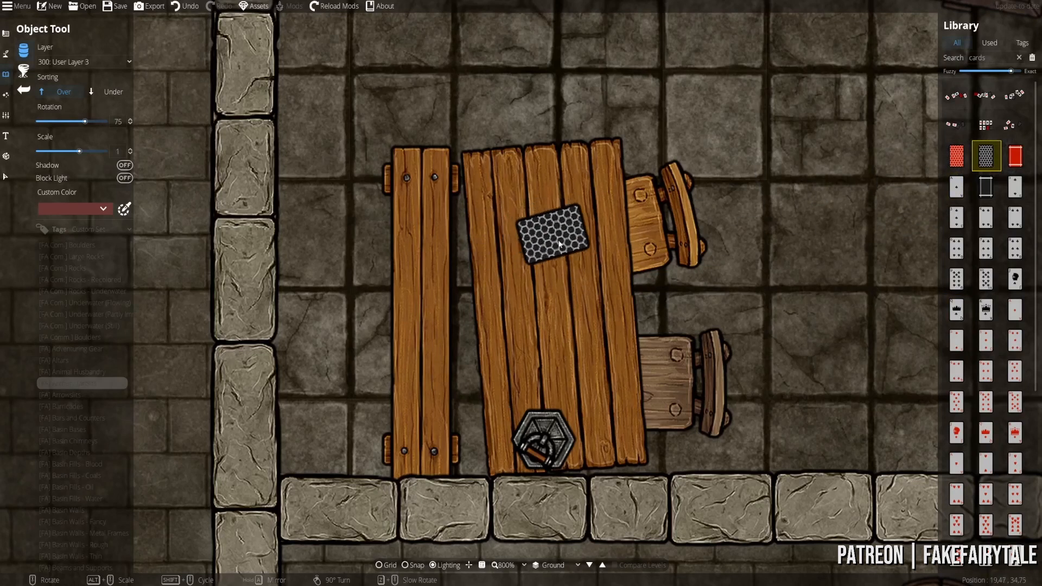
pyautogui.scroll(-2, 549, 246)
pyautogui.scroll(-2, 549, 245)
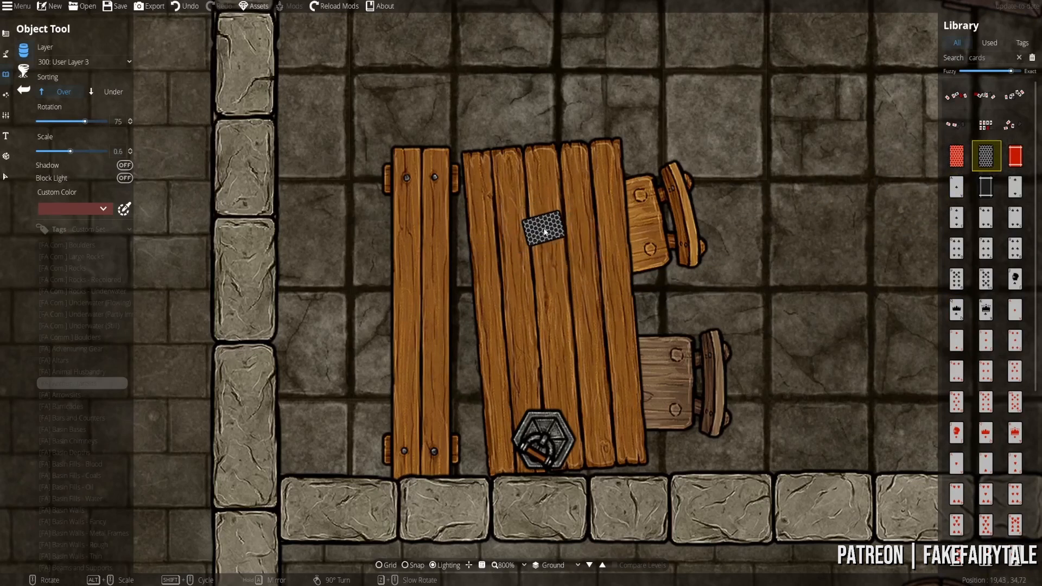
pyautogui.scroll(-1, 545, 231)
pyautogui.scroll(1, 546, 228)
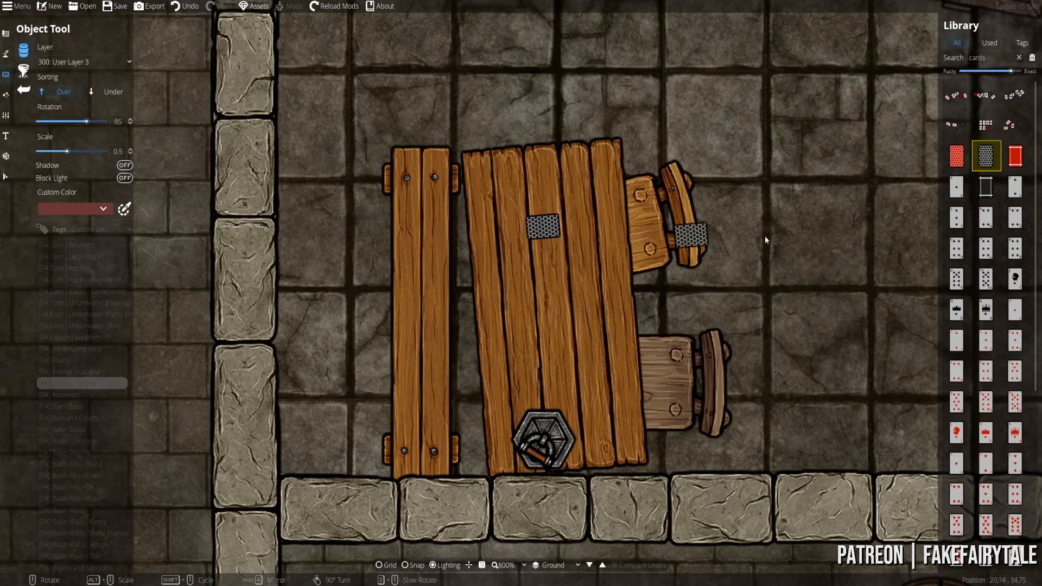
pyautogui.click(955, 156)
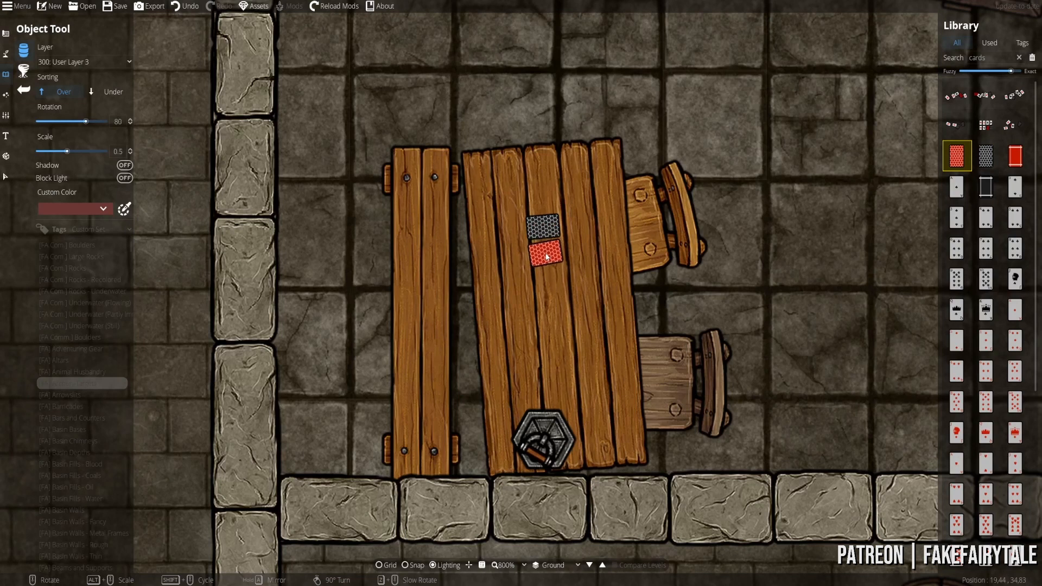
pyautogui.click(547, 253)
# - Place the king of clubs, then a red king just below it, on the table
pyautogui.click(985, 157)
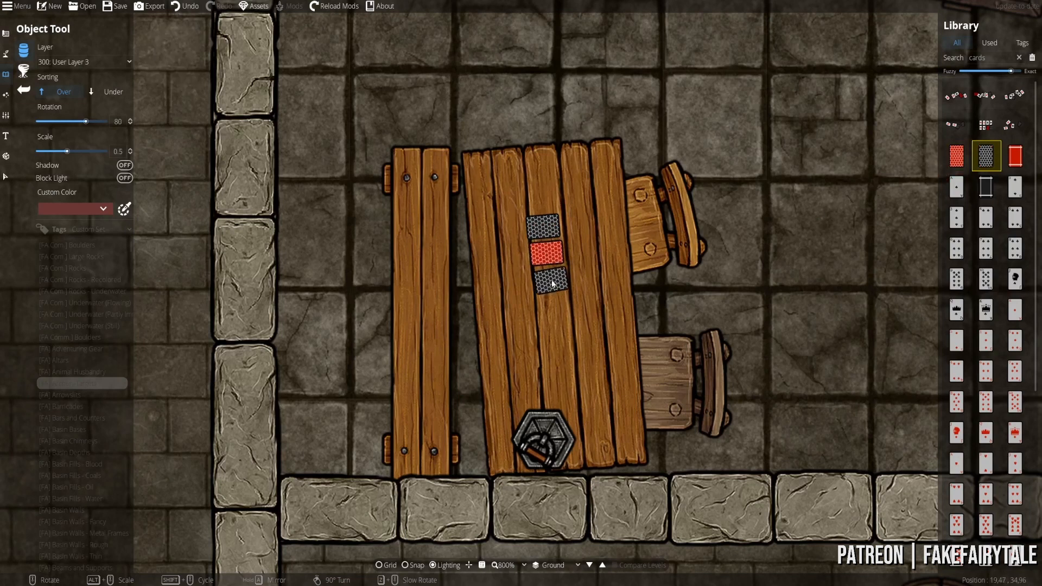
pyautogui.scroll(-1, 552, 279)
pyautogui.click(981, 308)
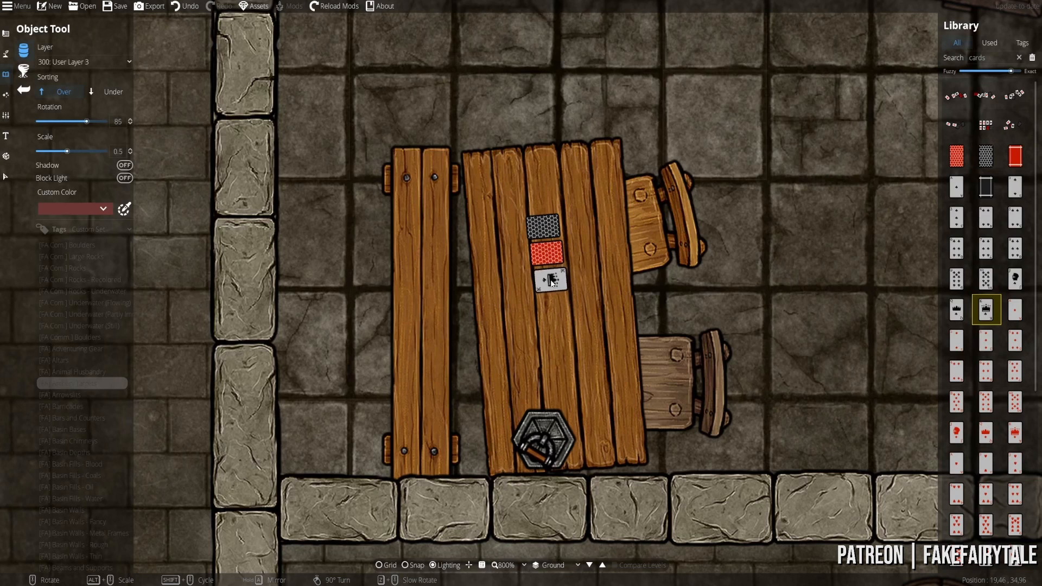
pyautogui.click(550, 280)
pyautogui.click(948, 317)
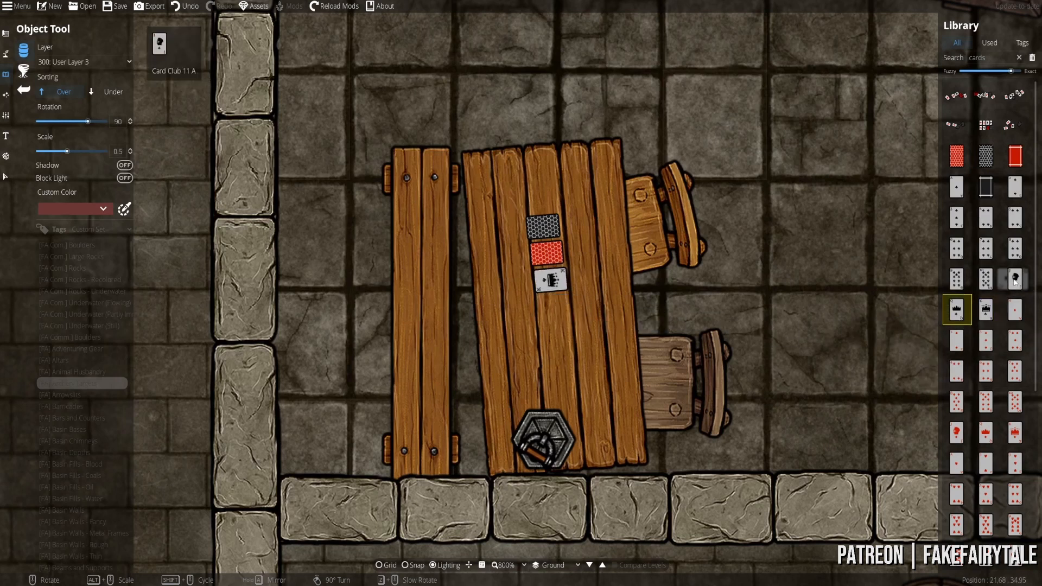
pyautogui.click(1015, 432)
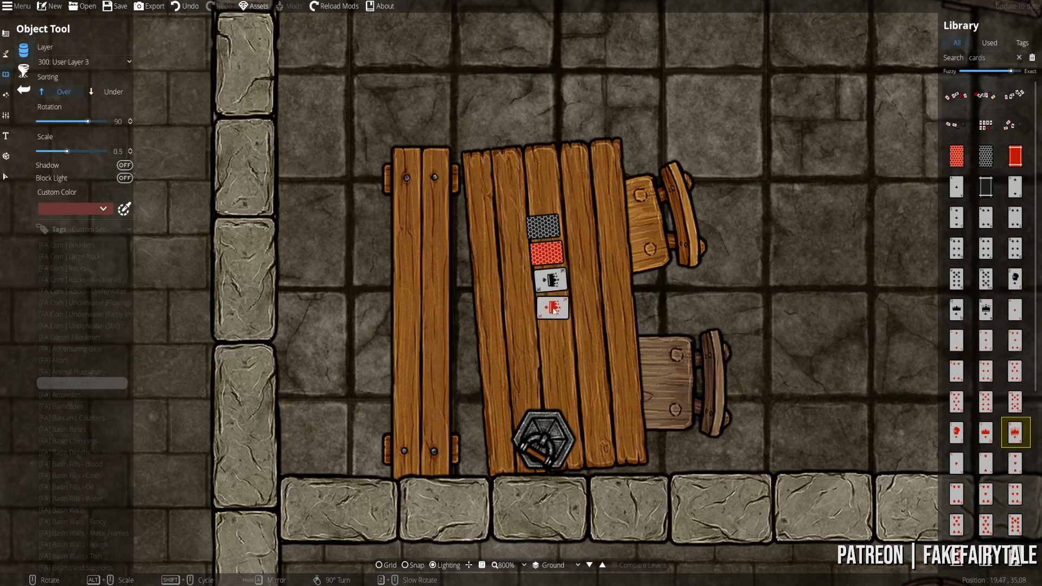
pyautogui.click(553, 309)
# - Lay a low card at the table's lower left with a diamonds card overlapping it
pyautogui.click(956, 217)
pyautogui.scroll(-1, 502, 358)
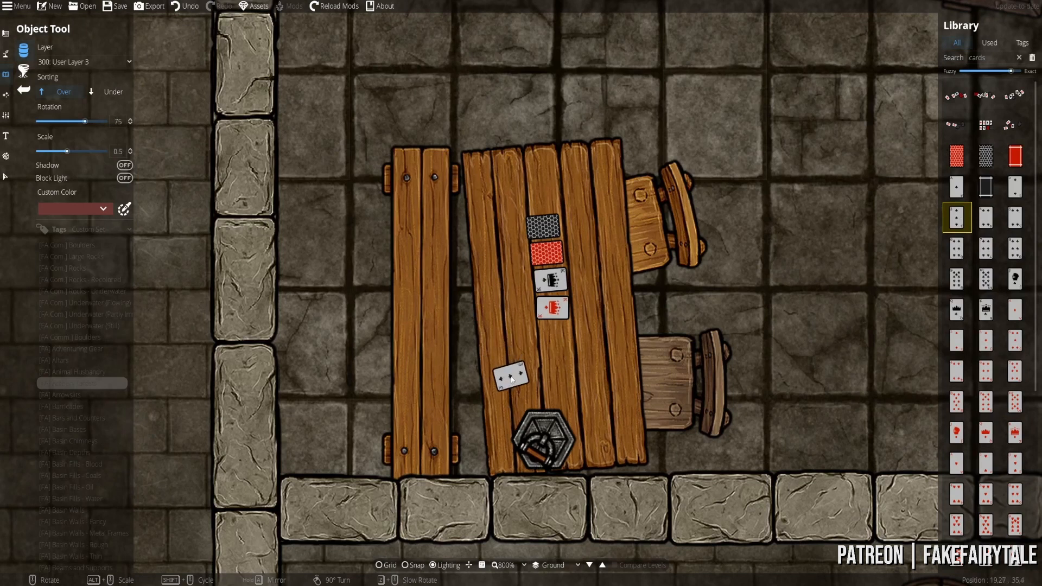
pyautogui.click(511, 376)
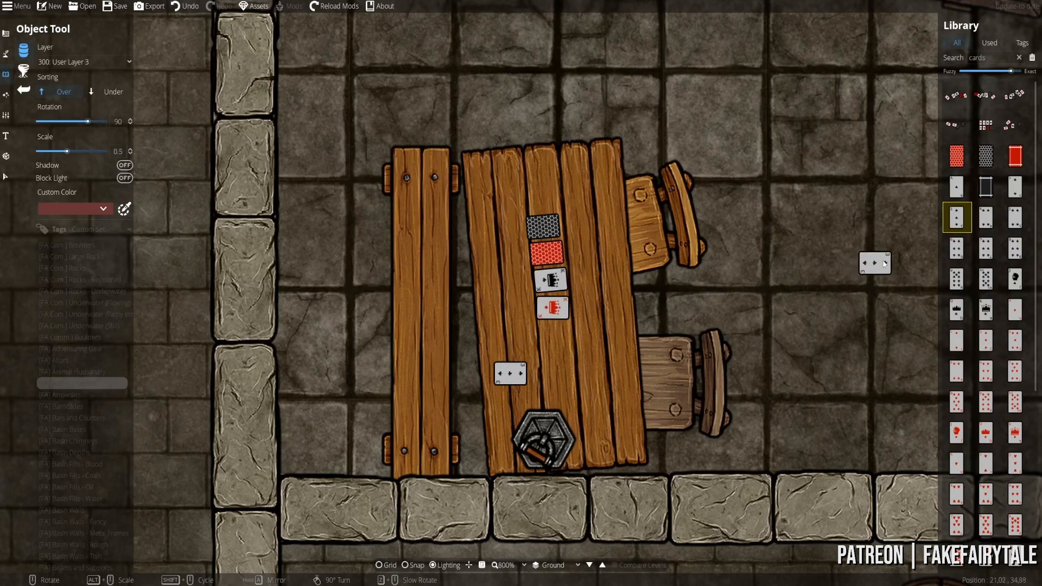
pyautogui.click(984, 250)
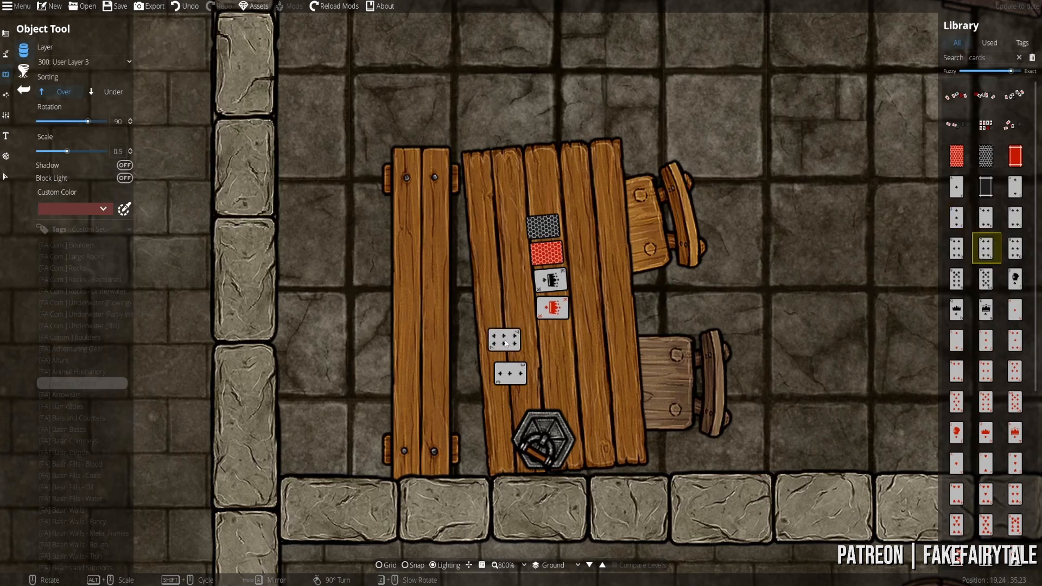
pyautogui.scroll(-1, 505, 342)
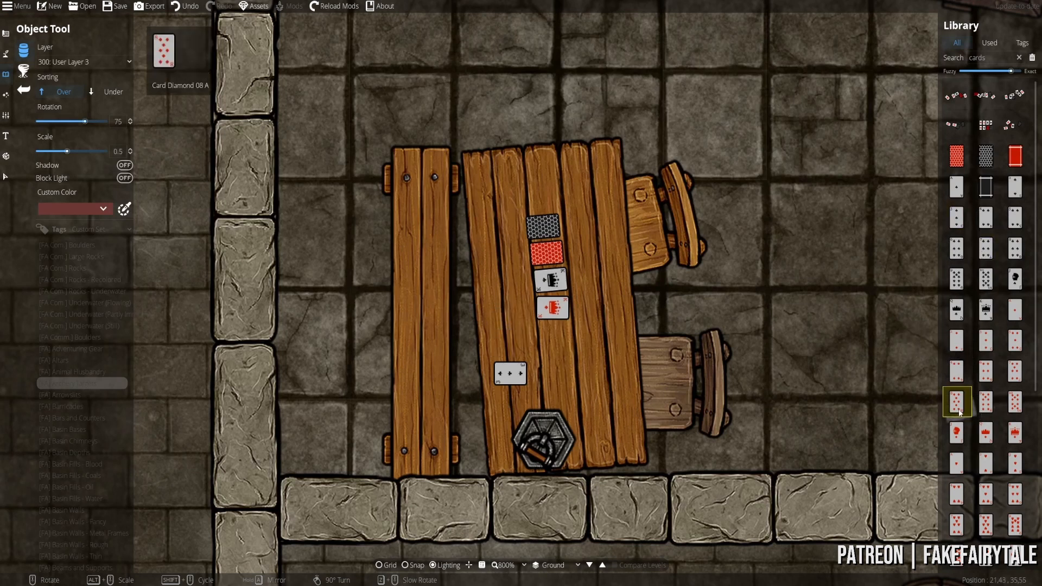
pyautogui.click(985, 370)
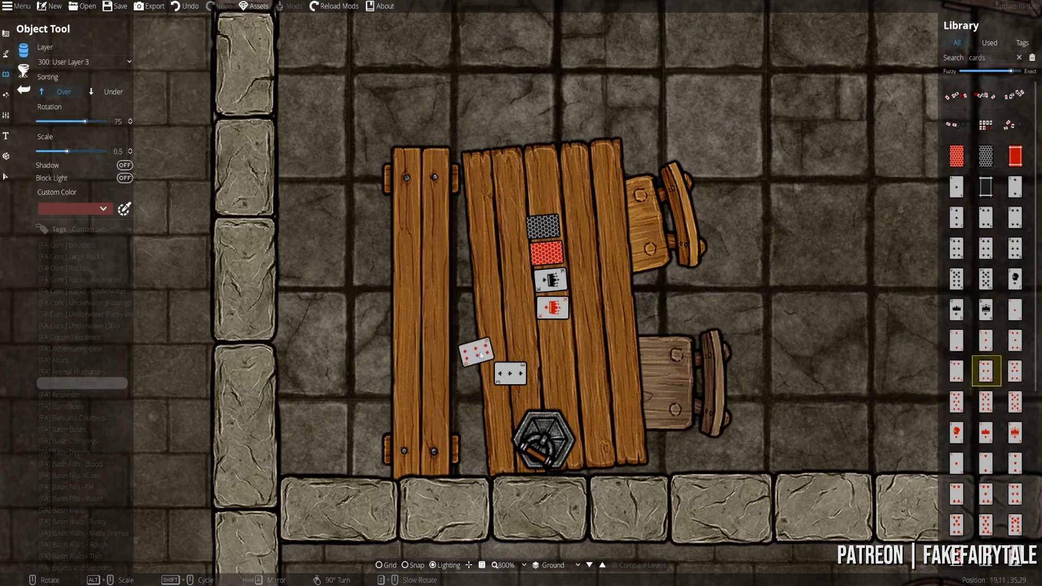
pyautogui.click(508, 361)
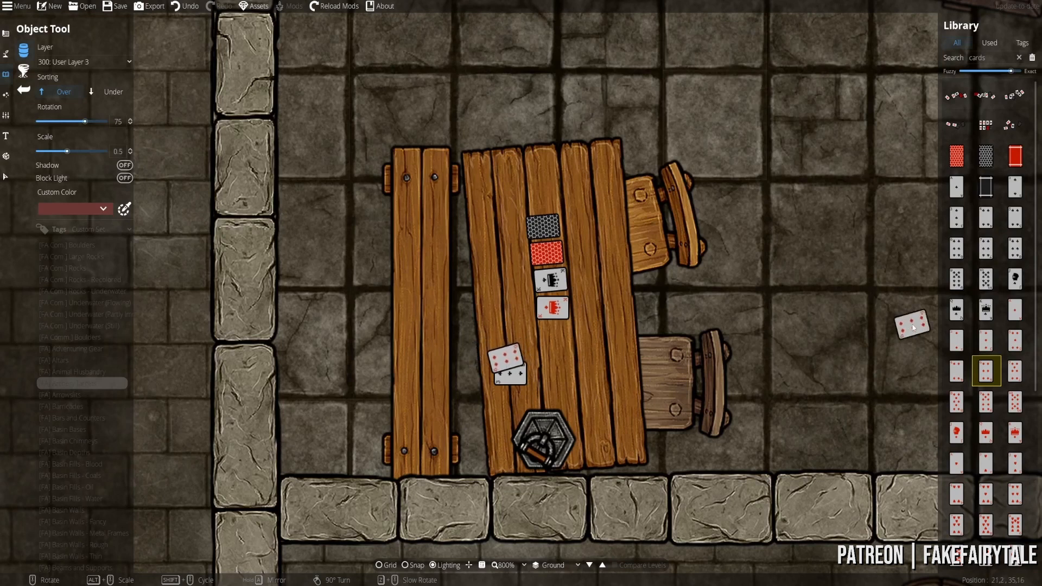
pyautogui.click(1015, 278)
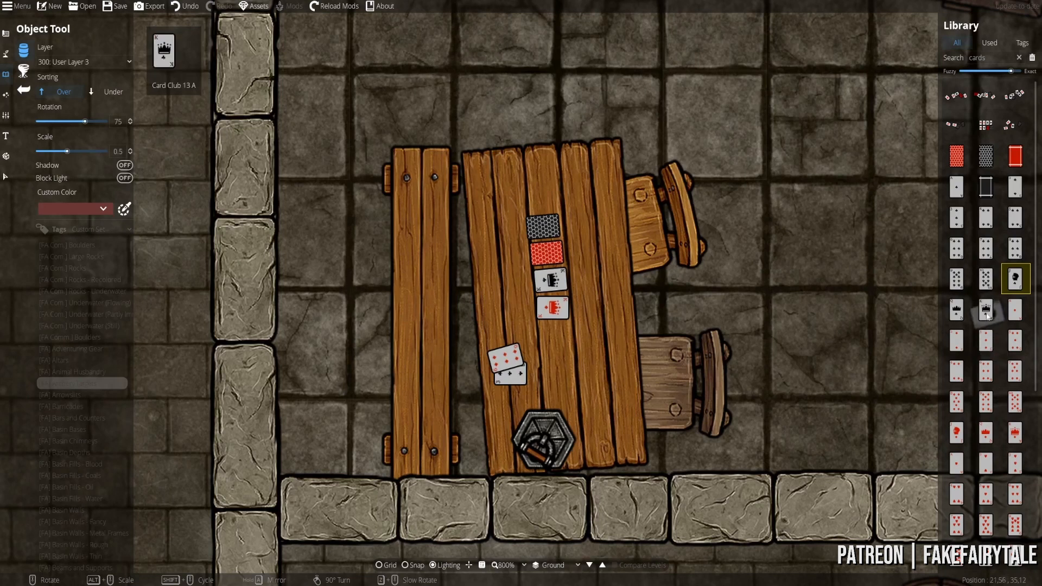
pyautogui.scroll(-5, 987, 358)
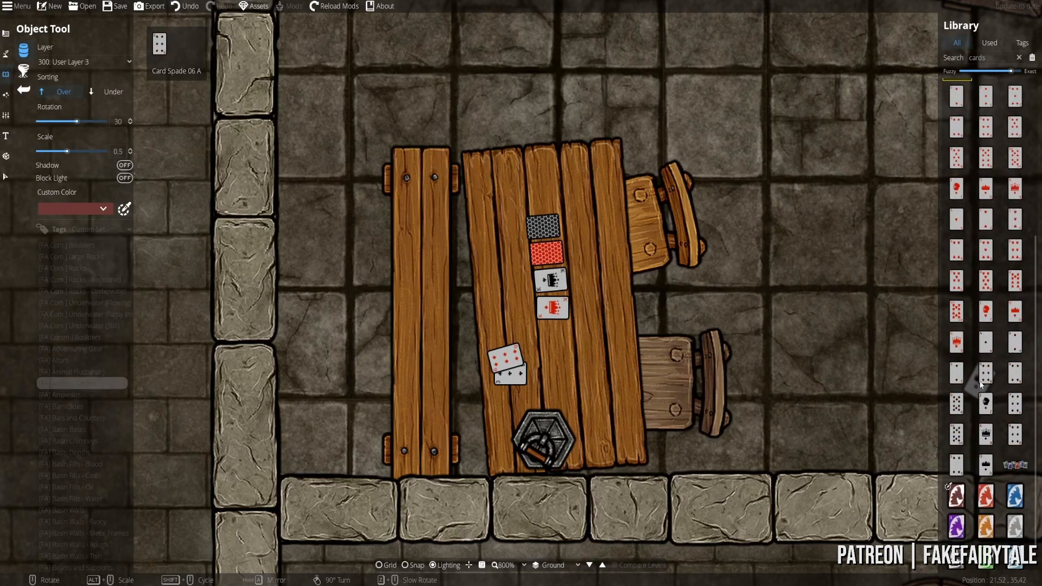
pyautogui.click(985, 434)
# - Place a red heart card near the table's top beside the spade king
pyautogui.scroll(-7, 606, 229)
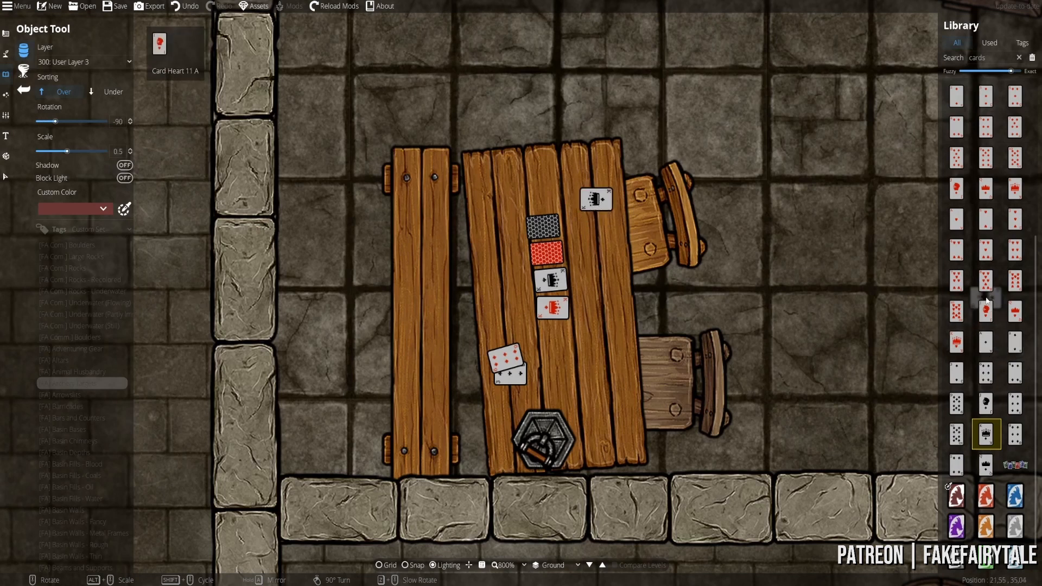
pyautogui.click(982, 227)
pyautogui.scroll(-1, 606, 217)
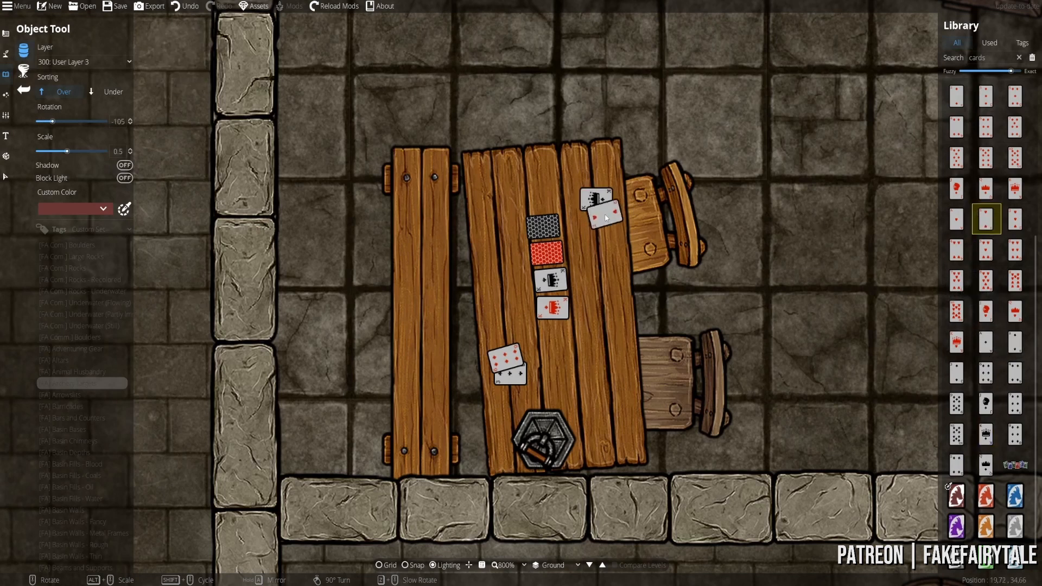
pyautogui.click(603, 213)
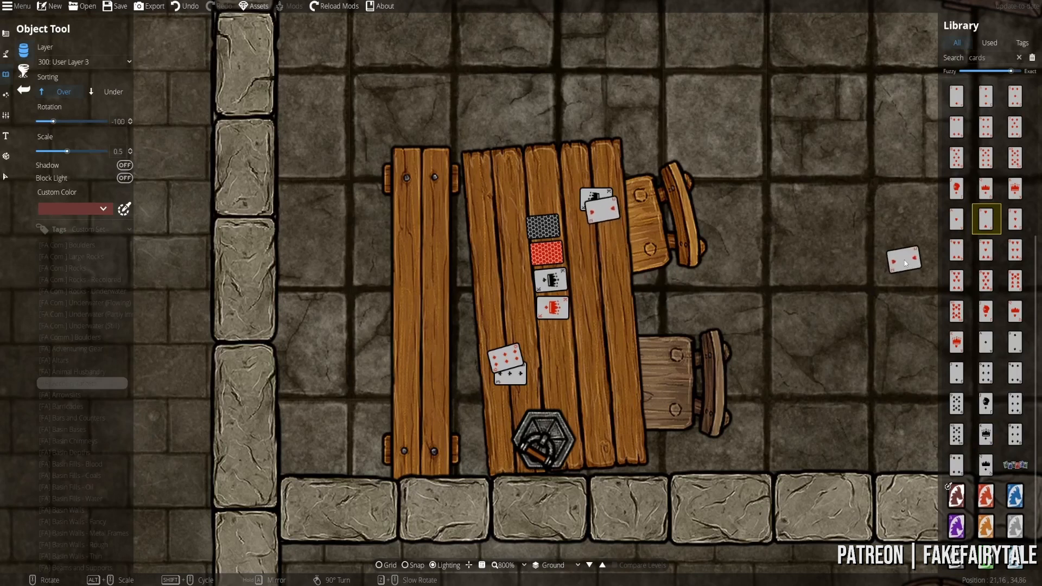
pyautogui.hotkey('ctrl', 'z')
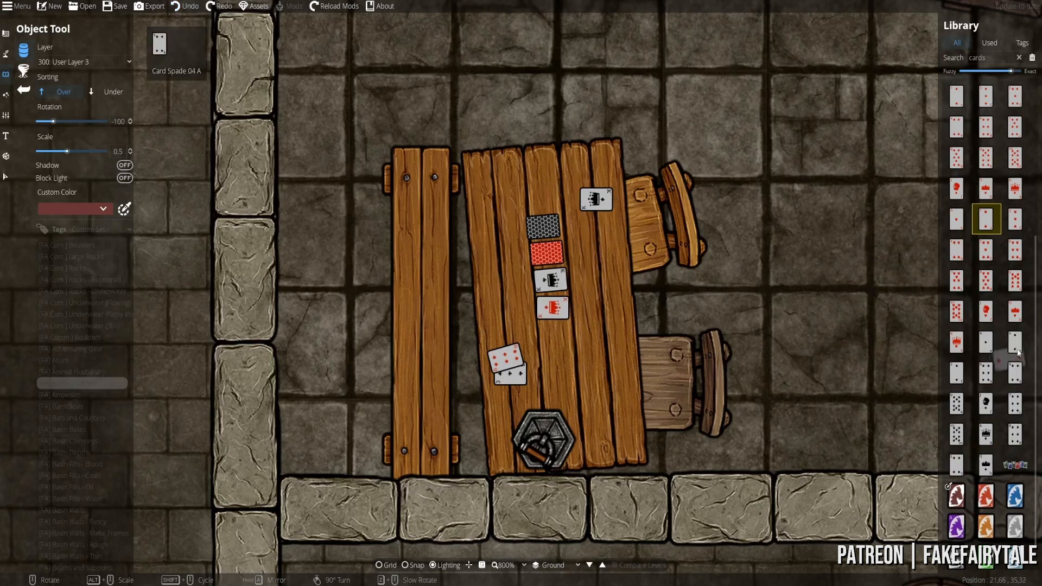
pyautogui.click(1015, 311)
pyautogui.click(986, 311)
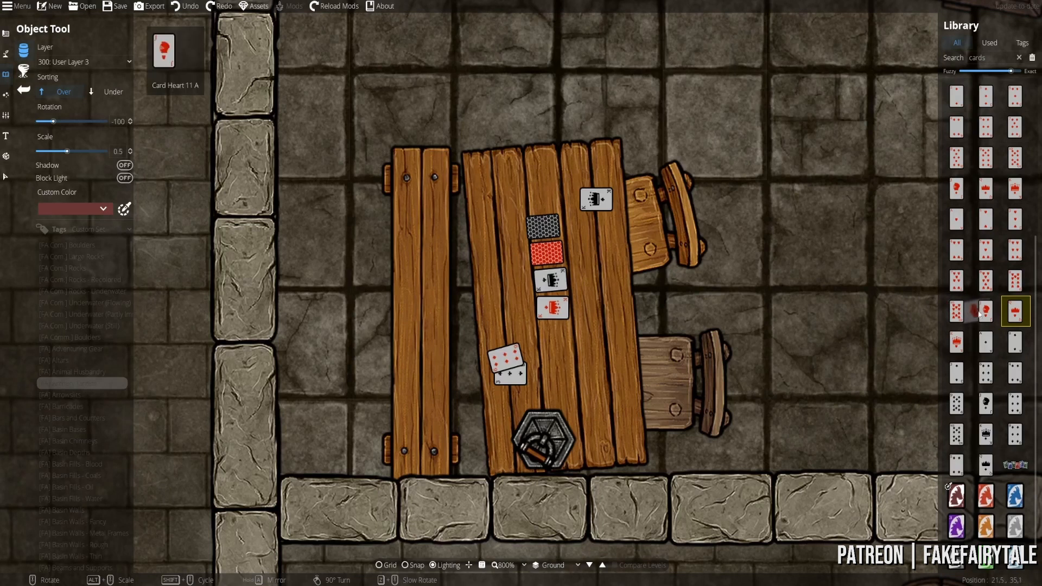
pyautogui.click(602, 214)
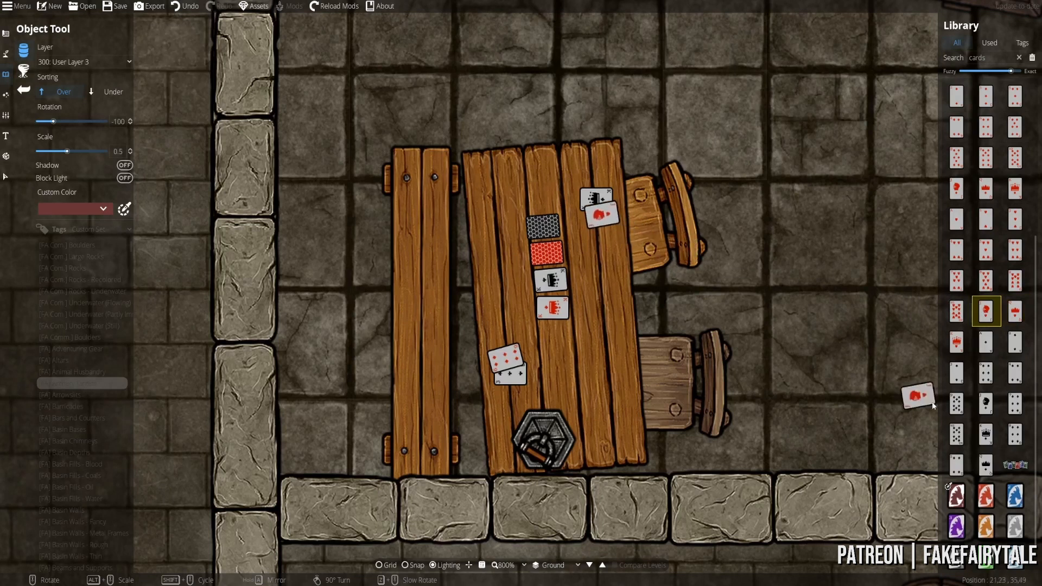
# - Place a low diamonds card over the card backs
pyautogui.click(1015, 434)
pyautogui.scroll(1, 624, 392)
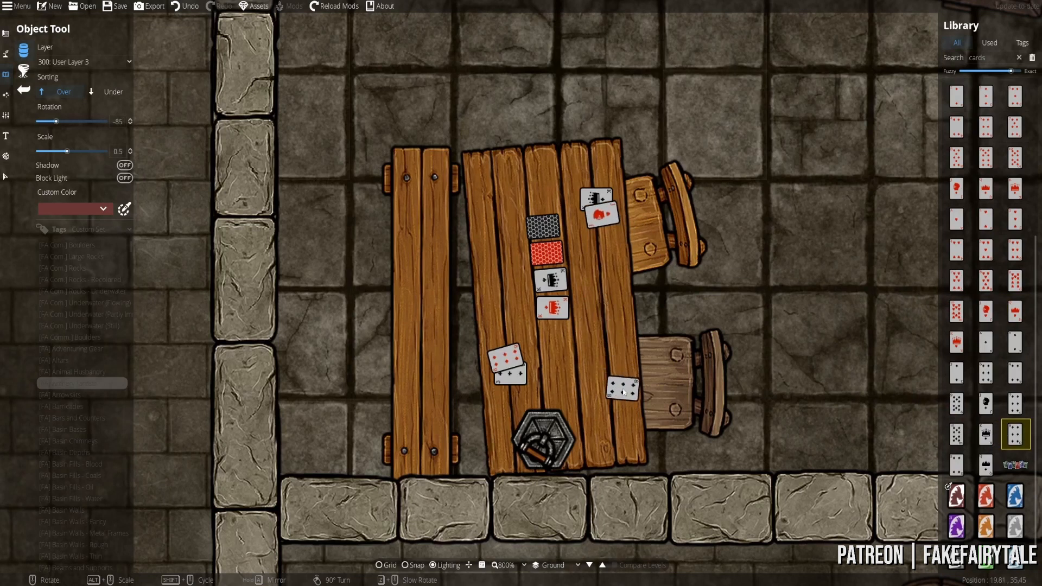
pyautogui.click(986, 342)
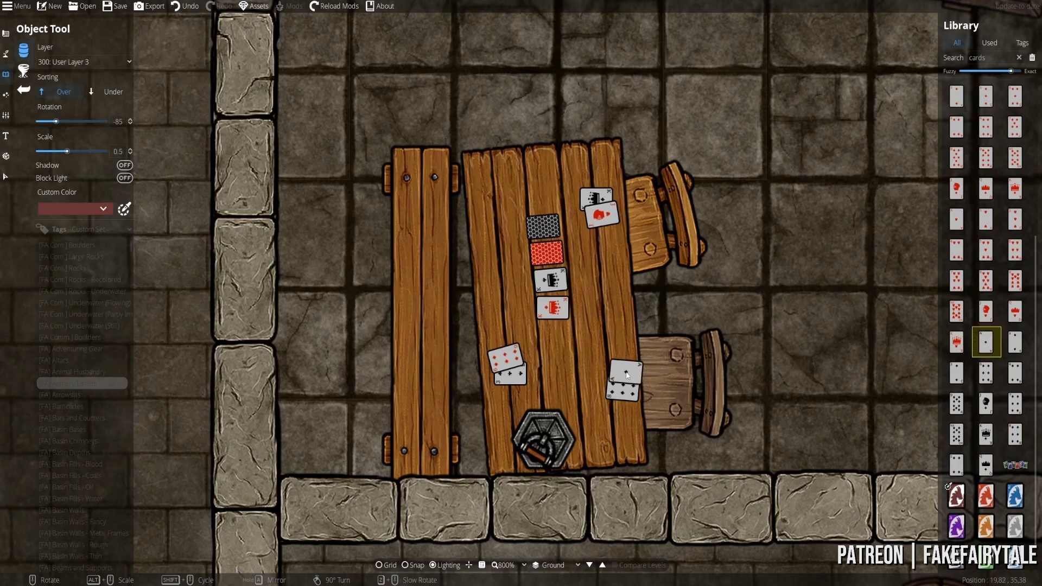
pyautogui.click(1015, 341)
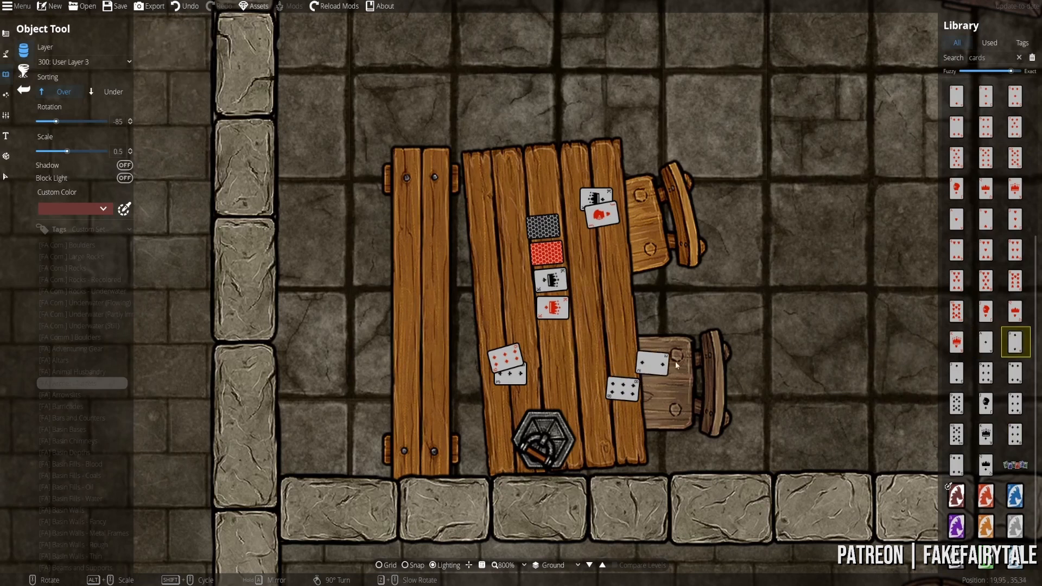
pyautogui.click(985, 96)
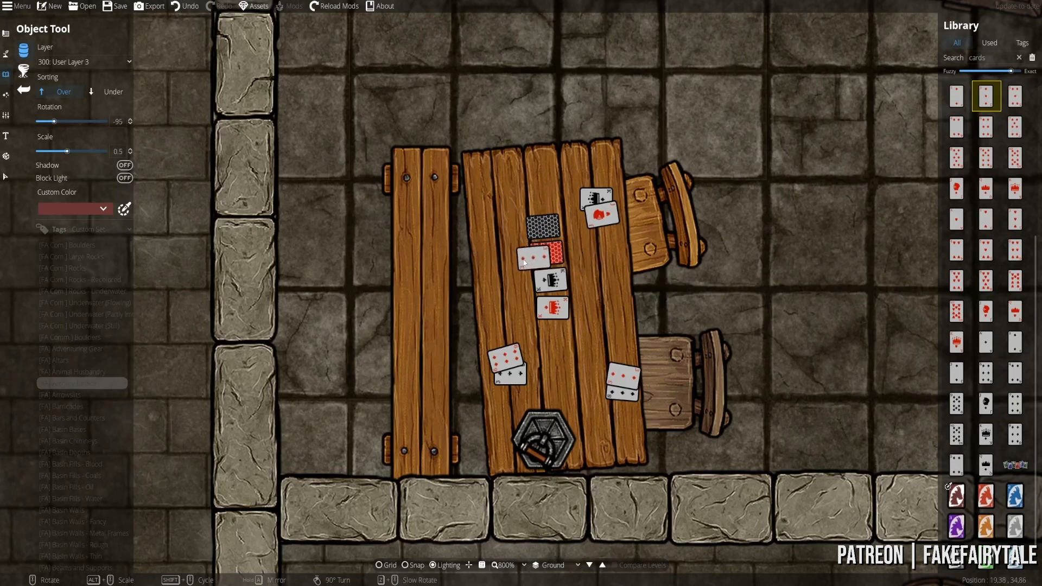
pyautogui.click(546, 253)
# - Place a red card and a black nine in the lower middle of the table
pyautogui.click(986, 311)
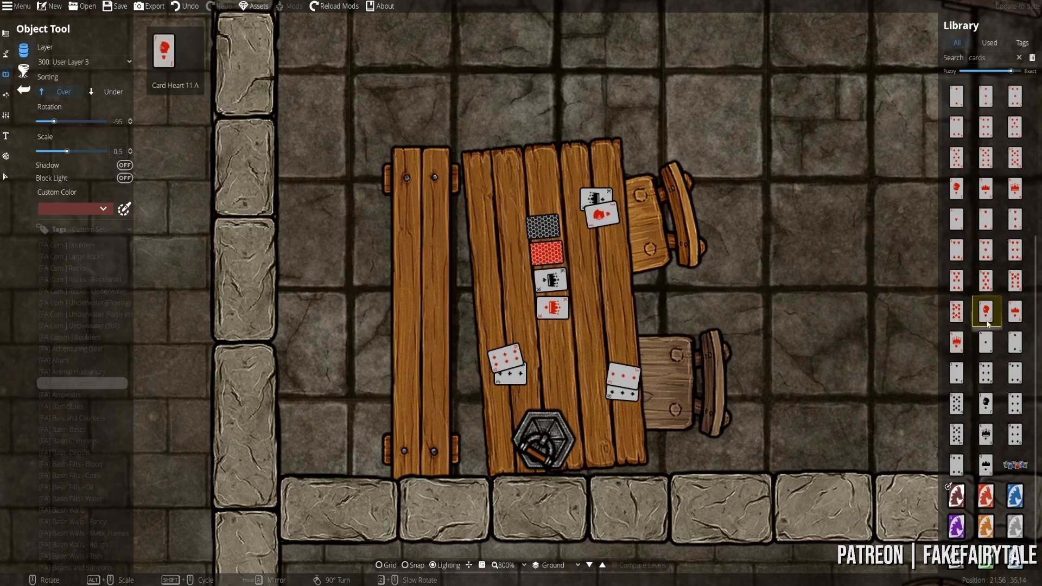
pyautogui.click(956, 188)
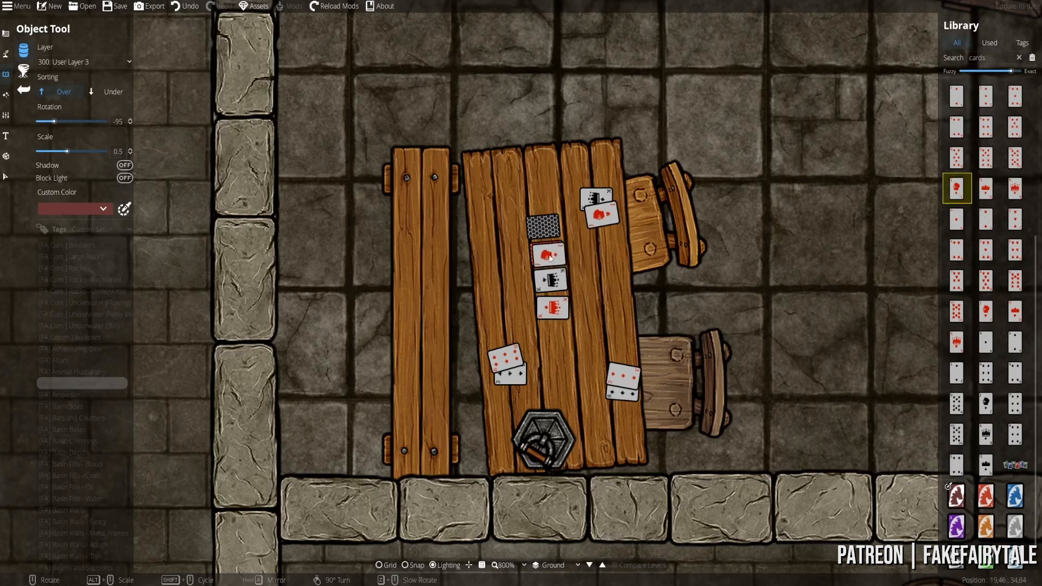
pyautogui.click(985, 157)
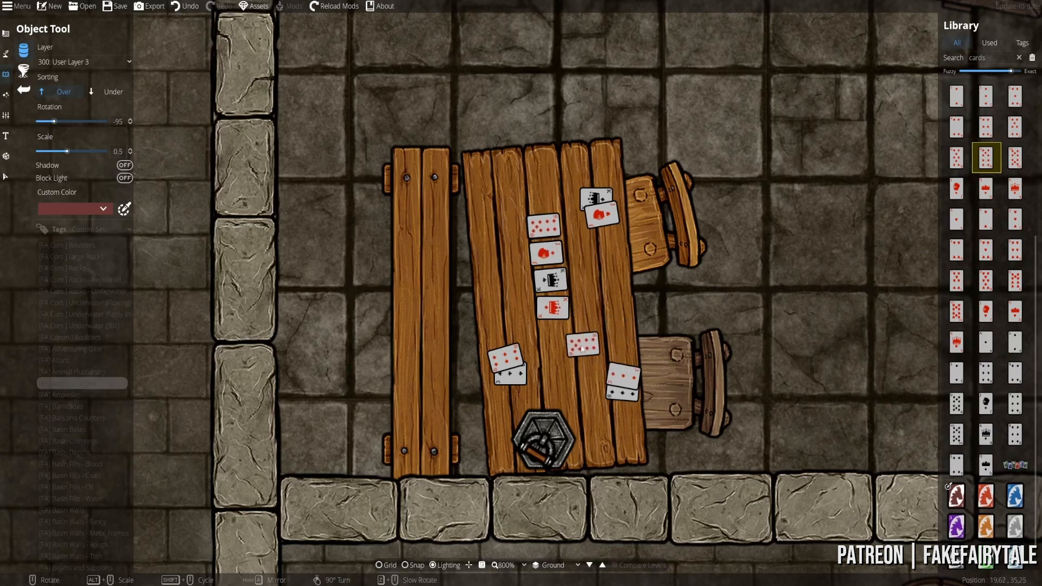
pyautogui.scroll(-6, 608, 352)
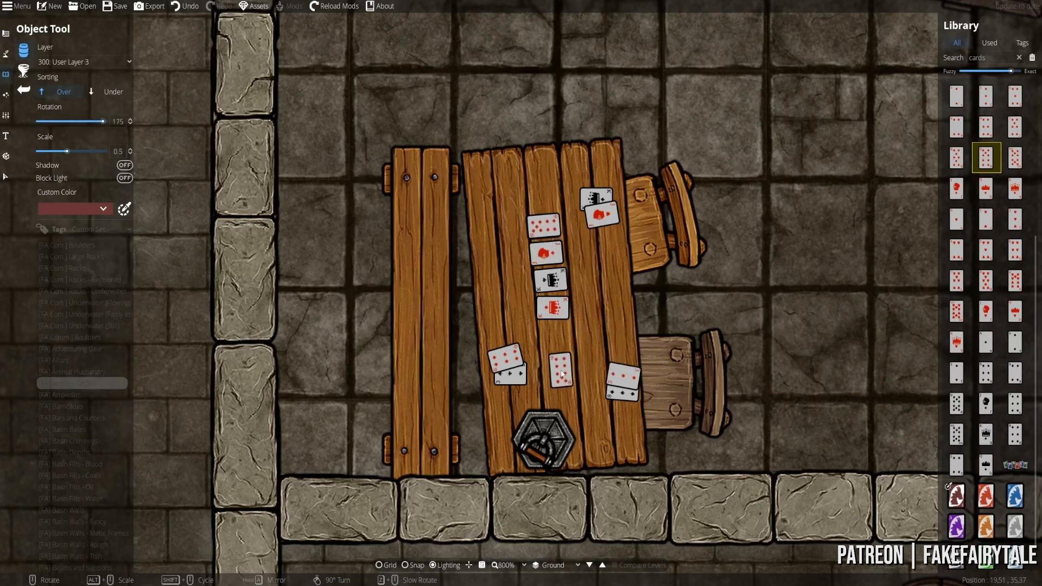
pyautogui.click(563, 376)
pyautogui.click(956, 404)
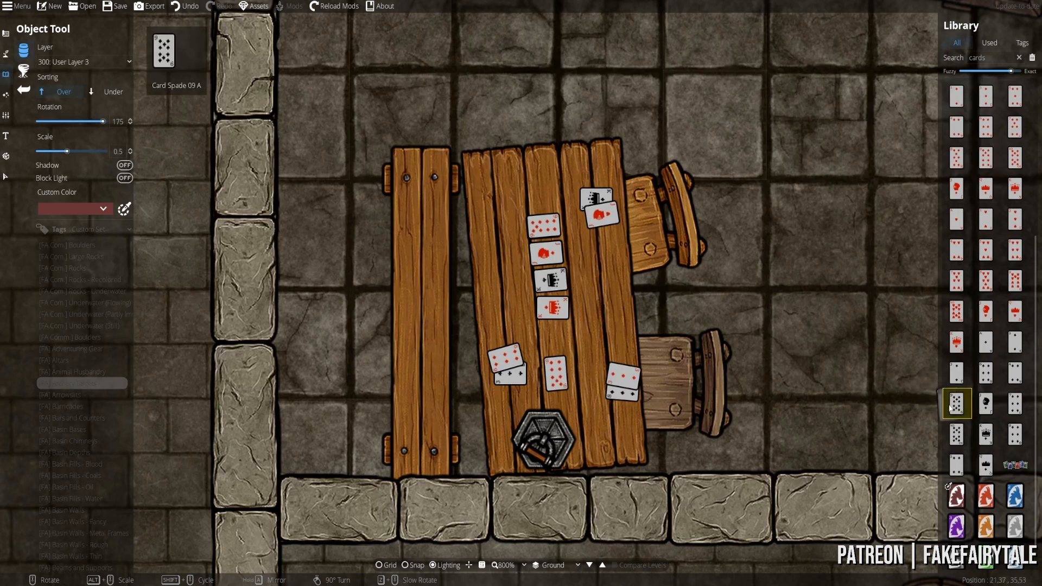
pyautogui.scroll(1, 559, 375)
pyautogui.click(557, 374)
# - Drop a red eight card onto the card pile at the table's lower edge
pyautogui.click(956, 464)
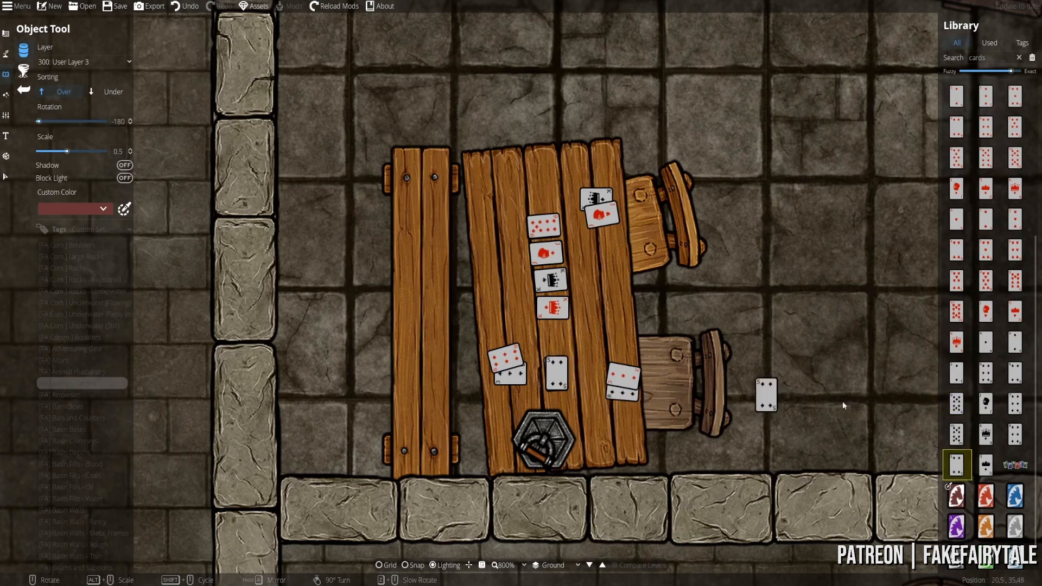
pyautogui.click(986, 464)
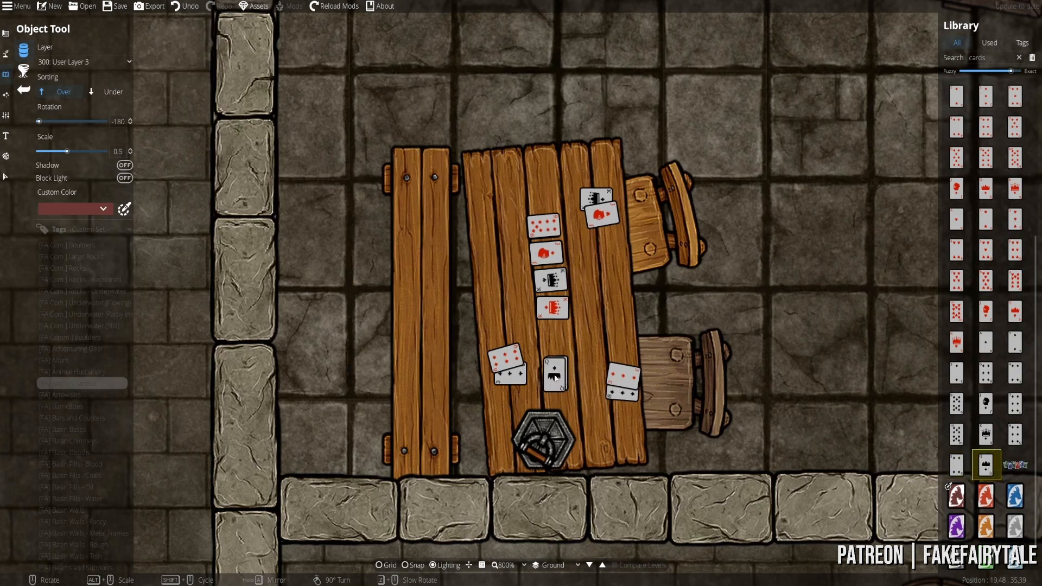
pyautogui.click(1014, 464)
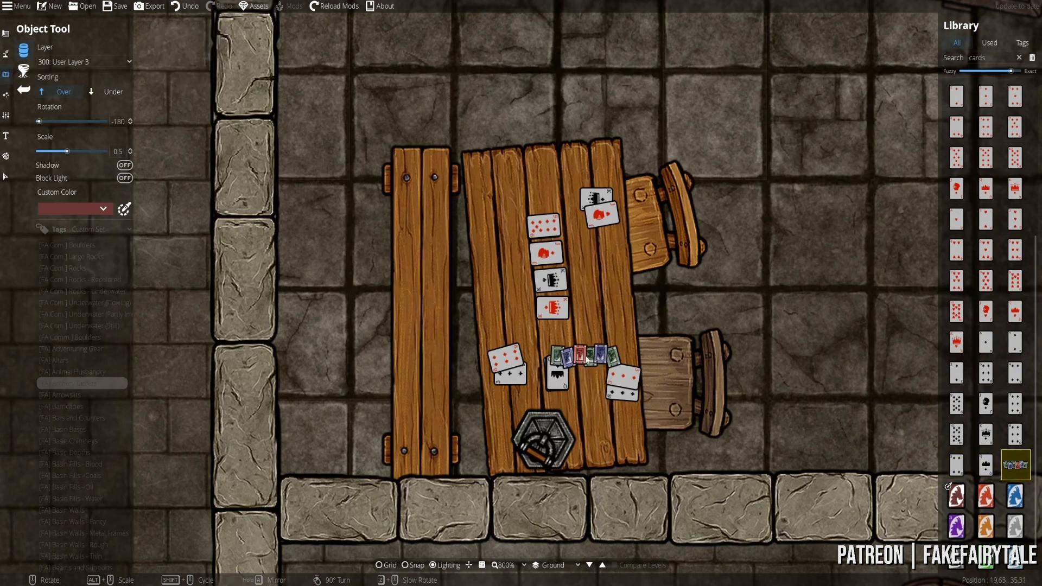
pyautogui.click(956, 124)
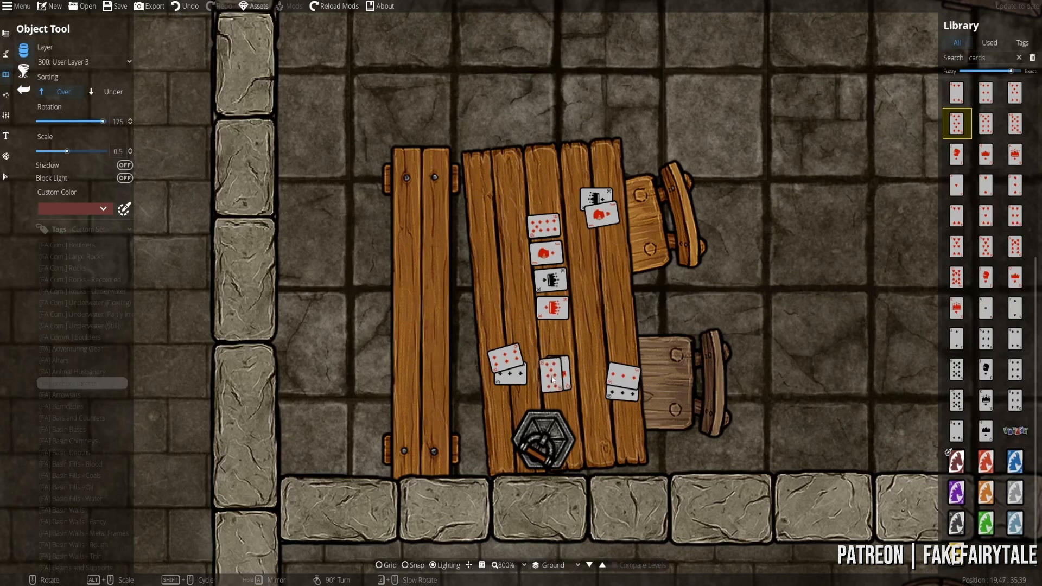
pyautogui.click(555, 381)
pyautogui.scroll(-2, 522, 293)
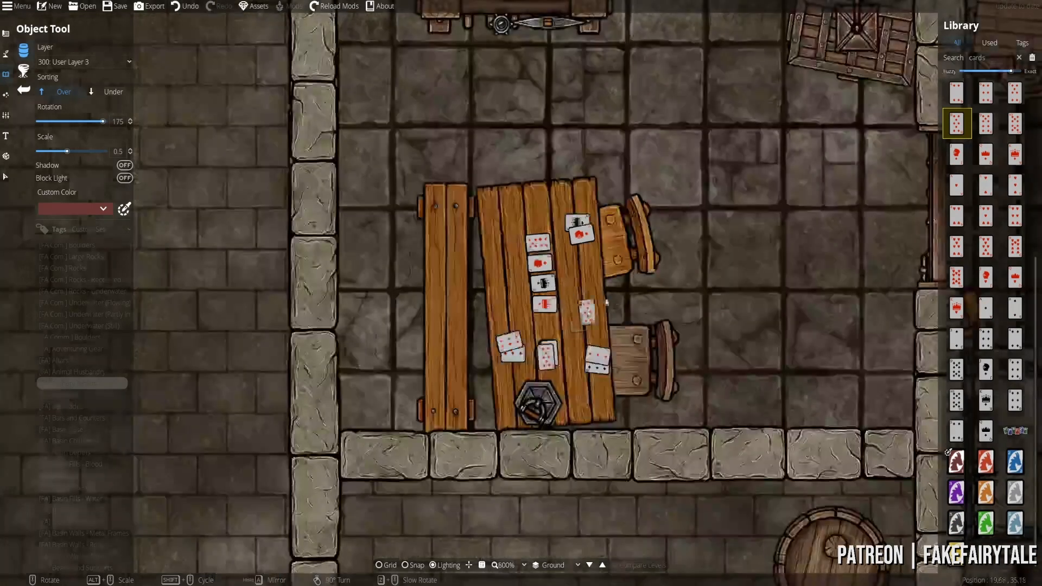
# - Search the library for 'cups' and place a cup near the table's upper-left corner
pyautogui.doubleClick(989, 60)
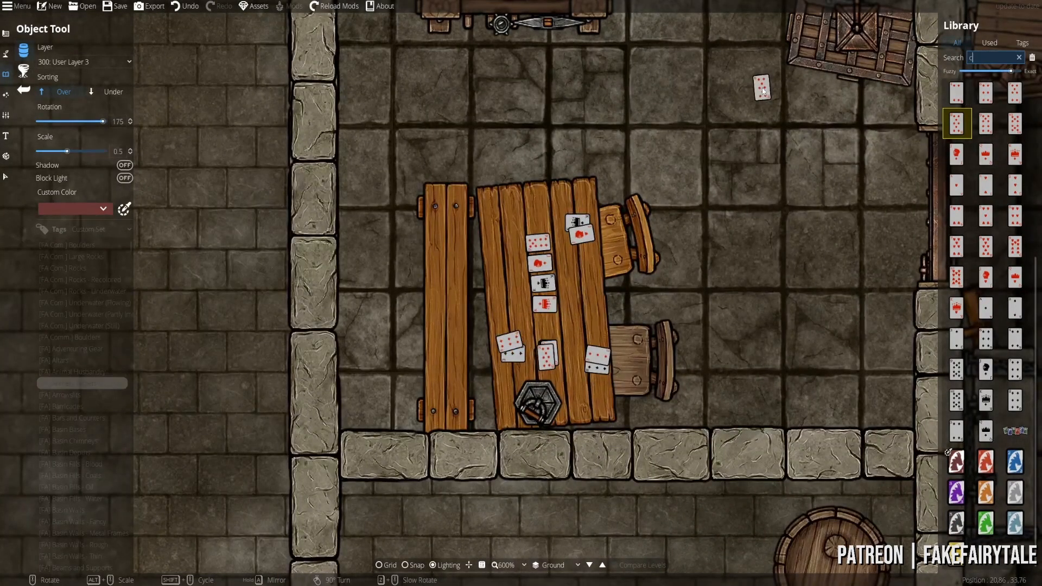
pyautogui.write('cups')
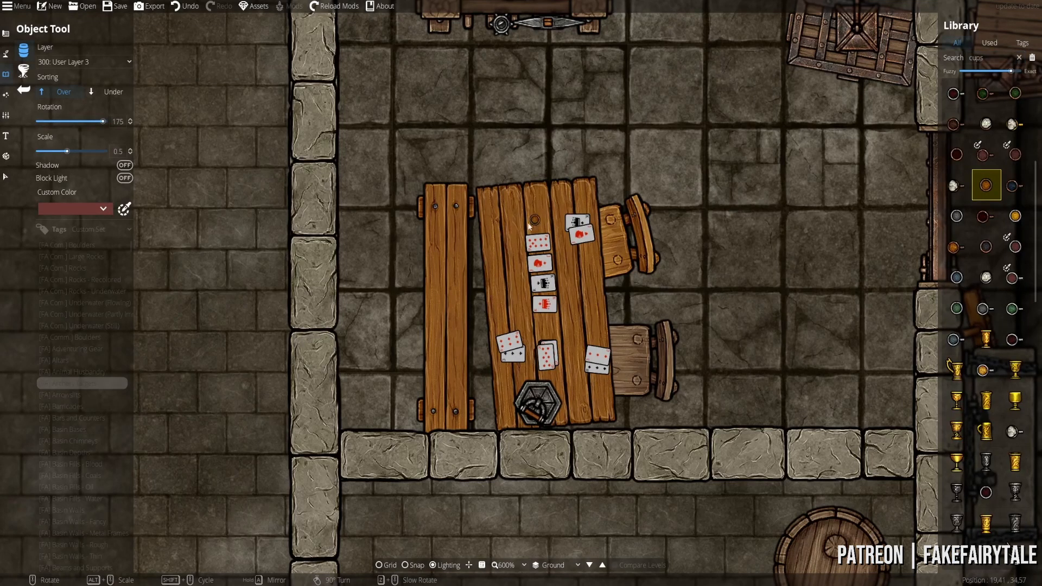
pyautogui.press('super')
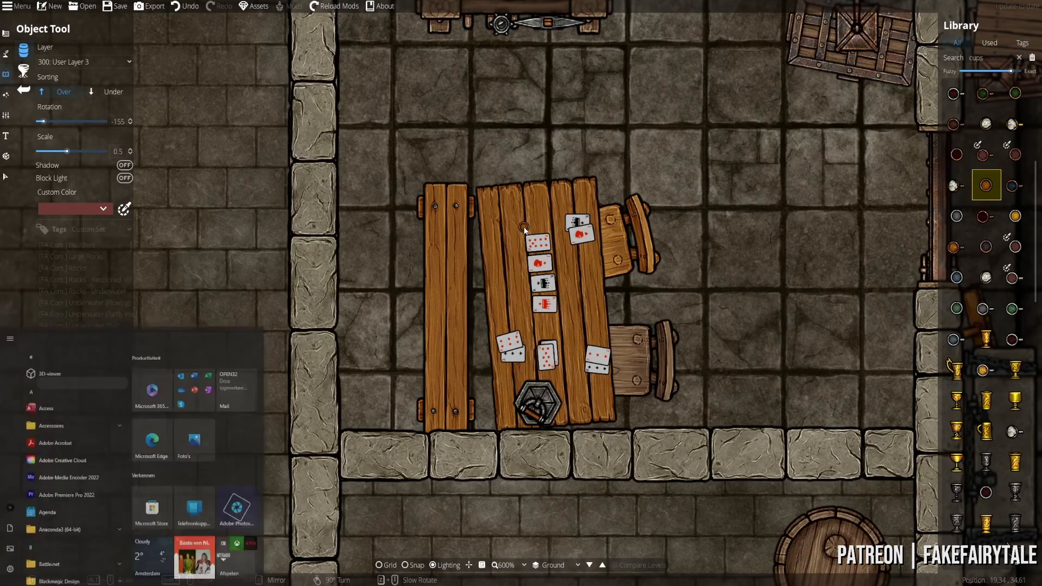
pyautogui.click(501, 222)
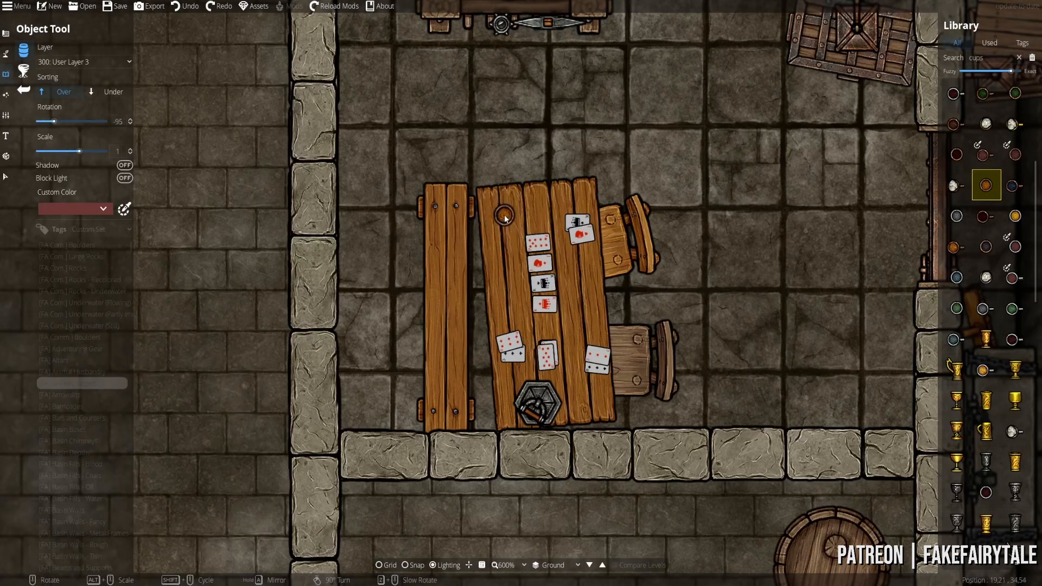
# - Try the rusty metal cup and another cup design, rotating them for placement beside the cards
pyautogui.click(1011, 186)
pyautogui.scroll(4, 553, 347)
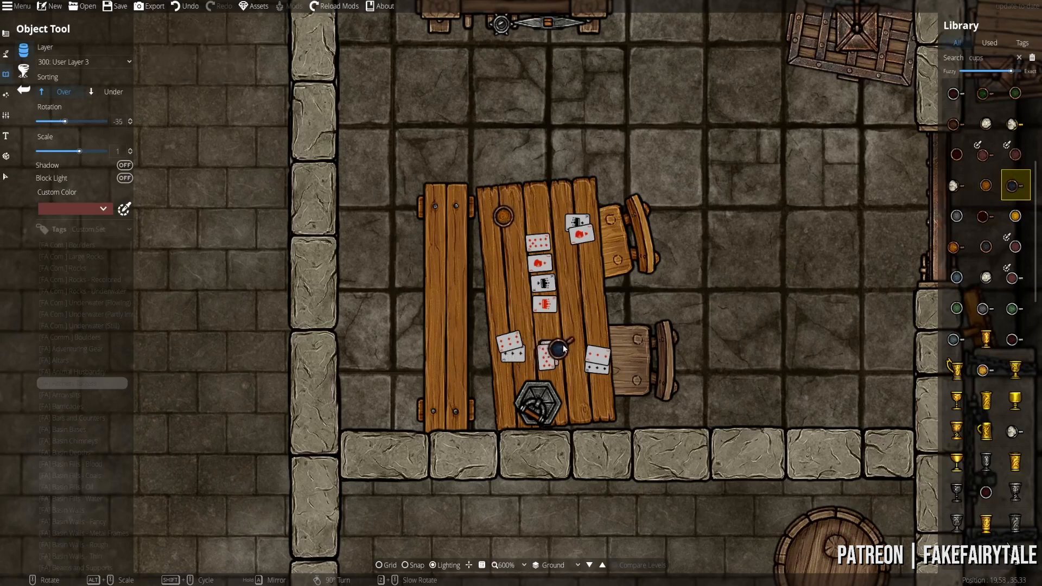
pyautogui.scroll(-4, 559, 347)
pyautogui.click(956, 96)
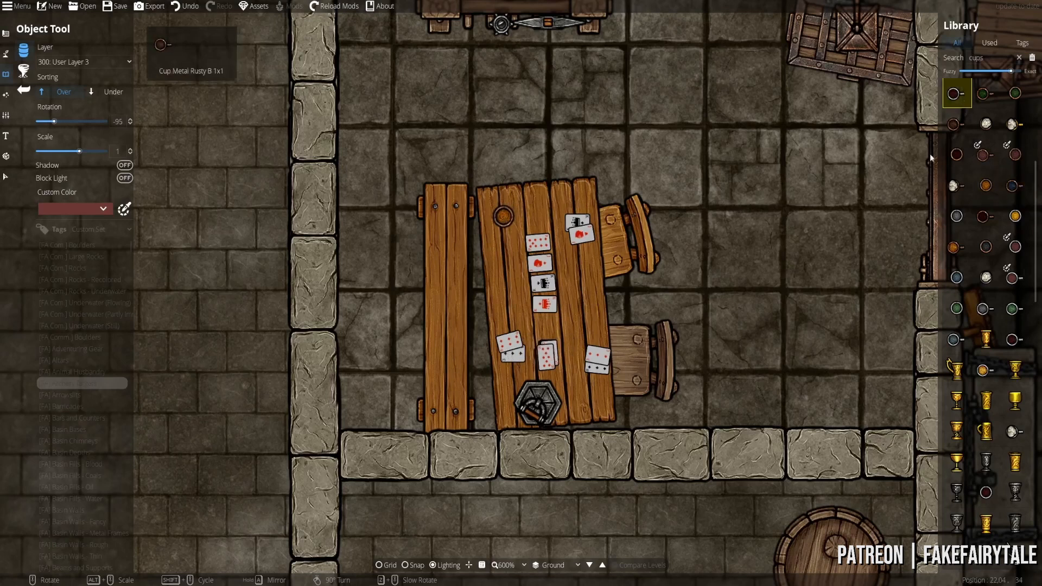
pyautogui.scroll(5, 585, 371)
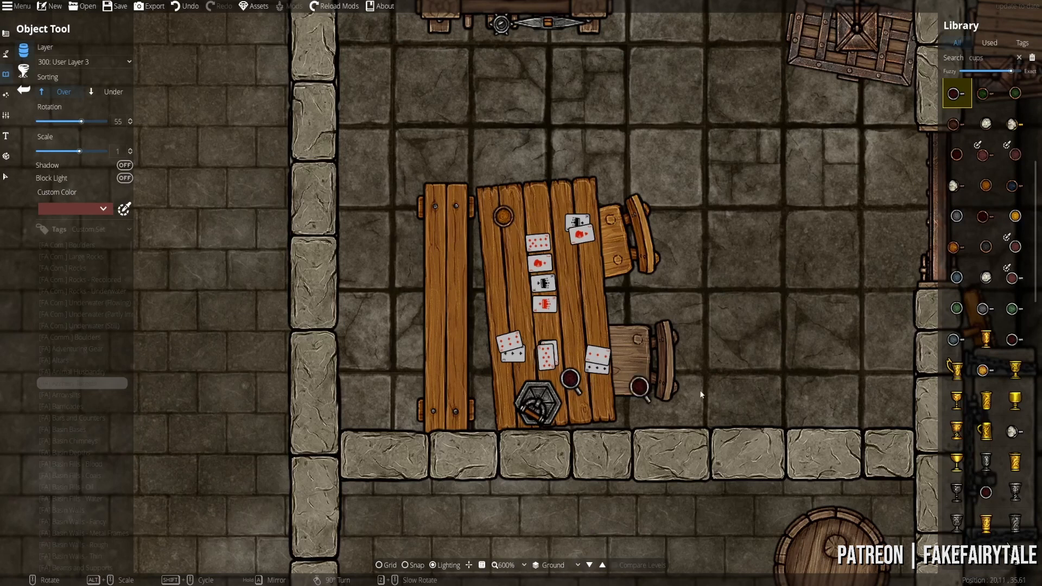
pyautogui.click(1015, 185)
pyautogui.scroll(4, 522, 384)
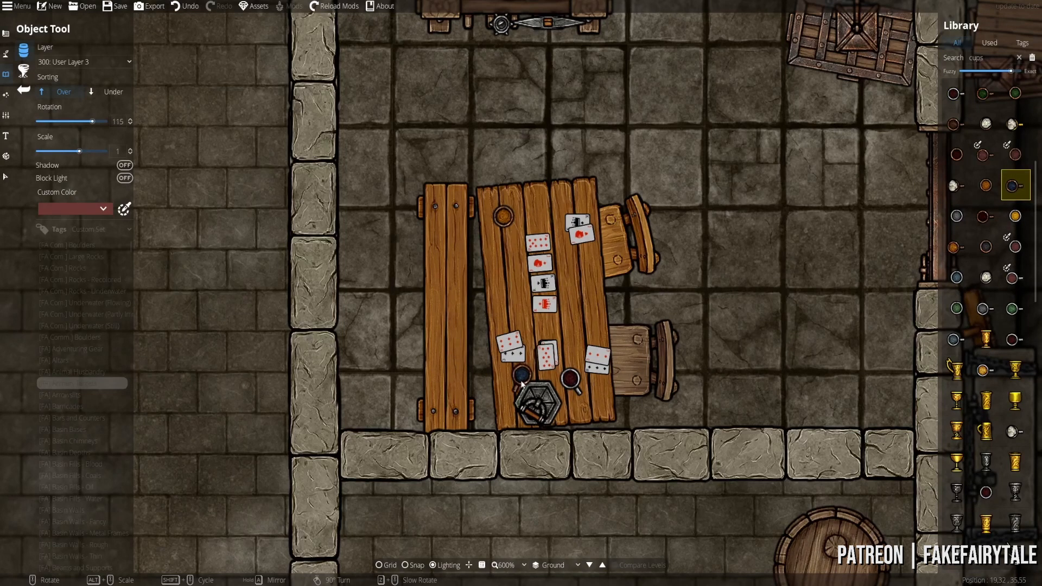
pyautogui.scroll(4, 521, 384)
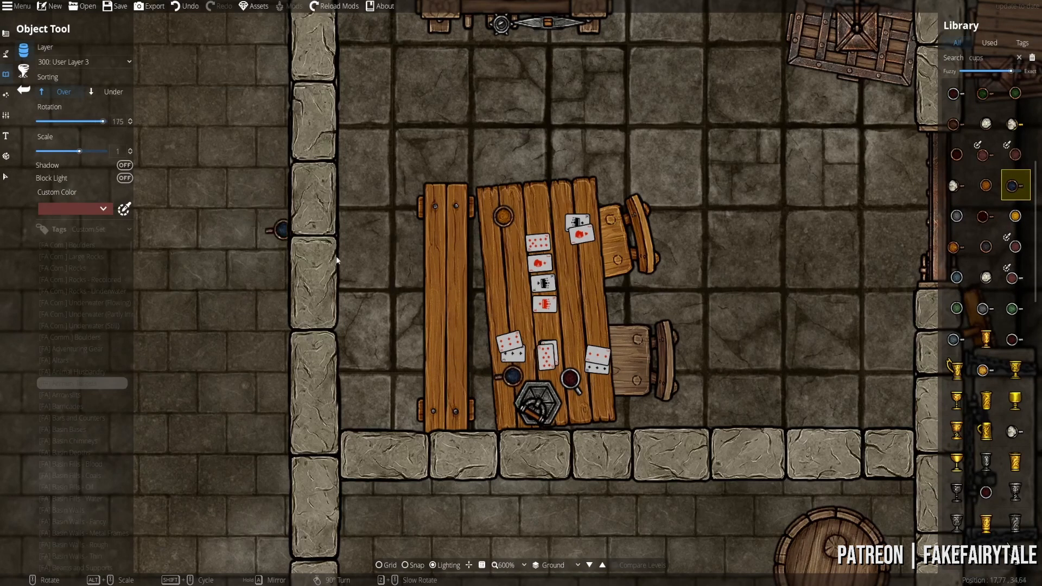
pyautogui.scroll(-3, 664, 310)
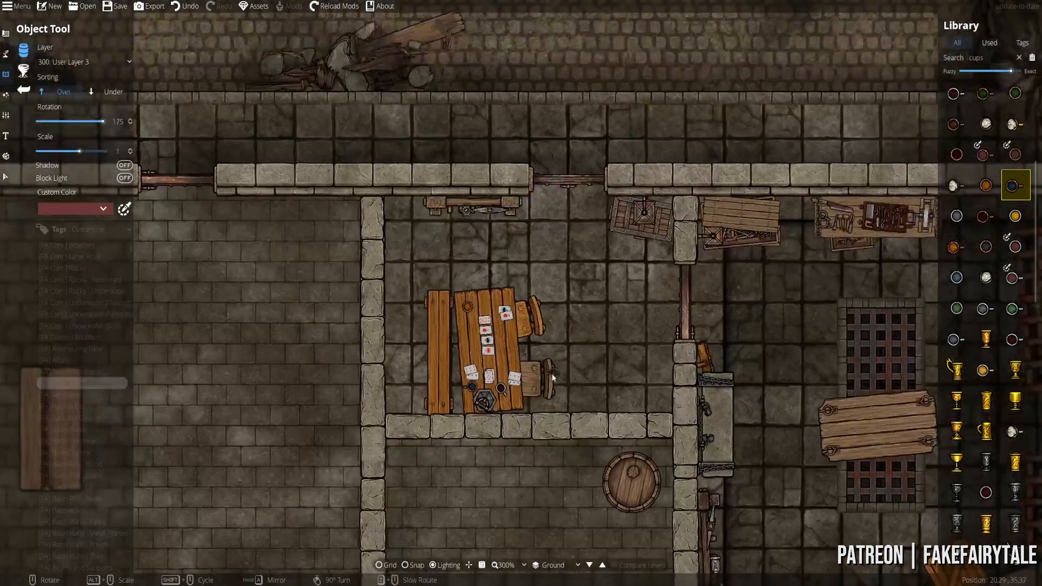
pyautogui.scroll(-15, 955, 308)
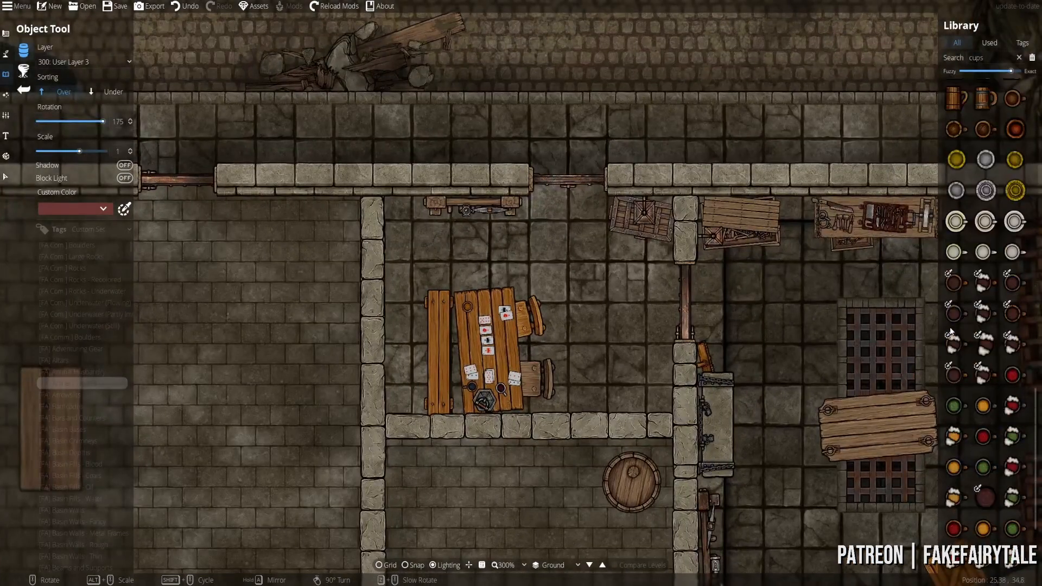
pyautogui.scroll(-3, 773, 354)
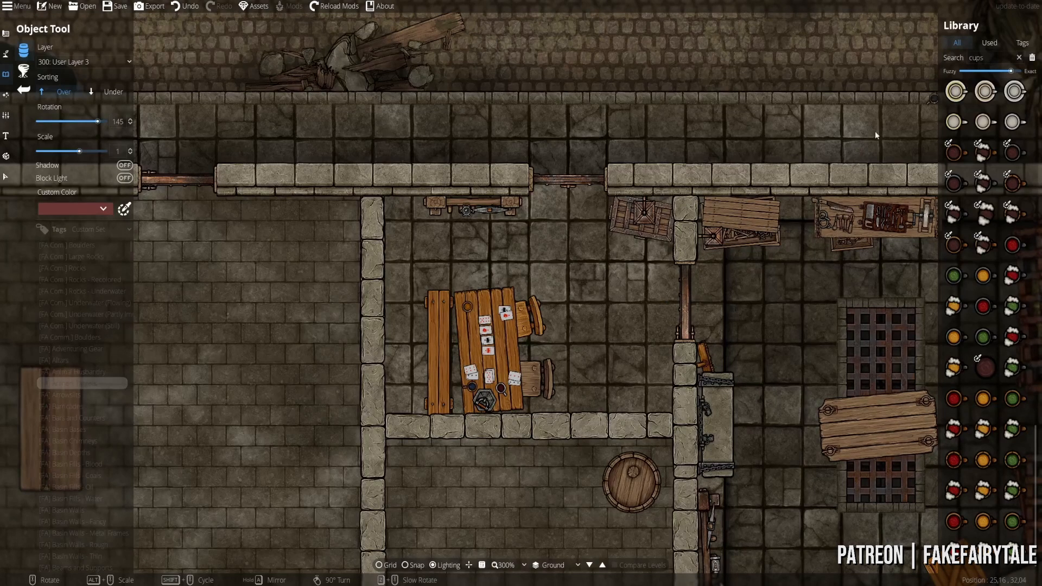
# - Search 'webs' and hang a round spiderweb on the lower cage's corner
pyautogui.hotkey('ctrl', 'f')
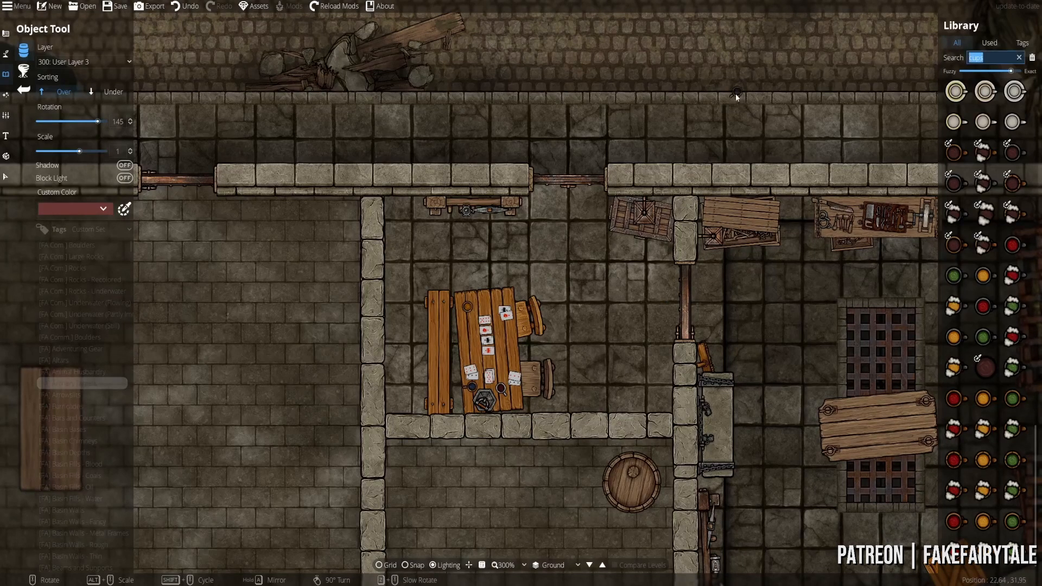
pyautogui.write('webs')
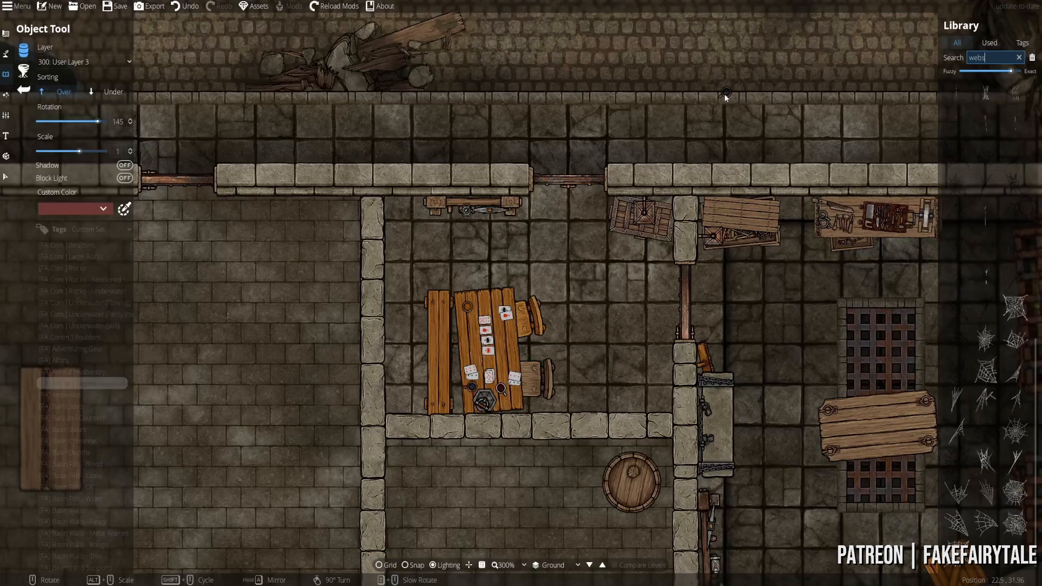
pyautogui.click(986, 461)
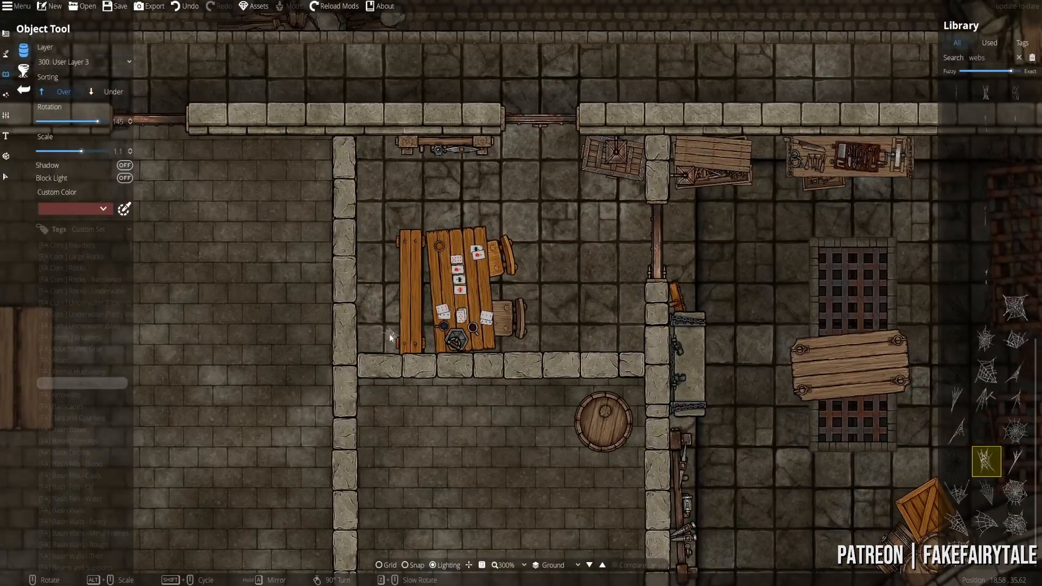
pyautogui.click(1015, 308)
pyautogui.scroll(-1, 370, 150)
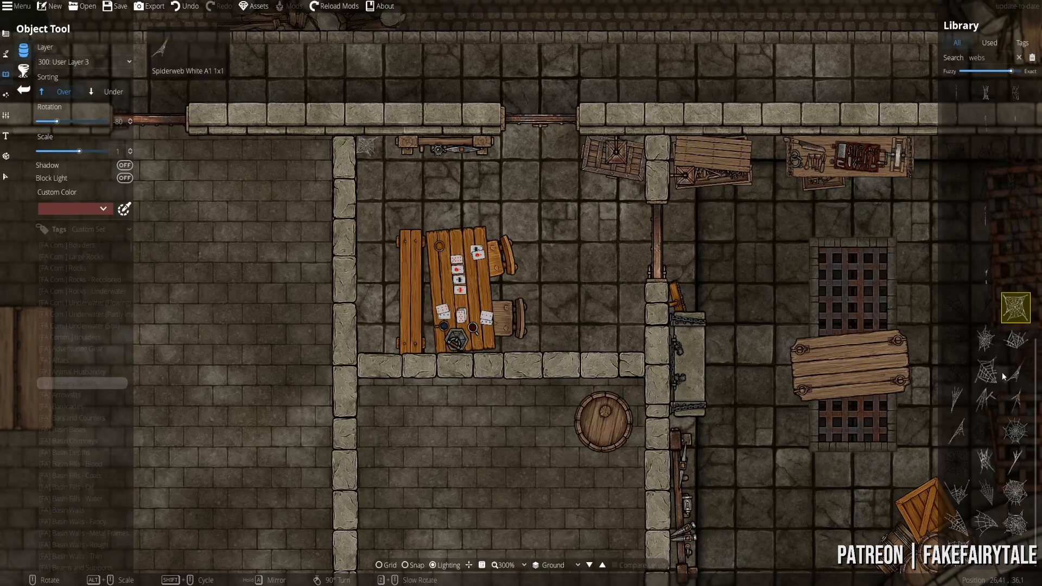
pyautogui.click(985, 369)
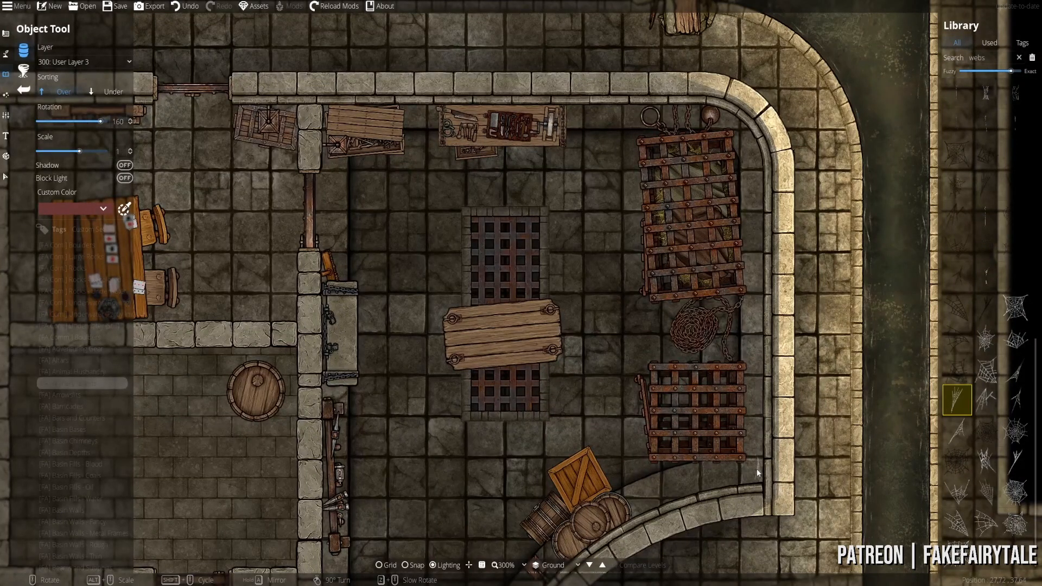
pyautogui.click(1015, 492)
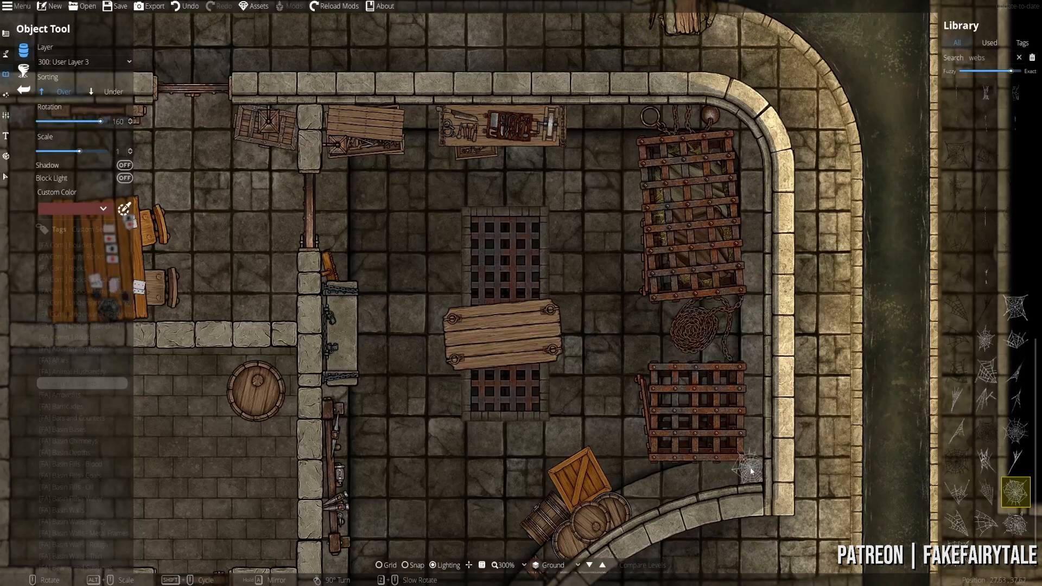
pyautogui.scroll(-6, 752, 468)
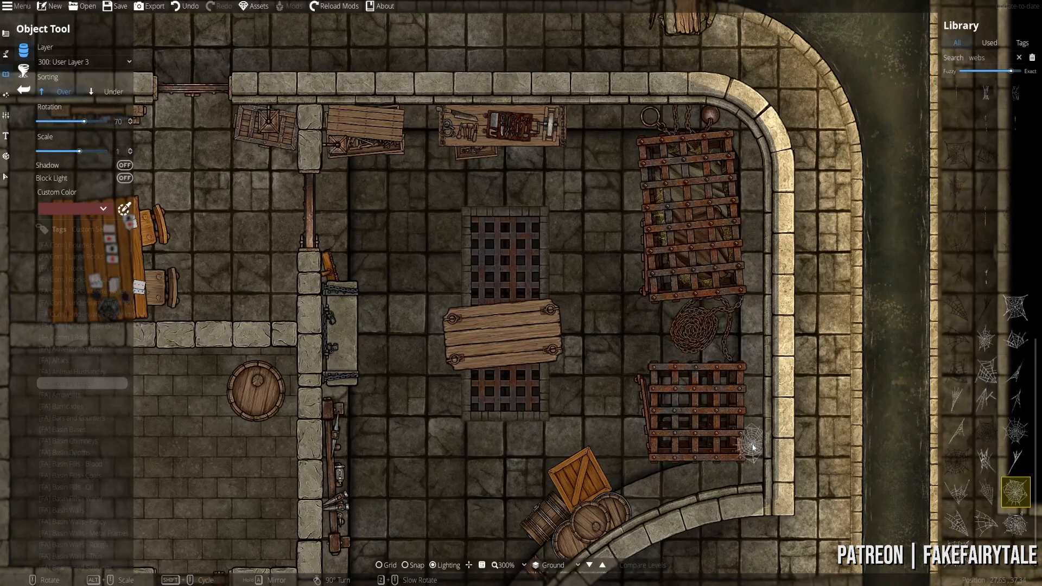
pyautogui.click(756, 446)
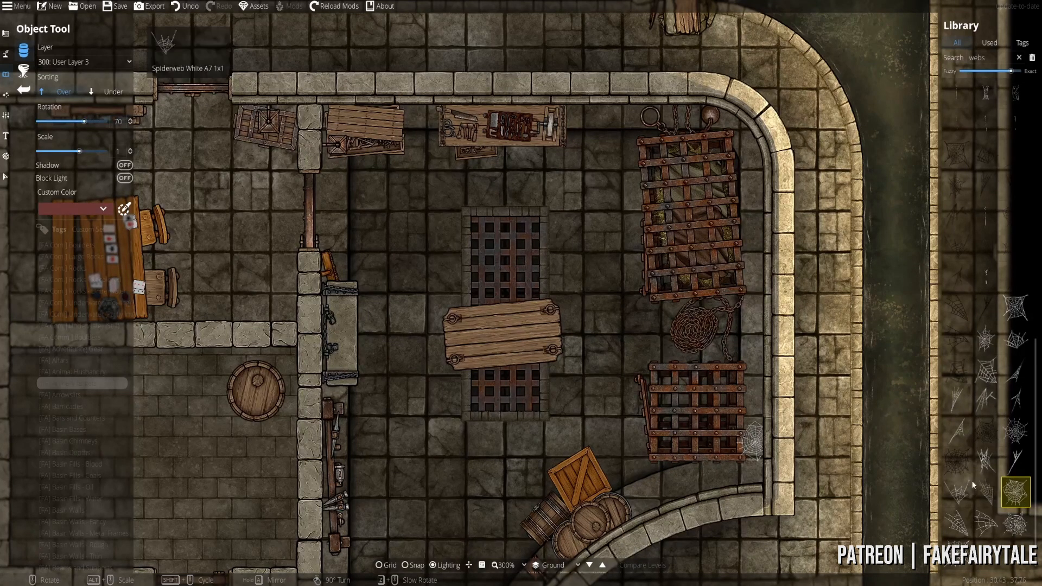
# - Select another spiderweb variant, rotate it, and pan the map across the rooms
pyautogui.click(1021, 403)
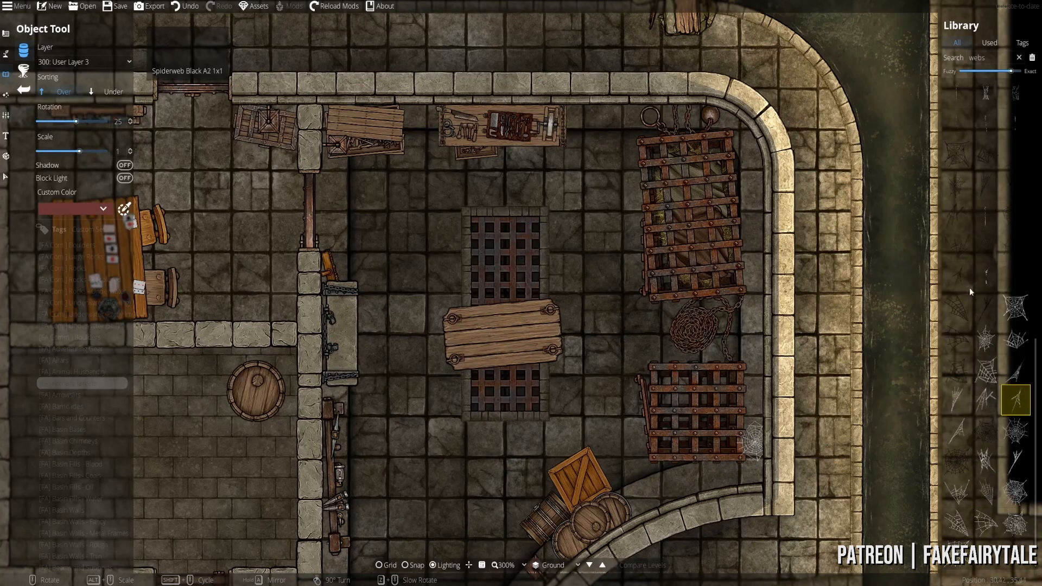
pyautogui.click(1015, 307)
pyautogui.scroll(4, 744, 195)
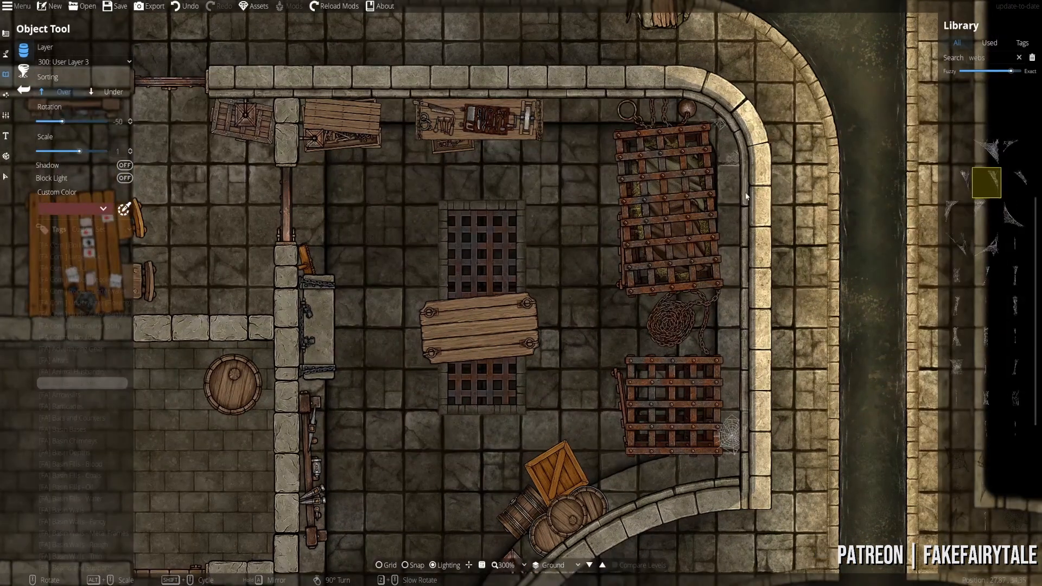
pyautogui.scroll(-5, 742, 269)
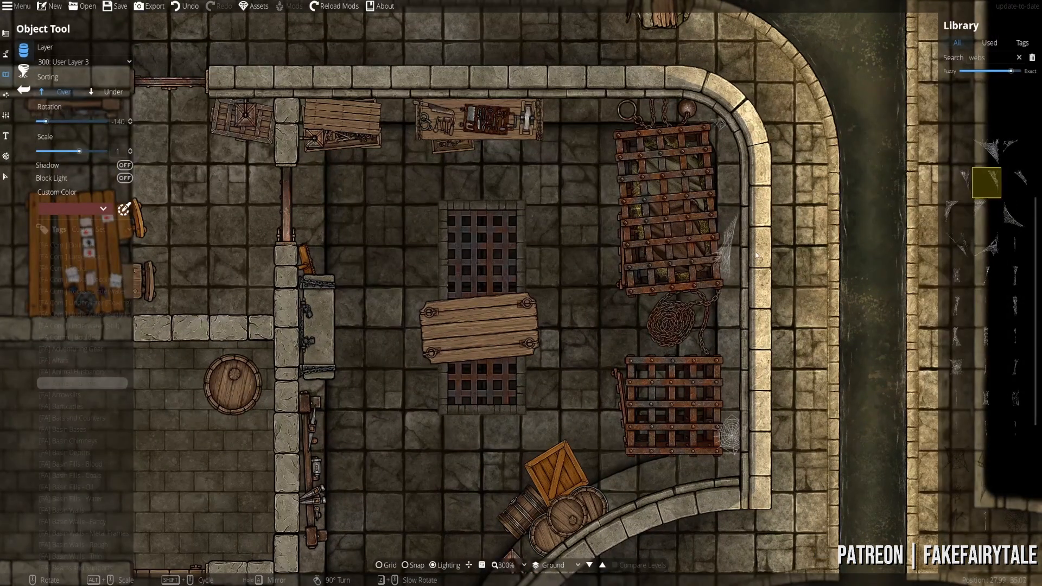
pyautogui.scroll(8, 749, 257)
pyautogui.scroll(6, 747, 255)
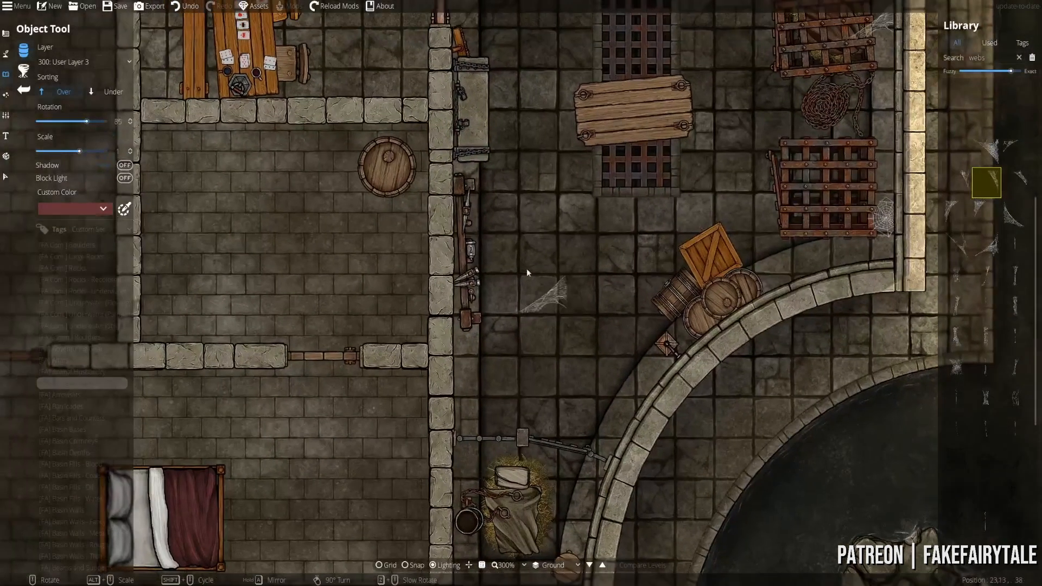
pyautogui.scroll(10, 471, 295)
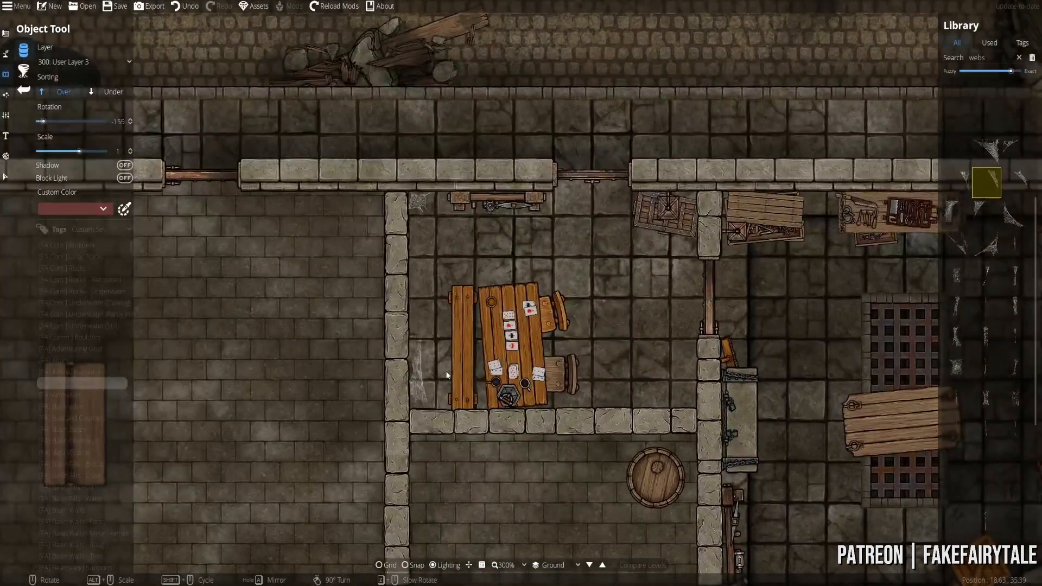
pyautogui.scroll(-1, 444, 378)
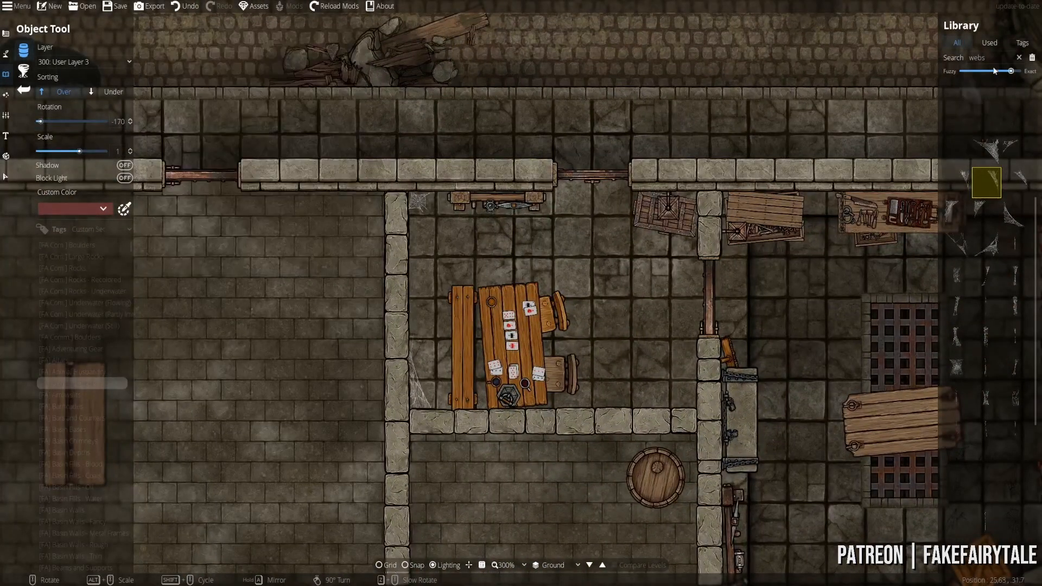
pyautogui.moveTo(692, 289); pyautogui.dragTo(513, 215)
pyautogui.moveTo(675, 263)
pyautogui.mouseDown()
pyautogui.moveTo(610, 117)
pyautogui.moveTo(705, 252)
pyautogui.moveTo(680, 267)
pyautogui.mouseUp()
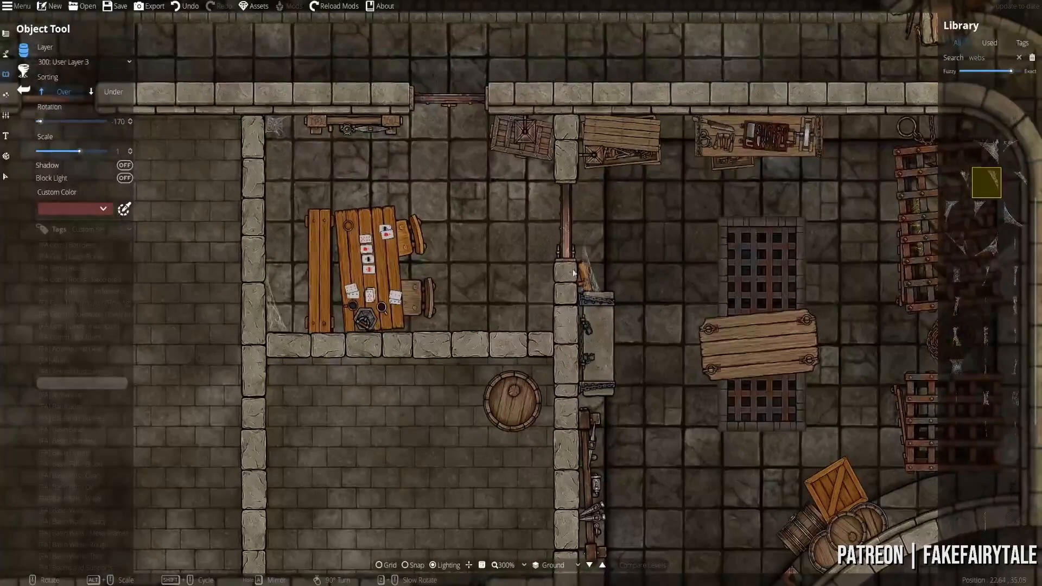
pyautogui.moveTo(339, 242); pyautogui.dragTo(321, 265)
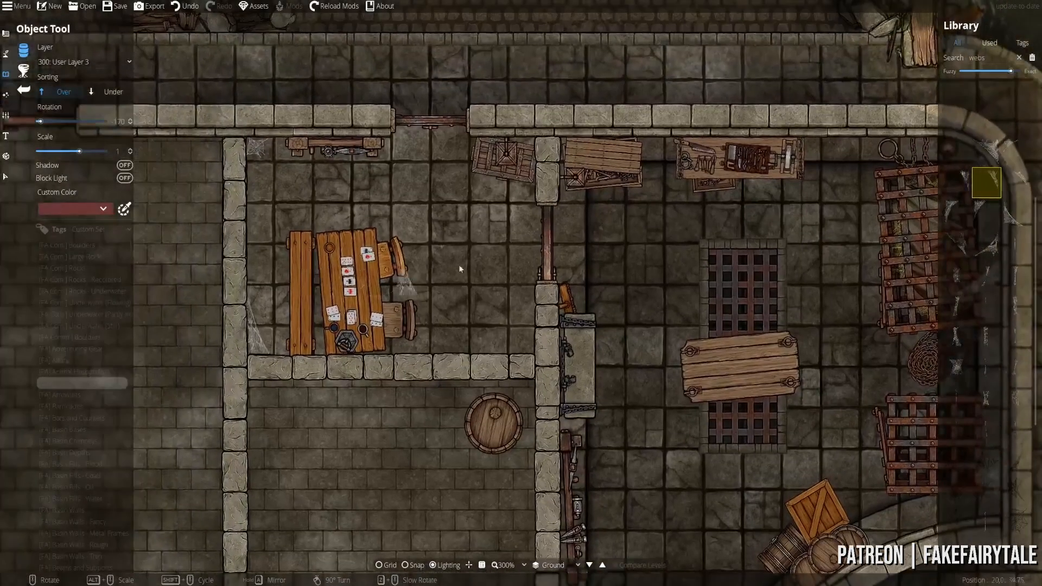
# - Browse the library by tag and show the [FA] Blood footprint and handprint assets
pyautogui.doubleClick(977, 57)
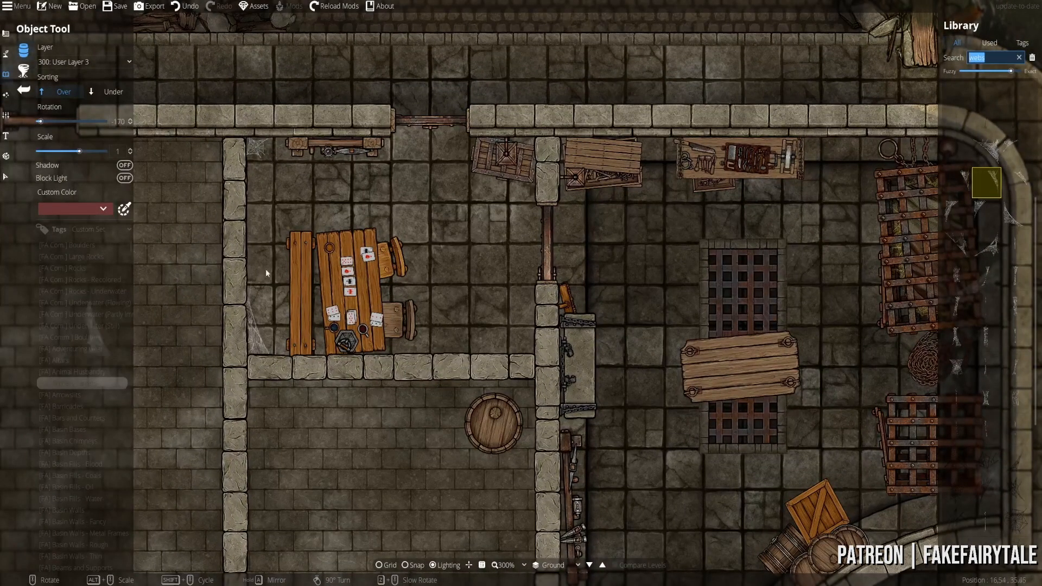
pyautogui.click(73, 429)
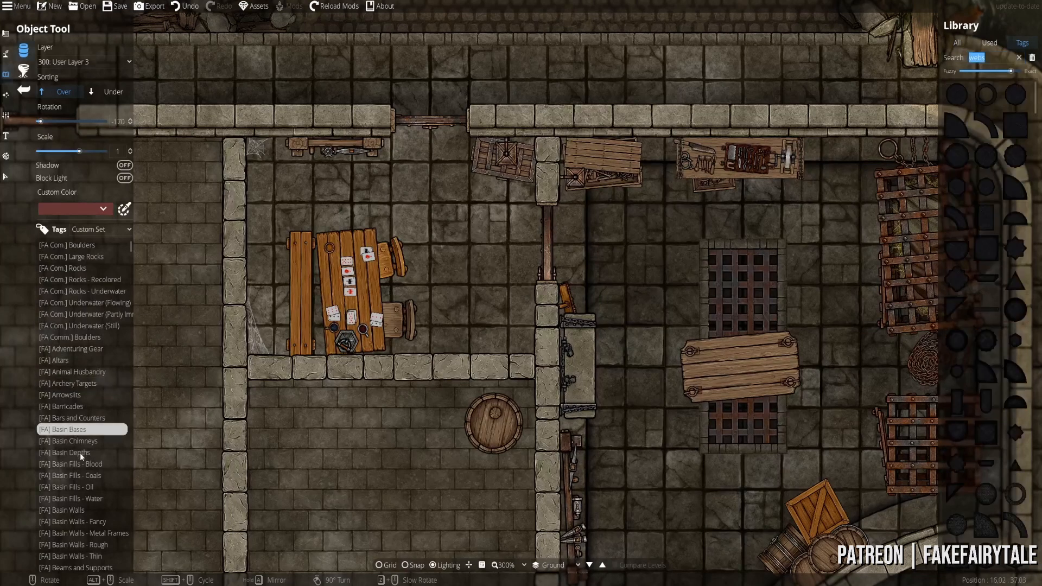
pyautogui.scroll(-3, 87, 459)
pyautogui.click(72, 506)
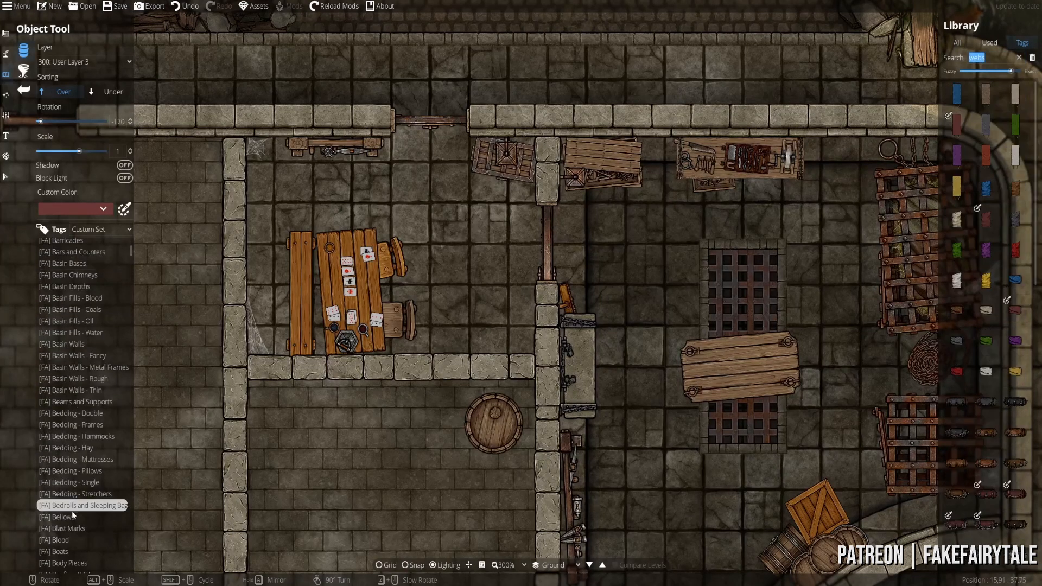
pyautogui.click(74, 540)
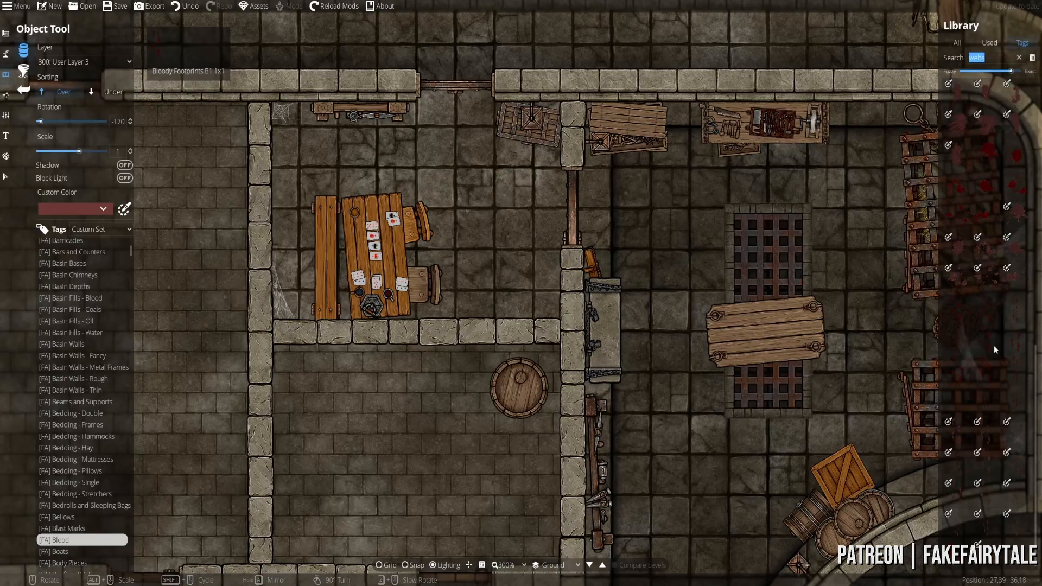
pyautogui.scroll(5, 987, 326)
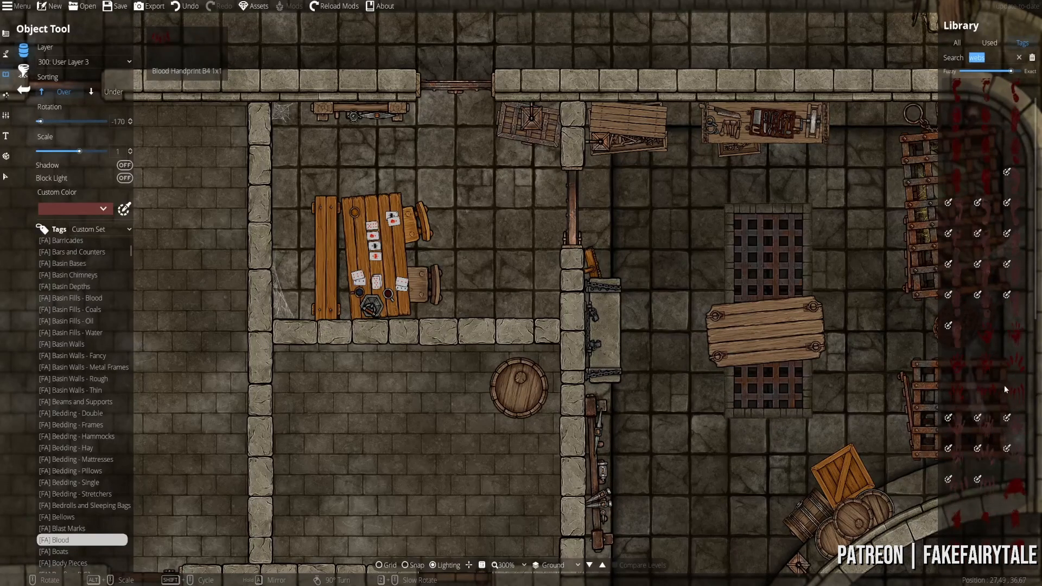
pyautogui.scroll(1, 1007, 384)
pyautogui.scroll(-5, 1004, 370)
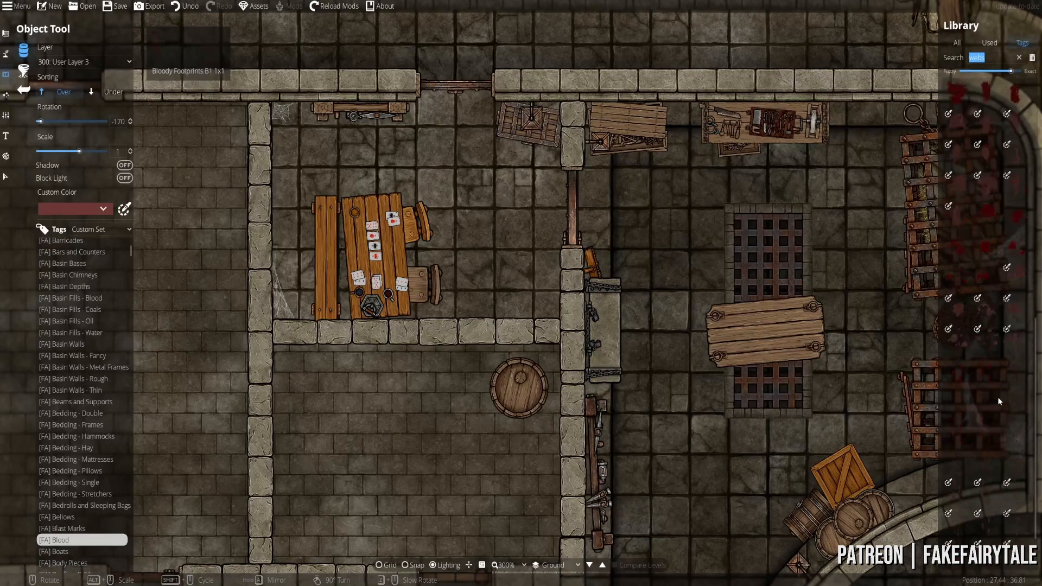
pyautogui.scroll(10, 994, 402)
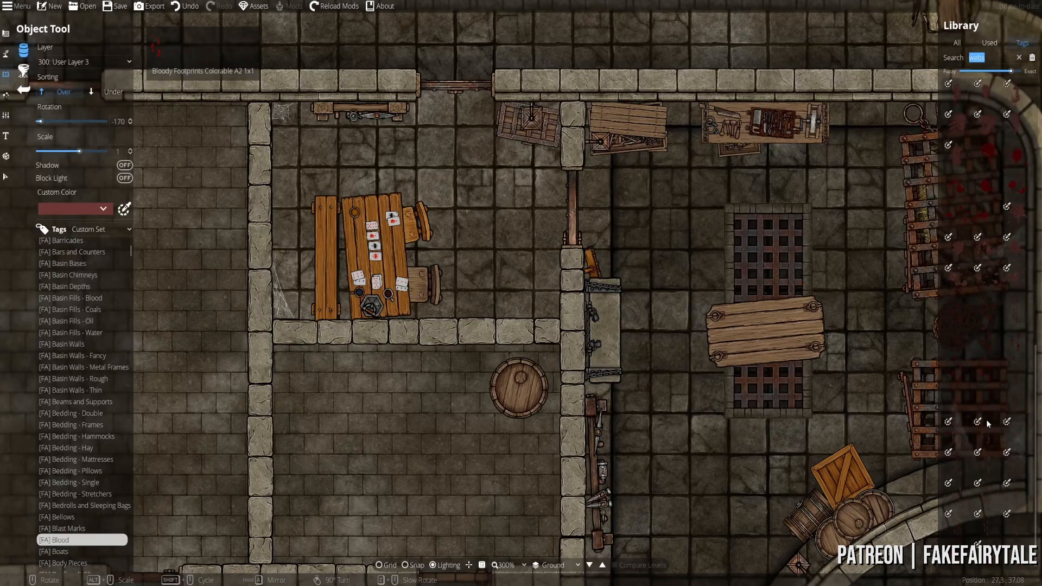
pyautogui.moveTo(986, 418)
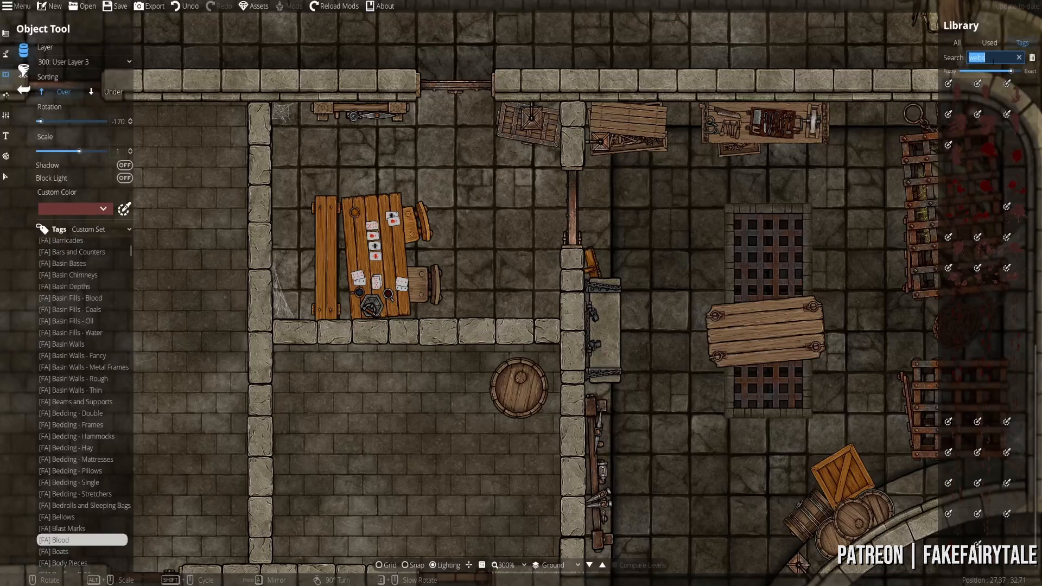
# - Search the library for 'blood' and pan the map back to the card room
pyautogui.write('blood')
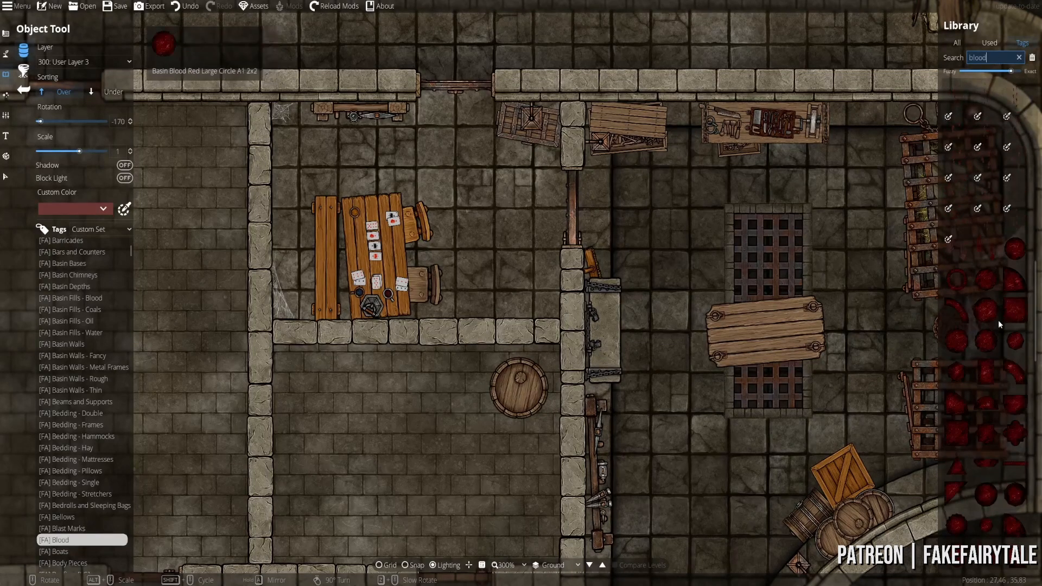
pyautogui.moveTo(988, 328)
pyautogui.scroll(-5, 985, 336)
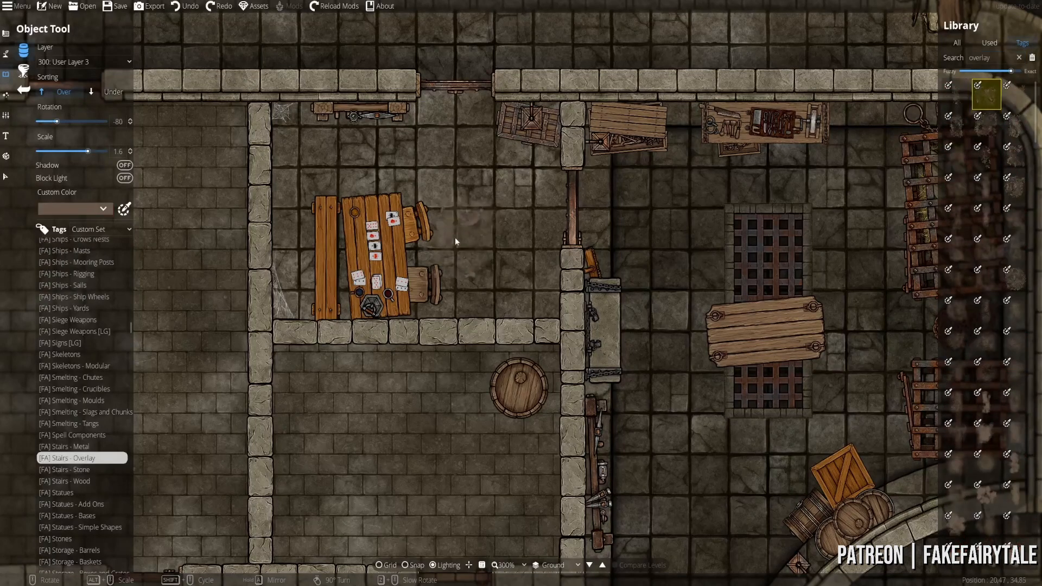
pyautogui.scroll(9, 577, 237)
pyautogui.moveTo(994, 98)
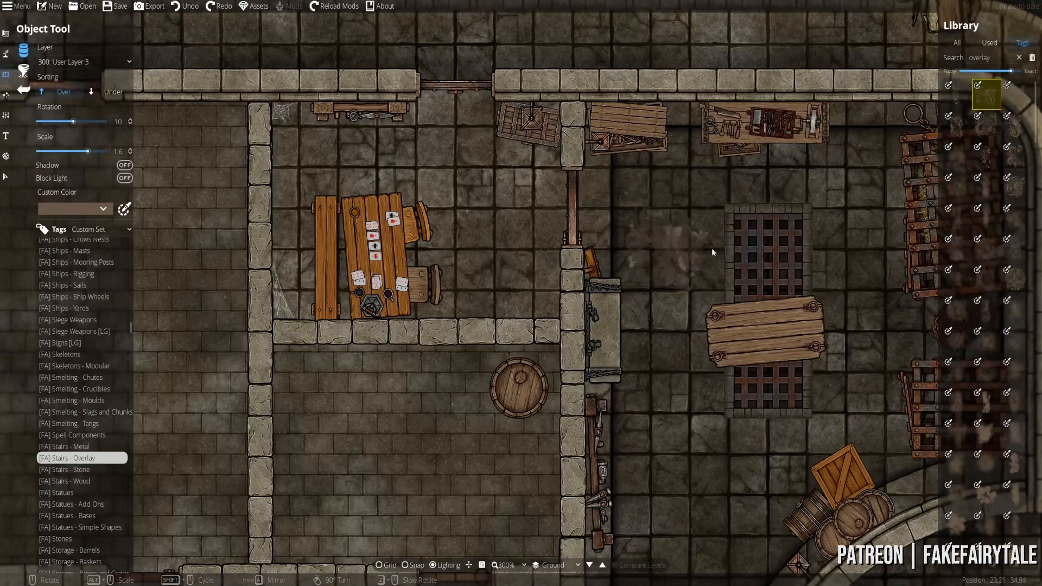
pyautogui.moveTo(572, 197); pyautogui.dragTo(521, 262)
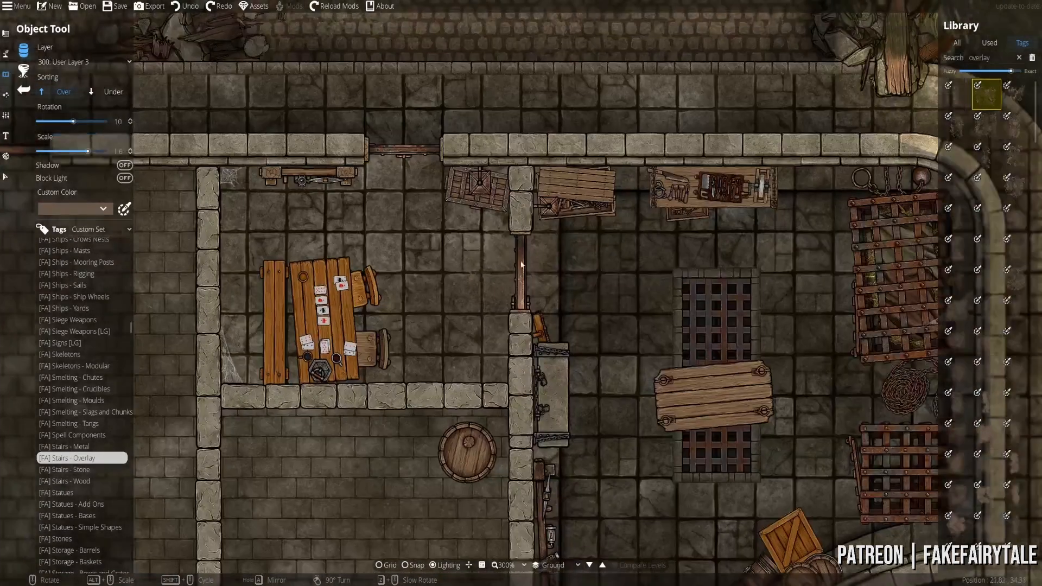
pyautogui.moveTo(596, 264); pyautogui.dragTo(633, 455)
pyautogui.moveTo(583, 348); pyautogui.dragTo(506, 344)
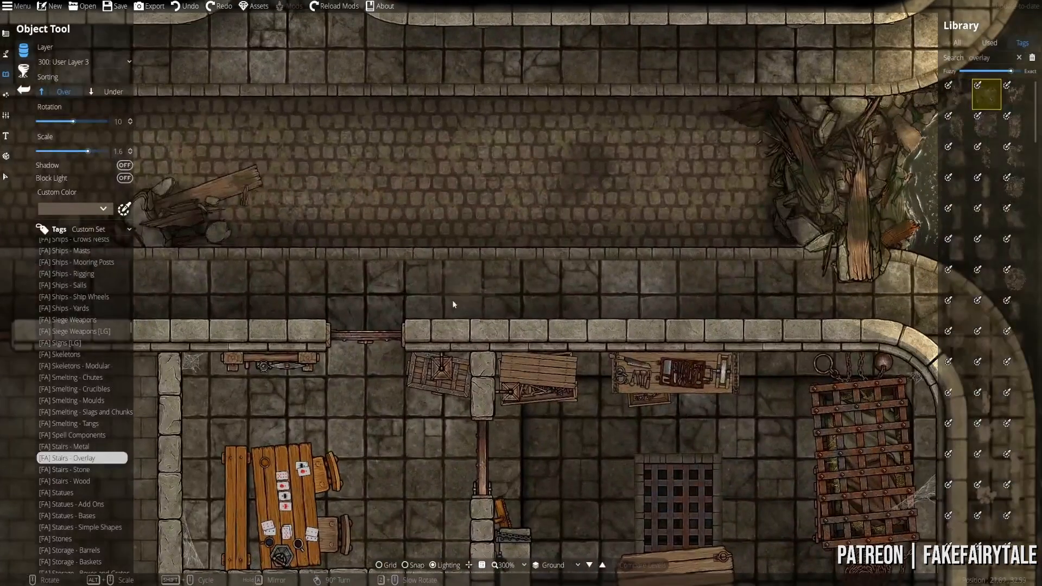
pyautogui.moveTo(630, 184); pyautogui.dragTo(662, 58)
pyautogui.moveTo(585, 352); pyautogui.dragTo(586, 204)
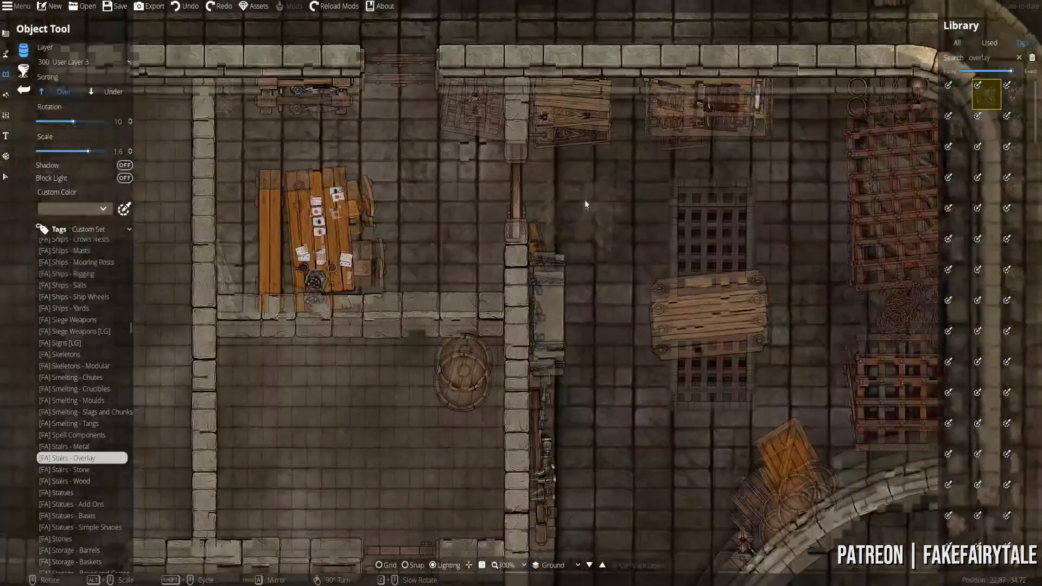
# - Choose a different grunge overlay, turn it a quarter turn, and open the Custom Color picker
pyautogui.click(1013, 155)
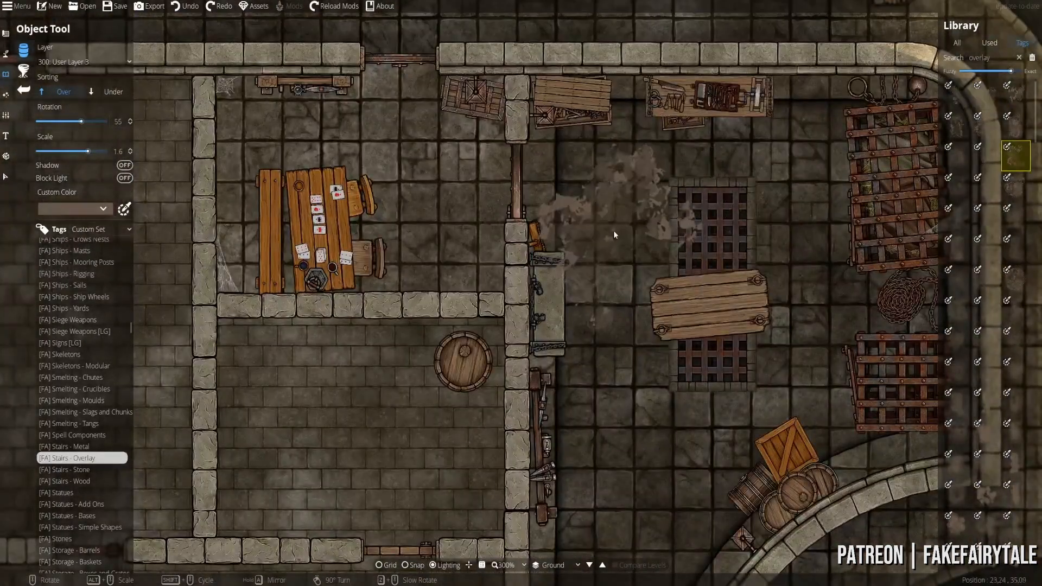
pyautogui.rightClick(618, 211)
pyautogui.moveTo(1008, 155)
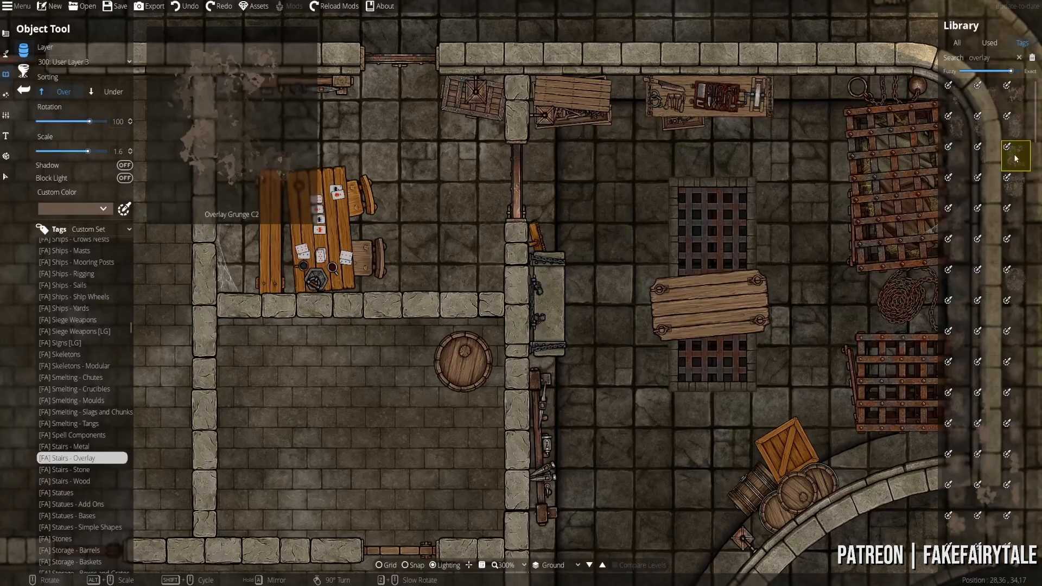
pyautogui.click(102, 208)
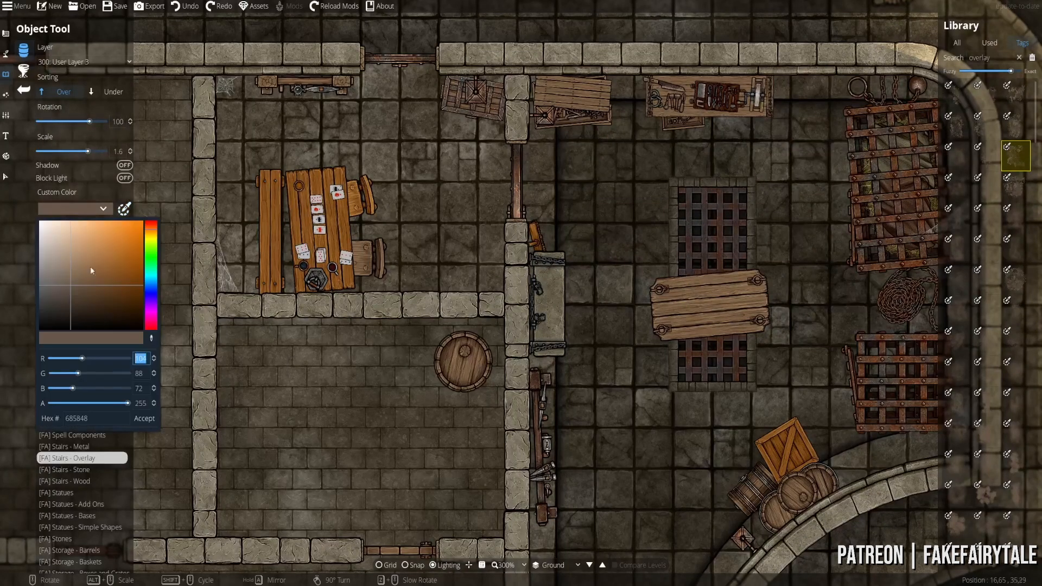
# - Make the overlay tint a darker, semi-transparent brown (7c40362c)
pyautogui.moveTo(126, 403); pyautogui.dragTo(91, 411)
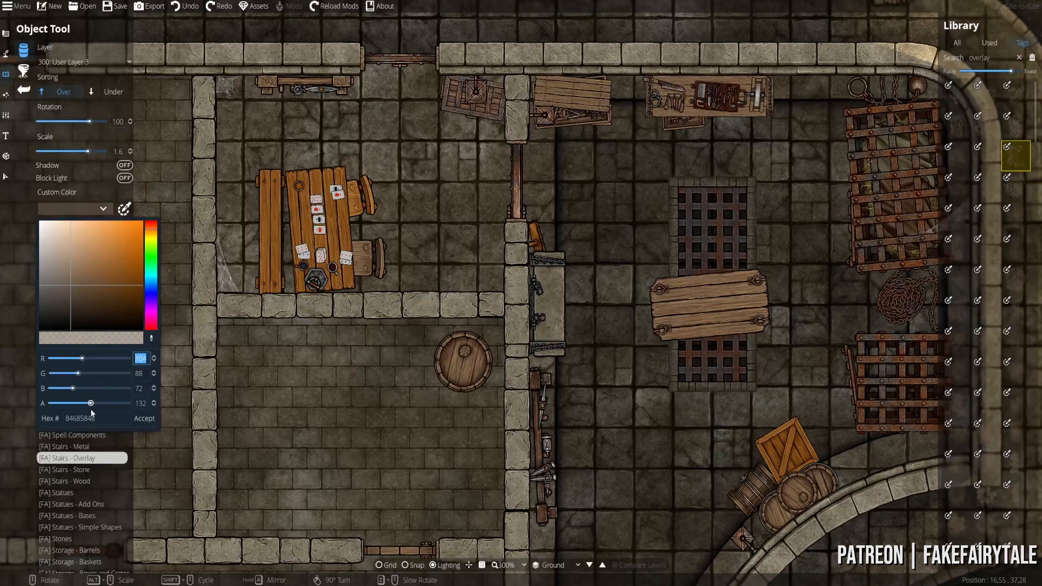
pyautogui.click(151, 420)
pyautogui.scroll(7, 423, 186)
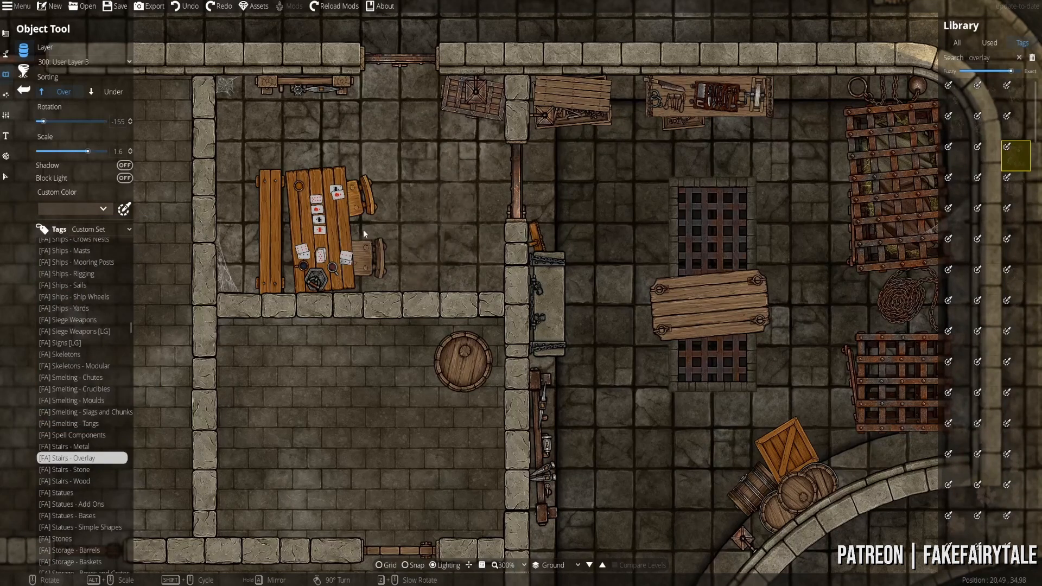
pyautogui.click(102, 209)
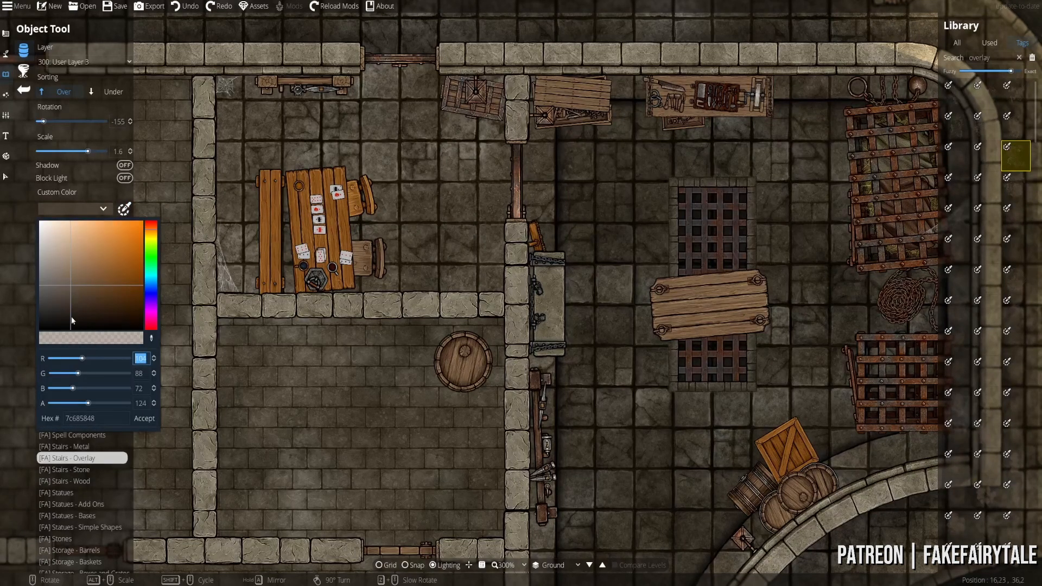
pyautogui.moveTo(76, 293); pyautogui.dragTo(71, 302)
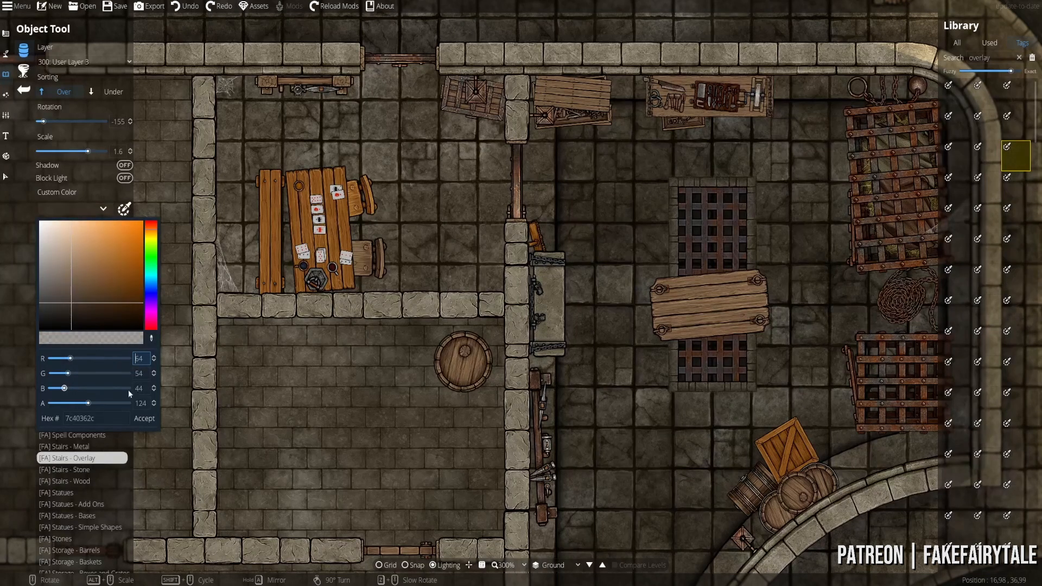
pyautogui.click(148, 421)
# - Rotate the grunge overlay a quarter turn and place new overlays on 100: User Layer 1
pyautogui.moveTo(444, 179); pyautogui.dragTo(437, 266)
pyautogui.rightClick(424, 274)
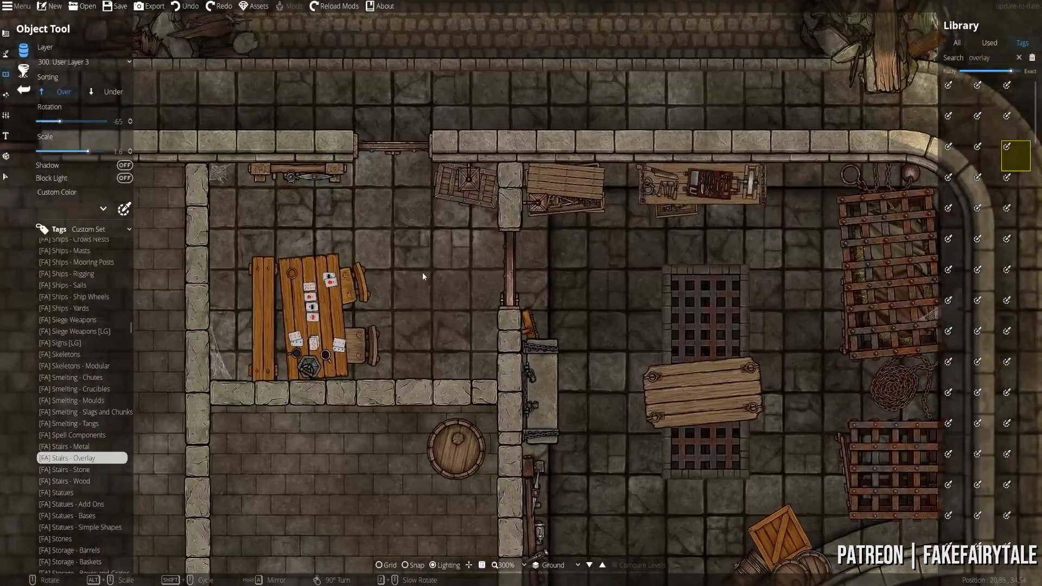
pyautogui.click(76, 62)
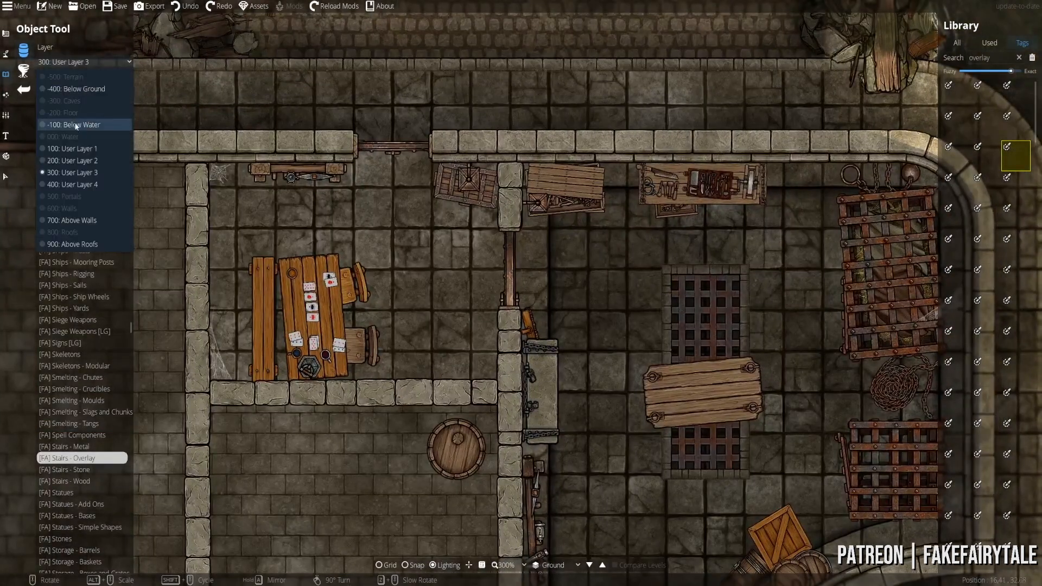
pyautogui.click(76, 149)
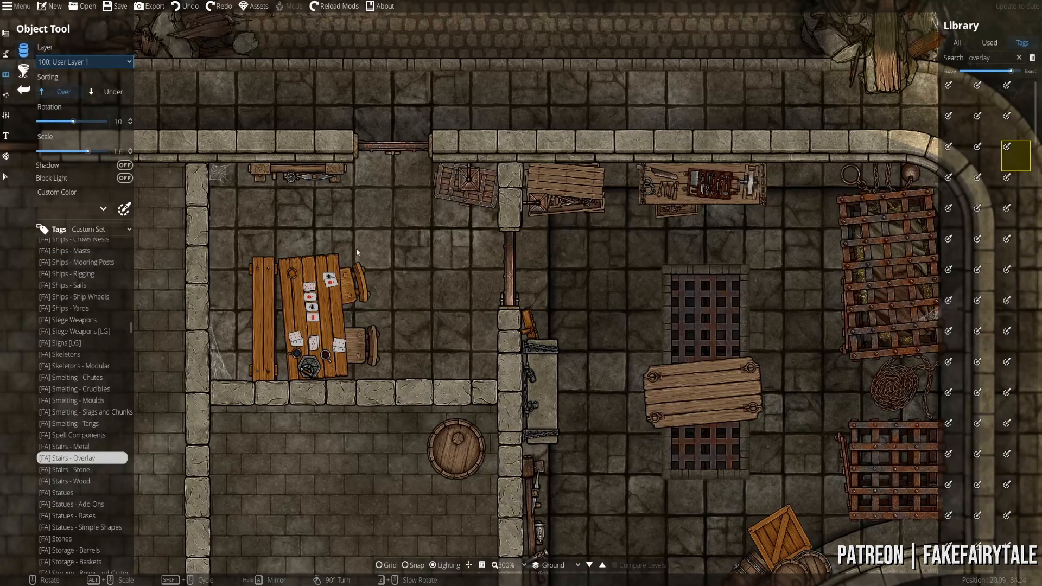
# - Bring the cage room into view and pick another grunge overlay, keeping the custom tint
pyautogui.scroll(3, 303, 252)
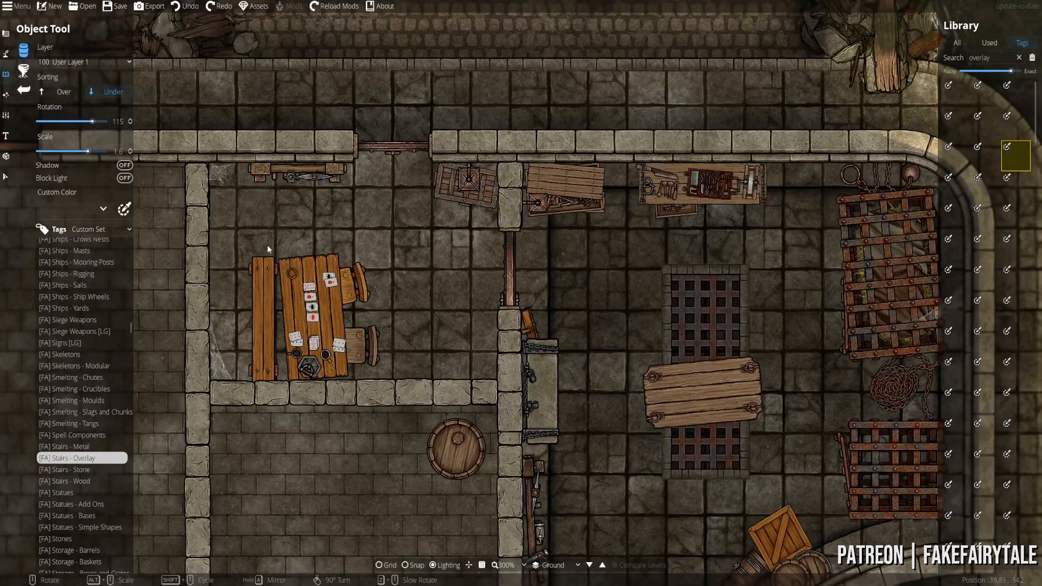
pyautogui.scroll(-3, 267, 247)
pyautogui.scroll(4, 429, 255)
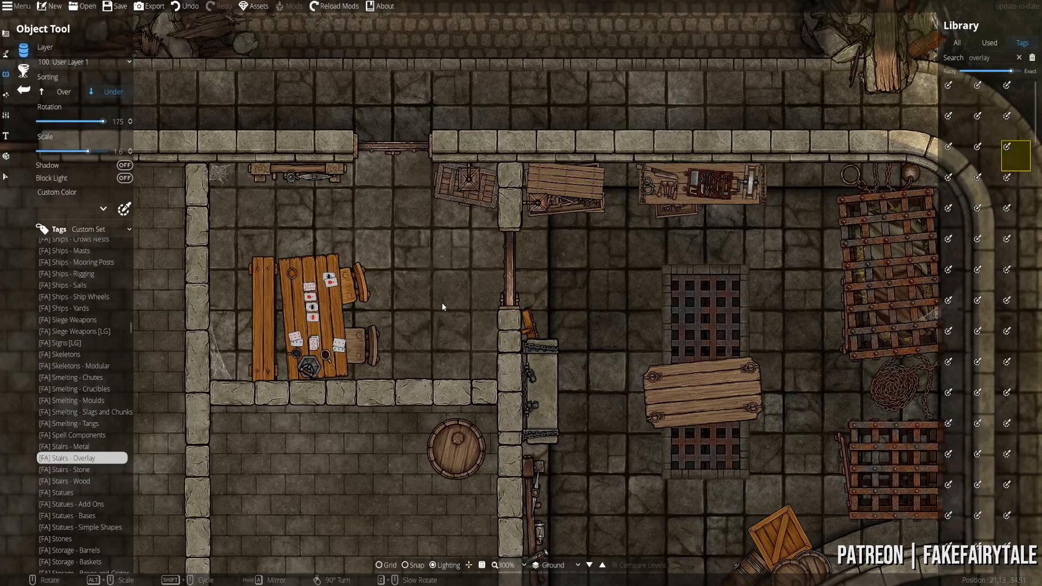
pyautogui.scroll(4, 567, 278)
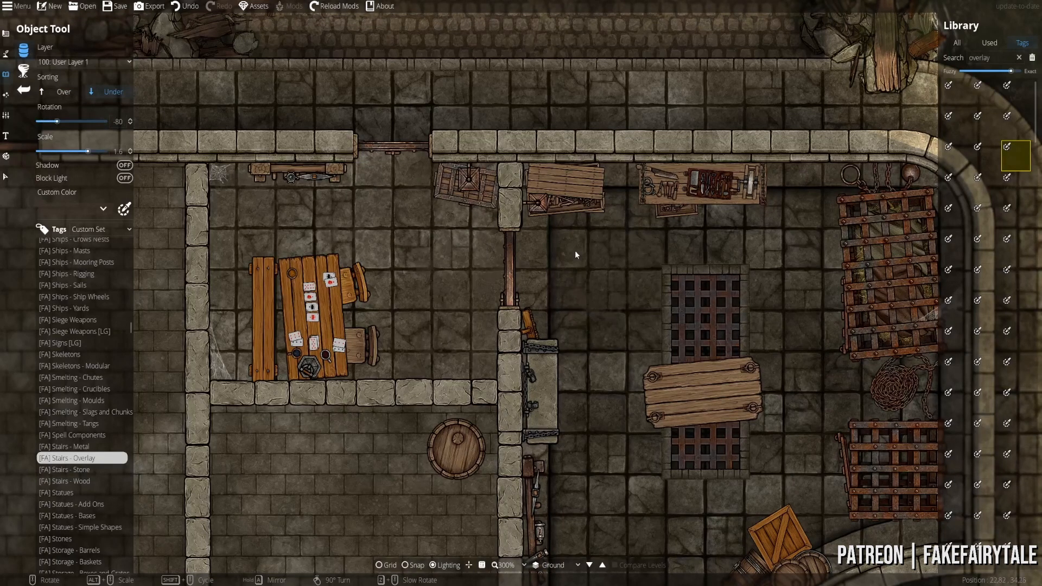
pyautogui.scroll(10, 575, 252)
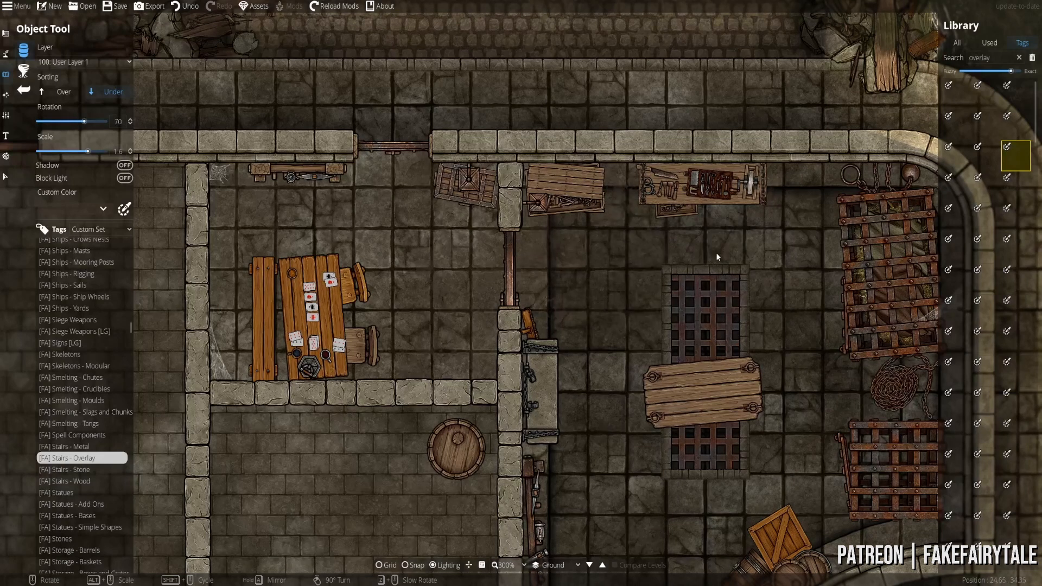
pyautogui.scroll(4, 714, 232)
pyautogui.moveTo(595, 351); pyautogui.dragTo(479, 260)
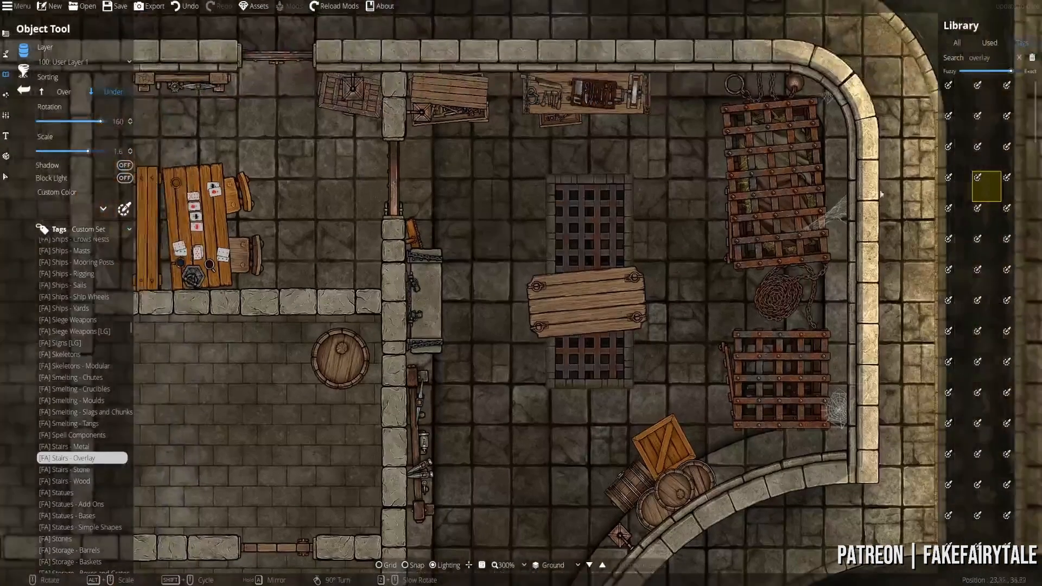
pyautogui.click(958, 162)
pyautogui.click(124, 209)
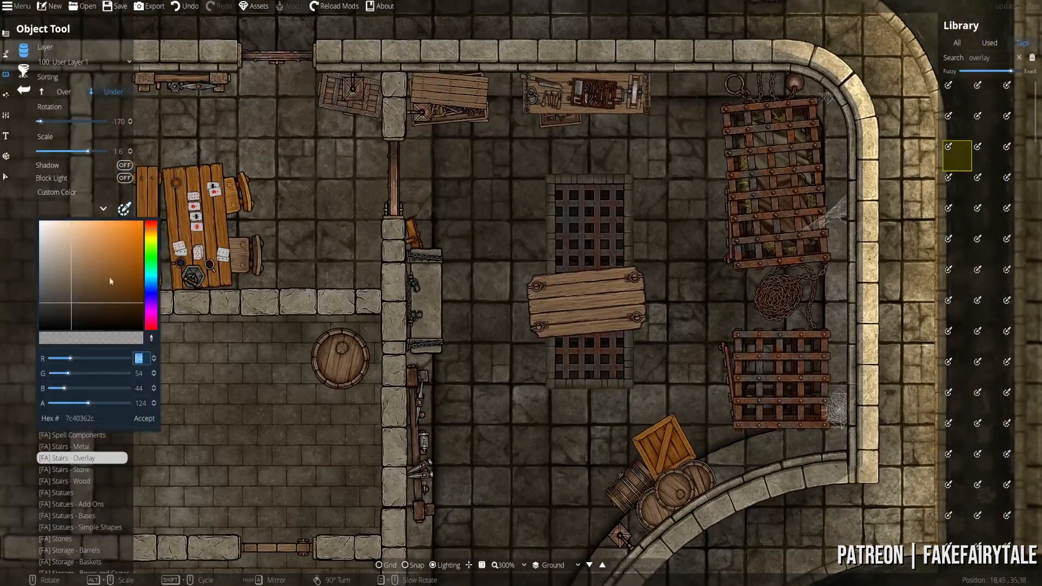
pyautogui.click(145, 418)
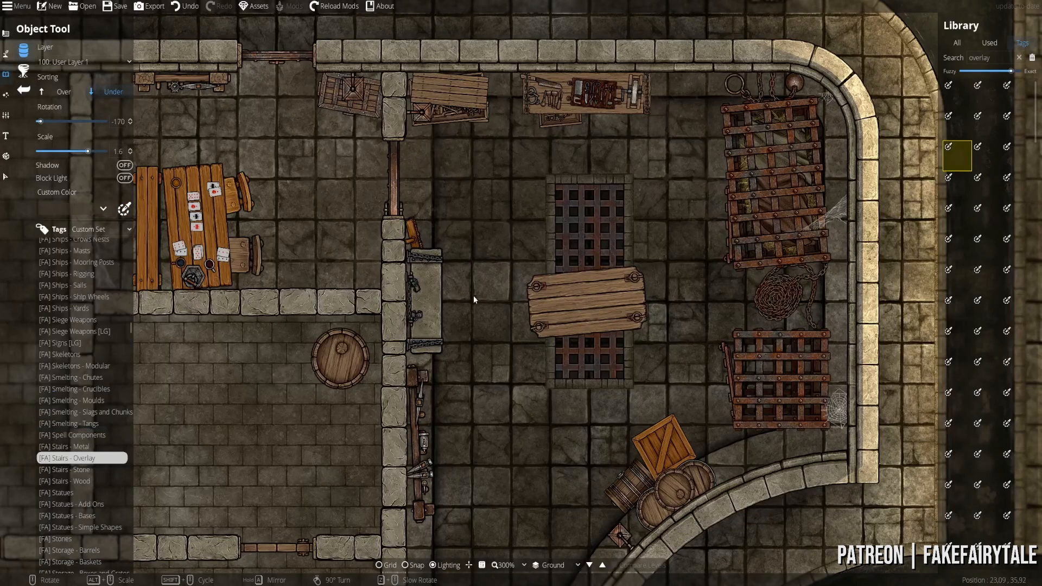
# - Pick more grunge overlays for the lower rooms, then switch placement to User Layer 2
pyautogui.scroll(1, 472, 271)
pyautogui.click(986, 158)
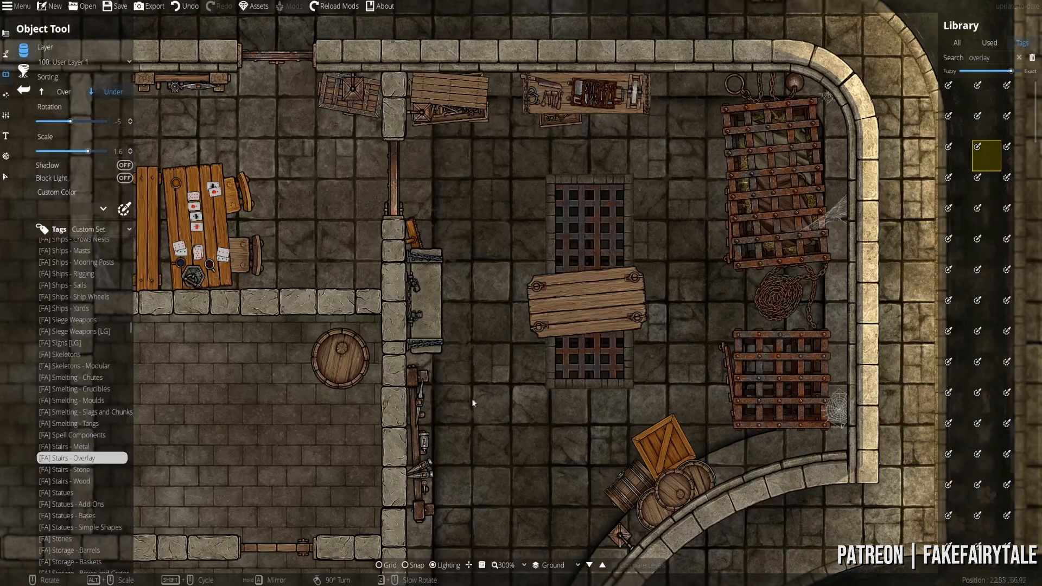
pyautogui.moveTo(469, 450); pyautogui.dragTo(439, 289)
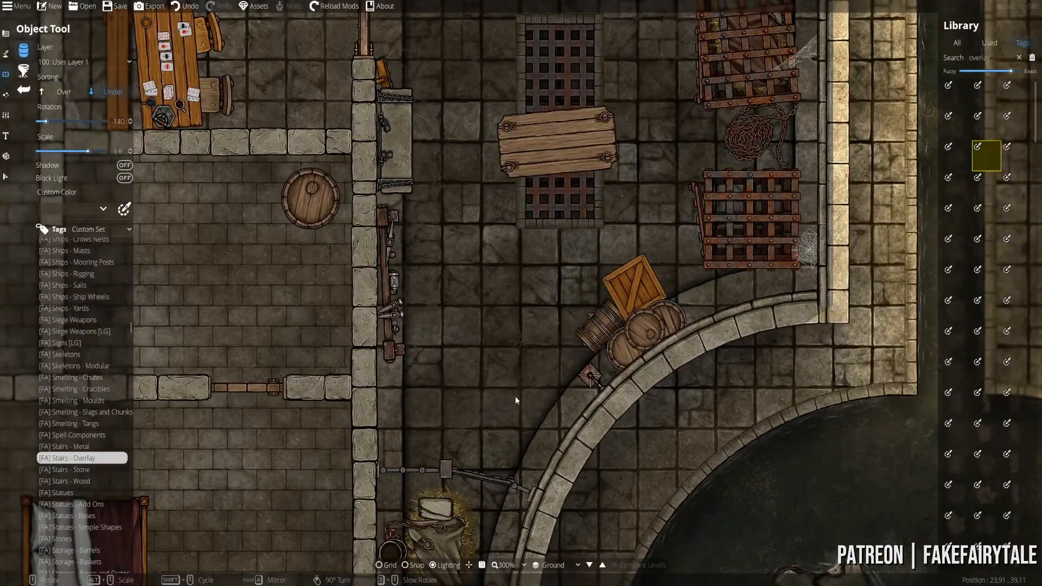
pyautogui.click(1014, 129)
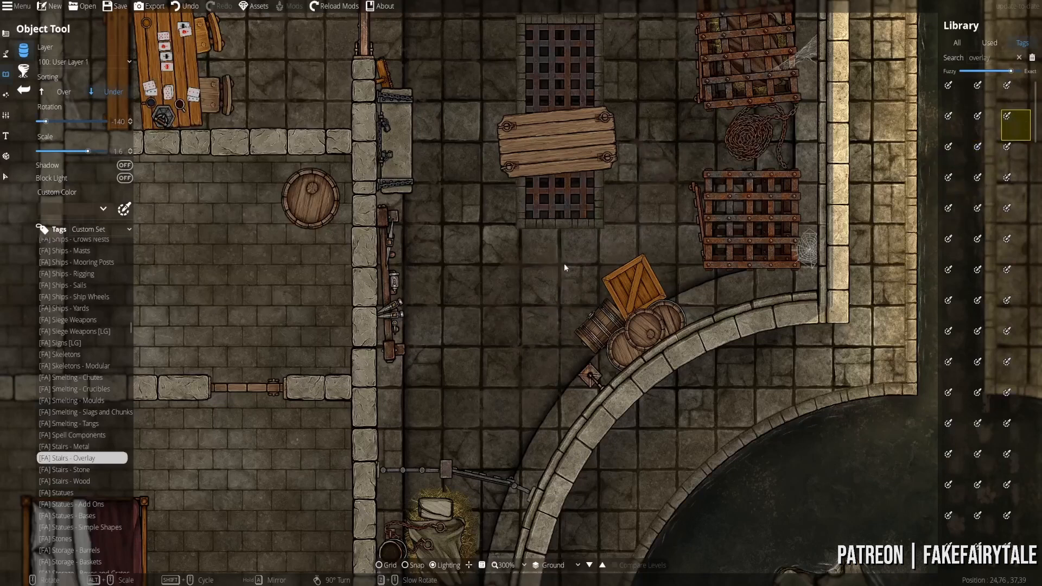
pyautogui.scroll(1, 537, 303)
pyautogui.click(63, 91)
pyautogui.click(84, 62)
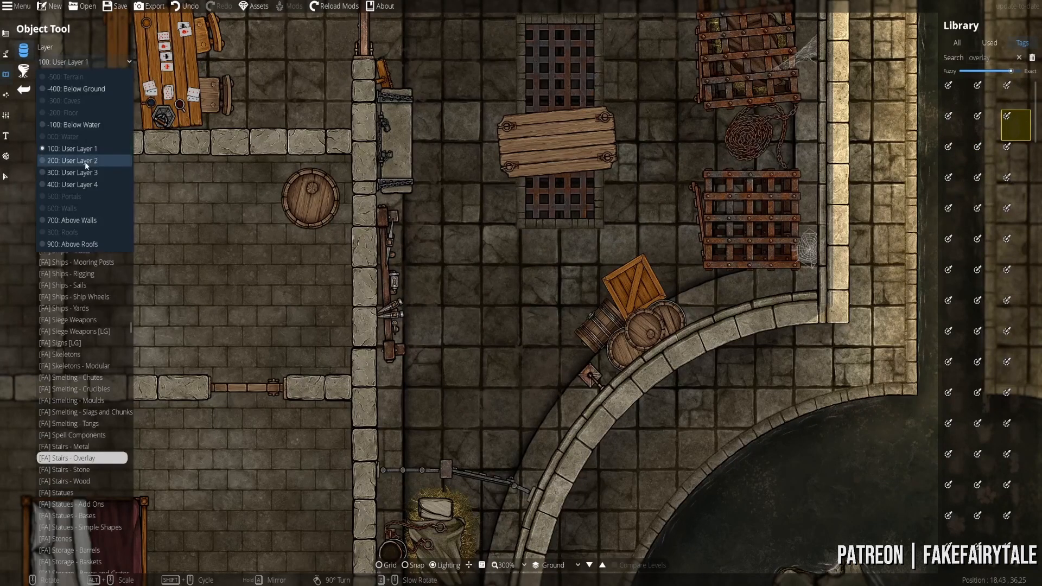
# - Sort new overlays Over existing objects and pick further grunge assets near the card table room
pyautogui.click(85, 162)
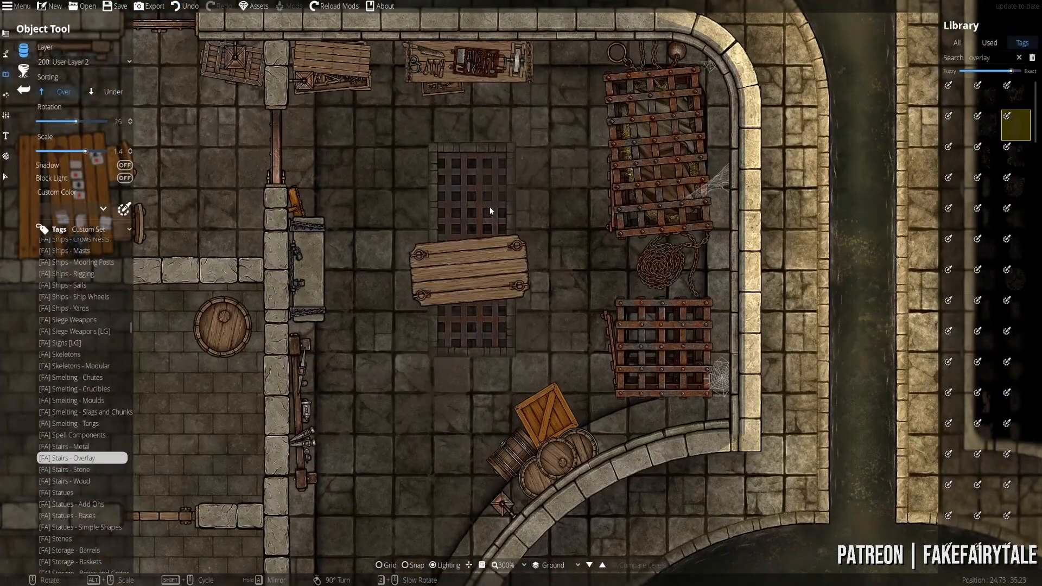
pyautogui.scroll(-1, 461, 184)
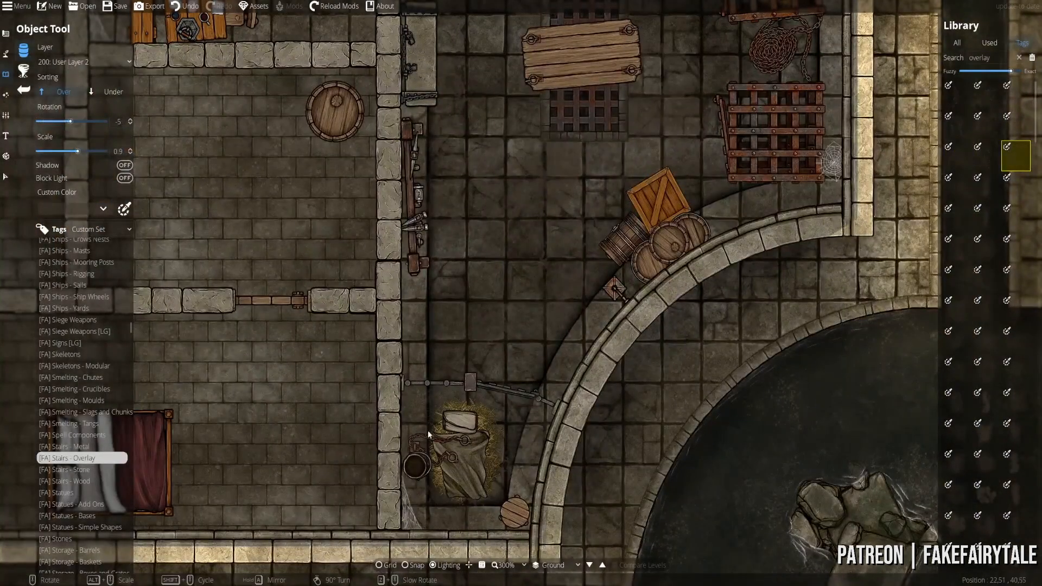
pyautogui.click(1013, 249)
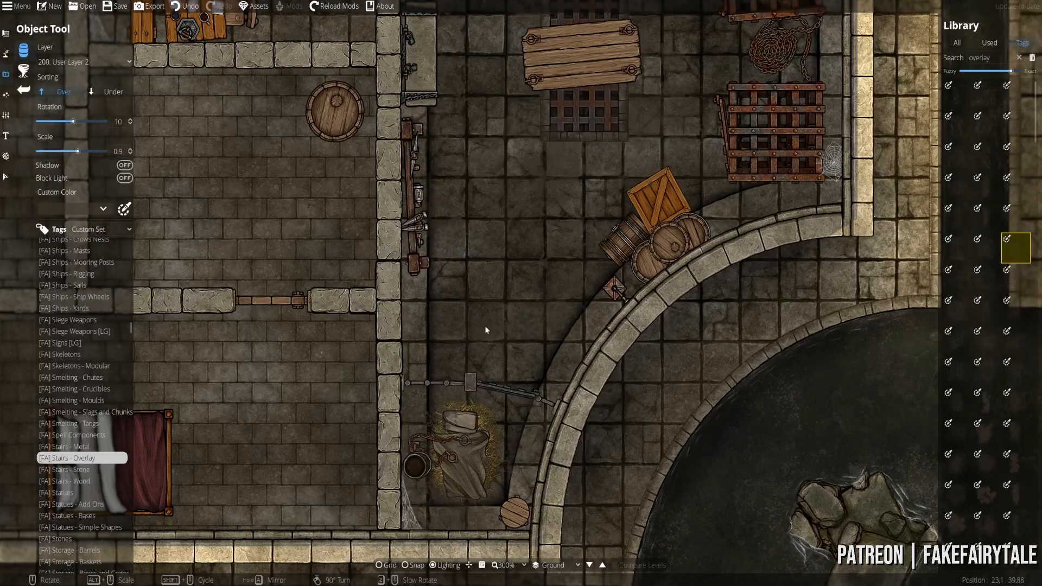
pyautogui.click(986, 94)
pyautogui.rightClick(439, 307)
pyautogui.moveTo(465, 229); pyautogui.dragTo(443, 381)
pyautogui.moveTo(232, 111); pyautogui.dragTo(419, 308)
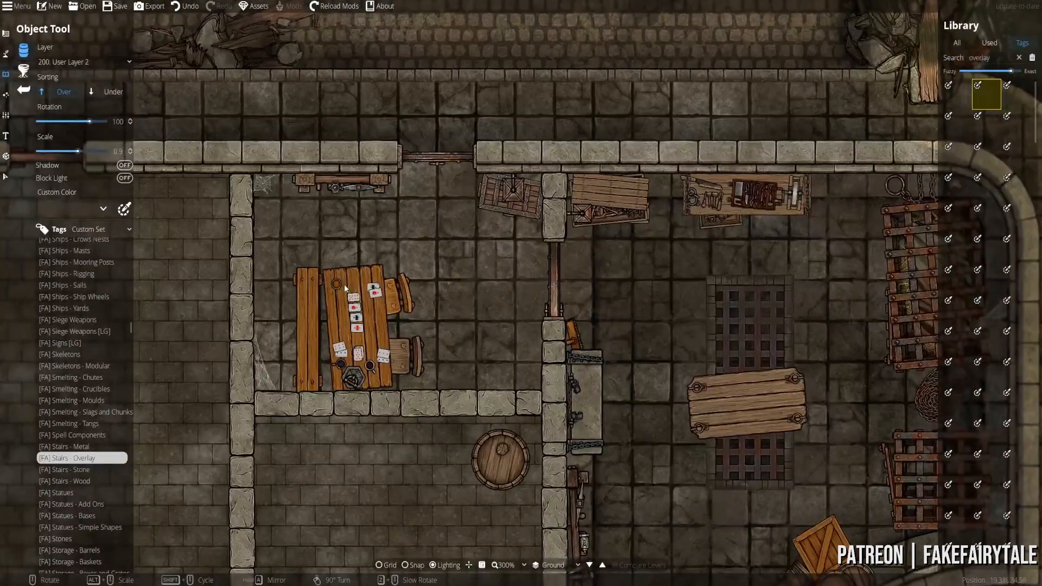
# - Place new overlays on 300: User Layer 3 and move the view over the cage room
pyautogui.click(82, 62)
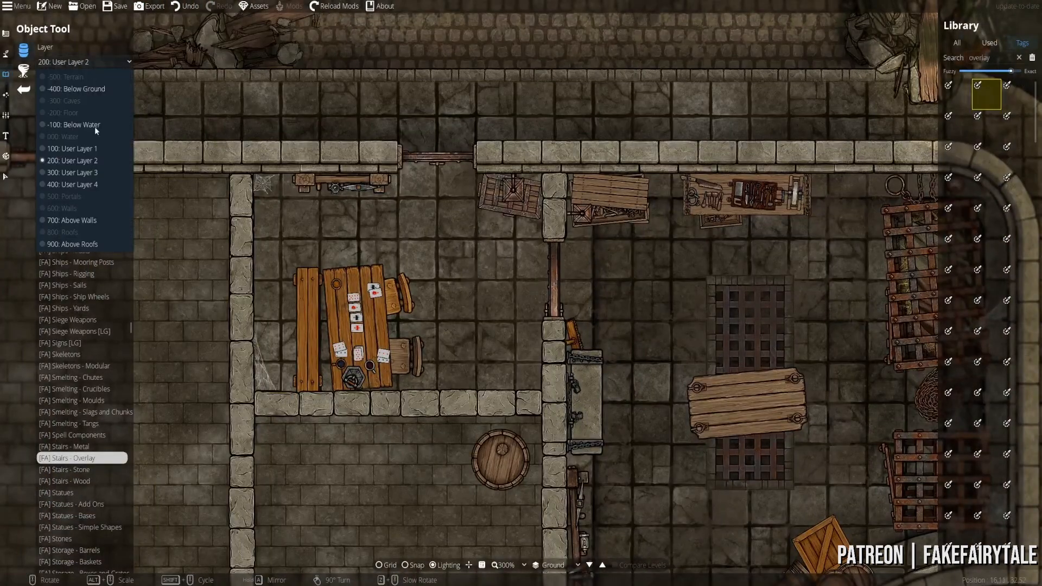
pyautogui.click(76, 125)
pyautogui.click(125, 209)
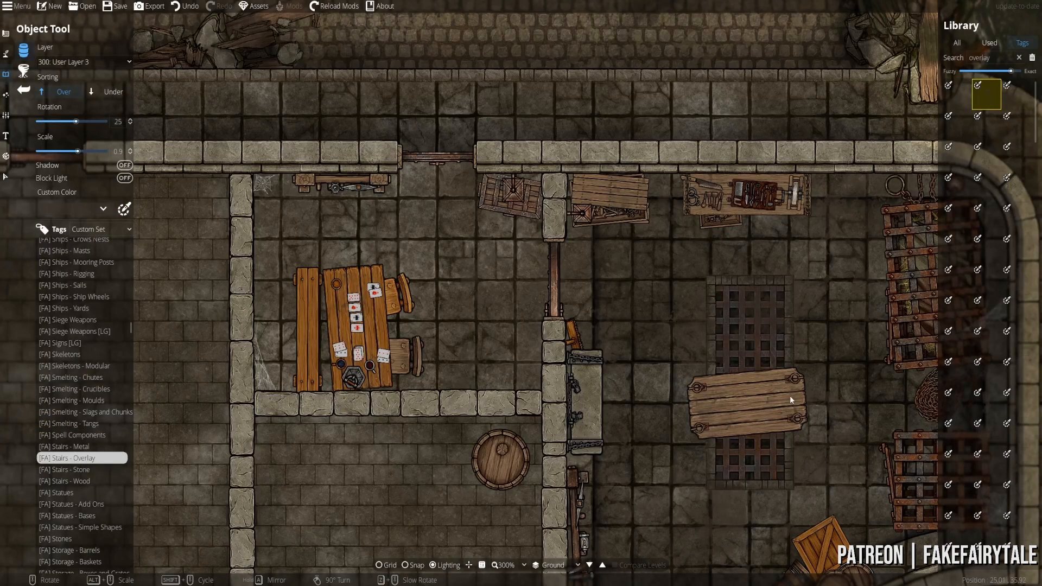
pyautogui.scroll(1, 418, 312)
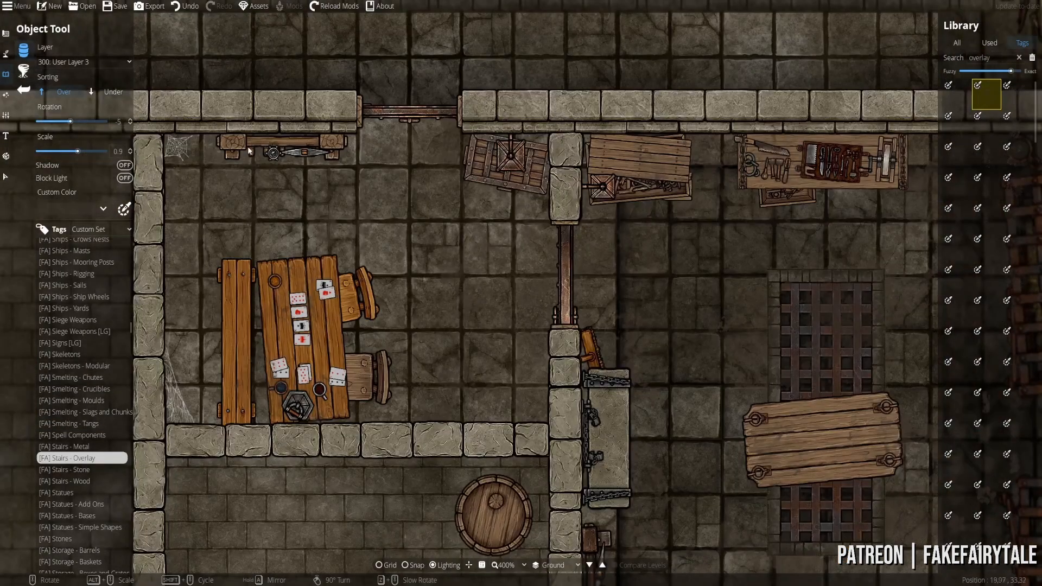
pyautogui.moveTo(548, 314); pyautogui.dragTo(281, 135)
pyautogui.moveTo(669, 465); pyautogui.dragTo(707, 338)
pyautogui.scroll(-4, 698, 407)
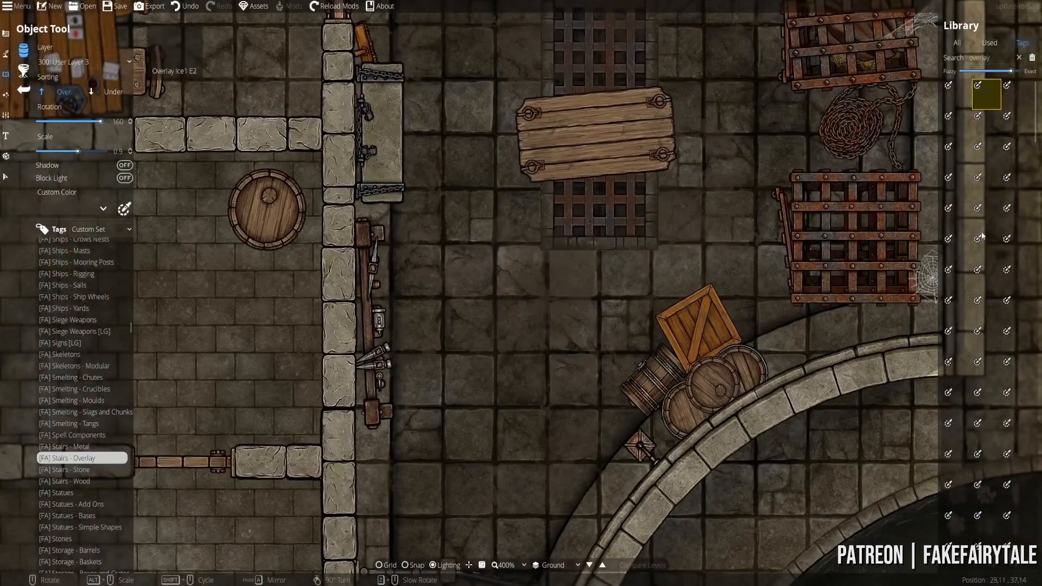
pyautogui.scroll(-1, 698, 407)
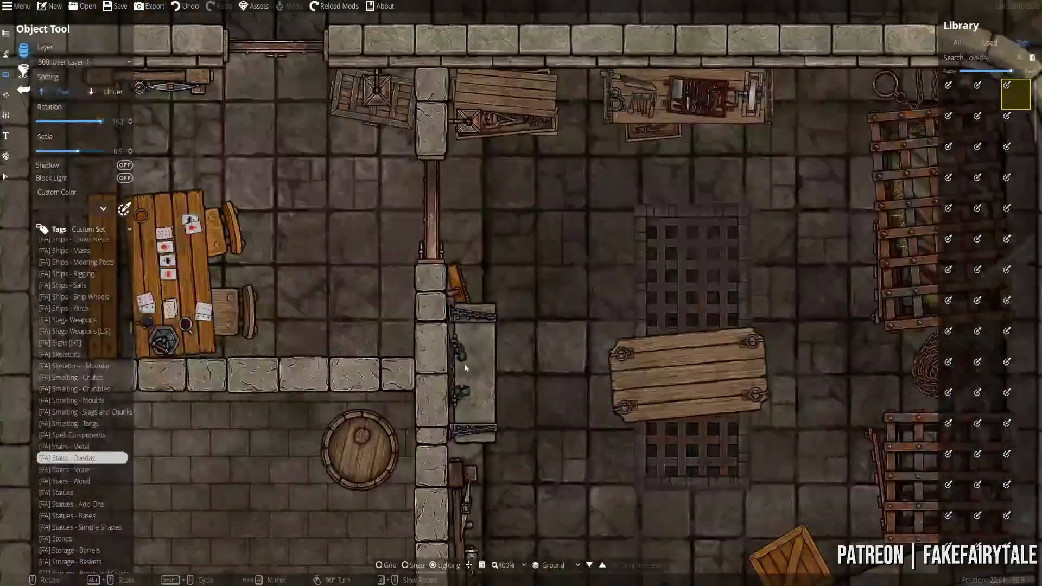
pyautogui.scroll(3, 465, 360)
pyautogui.press('Right')
pyautogui.press('Up')
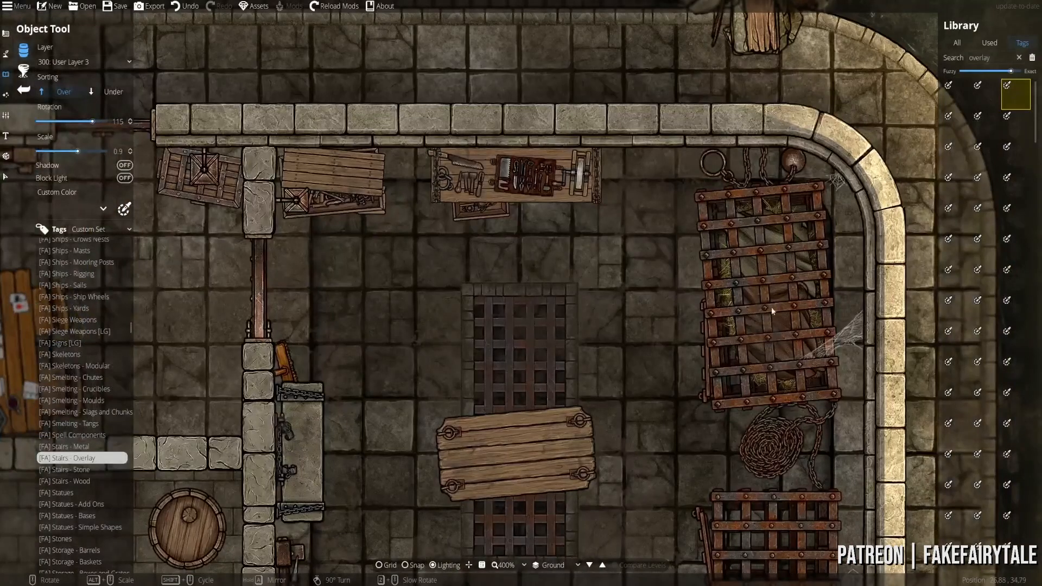
# - Set the overlay tint to a darker, more transparent red Custom Color
pyautogui.click(79, 212)
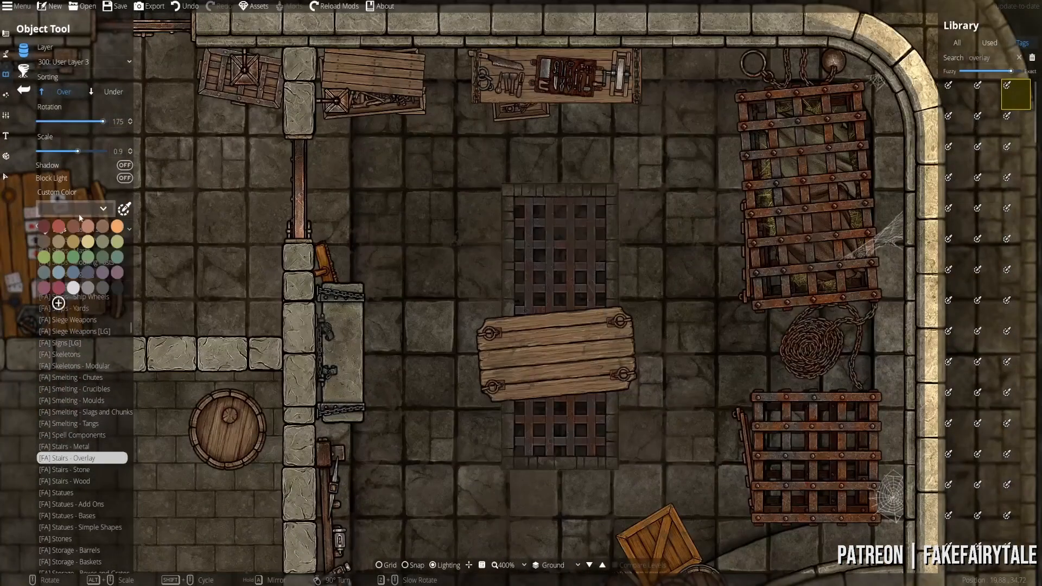
pyautogui.click(46, 219)
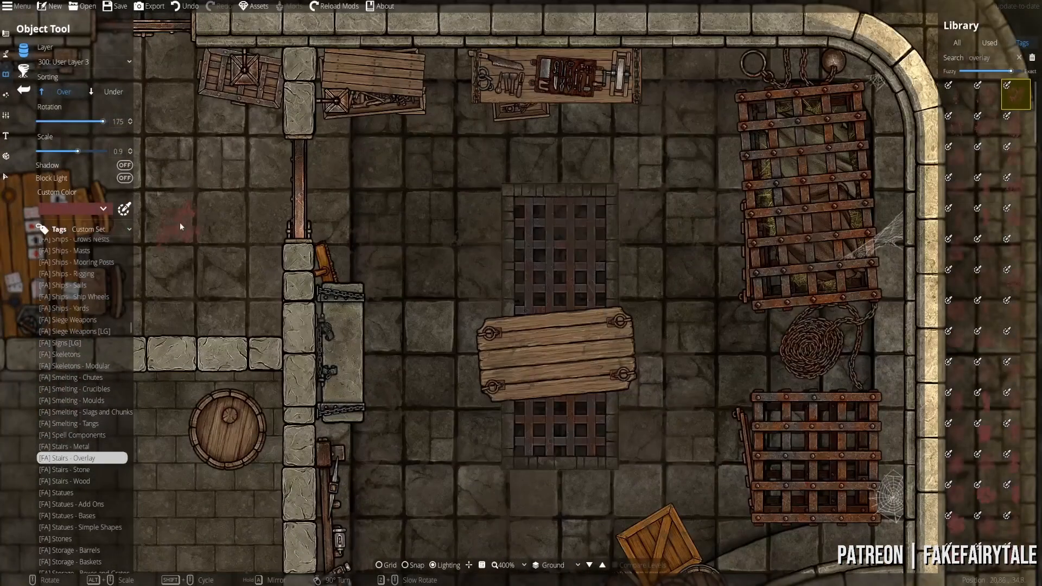
pyautogui.click(82, 208)
pyautogui.click(115, 305)
pyautogui.moveTo(114, 302); pyautogui.dragTo(108, 304)
pyautogui.click(101, 403)
# - Stamp red splatter stains onto the plank board and the upper grate
pyautogui.click(144, 419)
pyautogui.scroll(-5, 533, 364)
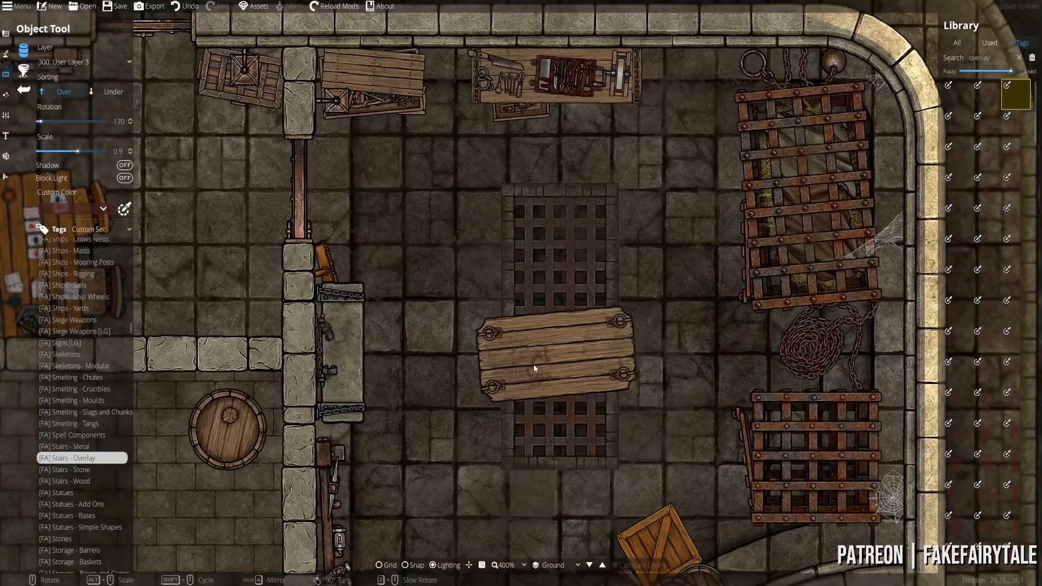
pyautogui.click(1005, 165)
pyautogui.scroll(-2, 569, 356)
pyautogui.click(569, 359)
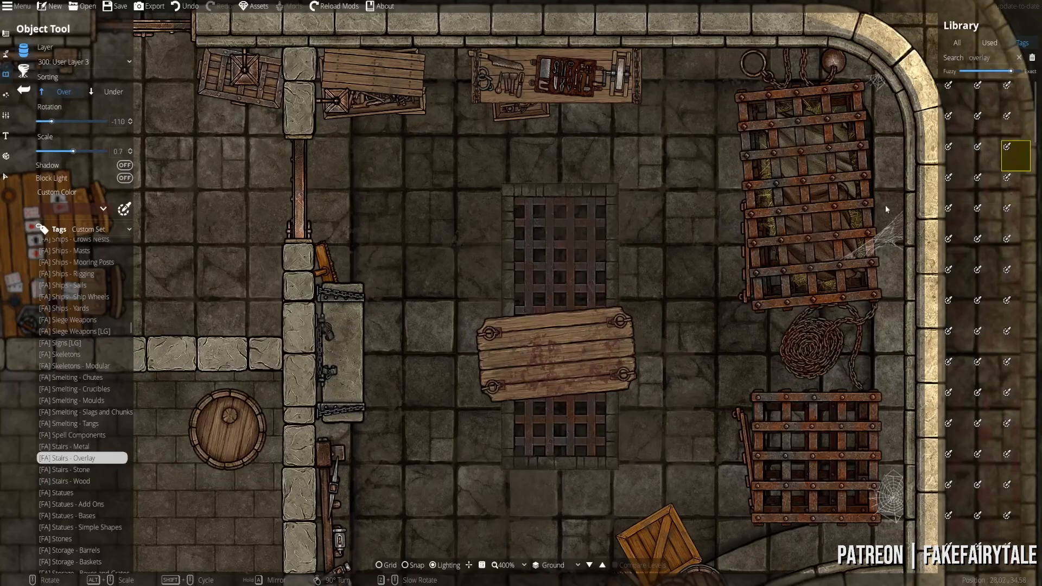
pyautogui.scroll(-10, 558, 263)
pyautogui.click(557, 264)
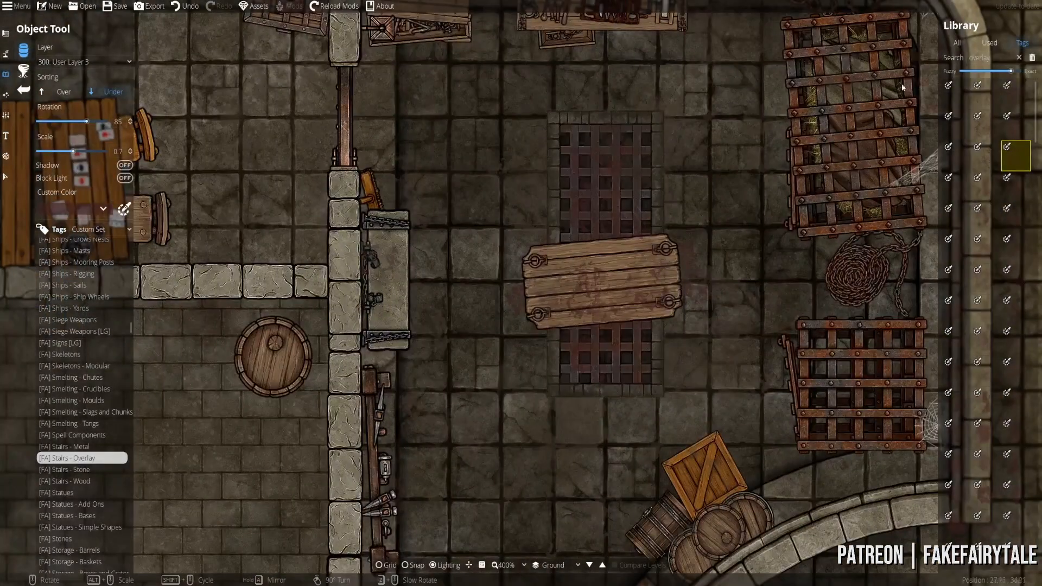
# - Search the library for 'blood' and undo the last placed stain
pyautogui.click(988, 58)
pyautogui.write('blood')
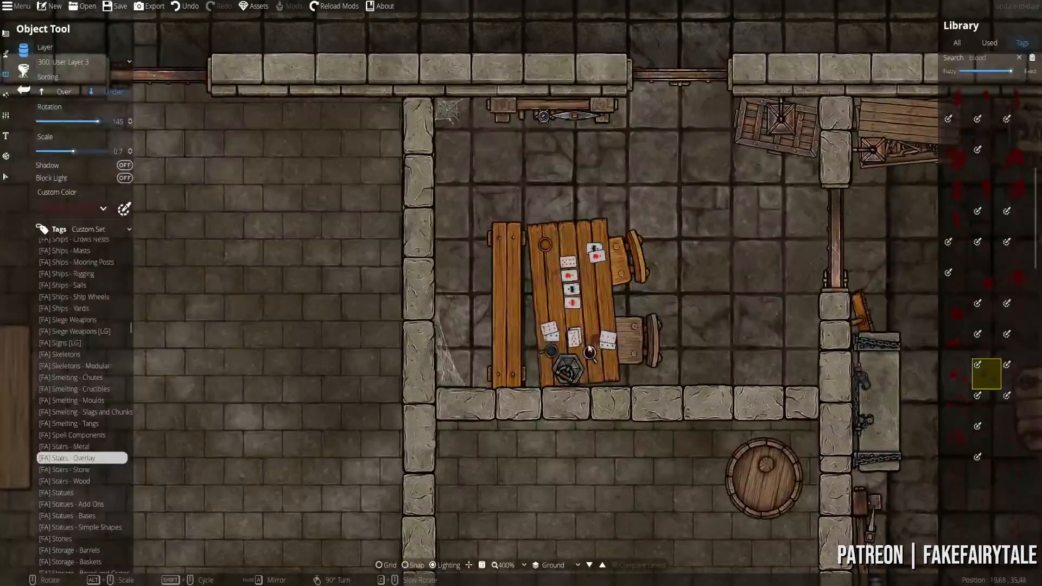
pyautogui.hotkey('ctrl', 'z')
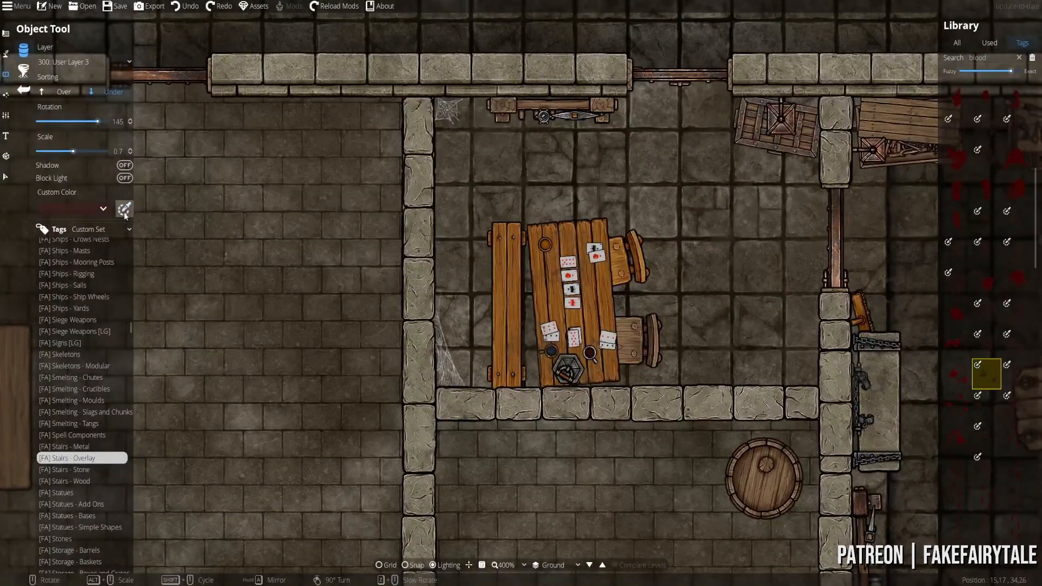
# - Adjust the Custom Color tint and splash a blood stain onto the card table
pyautogui.click(125, 209)
pyautogui.click(130, 304)
pyautogui.click(606, 362)
pyautogui.scroll(1, 606, 362)
pyautogui.scroll(1, 682, 442)
pyautogui.click(682, 441)
# - Center the view on the cage room and switch to the Select tool
pyautogui.scroll(-5, 659, 326)
pyautogui.moveTo(655, 308); pyautogui.dragTo(489, 288)
pyautogui.scroll(-1, 698, 292)
pyautogui.moveTo(769, 319); pyautogui.dragTo(556, 318)
pyautogui.moveTo(673, 362); pyautogui.dragTo(506, 263)
pyautogui.scroll(-2, 365, 288)
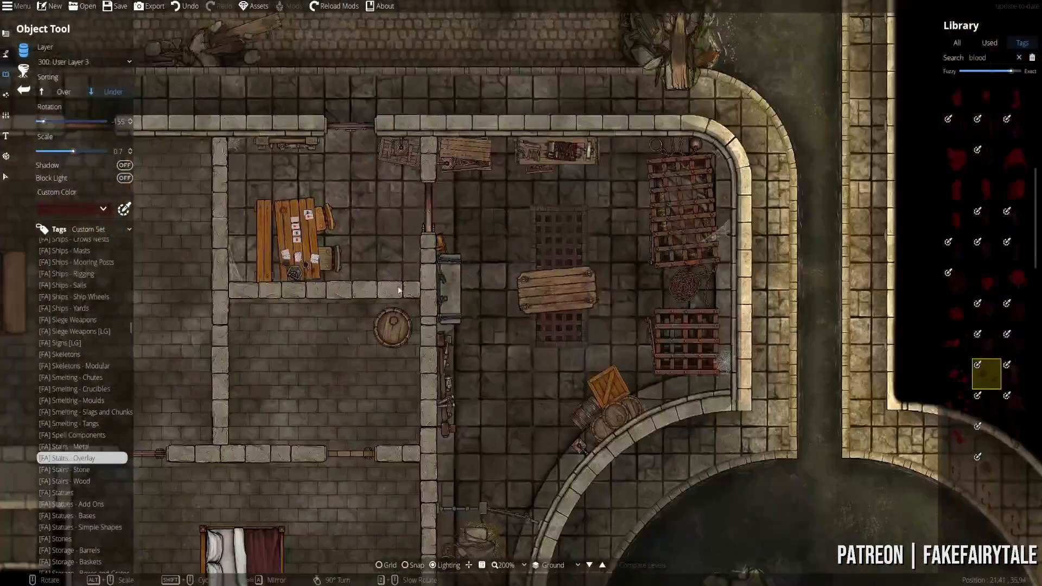
pyautogui.moveTo(401, 288); pyautogui.dragTo(423, 292)
pyautogui.scroll(2, 649, 297)
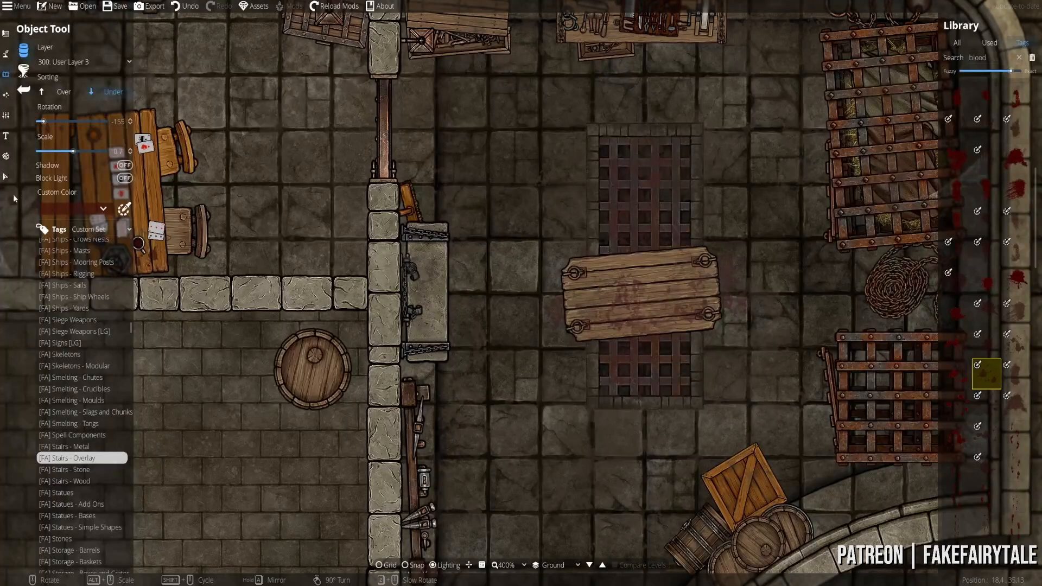
pyautogui.click(5, 177)
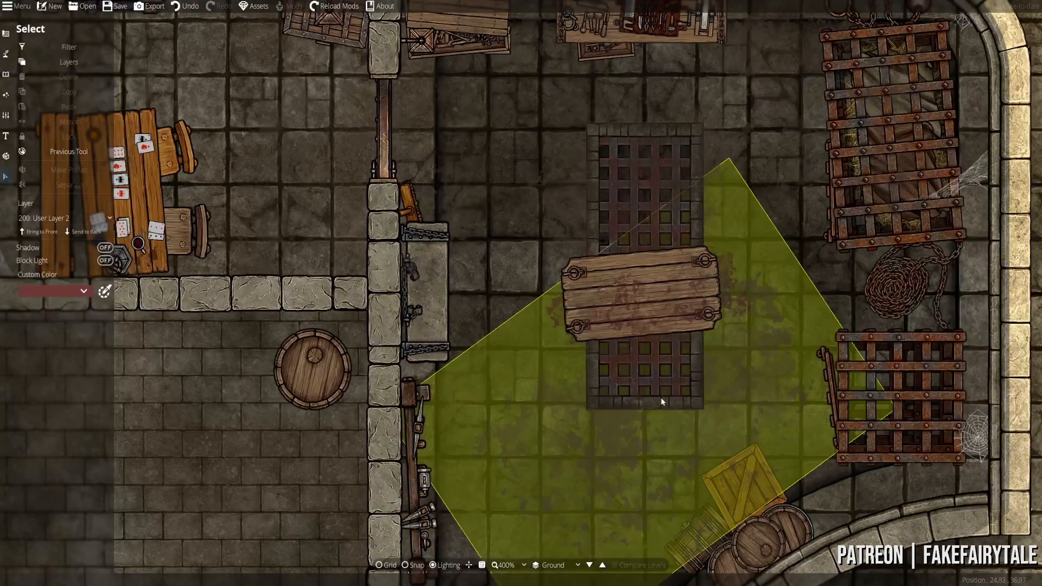
# - Survey the plank board, card table room, cages and canal, then return to the Object Tool
pyautogui.moveTo(548, 383); pyautogui.dragTo(505, 79)
pyautogui.moveTo(457, 214); pyautogui.dragTo(480, 418)
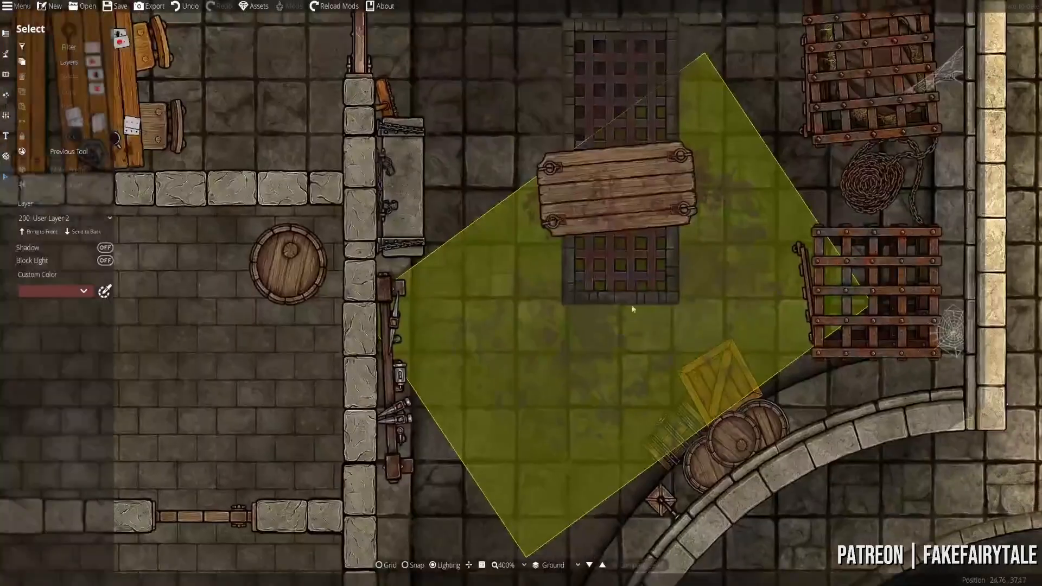
pyautogui.moveTo(483, 332); pyautogui.dragTo(486, 423)
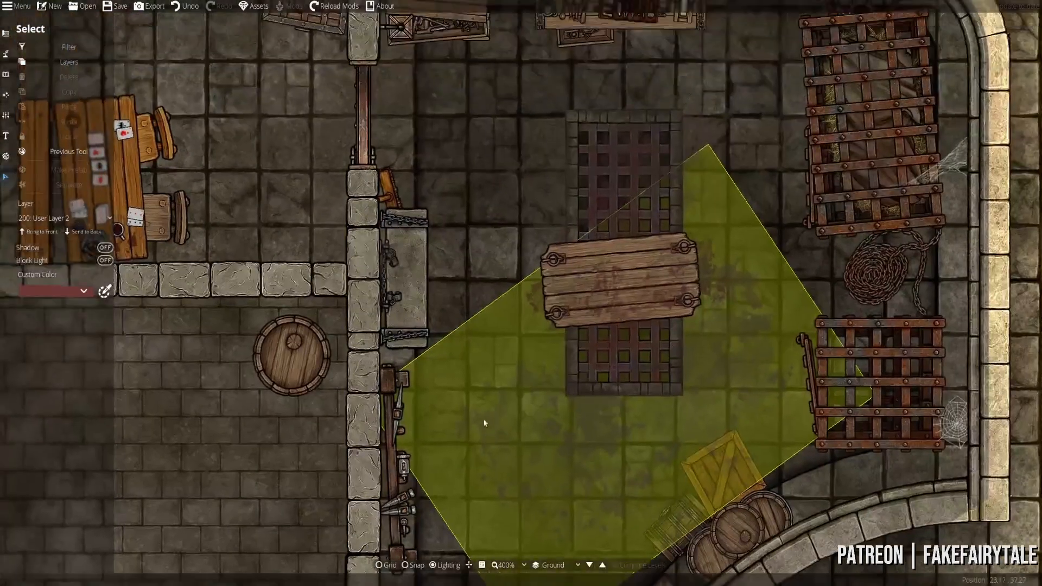
pyautogui.moveTo(235, 269); pyautogui.dragTo(454, 342)
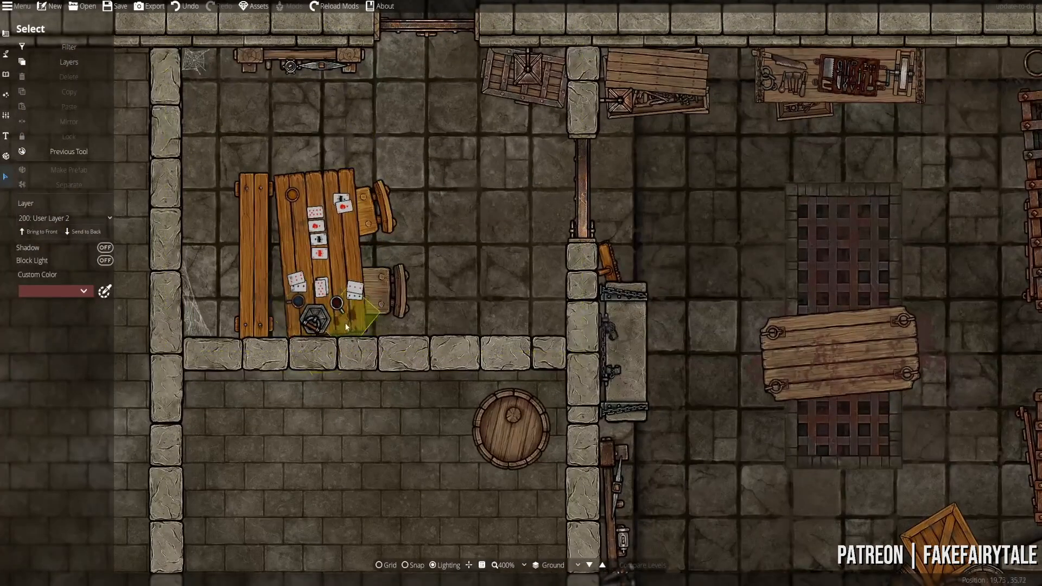
pyautogui.moveTo(691, 322); pyautogui.dragTo(376, 293)
pyautogui.moveTo(419, 239); pyautogui.dragTo(690, 362)
pyautogui.moveTo(791, 332); pyautogui.dragTo(393, 16)
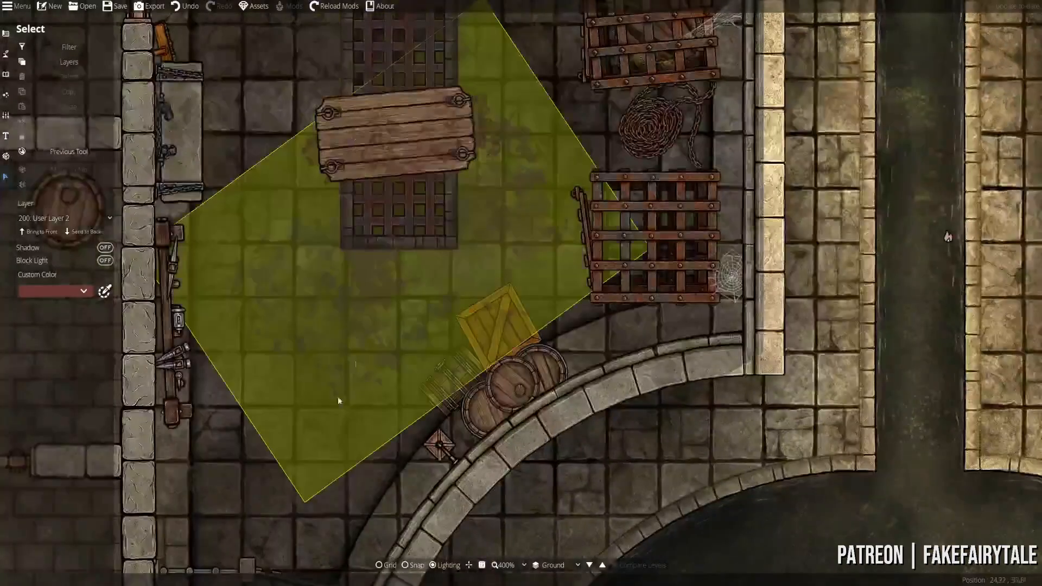
pyautogui.moveTo(206, 518); pyautogui.dragTo(506, 224)
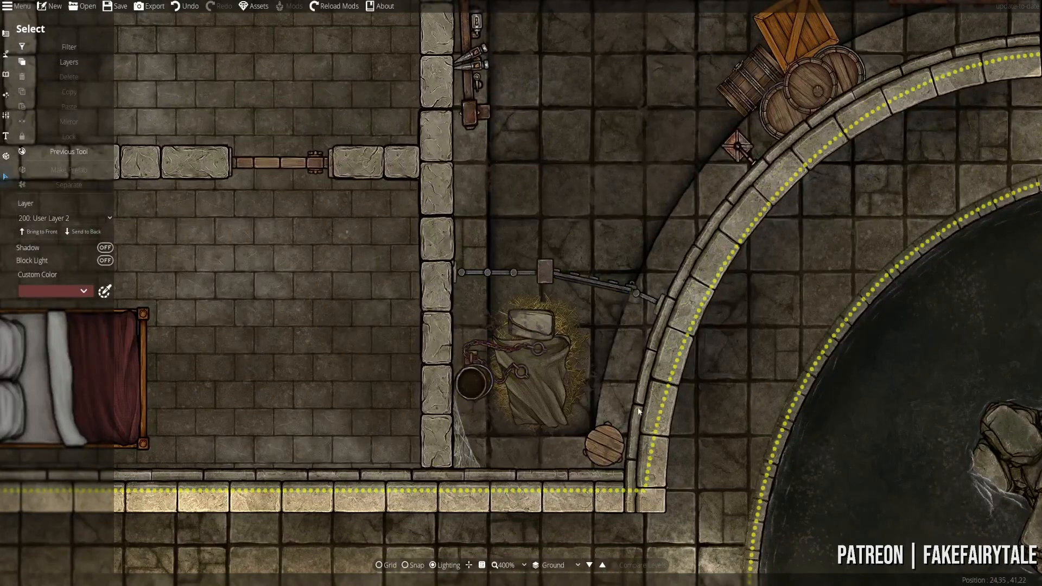
pyautogui.moveTo(529, 112); pyautogui.dragTo(442, 356)
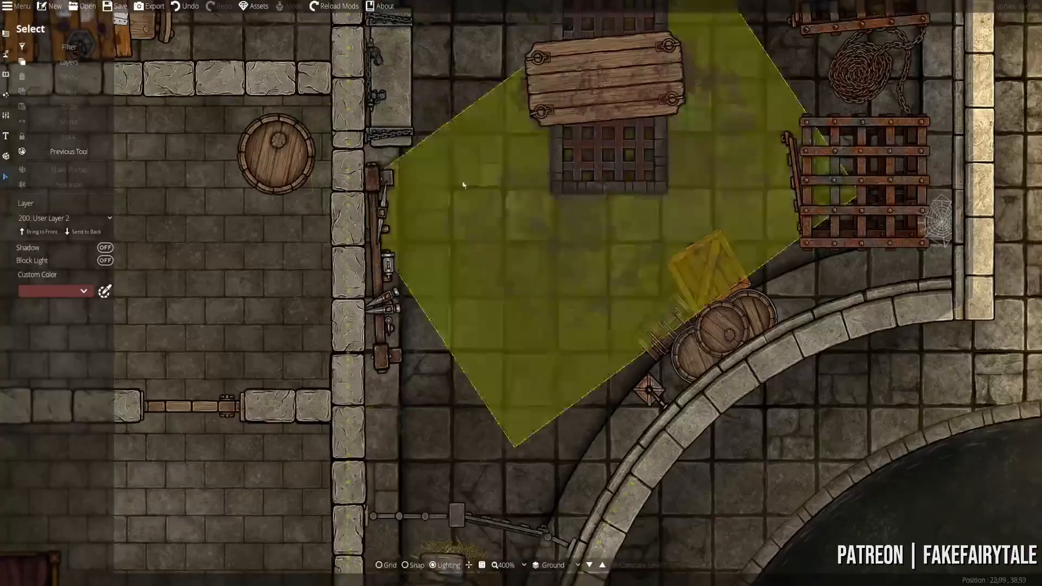
pyautogui.moveTo(463, 188); pyautogui.dragTo(530, 337)
pyautogui.scroll(-3, 531, 337)
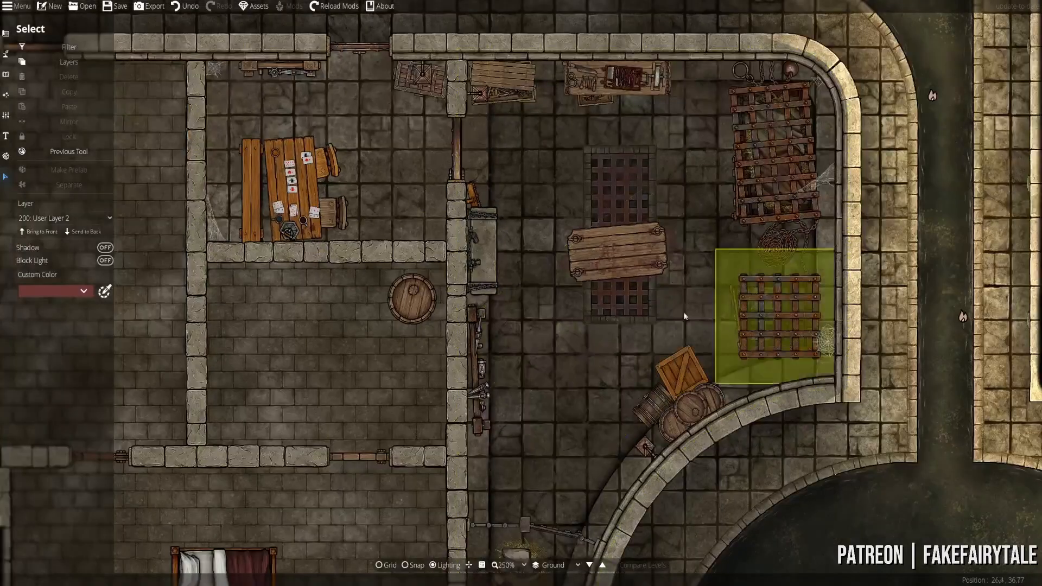
pyautogui.click(5, 73)
pyautogui.click(29, 54)
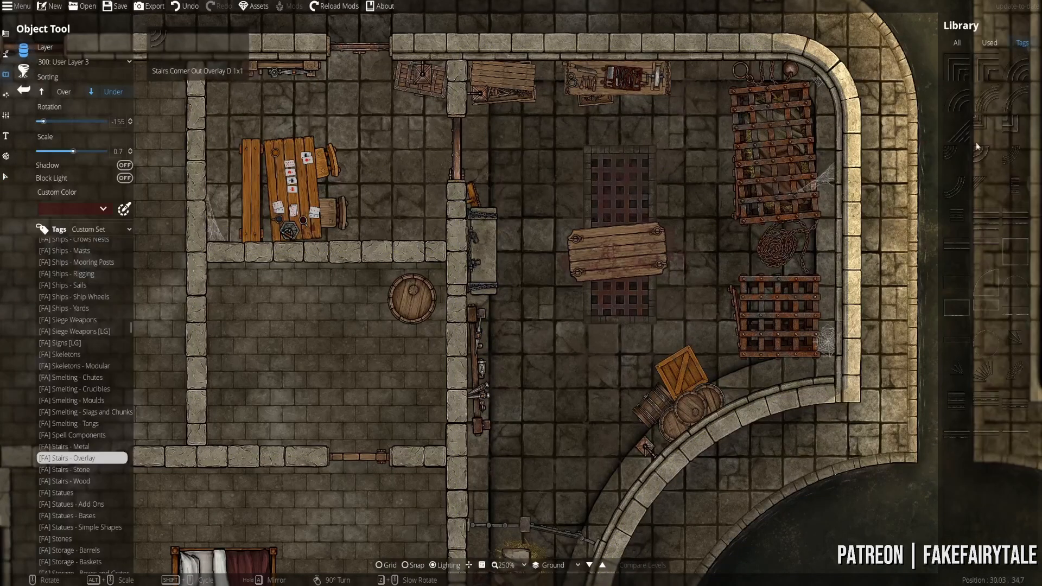
# - Filter the library to the [FA] Blood tag and choose the Bloody Footprints asset
pyautogui.scroll(10, 90, 448)
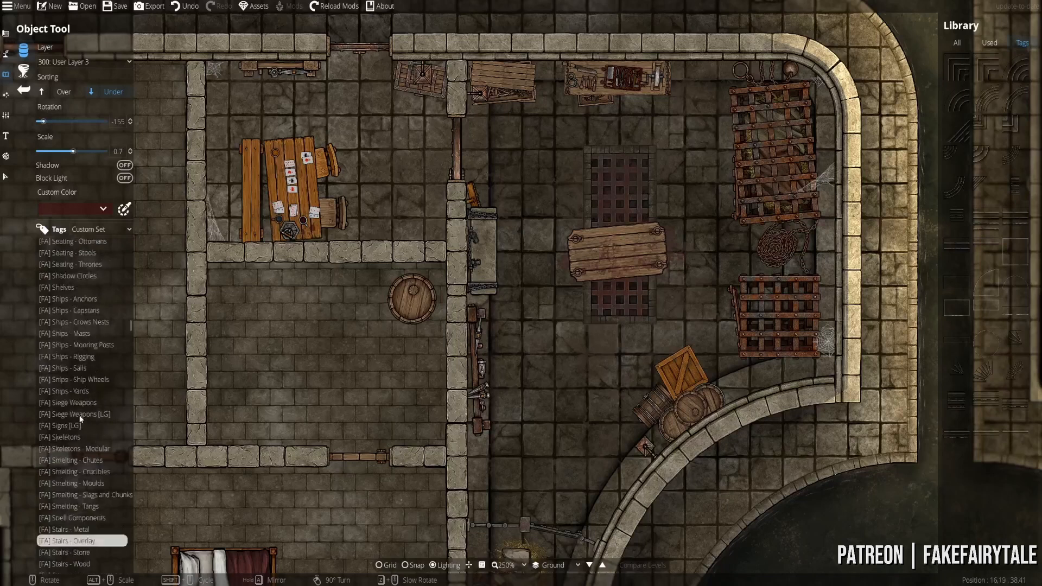
pyautogui.scroll(8, 80, 340)
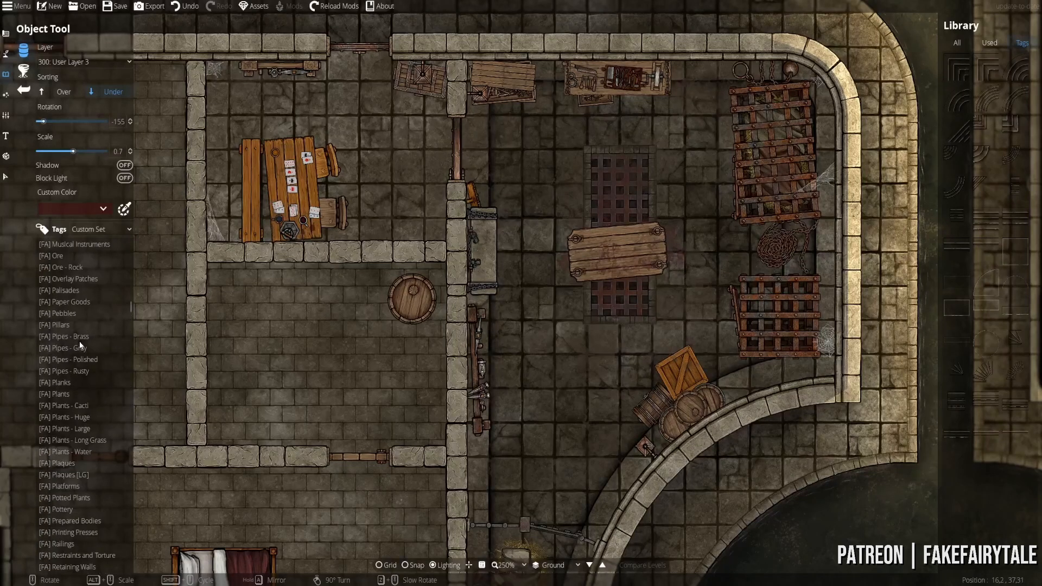
pyautogui.scroll(15, 61, 336)
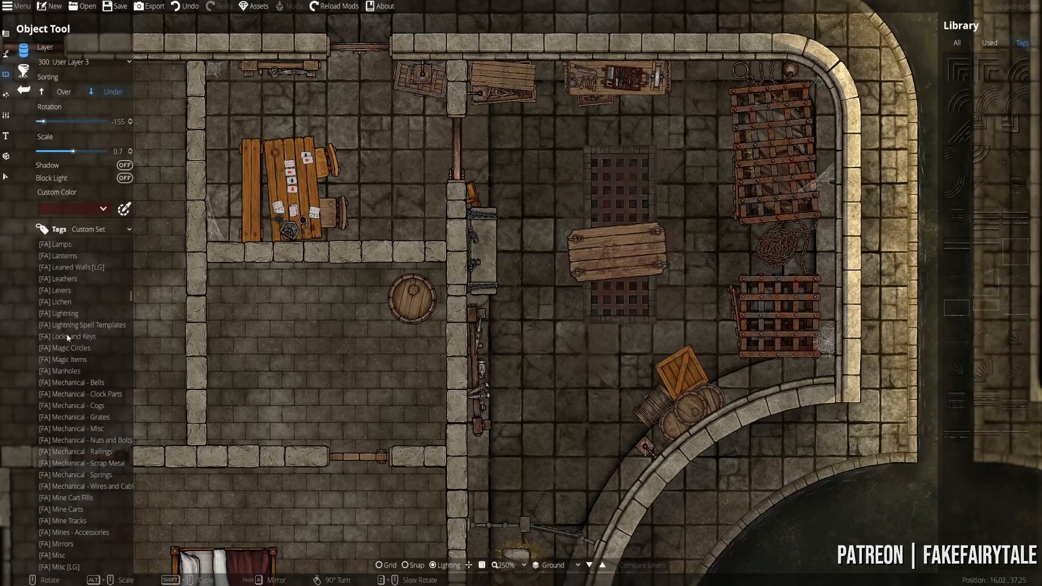
pyautogui.click(75, 328)
pyautogui.scroll(10, 75, 326)
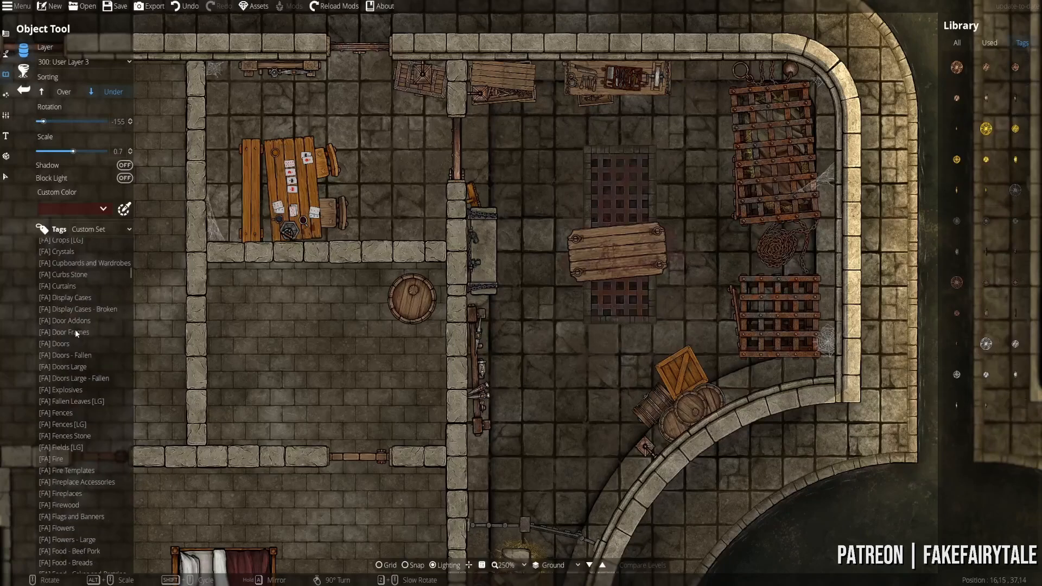
pyautogui.click(74, 307)
pyautogui.scroll(8, 73, 300)
pyautogui.click(71, 292)
pyautogui.scroll(-5, 1013, 459)
pyautogui.click(1014, 461)
pyautogui.scroll(3, 544, 209)
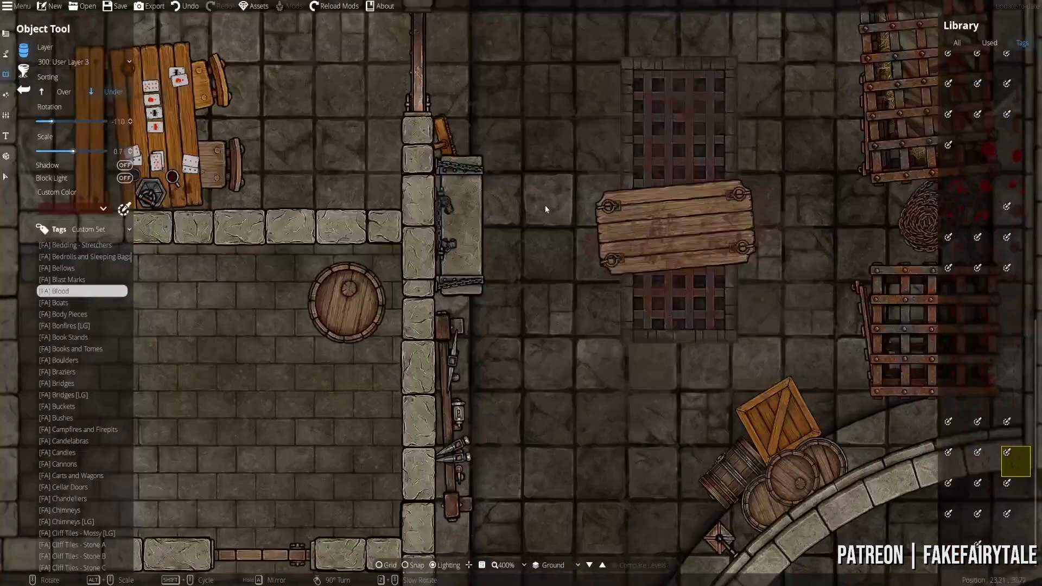
pyautogui.scroll(3, 552, 204)
pyautogui.keyDown('alt'); pyautogui.scroll(1, 554, 203); pyautogui.keyUp('alt')
pyautogui.moveTo(529, 173); pyautogui.dragTo(540, 248)
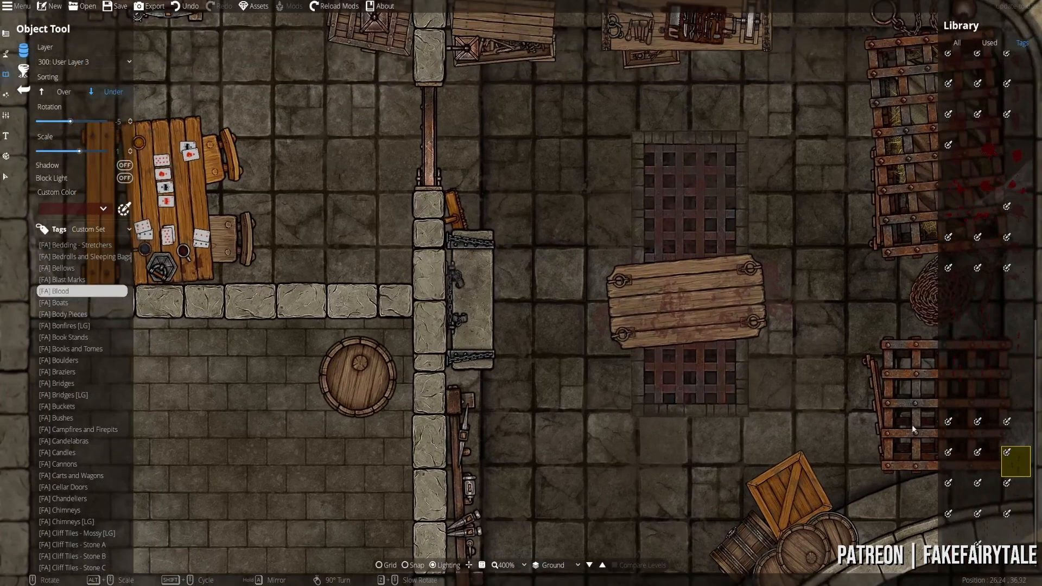
pyautogui.click(992, 523)
# - Tint the footprints a translucent dark brown Custom Color
pyautogui.scroll(-4, 546, 207)
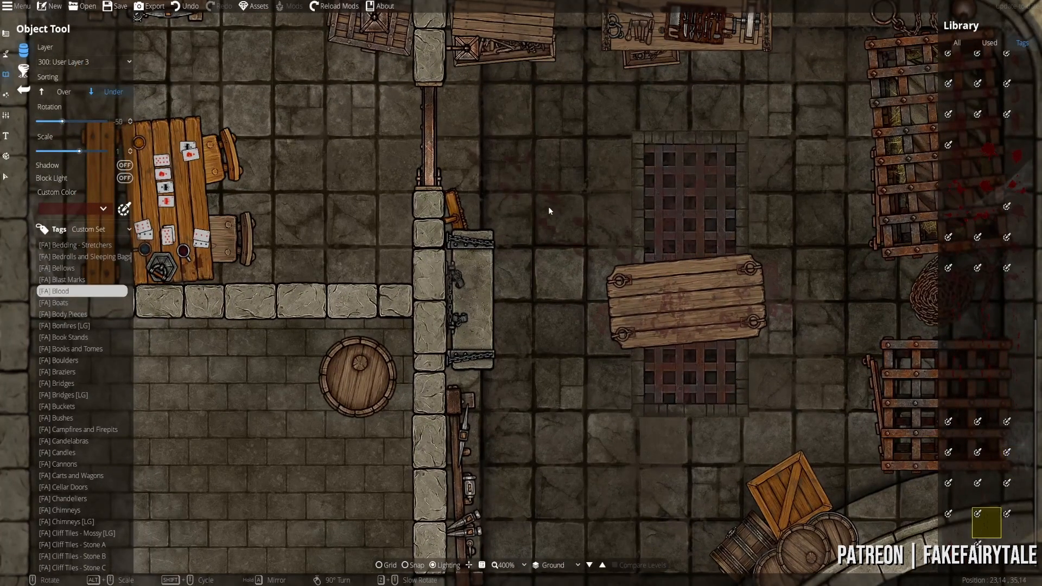
pyautogui.click(124, 211)
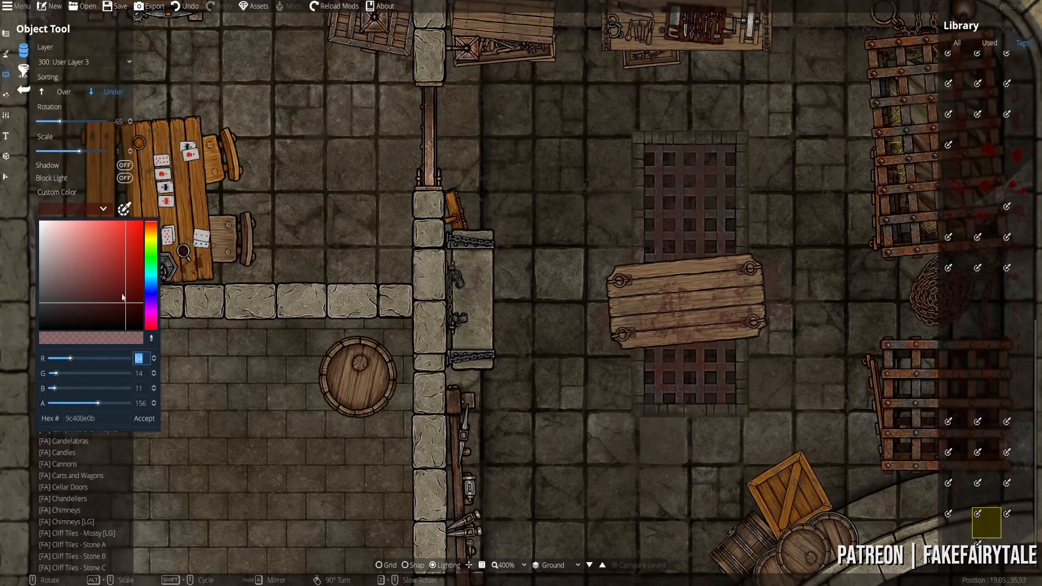
pyautogui.click(152, 234)
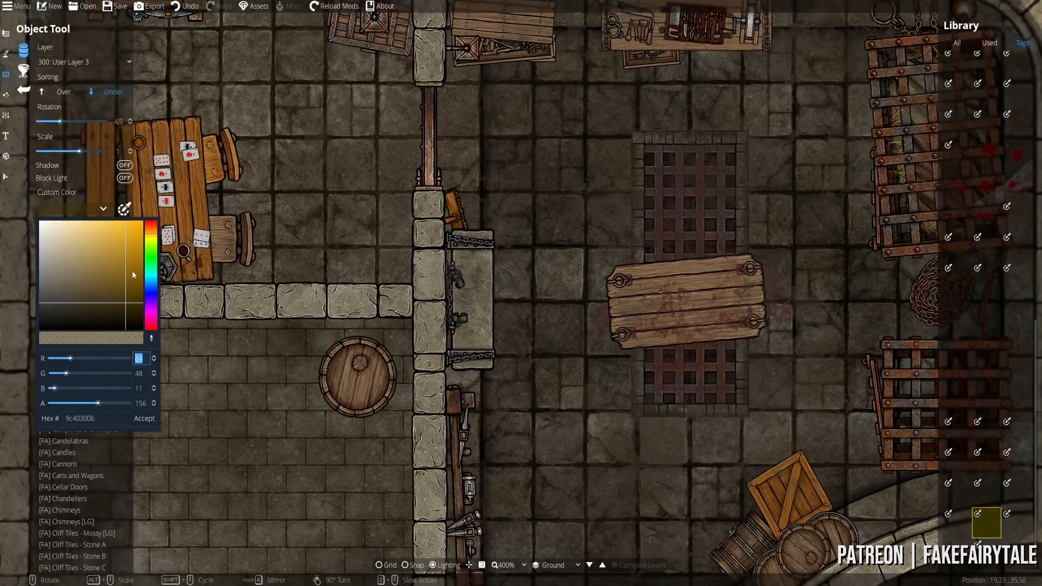
pyautogui.moveTo(123, 296); pyautogui.dragTo(88, 303)
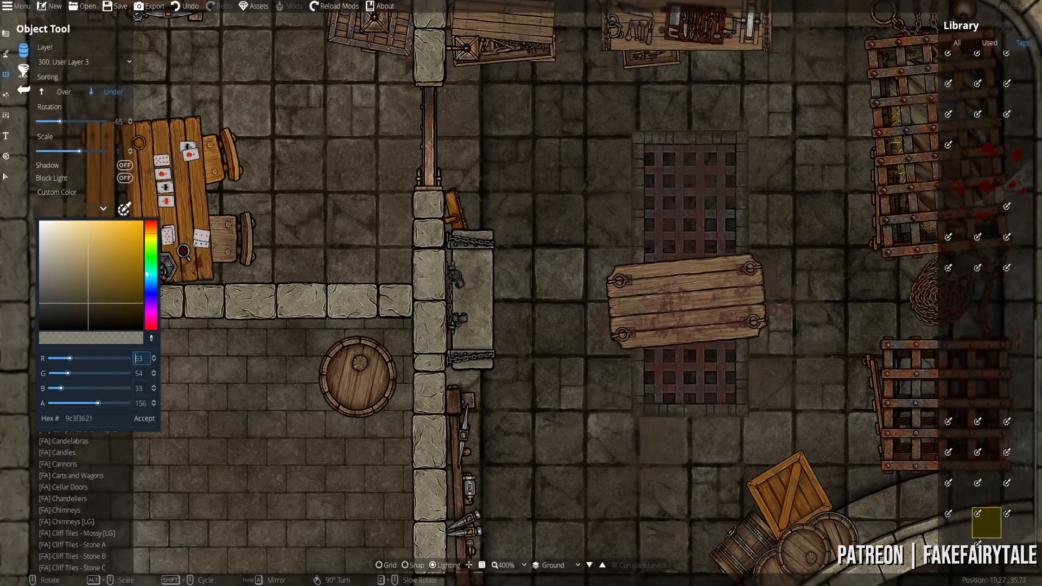
pyautogui.moveTo(155, 237); pyautogui.dragTo(154, 234)
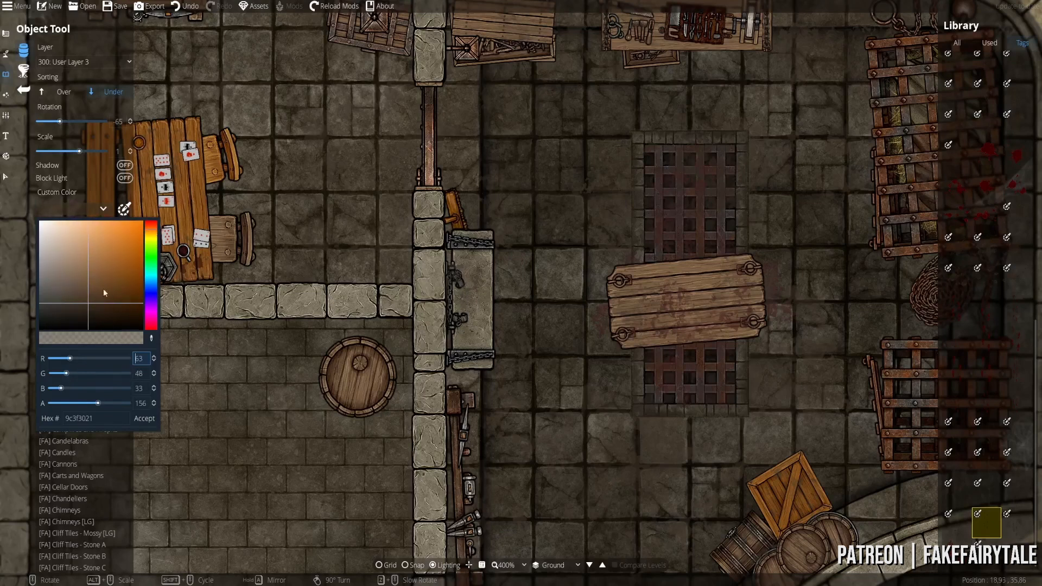
pyautogui.moveTo(104, 293); pyautogui.dragTo(82, 312)
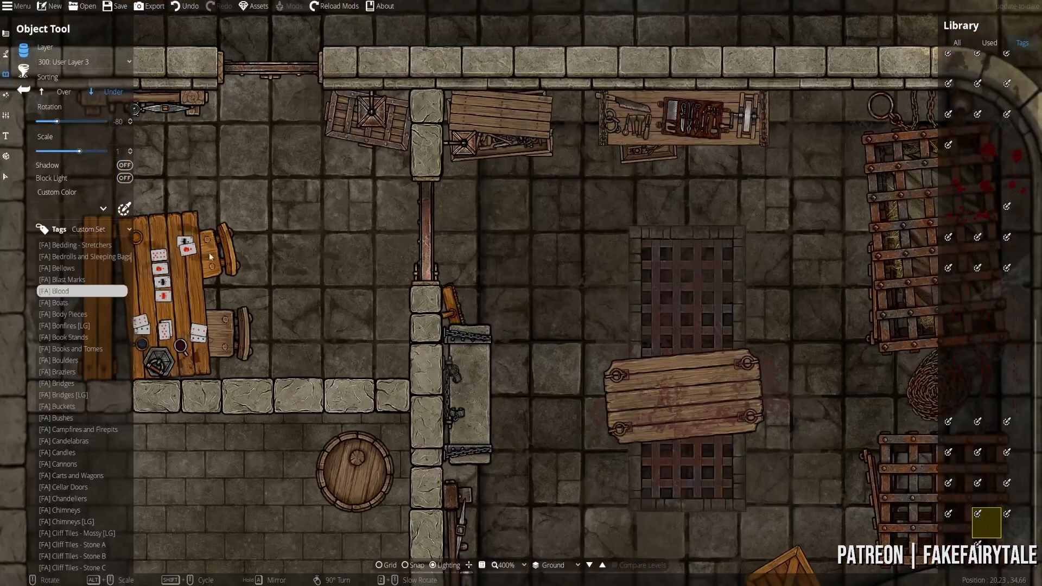
pyautogui.click(103, 208)
pyautogui.moveTo(99, 403); pyautogui.dragTo(82, 403)
pyautogui.click(144, 419)
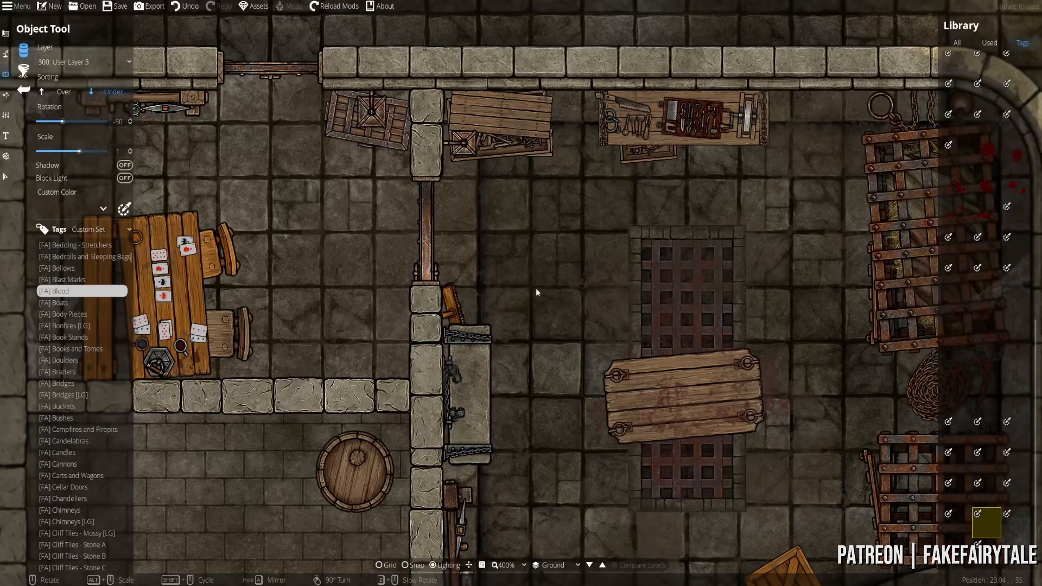
# - Pan to the grated floor and cages and set the stamp to 100: User Layer 1
pyautogui.scroll(6, 434, 248)
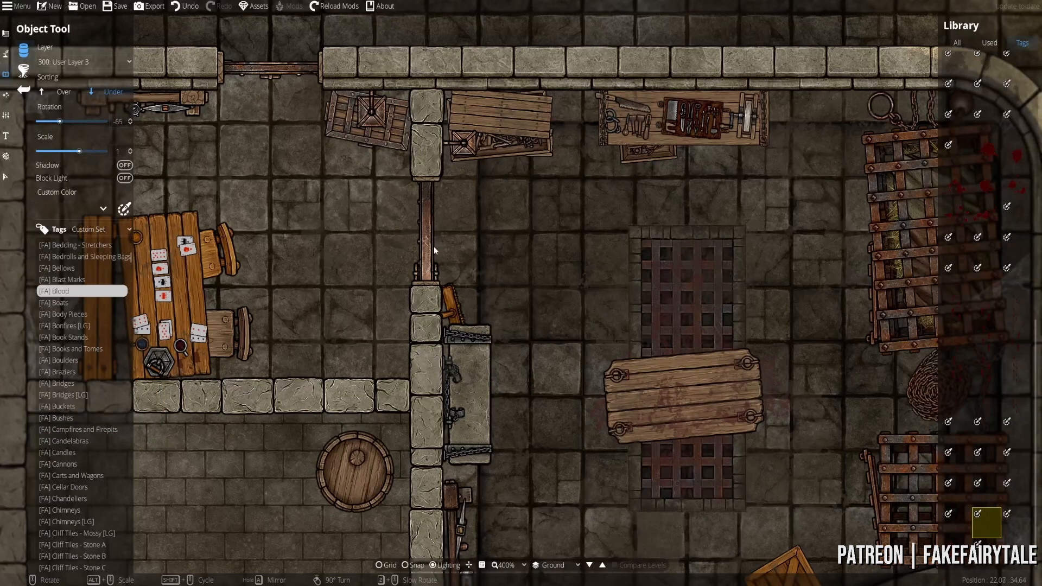
pyautogui.scroll(9, 304, 166)
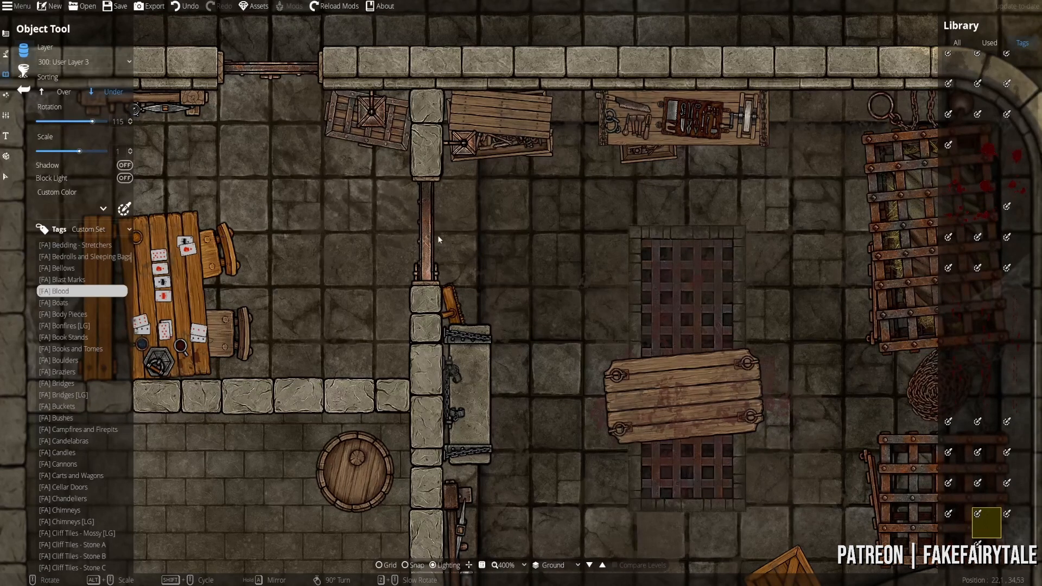
pyautogui.moveTo(743, 246); pyautogui.dragTo(559, 221)
pyautogui.scroll(3, 558, 220)
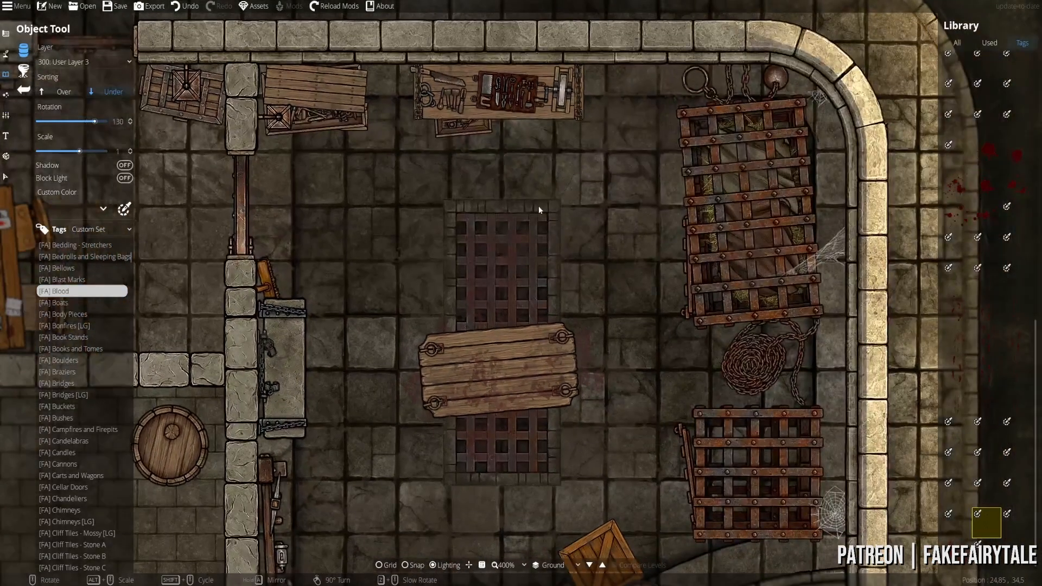
pyautogui.scroll(4, 537, 211)
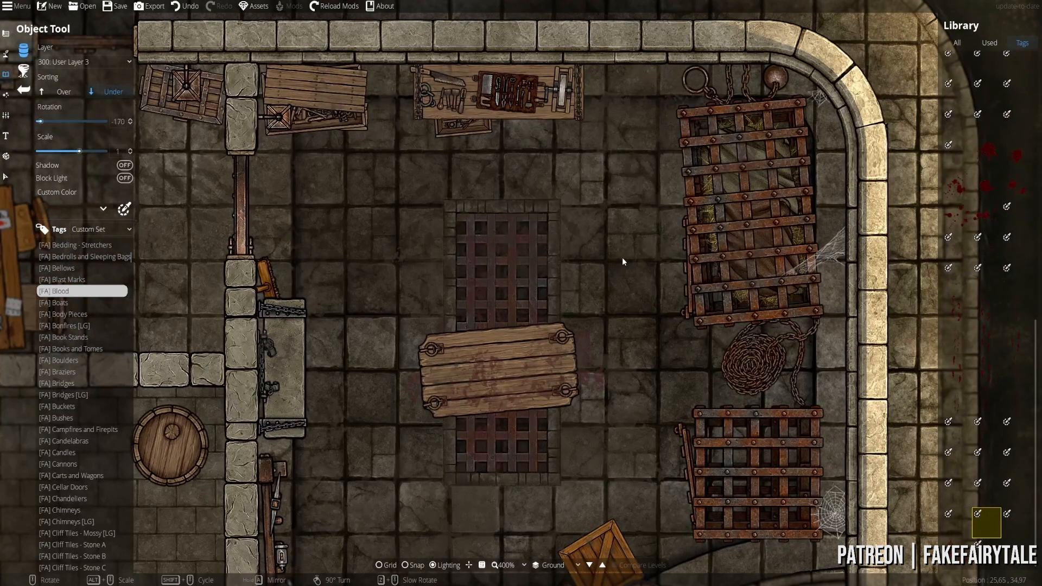
pyautogui.scroll(6, 593, 218)
pyautogui.scroll(-5, 632, 301)
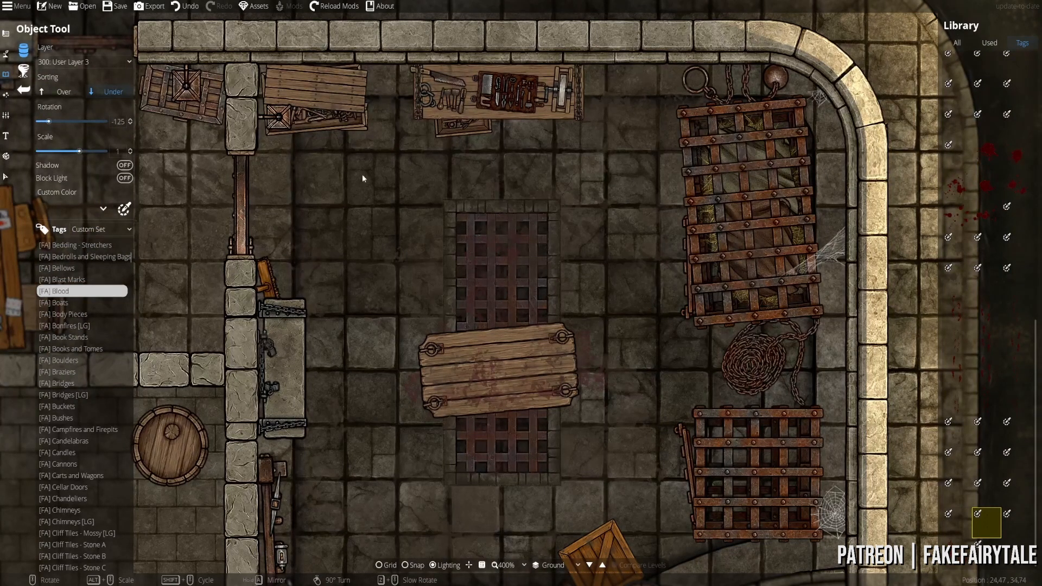
pyautogui.click(96, 62)
pyautogui.click(76, 148)
pyautogui.scroll(12, 655, 333)
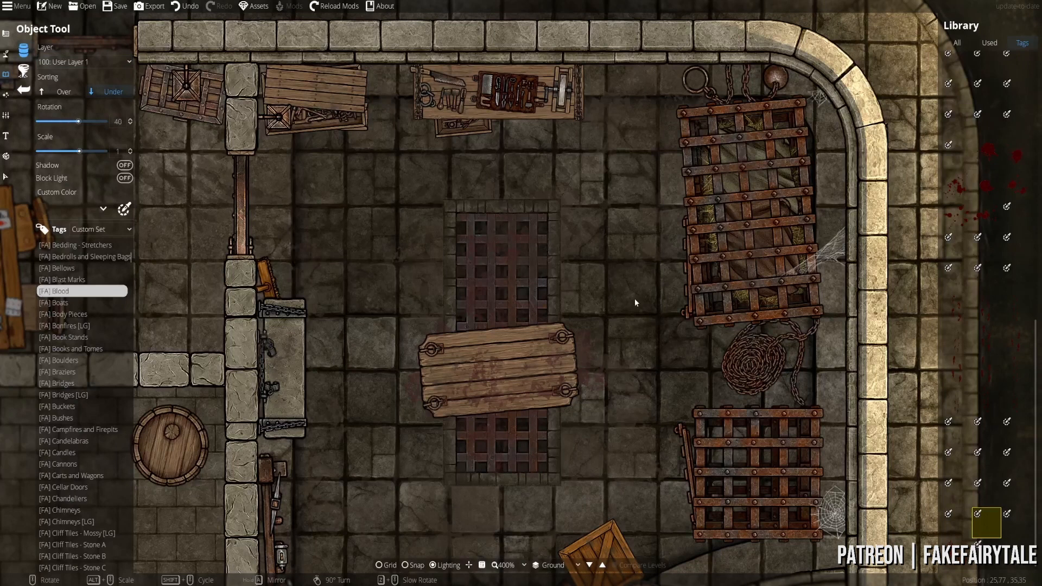
pyautogui.moveTo(649, 434); pyautogui.dragTo(629, 207)
pyautogui.scroll(3, 628, 207)
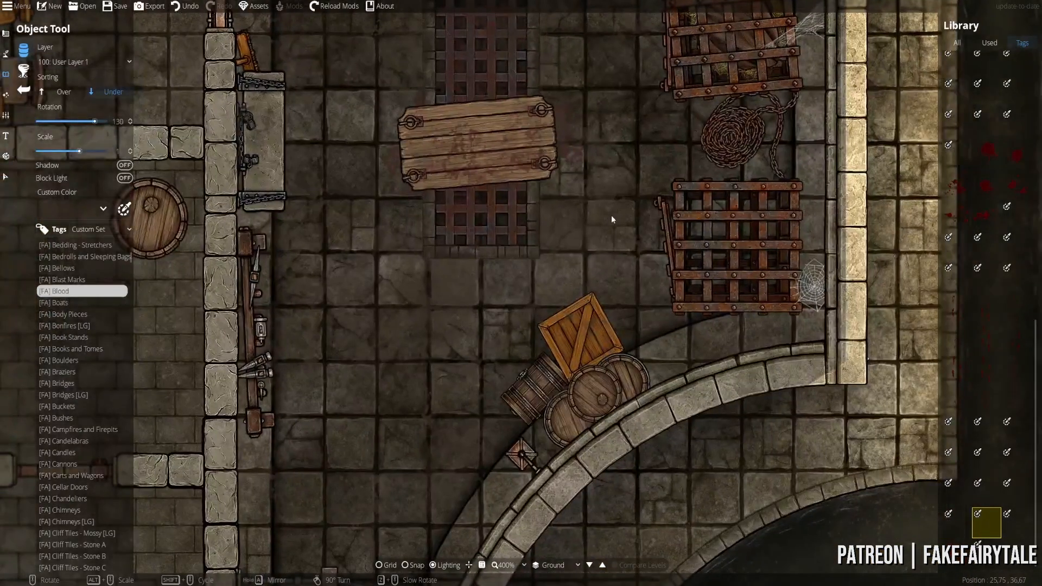
pyautogui.scroll(2, 624, 234)
pyautogui.scroll(-3, 619, 223)
pyautogui.moveTo(399, 471); pyautogui.dragTo(457, 286)
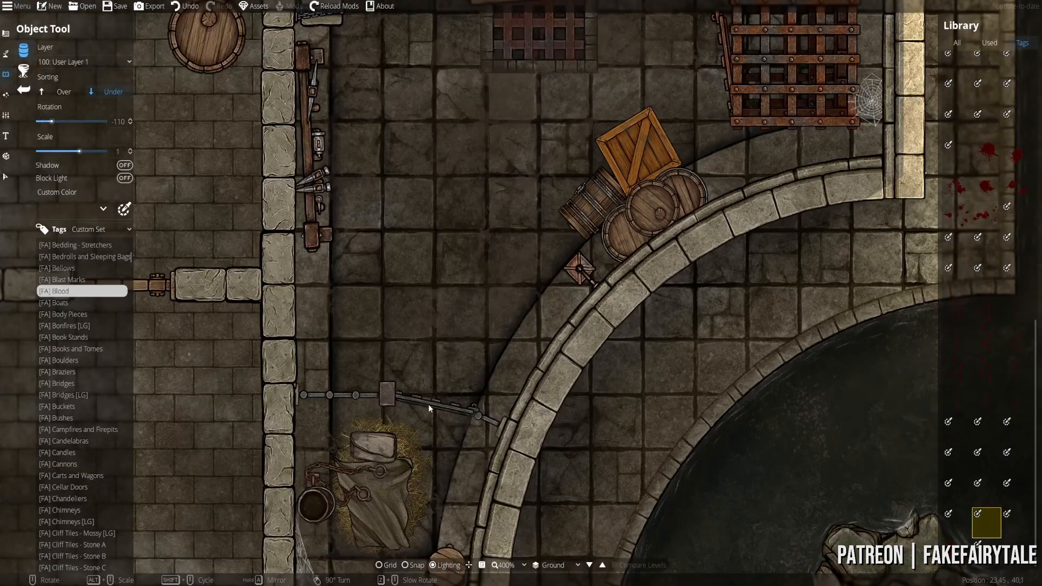
pyautogui.moveTo(446, 93); pyautogui.dragTo(406, 322)
pyautogui.scroll(-1, 394, 424)
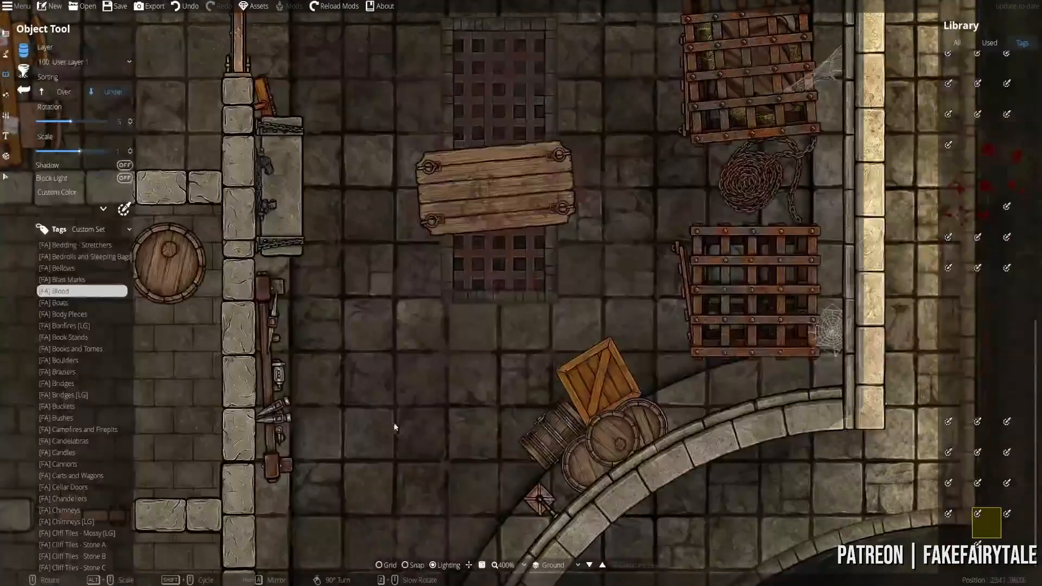
pyautogui.moveTo(360, 102); pyautogui.dragTo(356, 232)
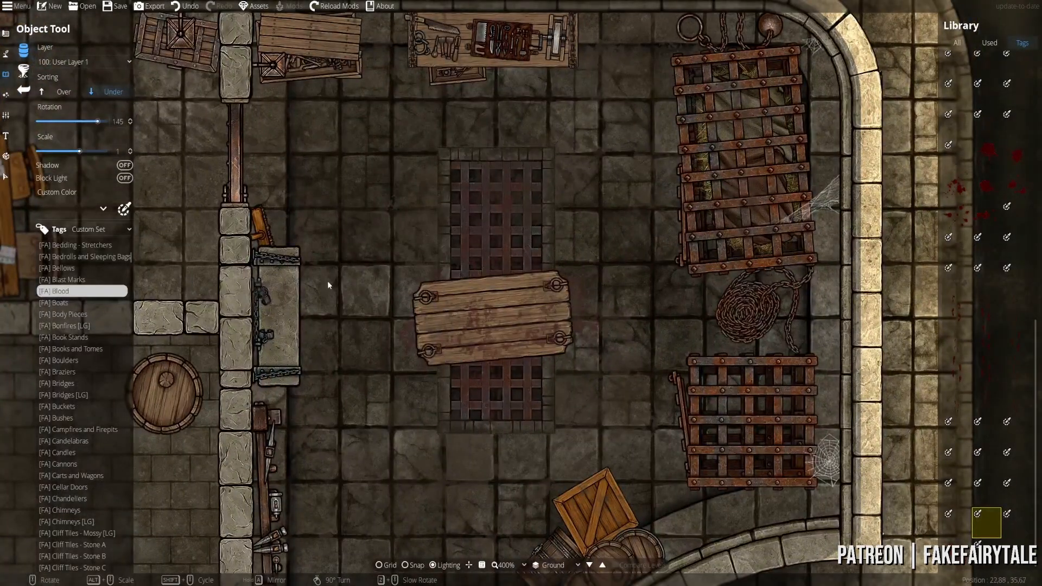
pyautogui.moveTo(456, 461); pyautogui.dragTo(327, 363)
pyautogui.scroll(-10, 326, 363)
pyautogui.scroll(-5, 389, 356)
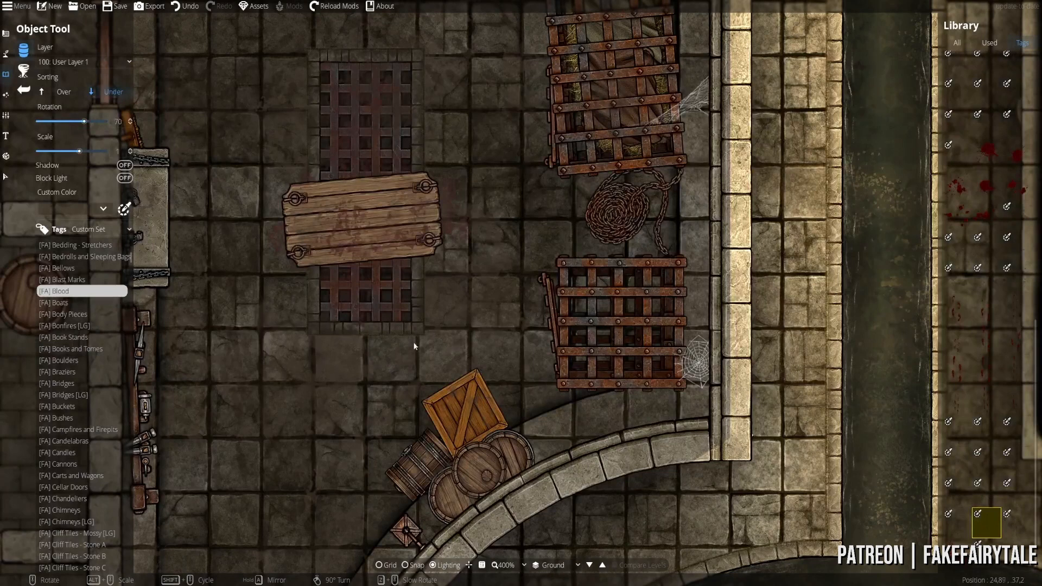
pyautogui.moveTo(414, 342); pyautogui.dragTo(416, 511)
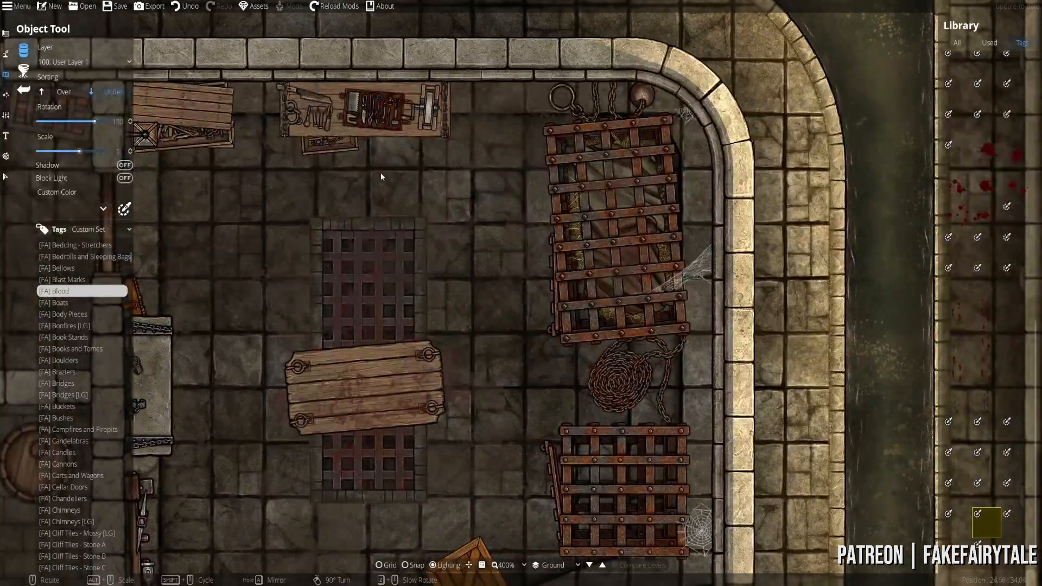
pyautogui.moveTo(264, 307); pyautogui.dragTo(589, 246)
pyautogui.moveTo(431, 213); pyautogui.dragTo(562, 319)
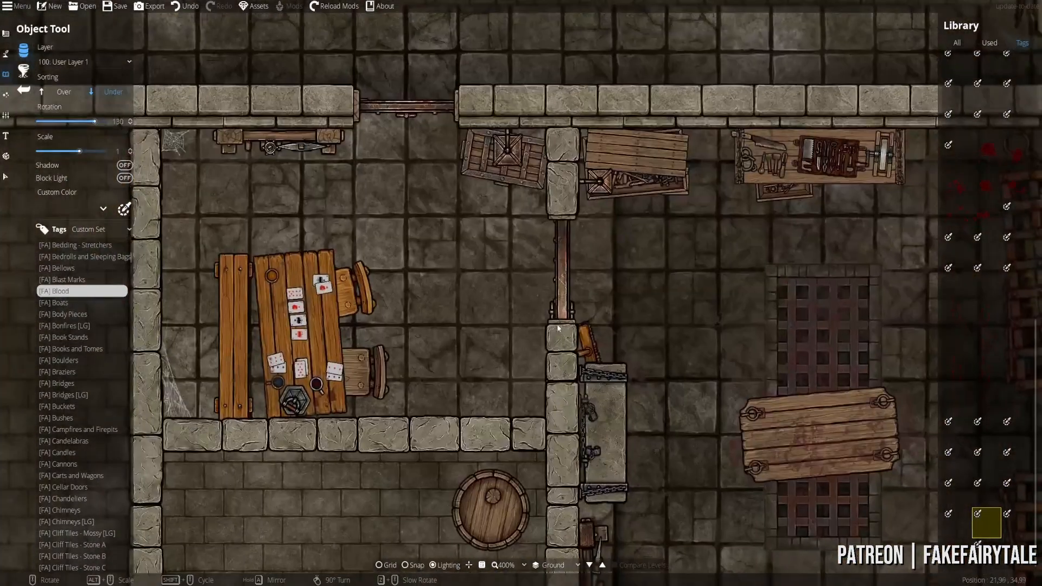
pyautogui.scroll(12, 494, 270)
pyautogui.moveTo(763, 343); pyautogui.dragTo(502, 236)
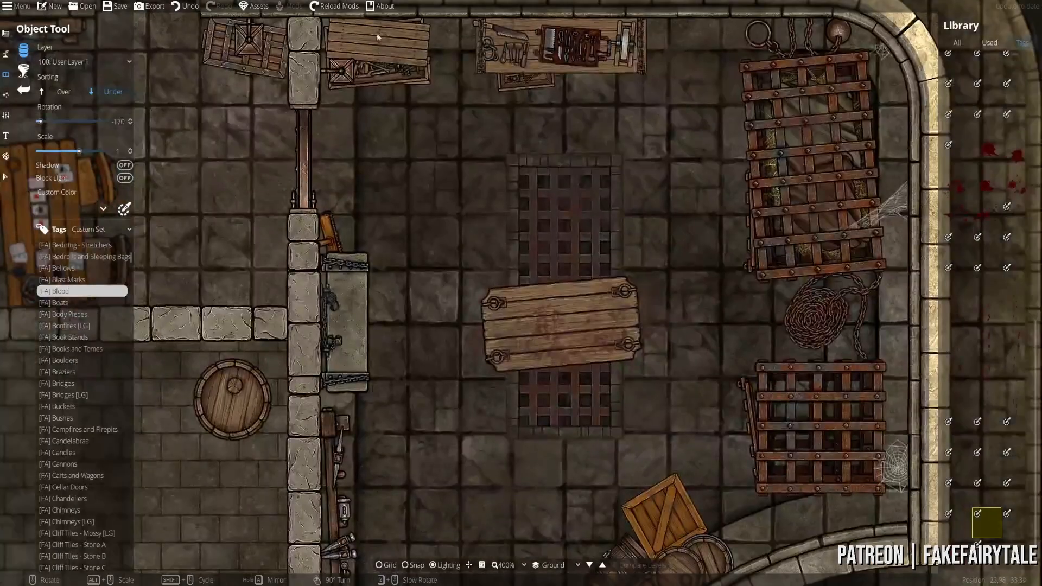
pyautogui.moveTo(424, 232); pyautogui.dragTo(645, 292)
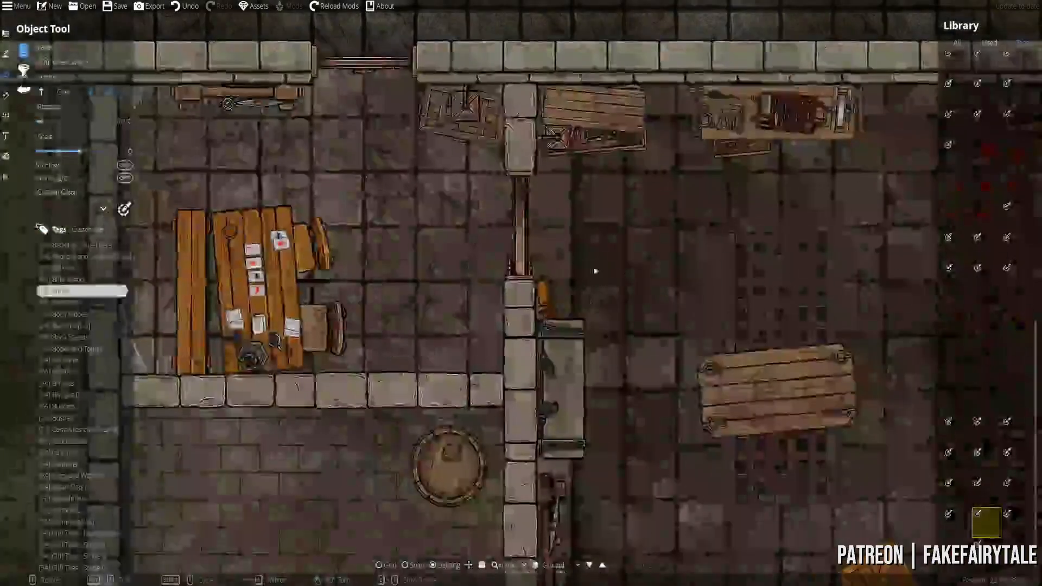
pyautogui.moveTo(435, 254); pyautogui.dragTo(581, 276)
pyautogui.scroll(6, 558, 246)
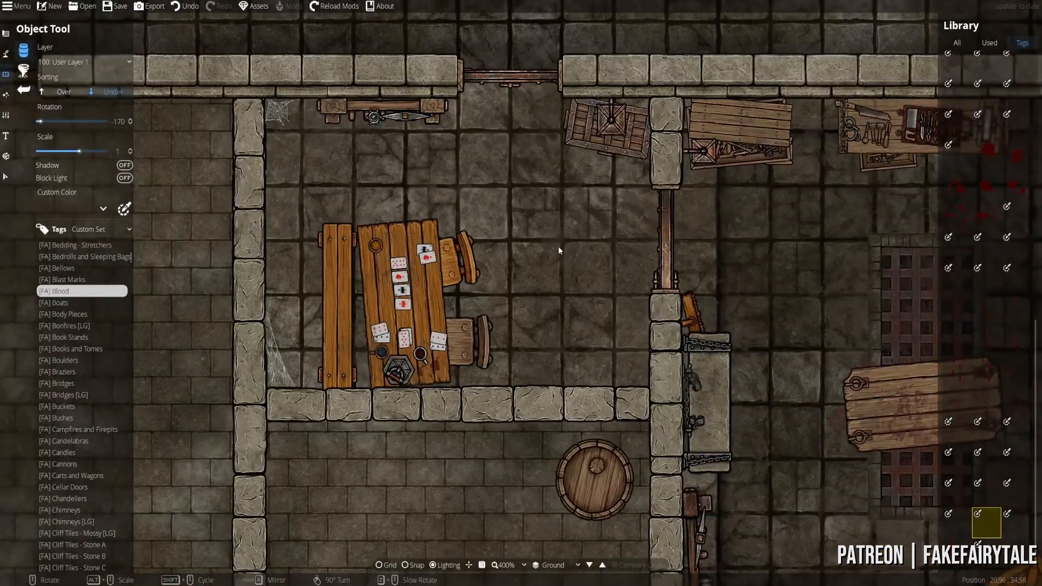
pyautogui.scroll(3, 486, 275)
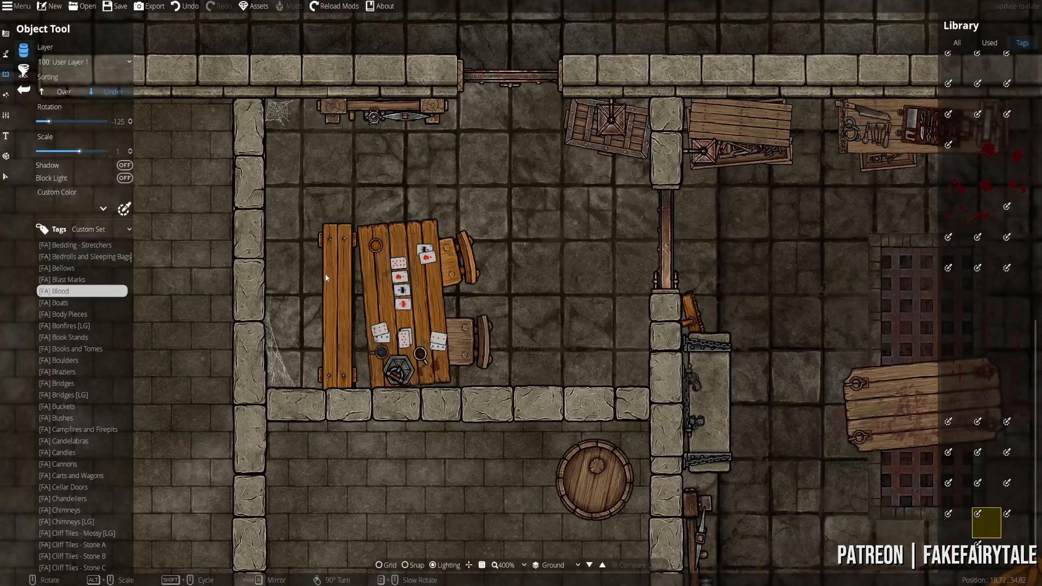
pyautogui.scroll(-12, 318, 274)
pyautogui.scroll(-20, 318, 266)
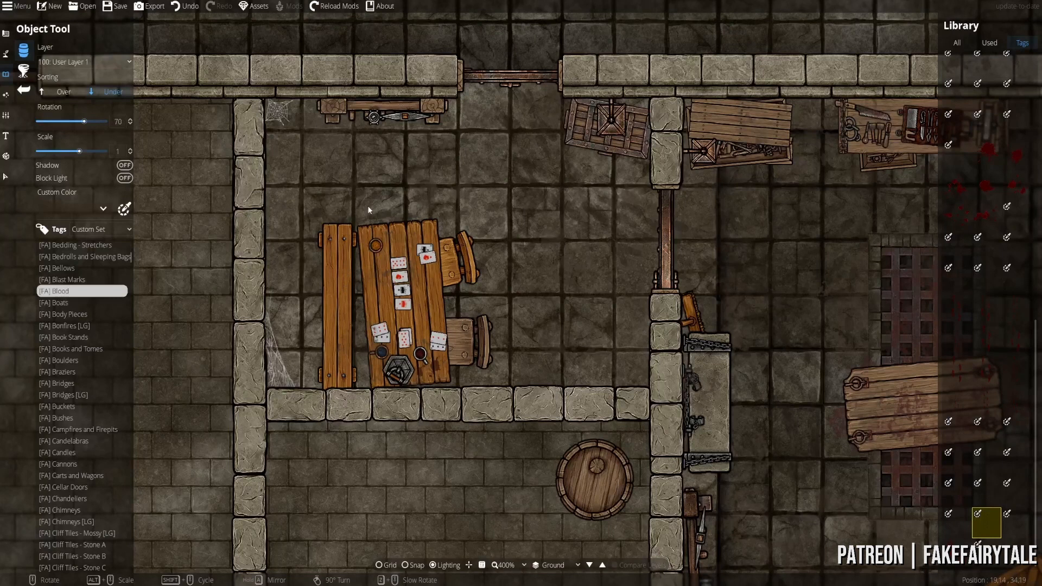
pyautogui.scroll(-6, 314, 306)
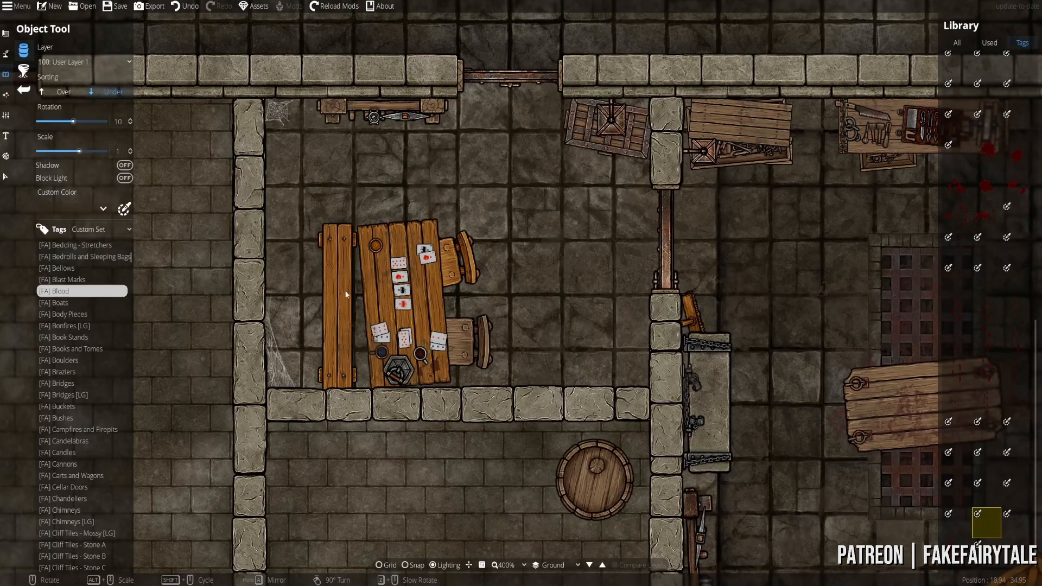
pyautogui.scroll(3, 472, 248)
pyautogui.moveTo(536, 177); pyautogui.dragTo(493, 307)
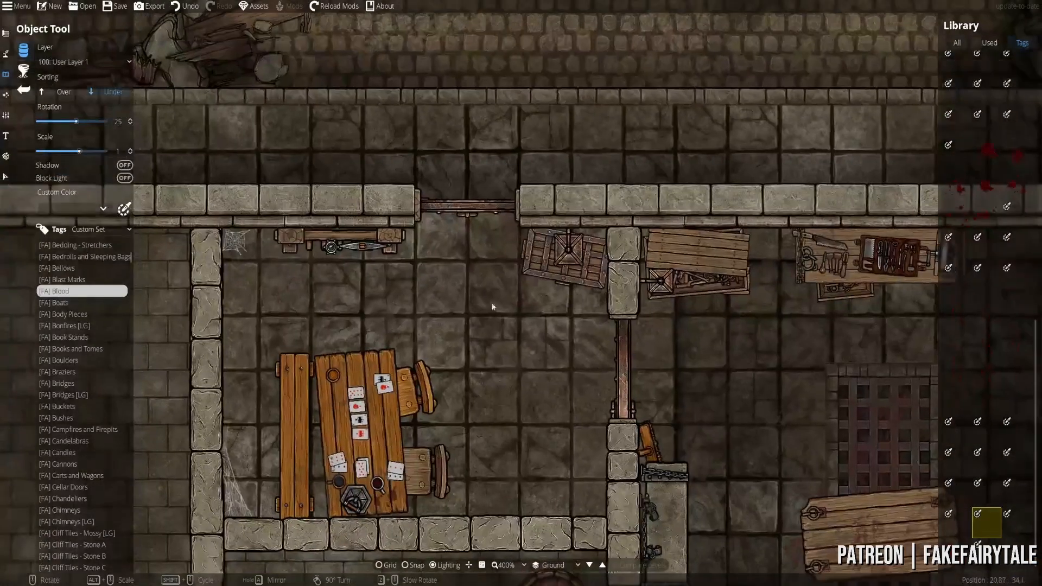
pyautogui.scroll(1, 483, 213)
pyautogui.moveTo(482, 211); pyautogui.dragTo(475, 322)
# - Sort new objects Over existing ones and place them on 200: User Layer 2
pyautogui.click(64, 91)
pyautogui.click(81, 62)
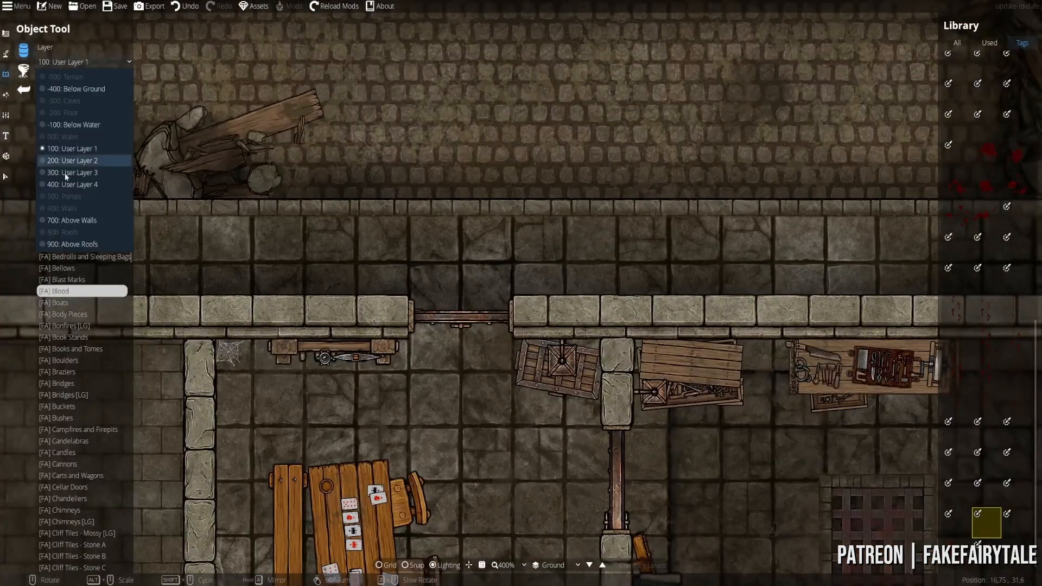
pyautogui.click(70, 158)
# - Pan across the card-table room, torture room and middle room with the barrel
pyautogui.scroll(7, 425, 296)
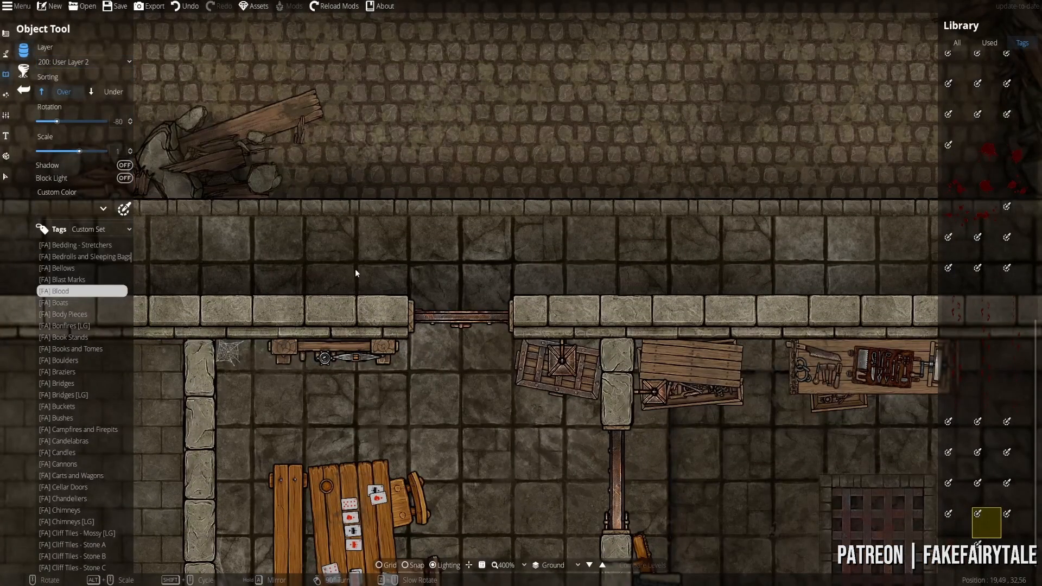
pyautogui.scroll(2, 496, 291)
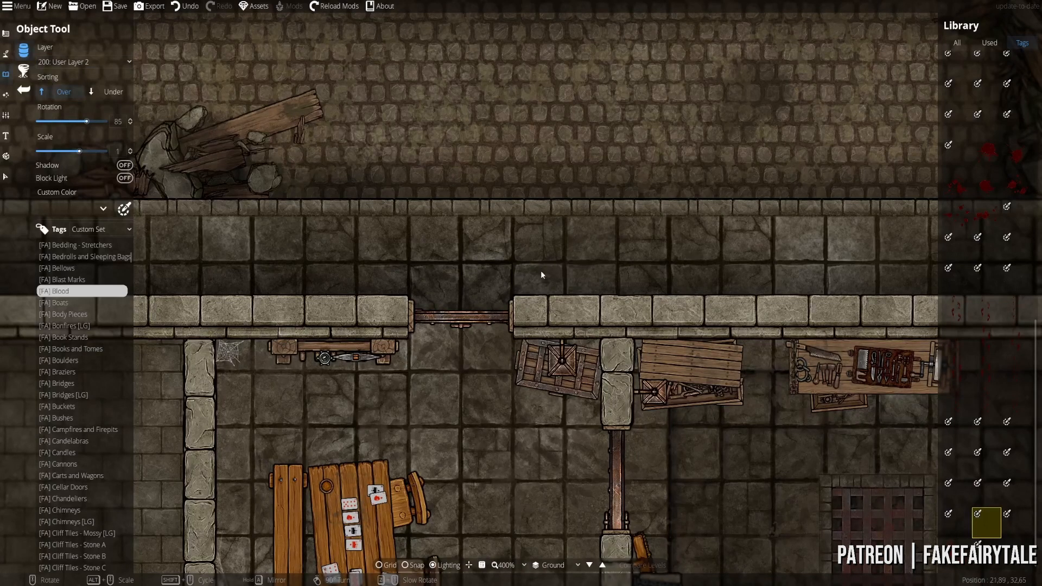
pyautogui.moveTo(532, 536); pyautogui.dragTo(481, 242)
pyautogui.scroll(-5, 504, 240)
pyautogui.moveTo(732, 256); pyautogui.dragTo(491, 219)
pyautogui.moveTo(615, 319); pyautogui.dragTo(638, 37)
pyautogui.scroll(-1, 690, 273)
pyautogui.scroll(-1, 645, 253)
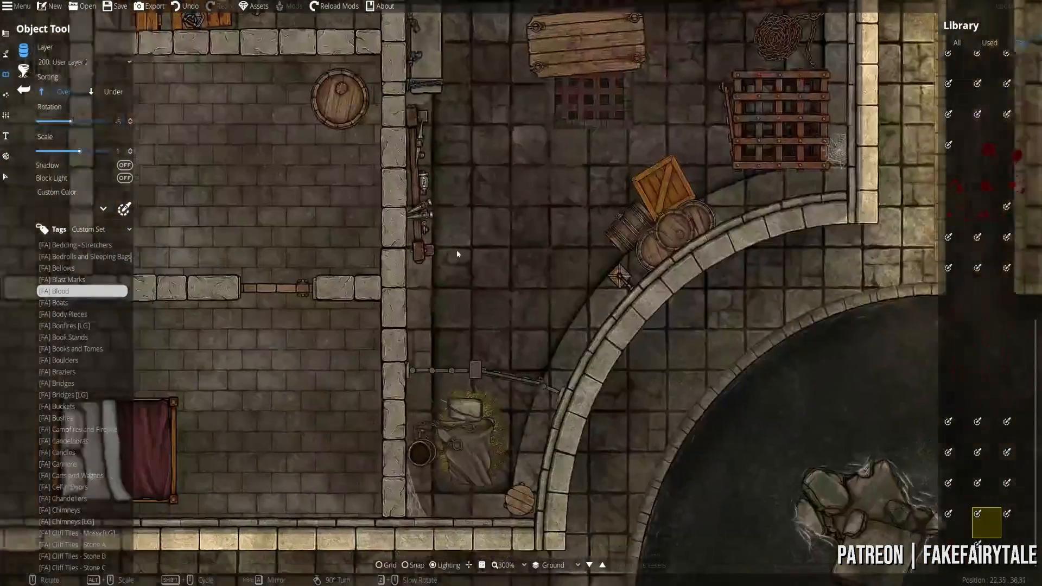
pyautogui.moveTo(456, 254); pyautogui.dragTo(665, 420)
pyautogui.moveTo(451, 360); pyautogui.dragTo(494, 460)
pyautogui.moveTo(736, 243); pyautogui.dragTo(646, 288)
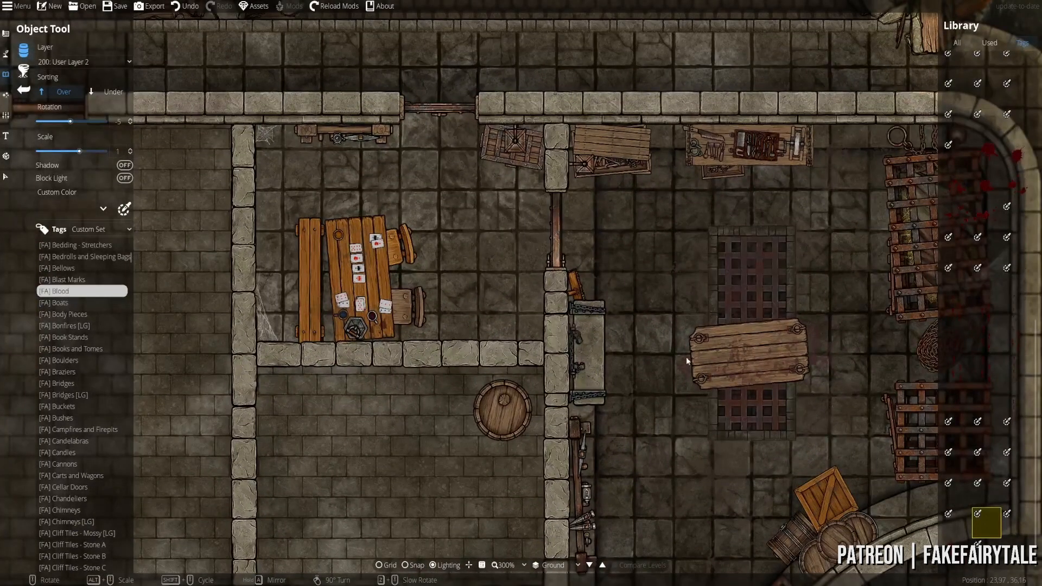
pyautogui.moveTo(686, 360); pyautogui.dragTo(672, 166)
pyautogui.moveTo(379, 276); pyautogui.dragTo(460, 245)
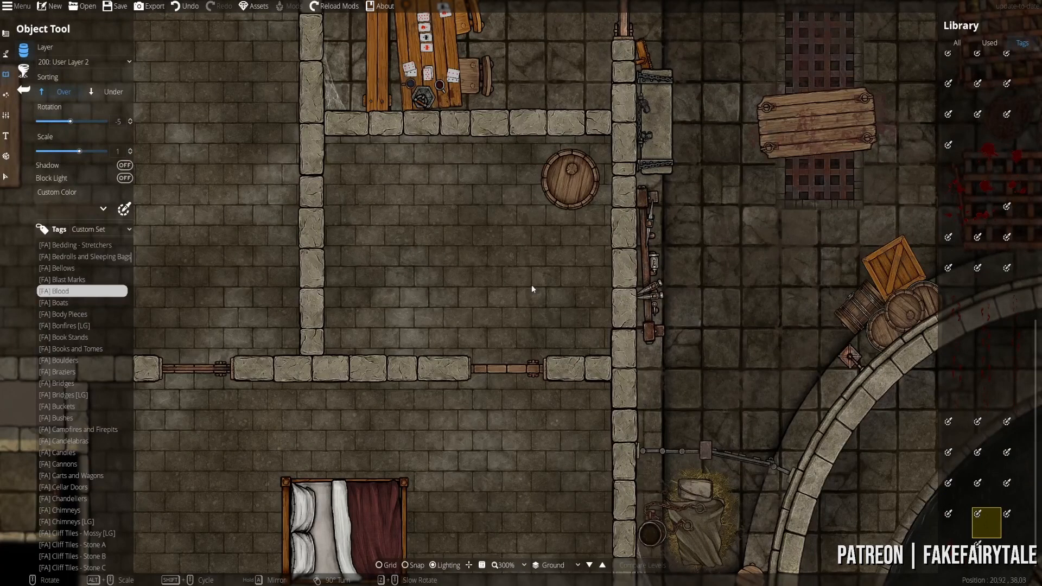
# - Delete the barrel from the middle room
pyautogui.click(5, 176)
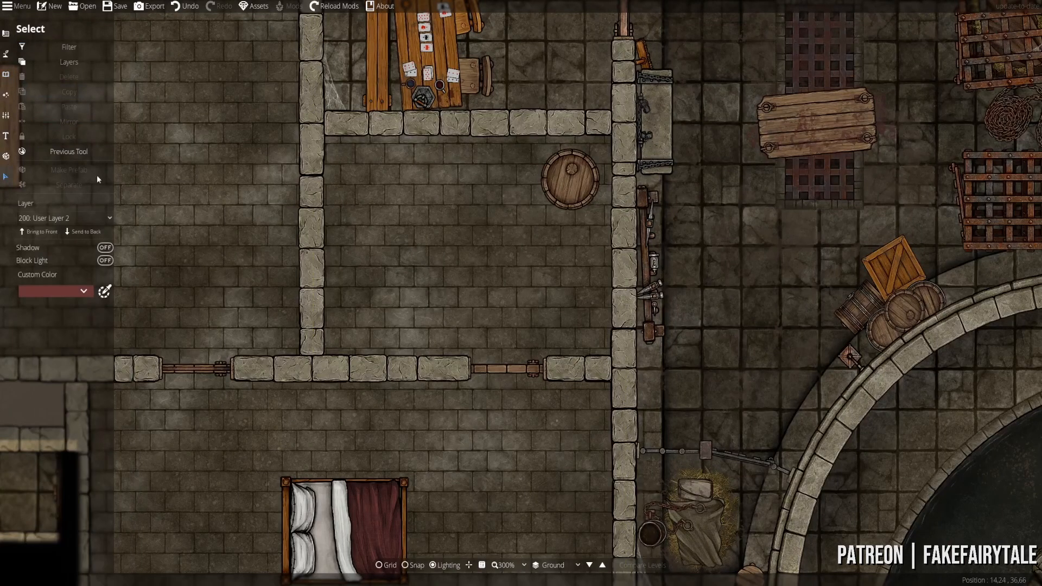
pyautogui.click(565, 179)
pyautogui.press('Delete')
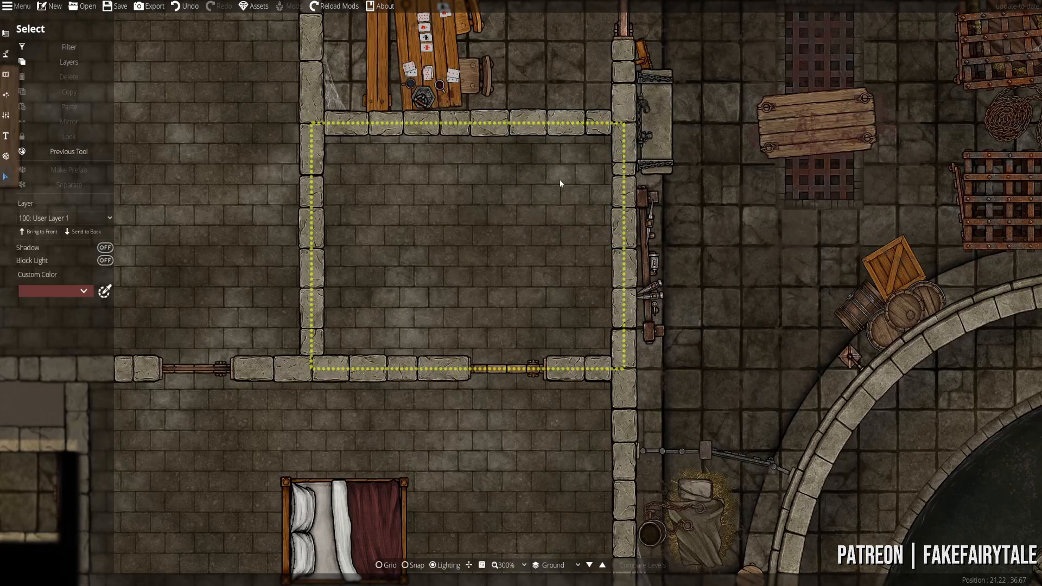
# - Back in the Object Tool, set the Library to All and filter it by 'blood'
pyautogui.click(5, 74)
pyautogui.click(42, 56)
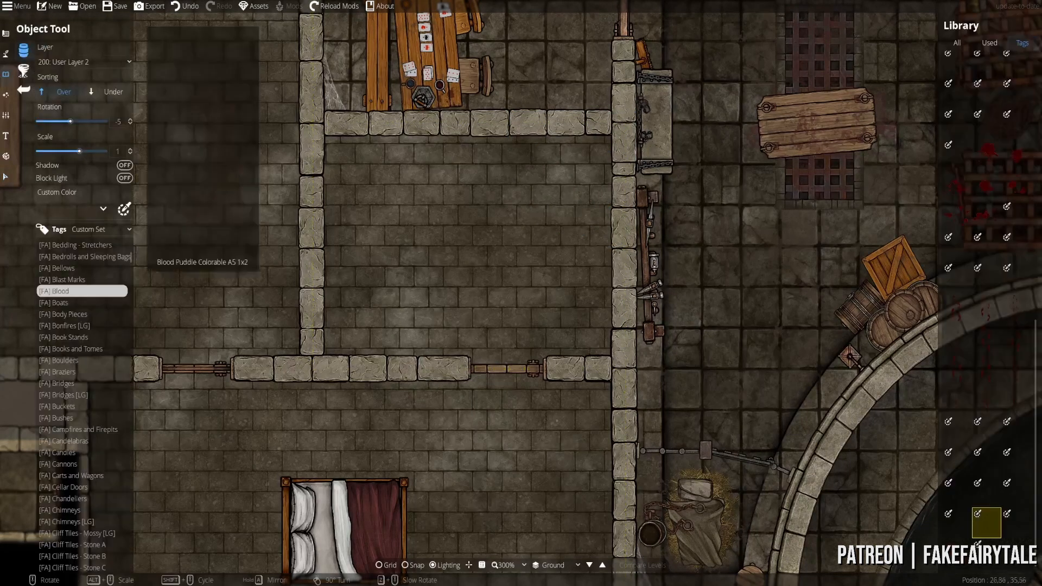
pyautogui.click(957, 43)
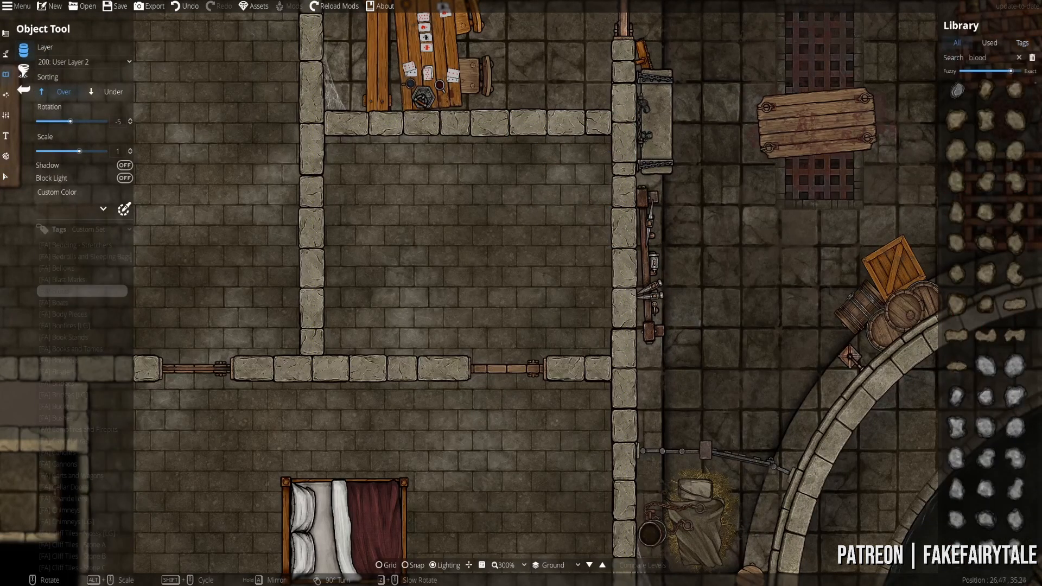
pyautogui.click(995, 58)
# - Pan and zoom across the map to survey the card-table room, bed room and upper rooms
pyautogui.moveTo(365, 216); pyautogui.dragTo(604, 309)
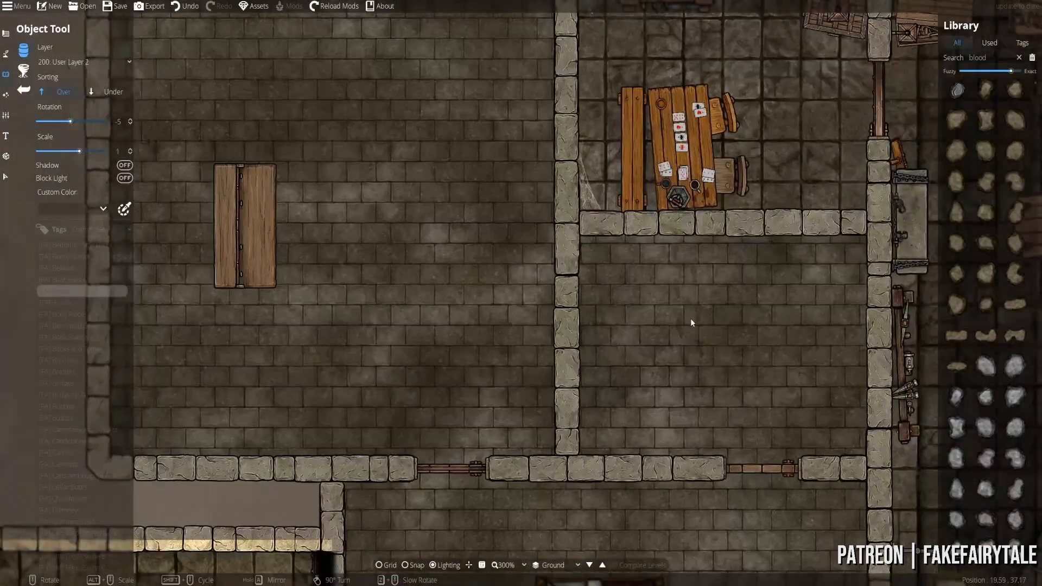
pyautogui.scroll(-5, 691, 309)
pyautogui.moveTo(621, 245); pyautogui.dragTo(574, 201)
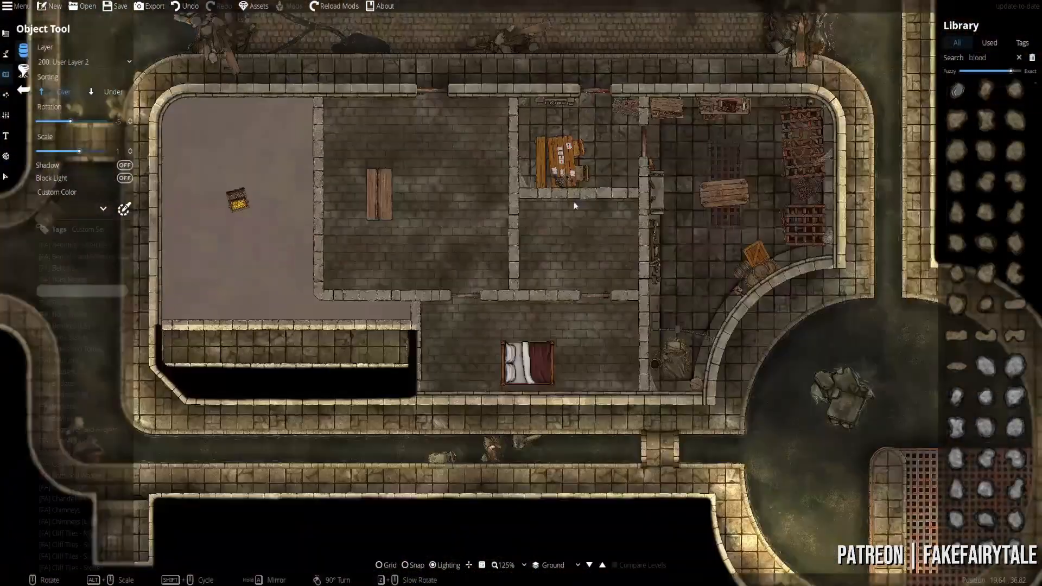
pyautogui.scroll(5, 559, 326)
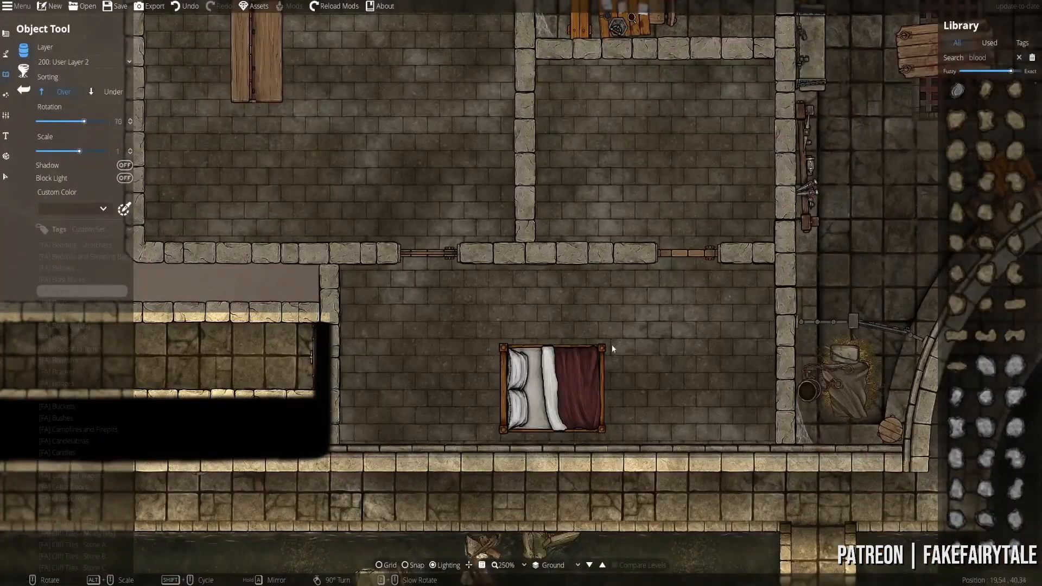
pyautogui.scroll(3, 559, 333)
pyautogui.moveTo(656, 220); pyautogui.dragTo(562, 266)
pyautogui.moveTo(546, 405); pyautogui.dragTo(461, 234)
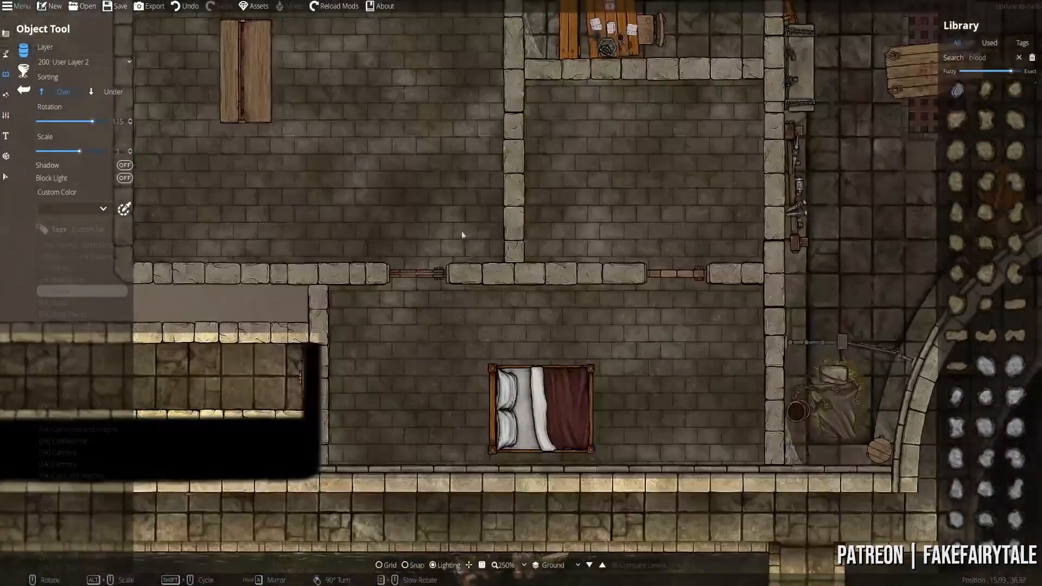
pyautogui.moveTo(616, 329); pyautogui.dragTo(565, 352)
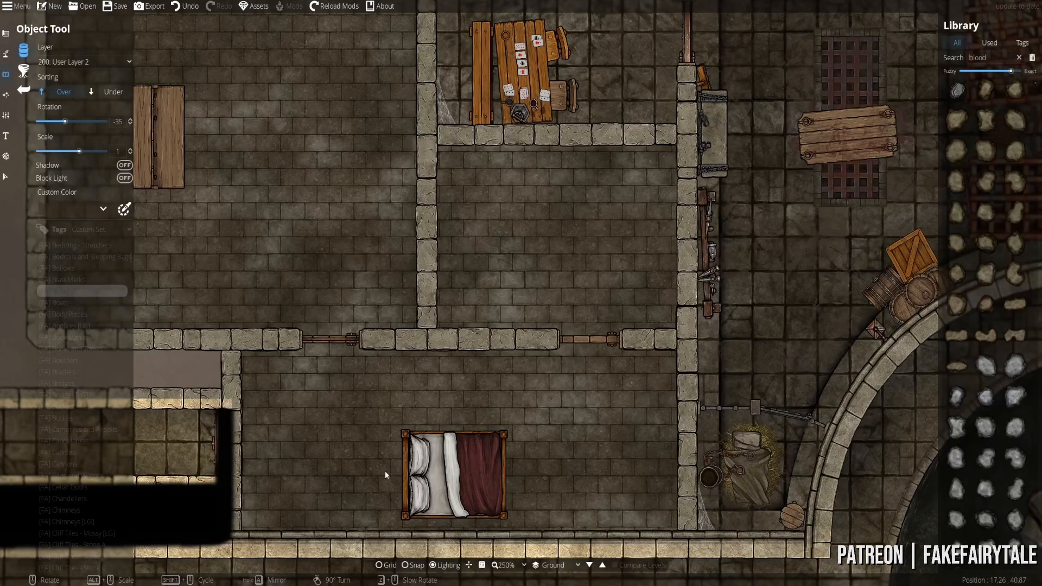
pyautogui.moveTo(512, 387); pyautogui.dragTo(606, 468)
pyautogui.moveTo(351, 293); pyautogui.dragTo(517, 442)
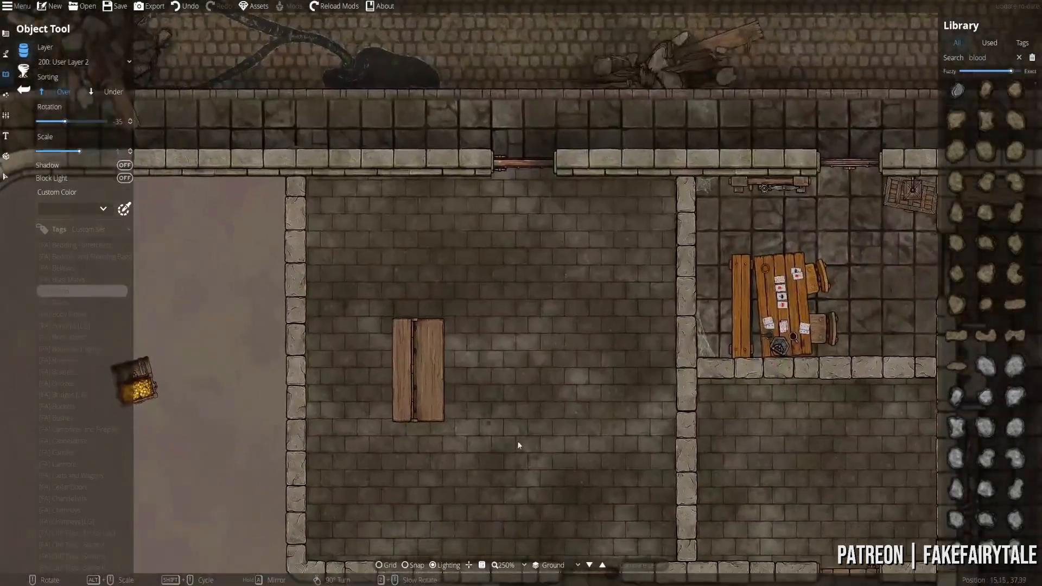
pyautogui.moveTo(620, 377); pyautogui.dragTo(399, 217)
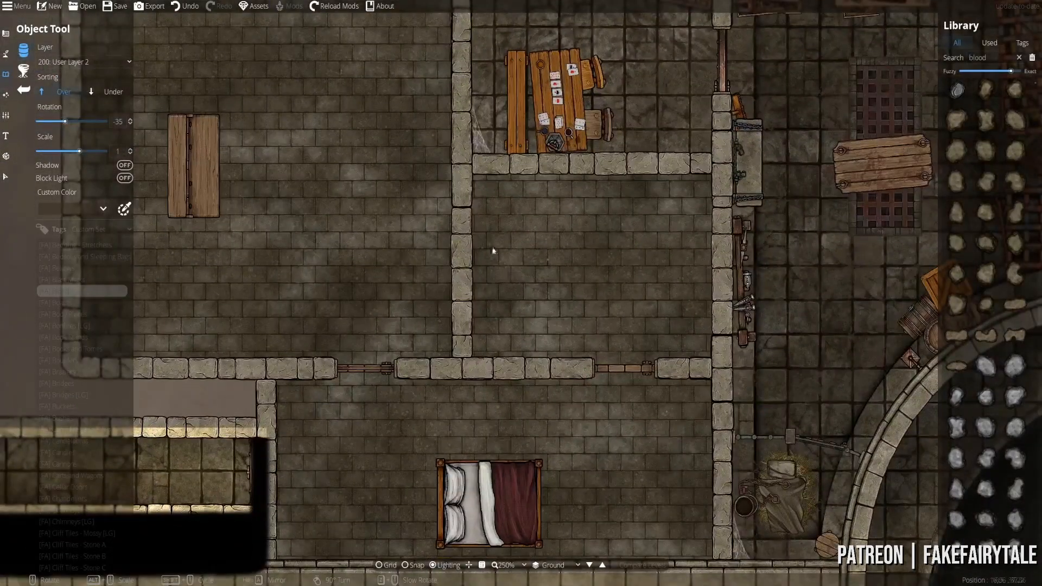
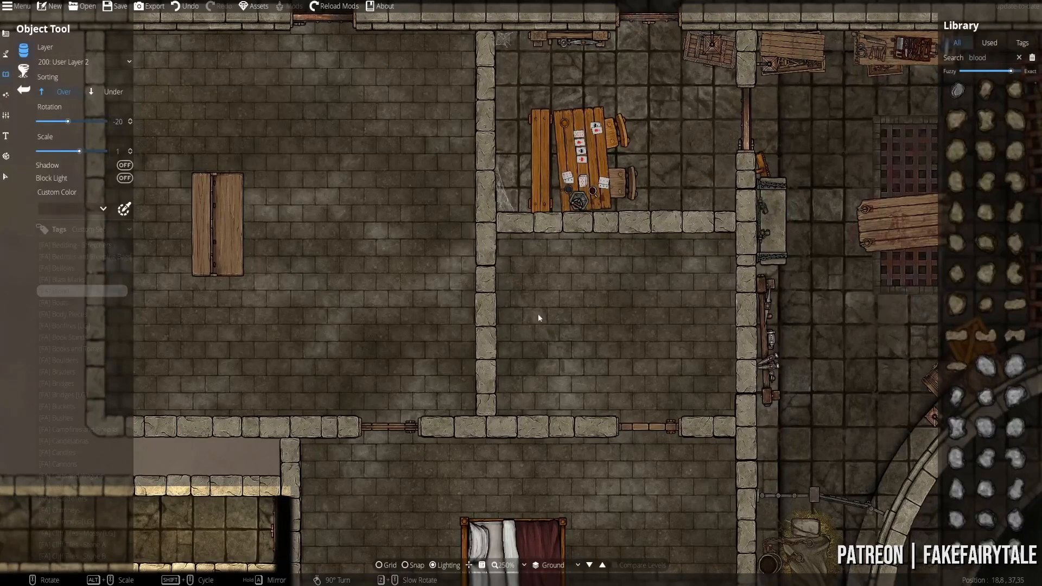
# - Select the treasure chest in the grey-floored room and delete it
pyautogui.moveTo(641, 305); pyautogui.dragTo(645, 496)
pyautogui.scroll(-4, 635, 434)
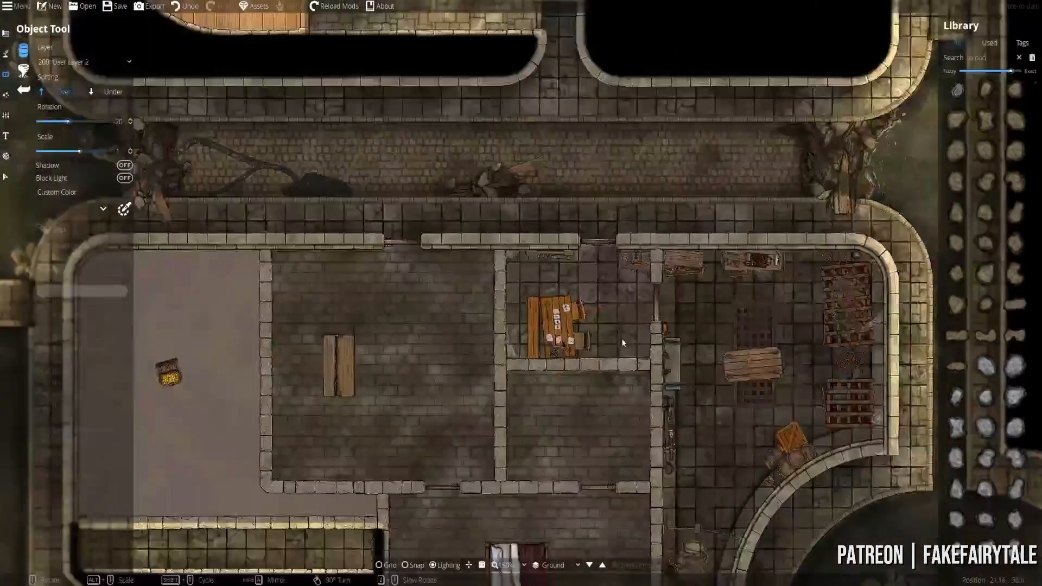
pyautogui.moveTo(519, 219); pyautogui.dragTo(536, 533)
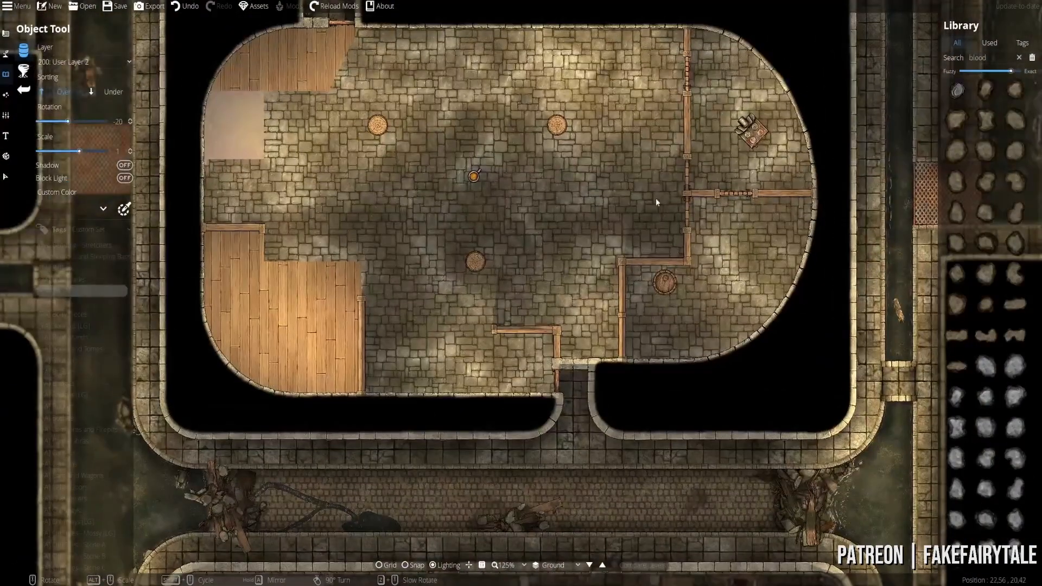
pyautogui.moveTo(468, 217); pyautogui.dragTo(503, 495)
pyautogui.moveTo(492, 231); pyautogui.dragTo(421, 187)
pyautogui.moveTo(444, 501); pyautogui.dragTo(422, 209)
pyautogui.scroll(-2, 419, 369)
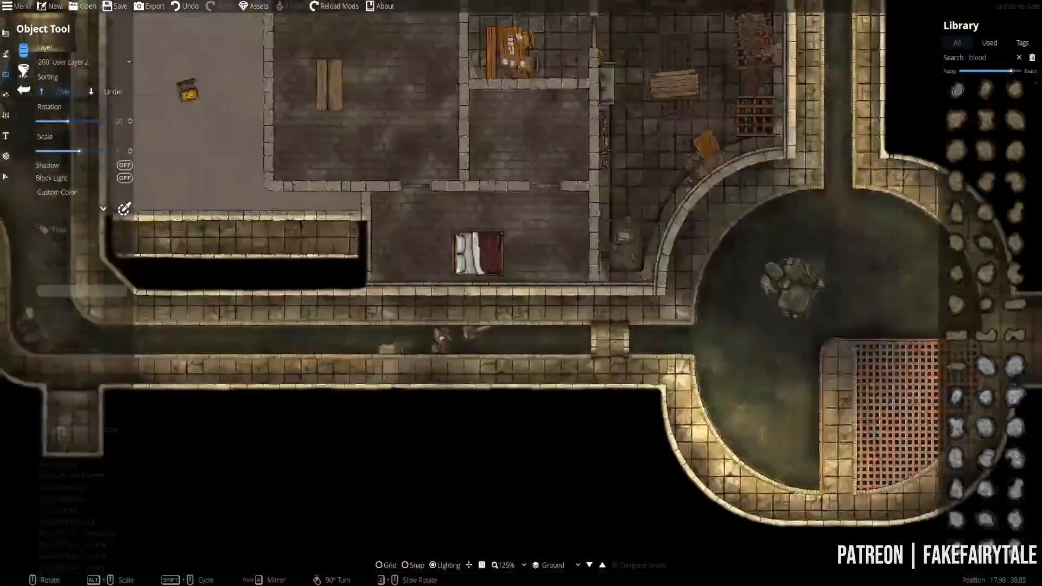
pyautogui.scroll(5, 352, 289)
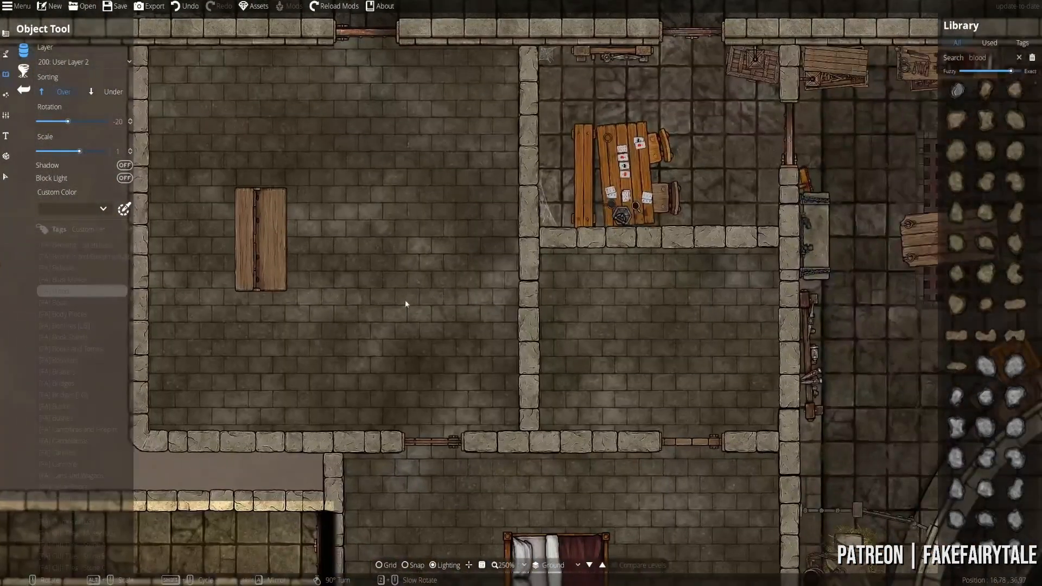
pyautogui.moveTo(406, 302); pyautogui.dragTo(765, 288)
pyautogui.click(7, 177)
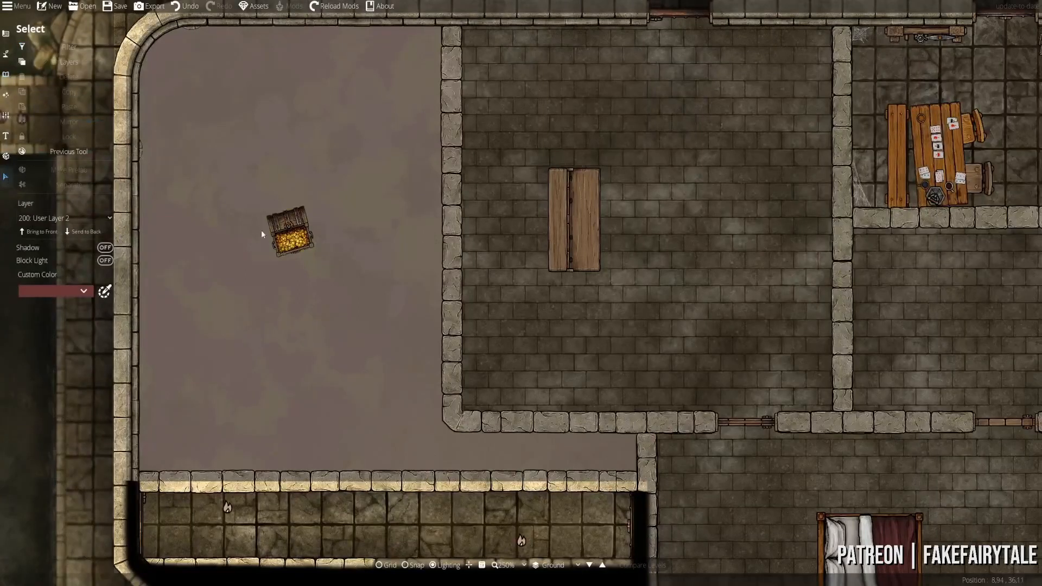
pyautogui.click(289, 229)
pyautogui.moveTo(297, 241); pyautogui.dragTo(304, 267)
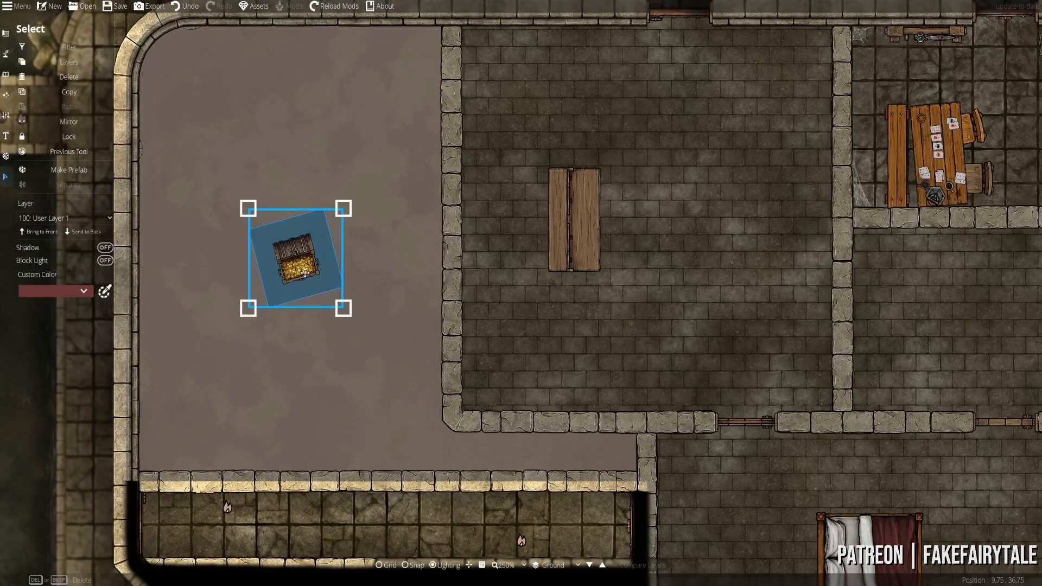
pyautogui.press('Delete')
# - Center the empty stone room below the card-table room and return to the Object Tool
pyautogui.moveTo(528, 343); pyautogui.dragTo(534, 393)
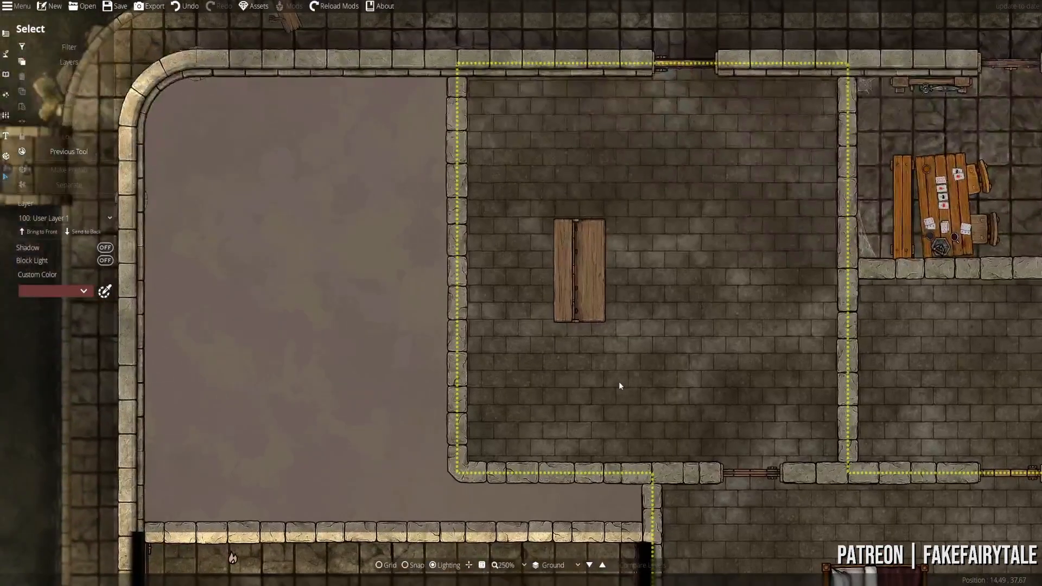
pyautogui.scroll(-4, 619, 382)
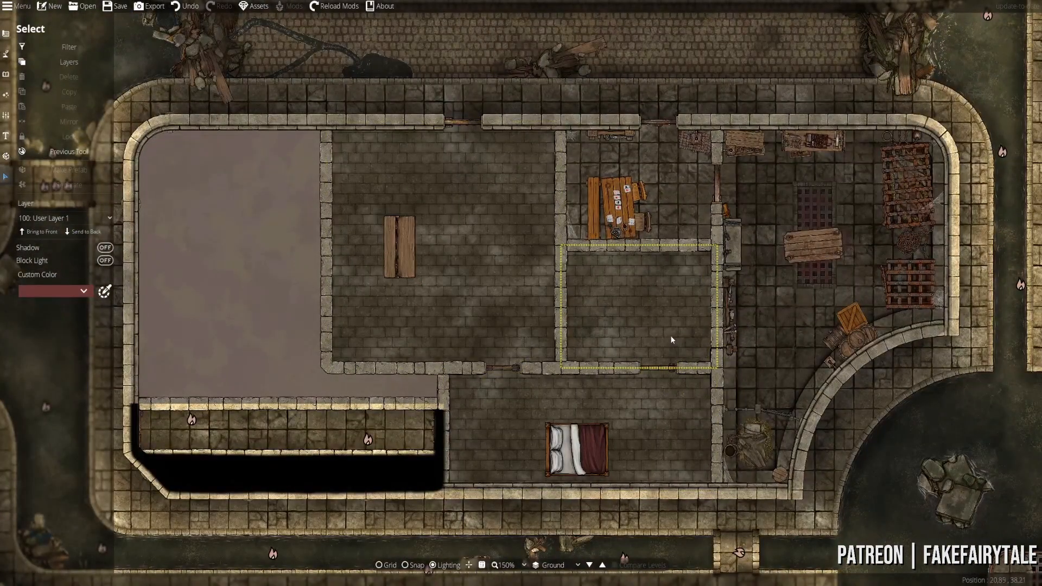
pyautogui.moveTo(657, 334); pyautogui.dragTo(597, 327)
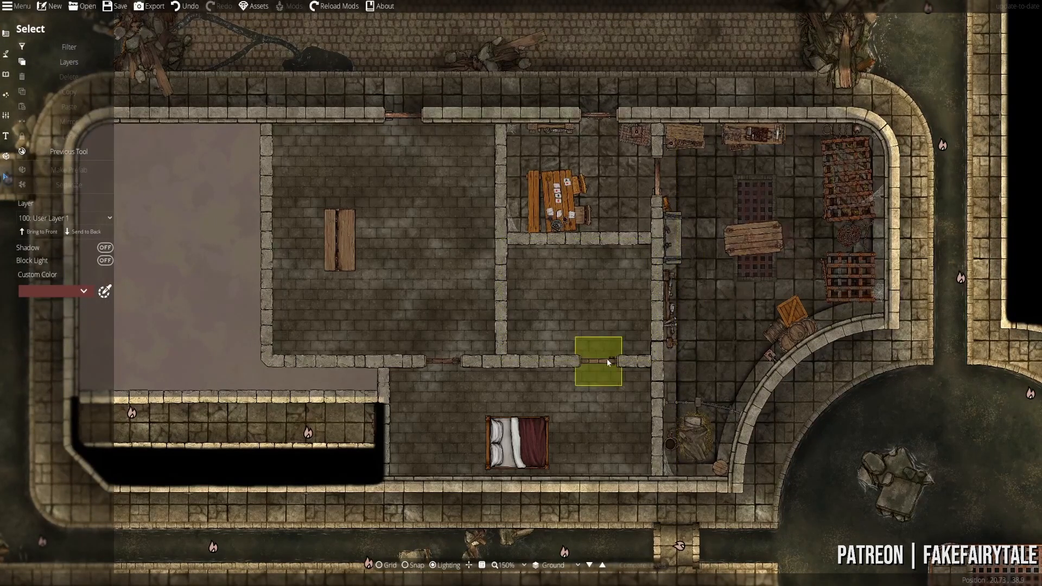
pyautogui.scroll(5, 600, 389)
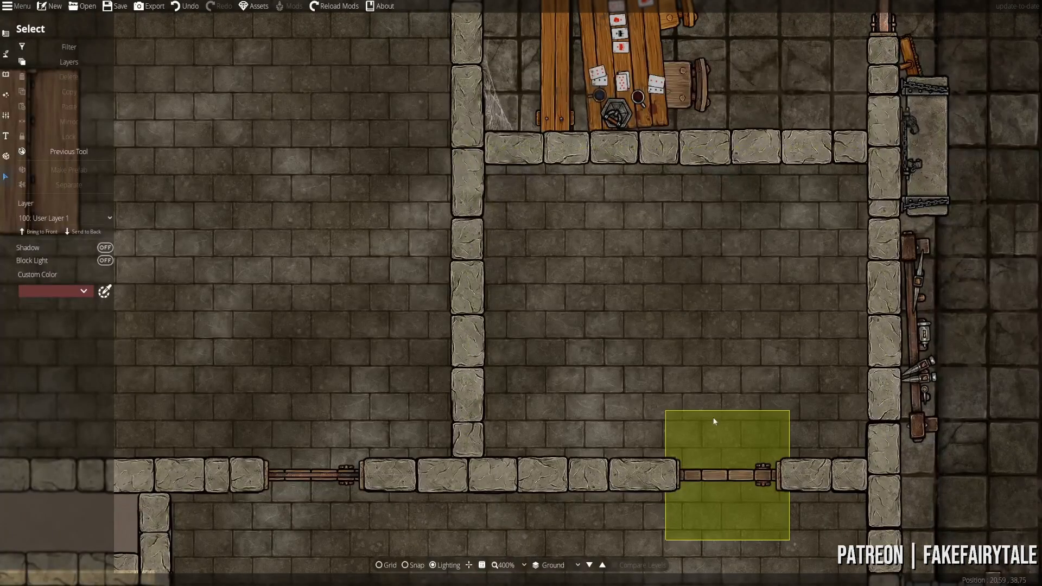
pyautogui.moveTo(622, 373); pyautogui.dragTo(517, 227)
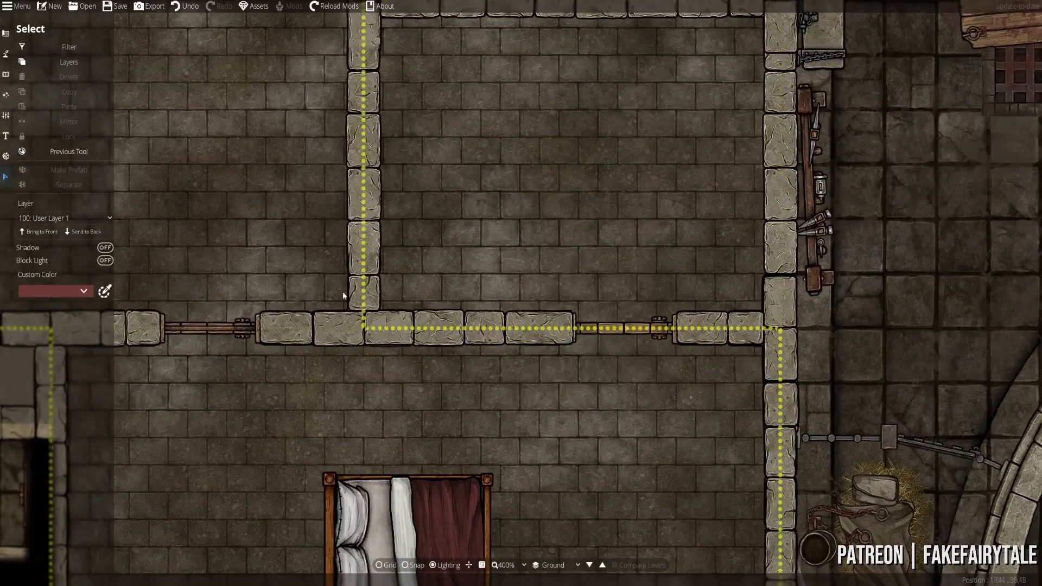
pyautogui.moveTo(473, 206); pyautogui.dragTo(527, 306)
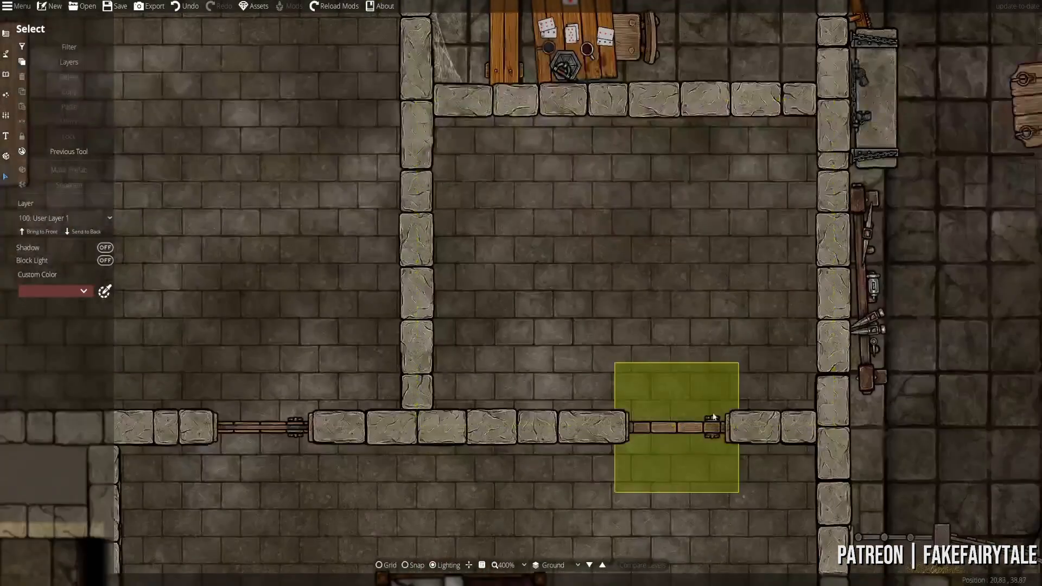
pyautogui.scroll(-1, 585, 318)
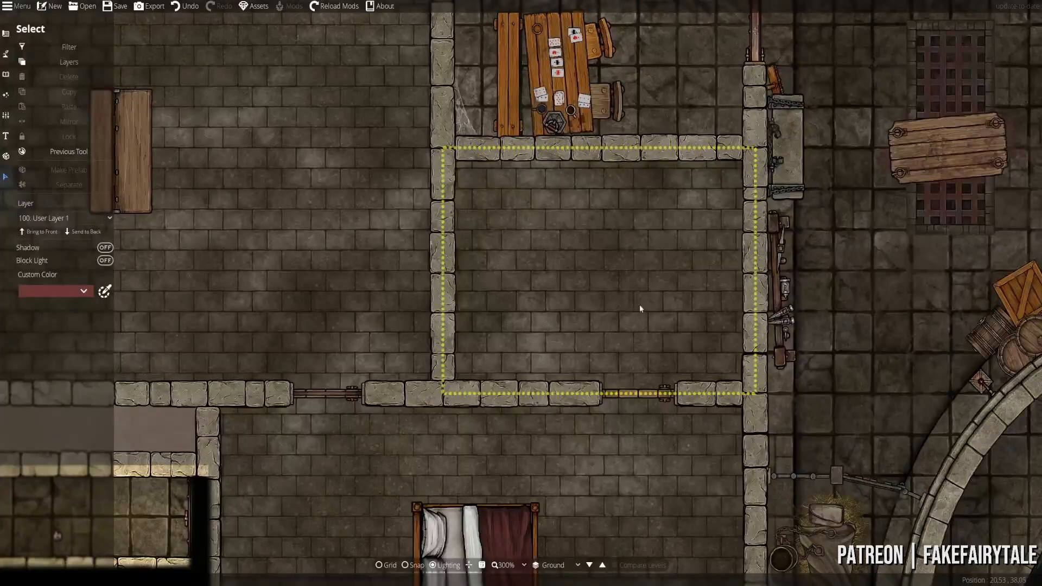
pyautogui.scroll(-1, 532, 358)
pyautogui.scroll(2, 536, 356)
pyautogui.moveTo(546, 373); pyautogui.dragTo(545, 281)
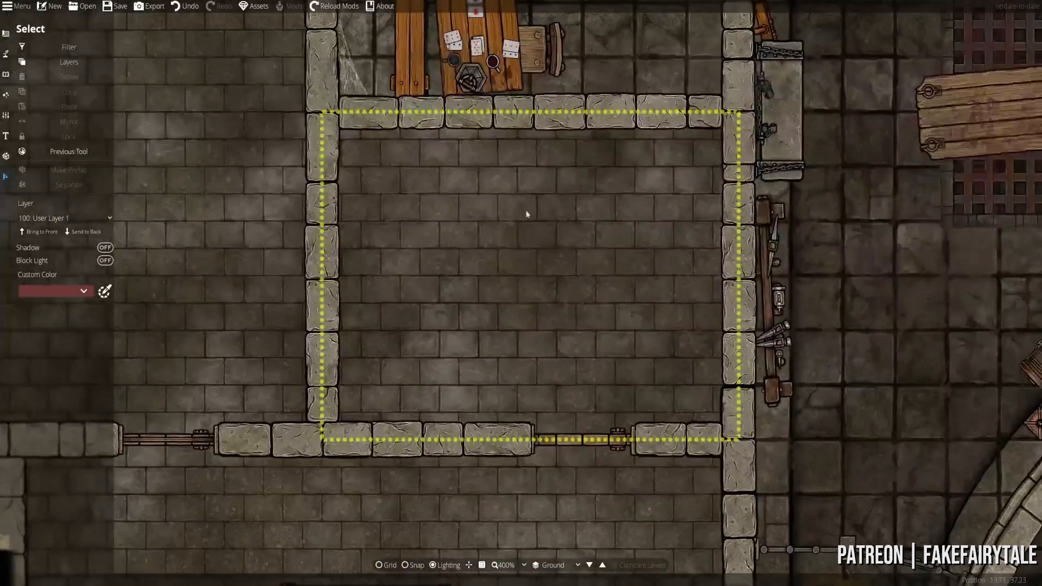
pyautogui.click(5, 78)
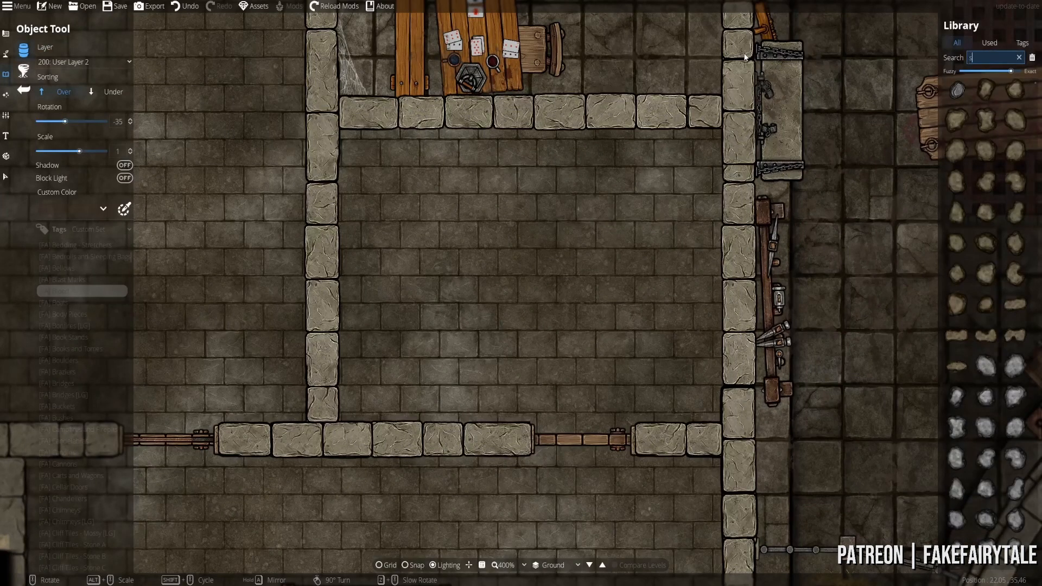
# - Search the library for shelves and compare the long shelf and bookcase pieces
pyautogui.write('s')
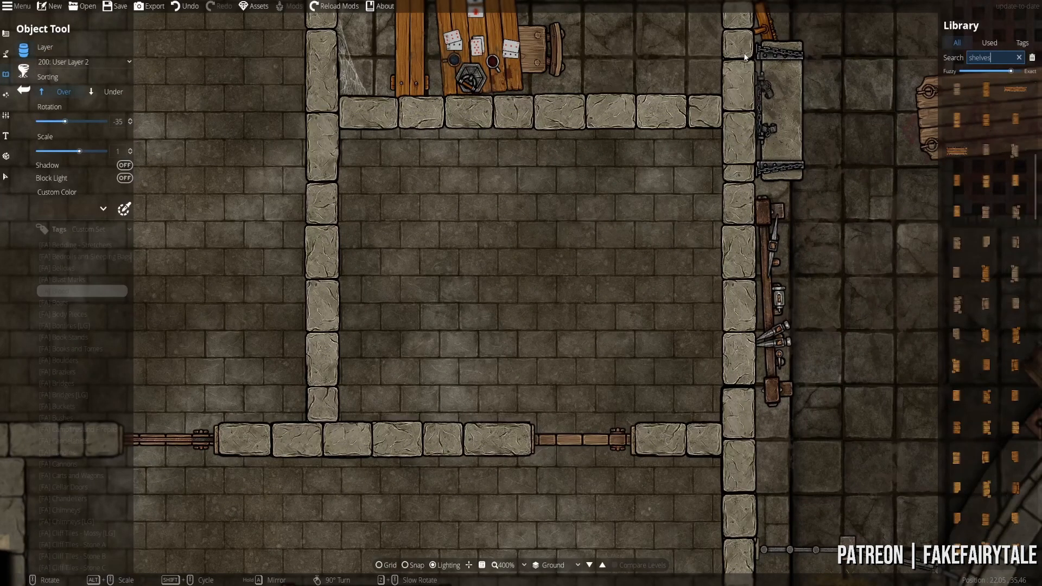
pyautogui.moveTo(996, 214)
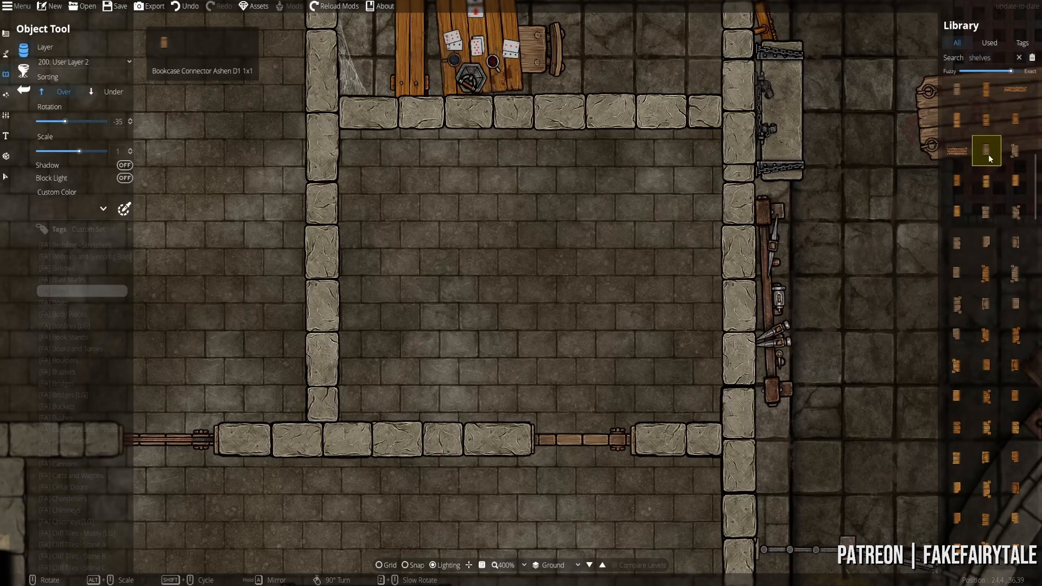
pyautogui.click(956, 150)
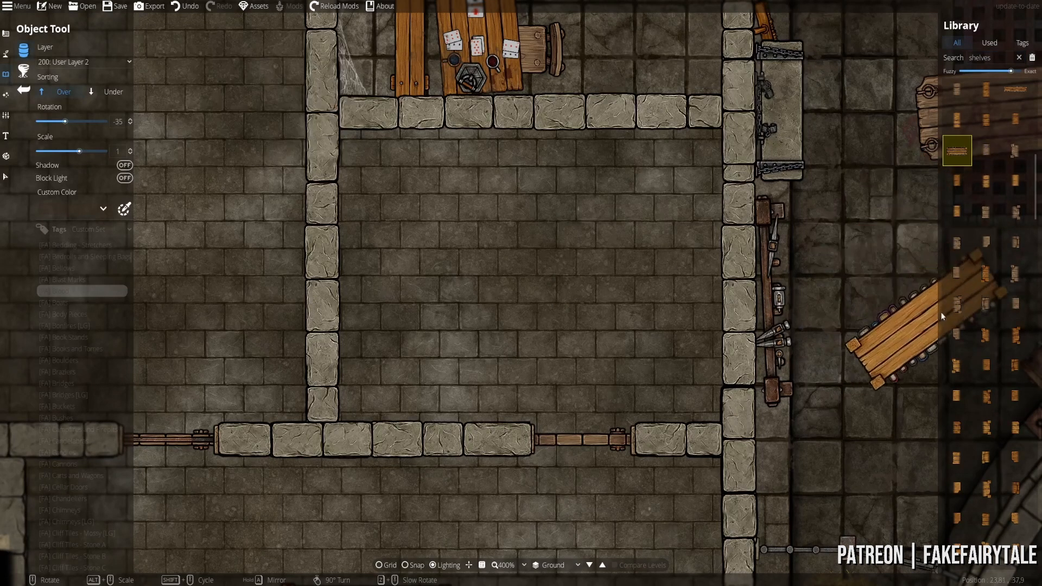
pyautogui.click(986, 274)
pyautogui.scroll(2, 621, 273)
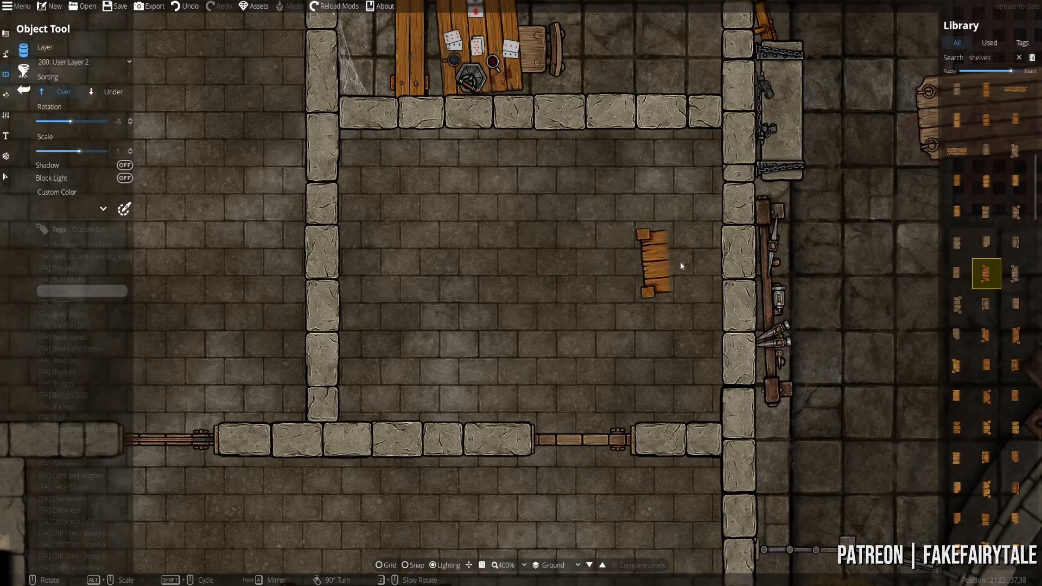
pyautogui.click(956, 304)
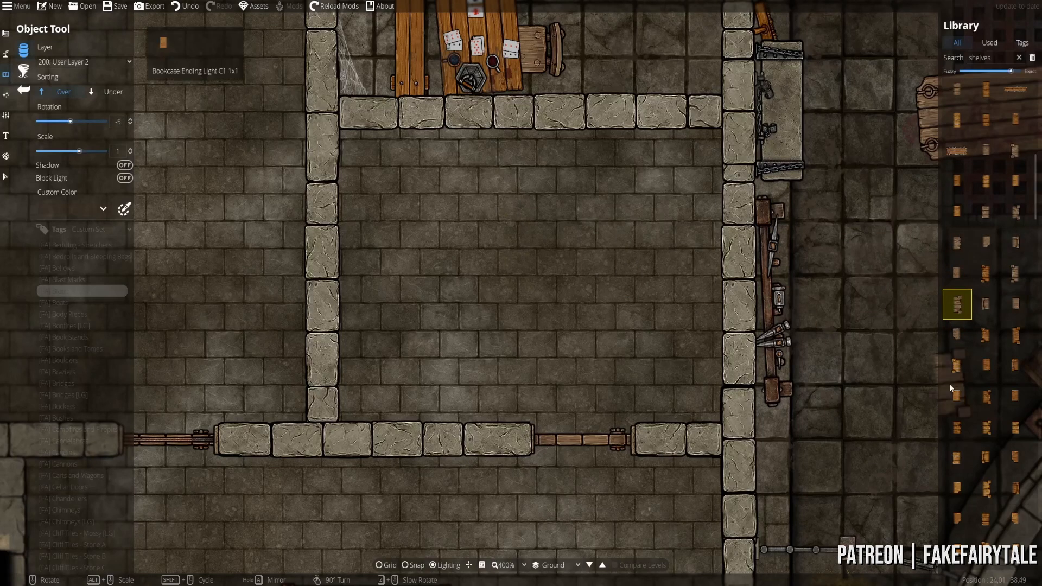
pyautogui.scroll(9, 532, 249)
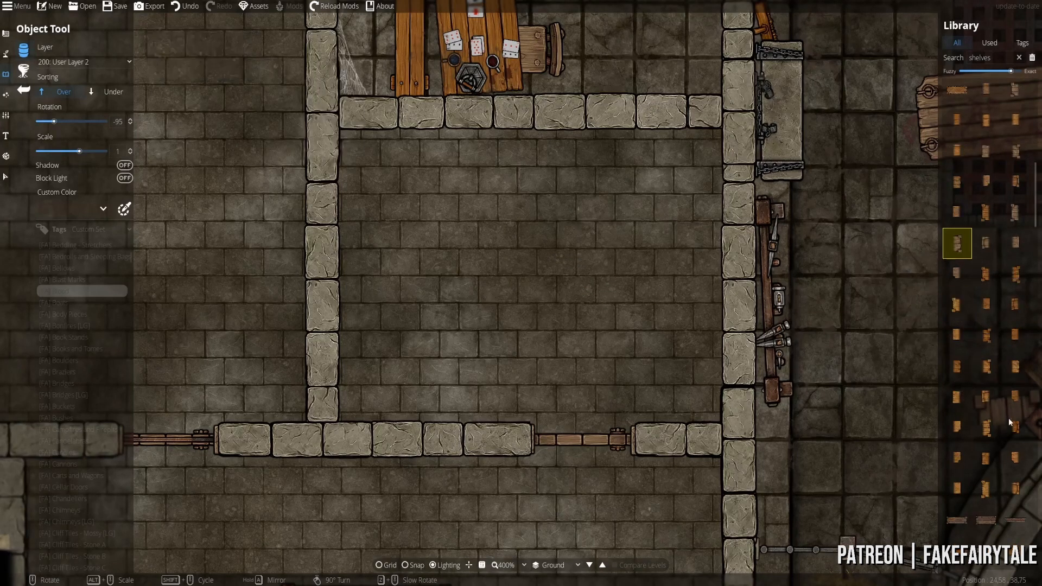
pyautogui.scroll(-3, 993, 407)
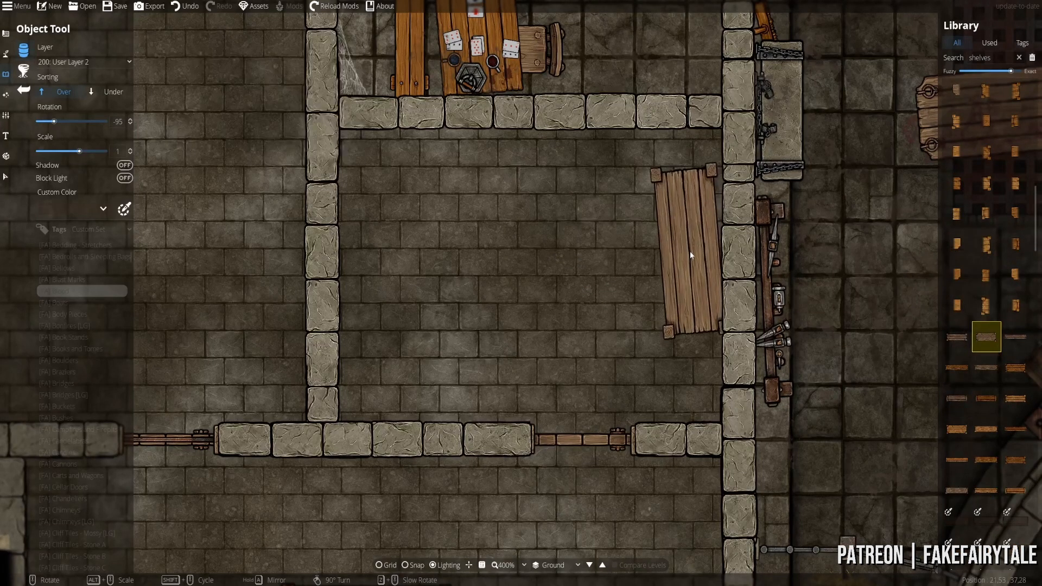
# - Place the long wooden shelf upright on User Layer 3 by the right wall, then revert to User Layer 2
pyautogui.rightClick(691, 260)
pyautogui.rightClick(692, 260)
pyautogui.scroll(-3, 693, 274)
pyautogui.click(694, 275)
pyautogui.hotkey('ctrl', 'z')
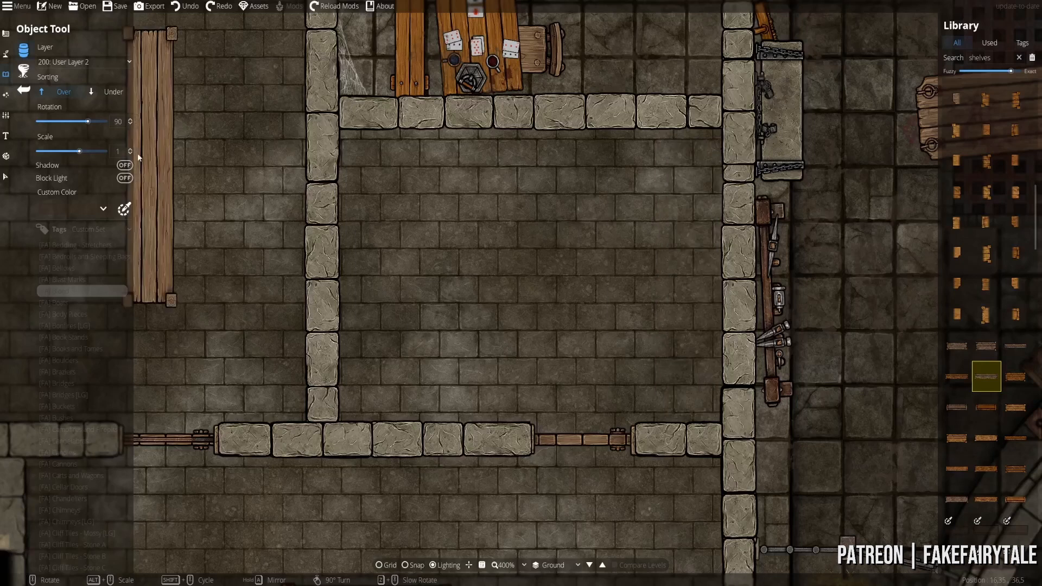
pyautogui.click(76, 62)
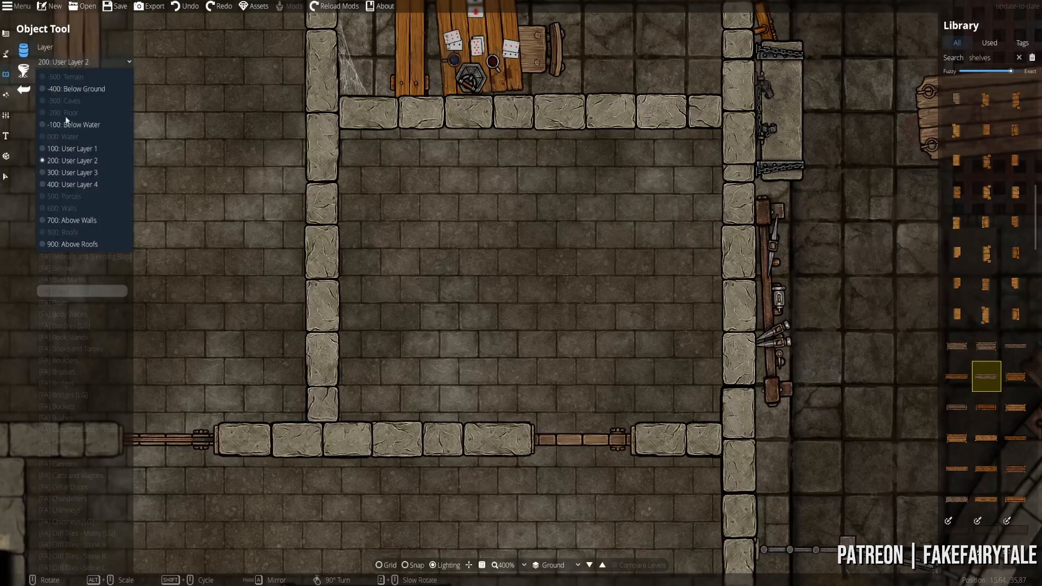
pyautogui.click(61, 172)
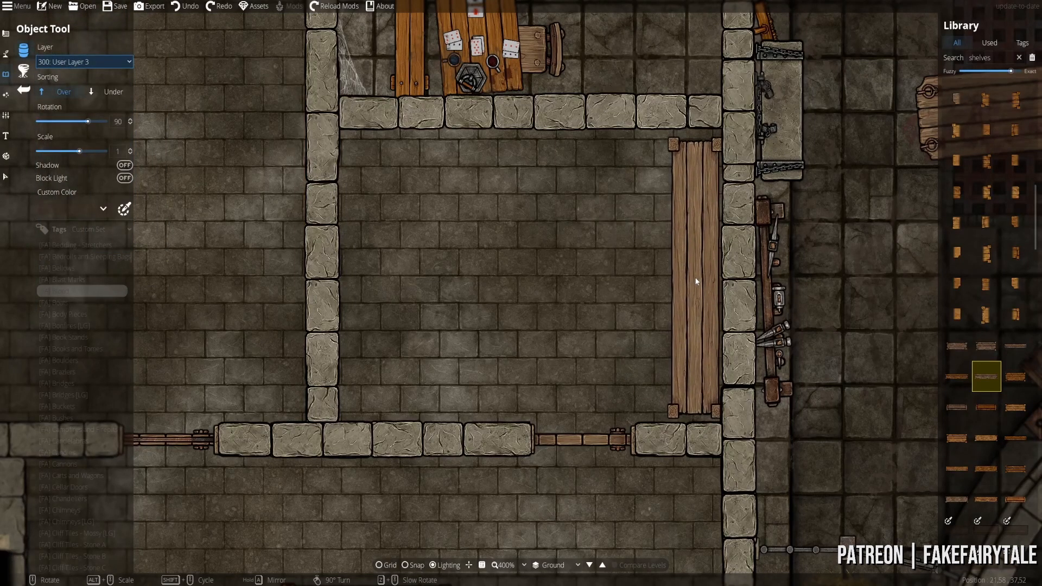
pyautogui.click(696, 278)
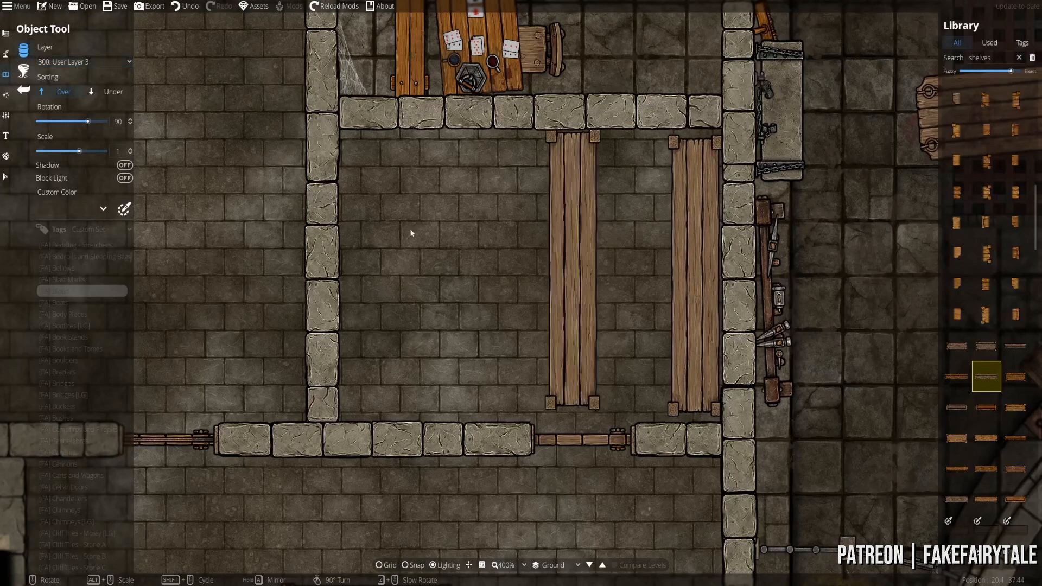
pyautogui.click(75, 62)
pyautogui.click(61, 161)
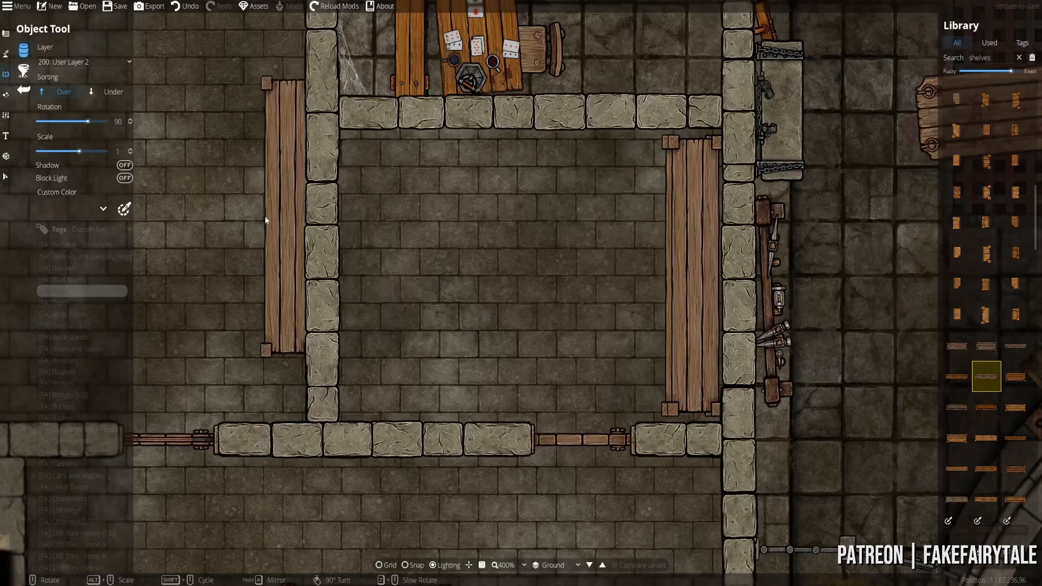
pyautogui.click(6, 177)
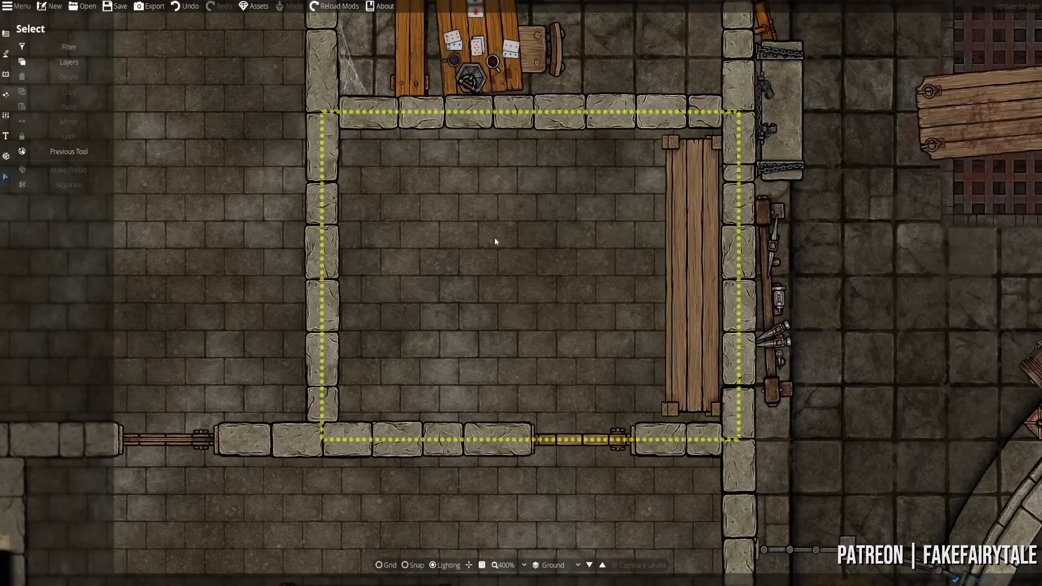
# - Try nudging the stacked plank shelf, then undo the move
pyautogui.click(6, 75)
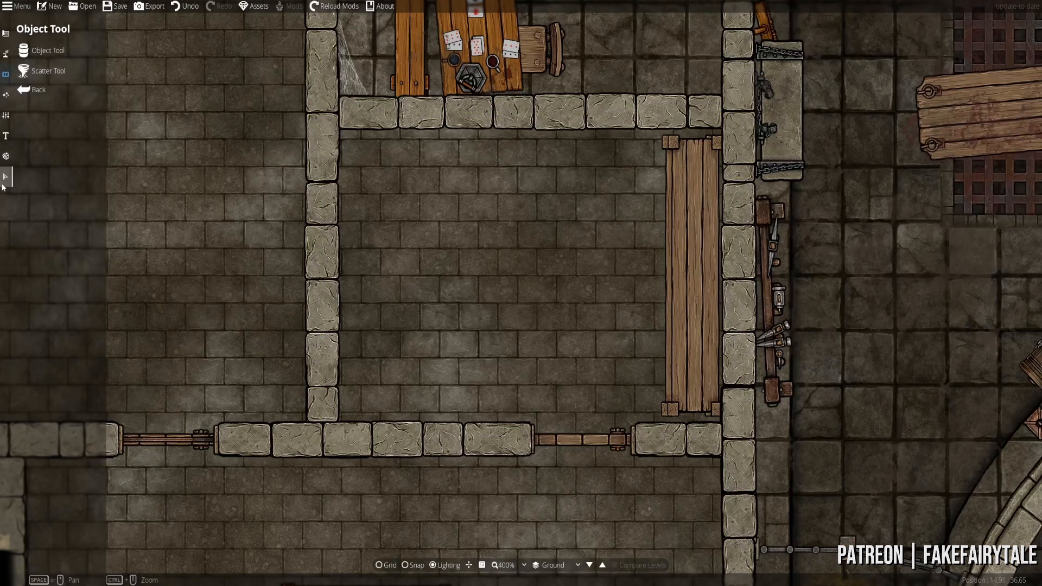
pyautogui.click(5, 184)
pyautogui.click(665, 253)
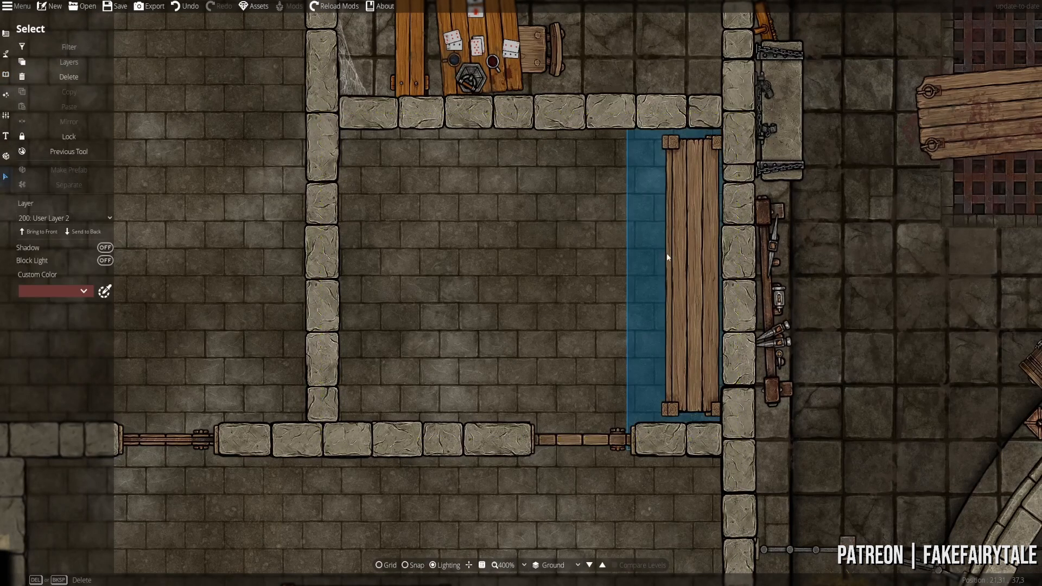
pyautogui.moveTo(658, 255); pyautogui.dragTo(667, 259)
pyautogui.rightClick(667, 259)
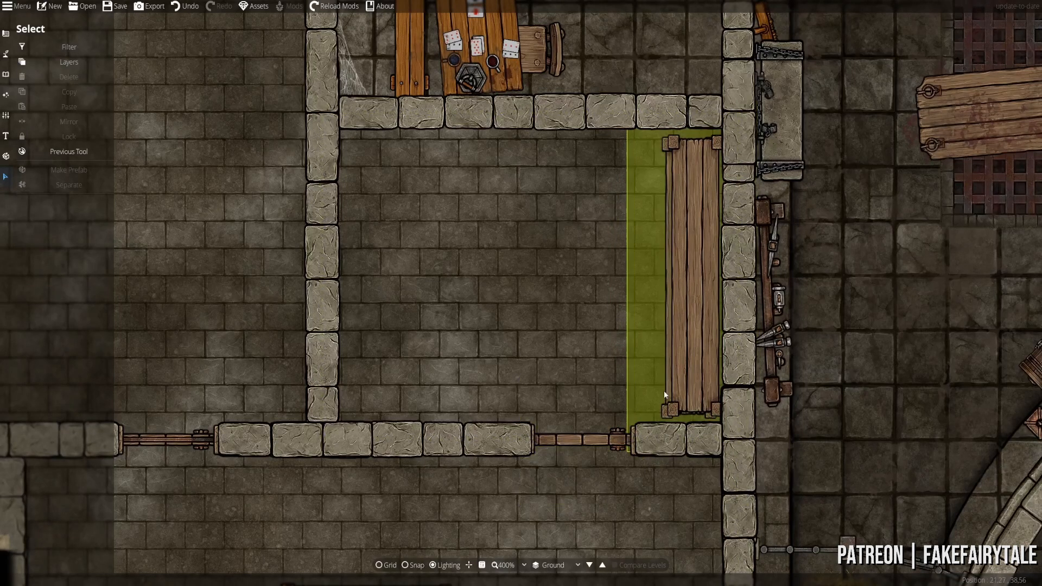
pyautogui.click(667, 367)
pyautogui.rightClick(665, 365)
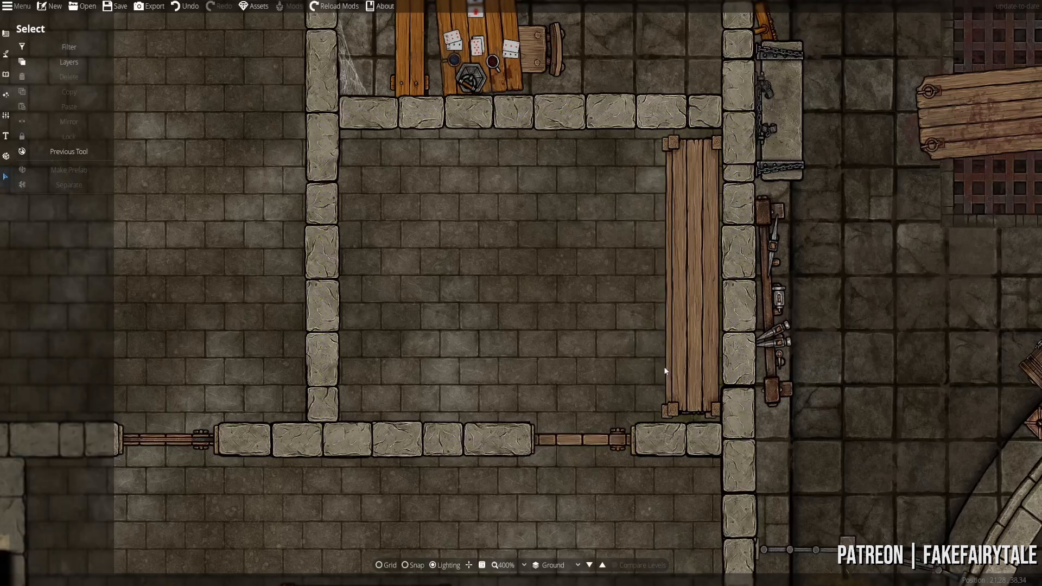
pyautogui.hotkey('ctrl', 'z')
# - Pull the top shelf left off its twin and delete the duplicate
pyautogui.click(666, 326)
pyautogui.moveTo(663, 323); pyautogui.dragTo(569, 330)
pyautogui.rightClick(570, 330)
pyautogui.click(587, 336)
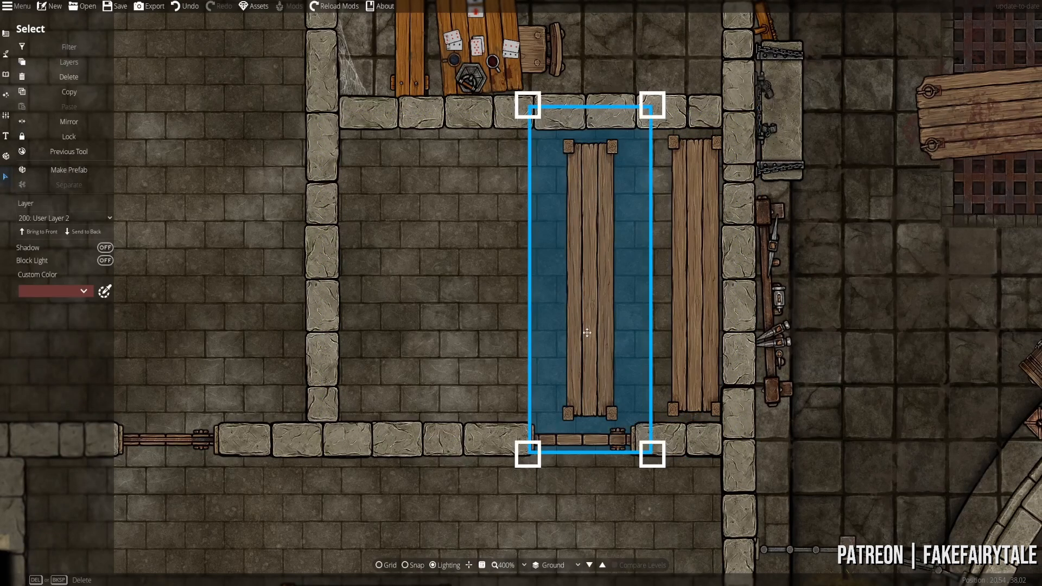
pyautogui.press('Delete')
pyautogui.click(8, 74)
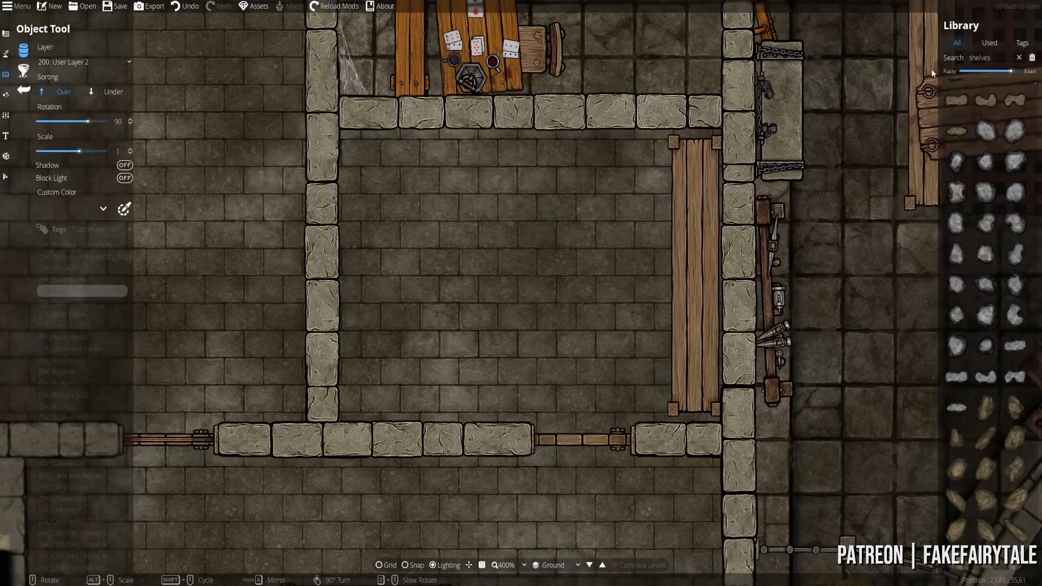
# - Search 'box' and stamp wooden crates in the top-left corner, sorting the smaller one beneath
pyautogui.press('BackSpace')
pyautogui.press('BackSpace')
pyautogui.press('BackSpace')
pyautogui.press('BackSpace')
pyautogui.press('BackSpace')
pyautogui.press('BackSpace')
pyautogui.press('BackSpace')
pyautogui.write('box')
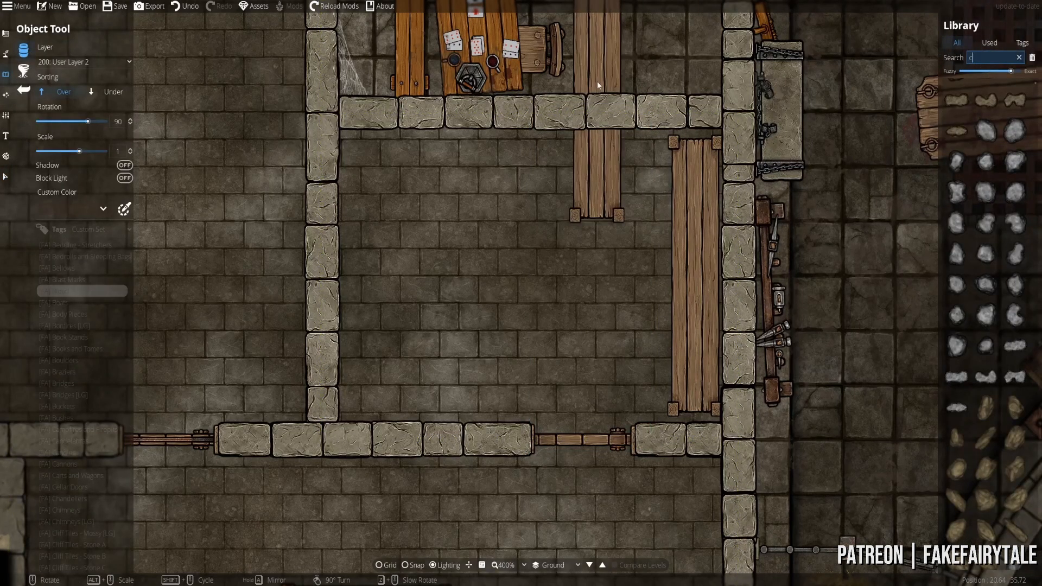
pyautogui.click(986, 280)
pyautogui.hotkey('ctrl', 'z')
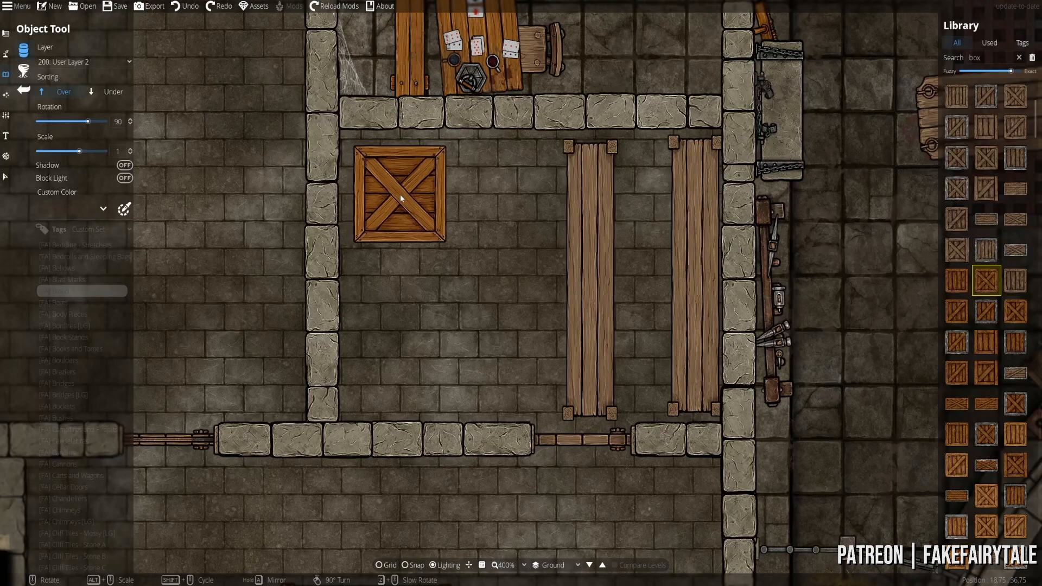
pyautogui.click(212, 7)
pyautogui.scroll(-1, 397, 190)
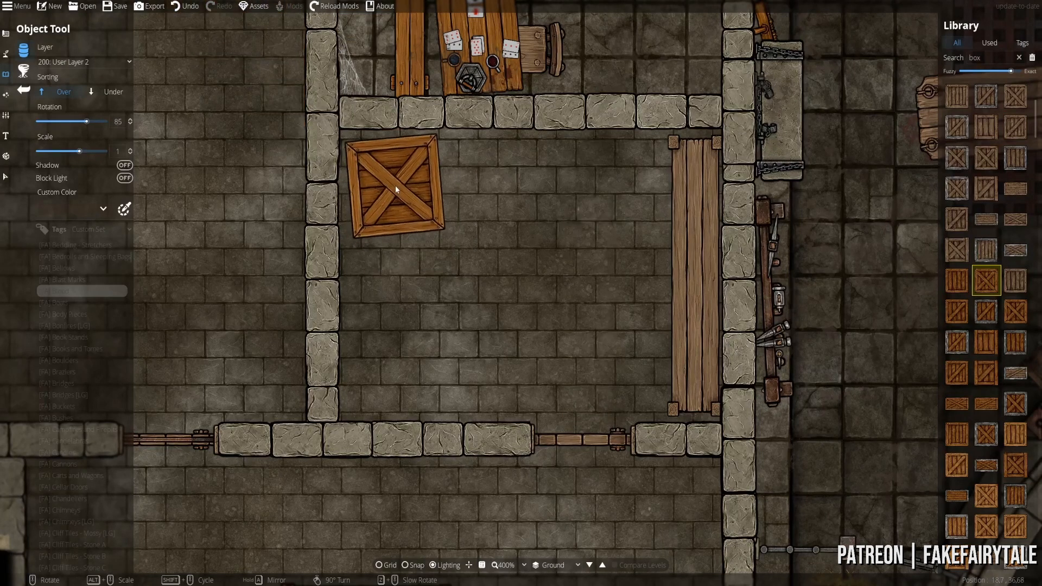
pyautogui.click(394, 184)
pyautogui.click(1013, 311)
pyautogui.scroll(-15, 499, 185)
pyautogui.scroll(-3, 494, 181)
pyautogui.press('super')
pyautogui.click(495, 181)
pyautogui.hotkey('ctrl', 'z')
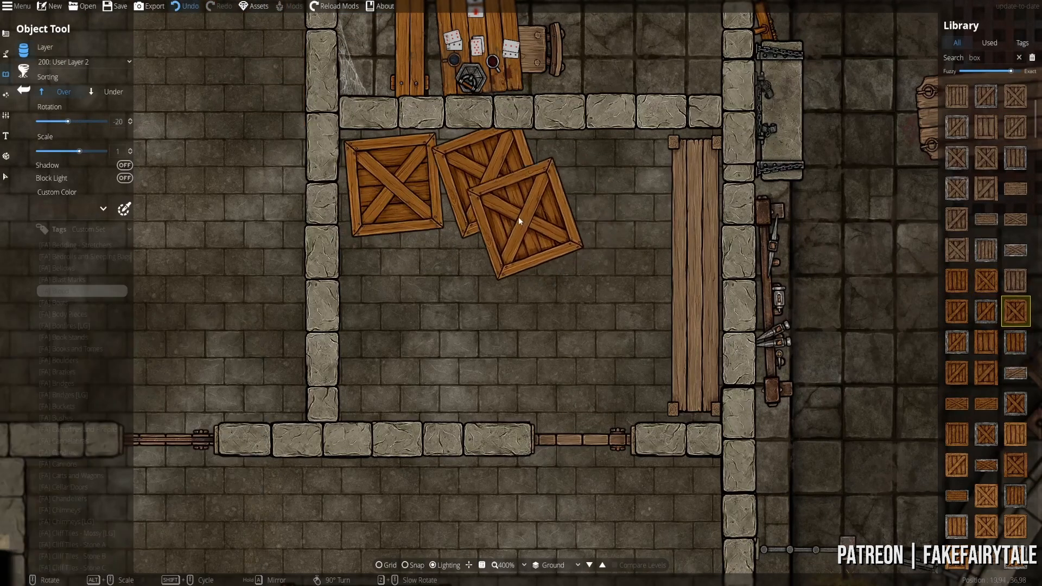
pyautogui.scroll(-2, 501, 192)
pyautogui.scroll(3, 480, 173)
pyautogui.click(111, 92)
pyautogui.click(479, 172)
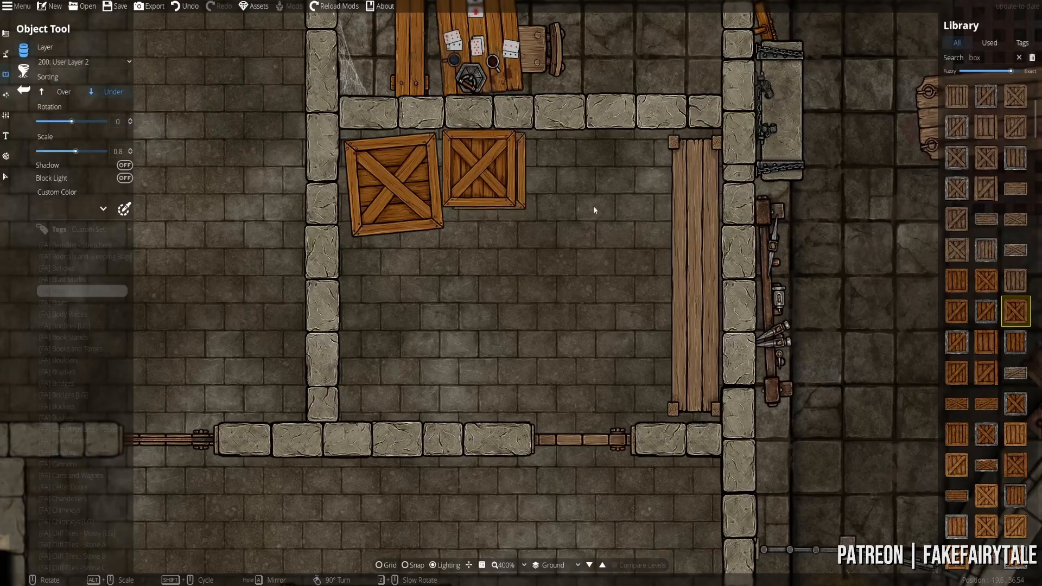
pyautogui.scroll(-5, 995, 357)
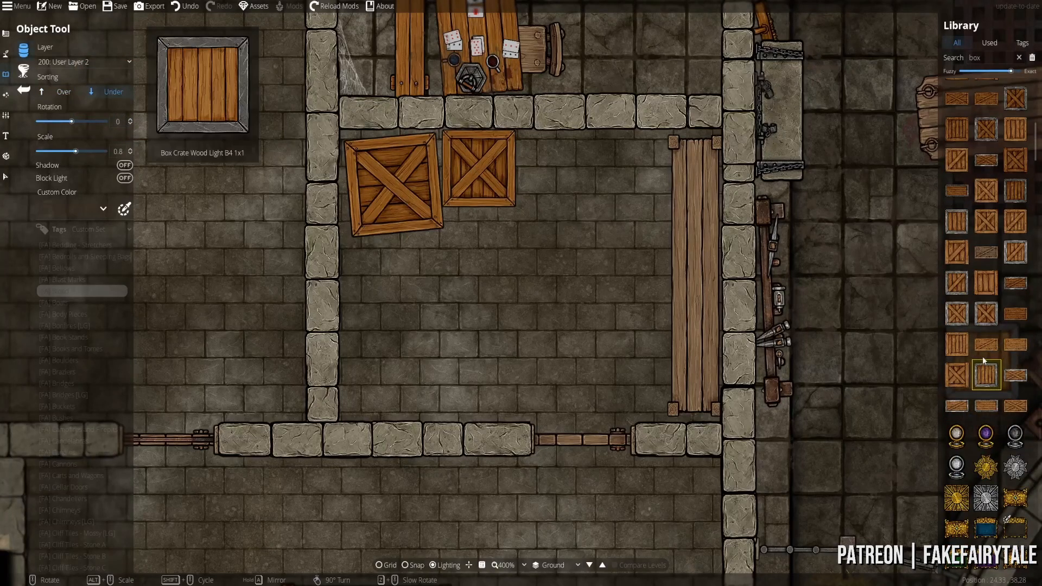
pyautogui.scroll(-5, 982, 358)
pyautogui.scroll(5, 976, 367)
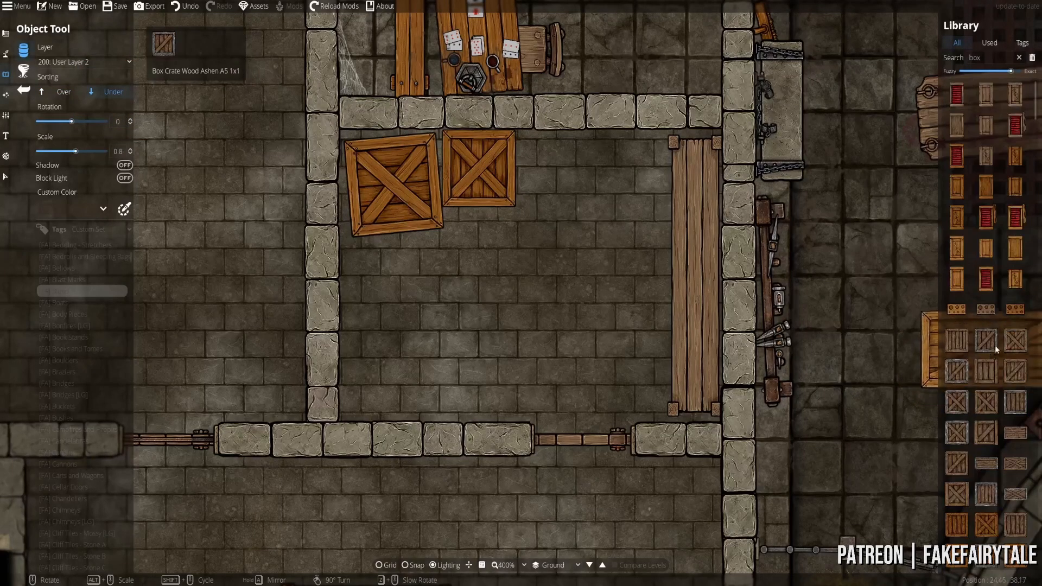
# - Choose the metal-framed crate, sorted above existing objects, on User Layer 3
pyautogui.click(956, 340)
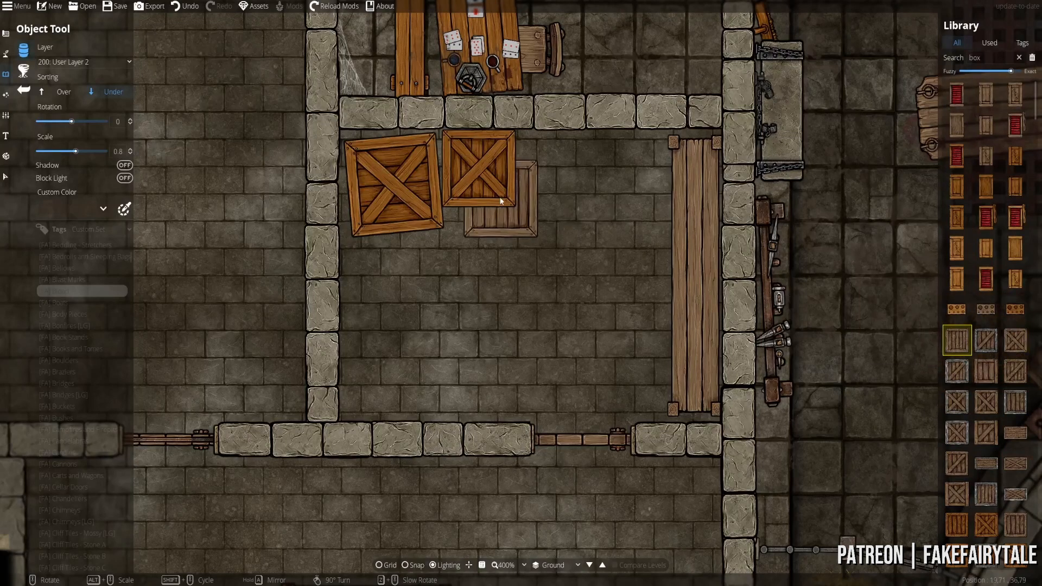
pyautogui.click(64, 90)
pyautogui.click(1014, 400)
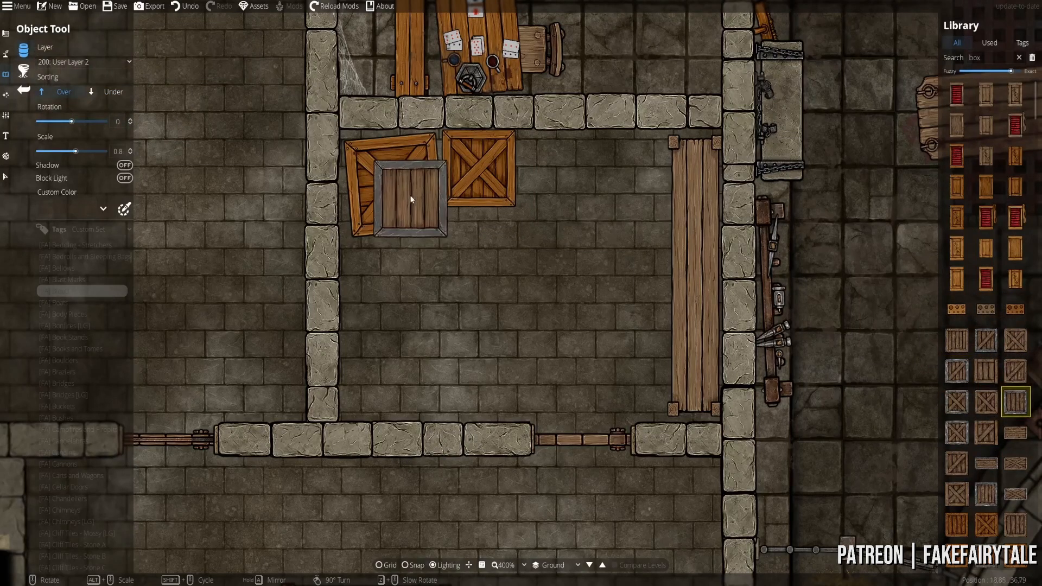
pyautogui.scroll(1, 402, 184)
pyautogui.keyDown('alt'); pyautogui.scroll(-1, 396, 179); pyautogui.keyUp('alt')
pyautogui.scroll(-1, 391, 177)
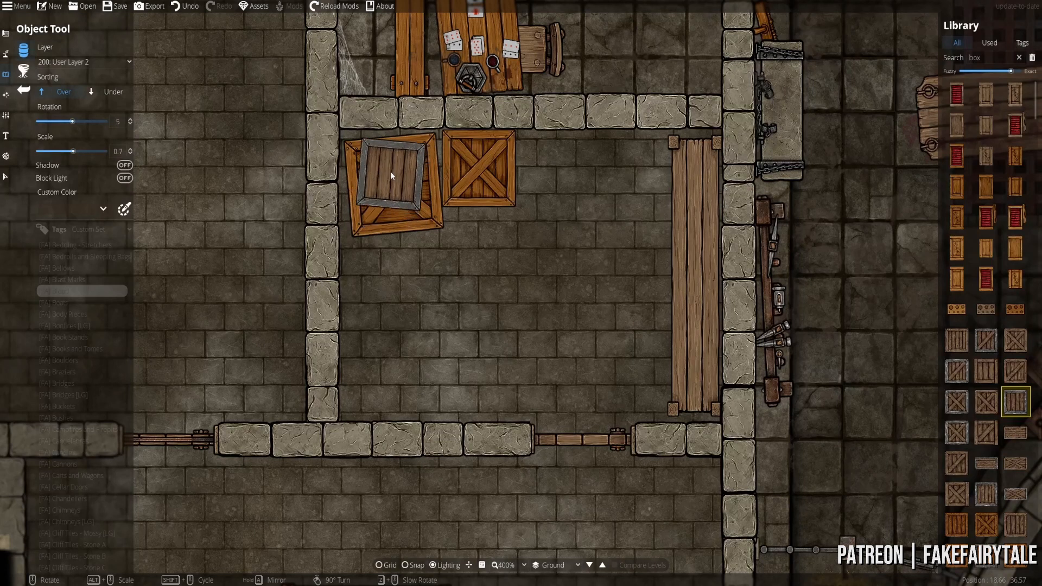
pyautogui.click(93, 64)
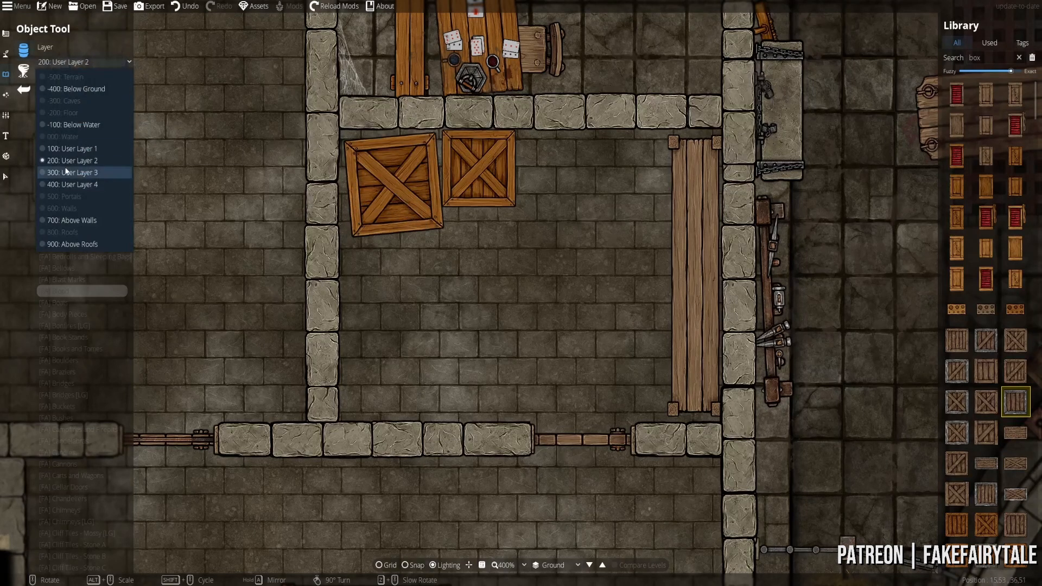
pyautogui.click(89, 172)
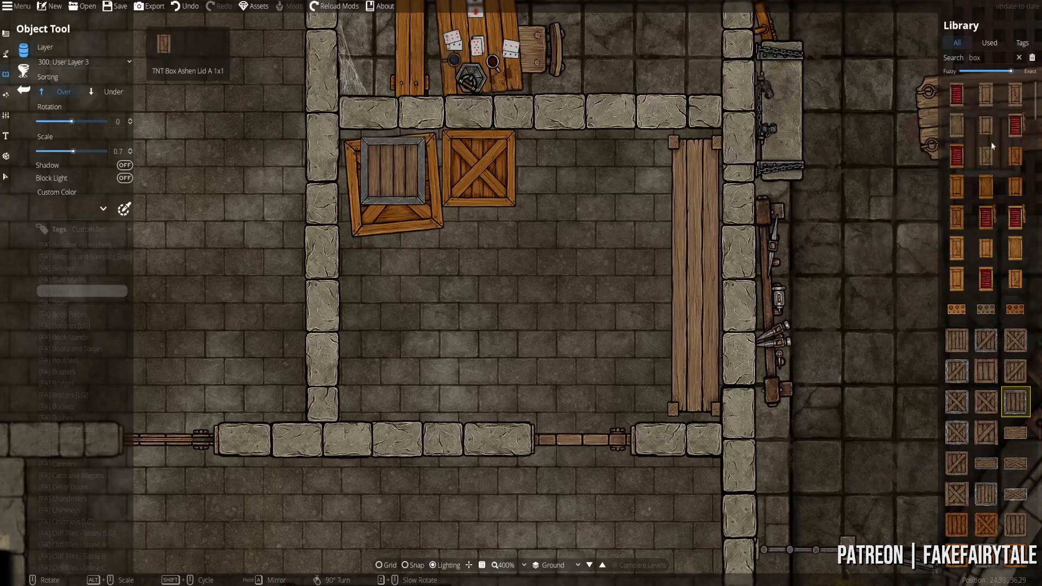
# - Search 'pallet' and put the first pallet on User Layer 1 beneath the crates
pyautogui.click(1018, 58)
pyautogui.write('pallet')
pyautogui.click(960, 94)
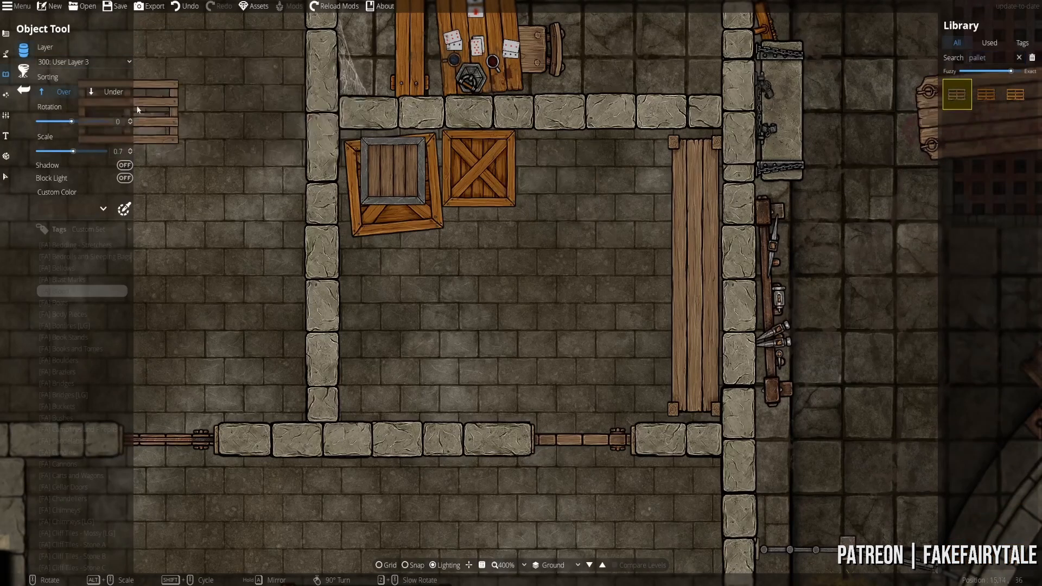
pyautogui.click(83, 67)
pyautogui.click(87, 148)
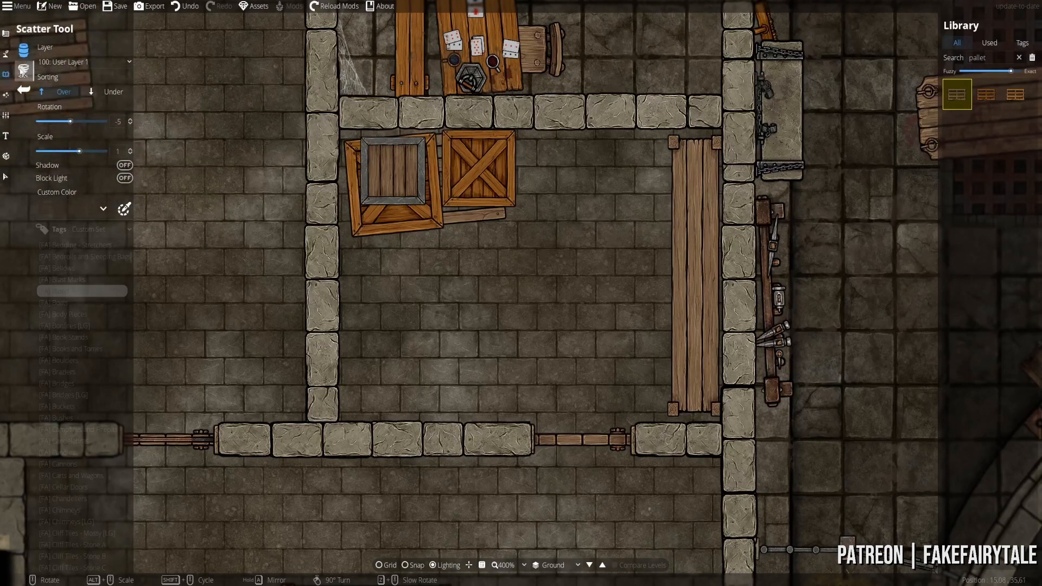
pyautogui.doubleClick(978, 57)
pyautogui.write('barrel')
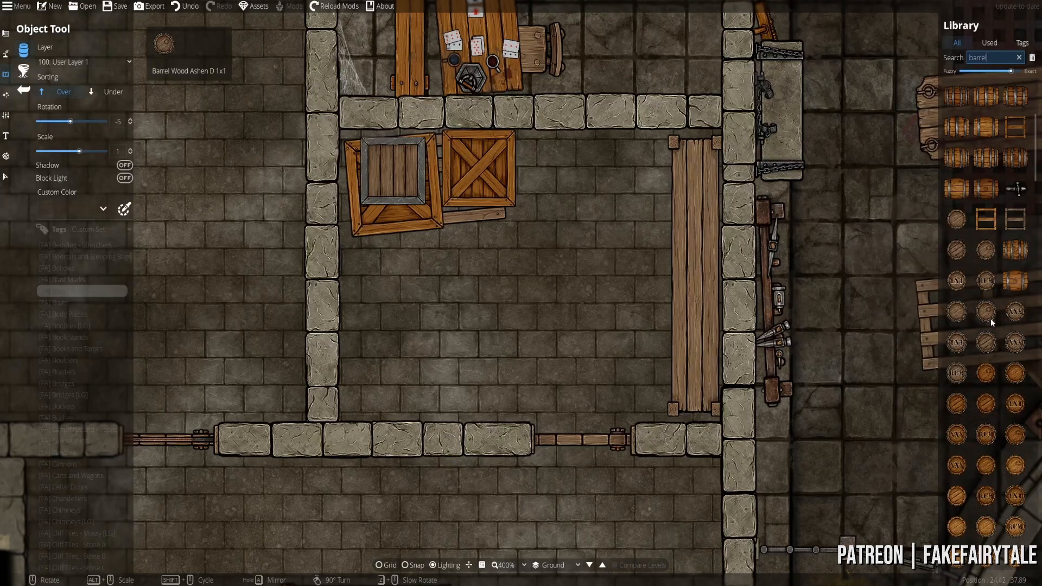
# - Place the RUM barrel and a second barrel against the bottom wall
pyautogui.click(954, 372)
pyautogui.scroll(-4, 373, 399)
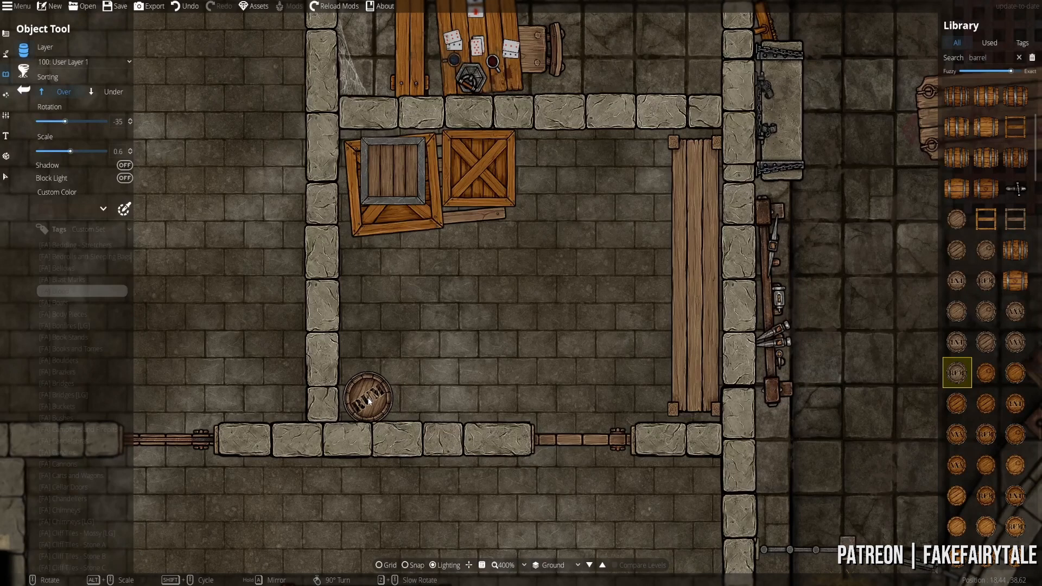
pyautogui.click(365, 400)
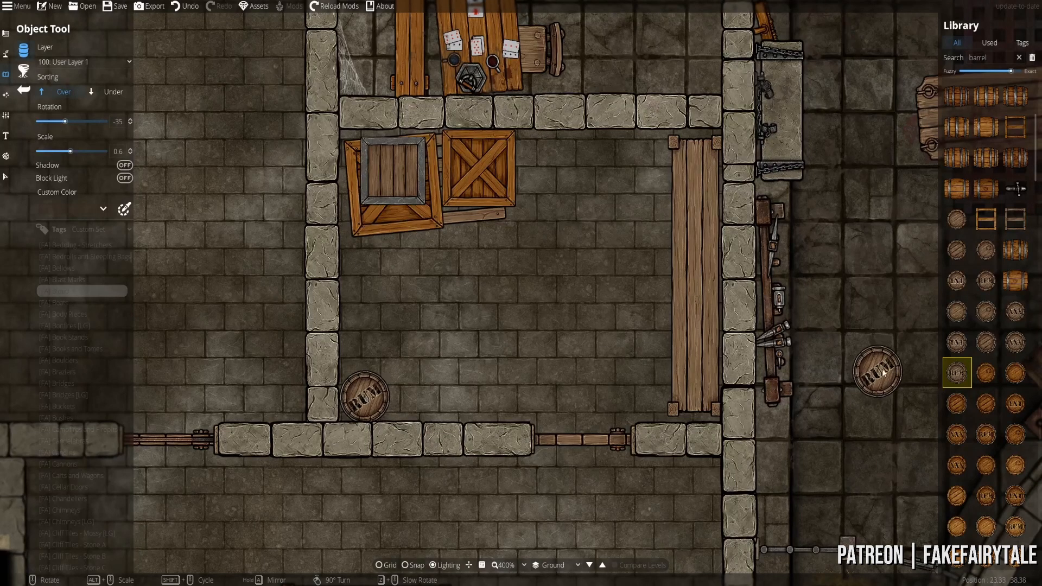
pyautogui.click(981, 284)
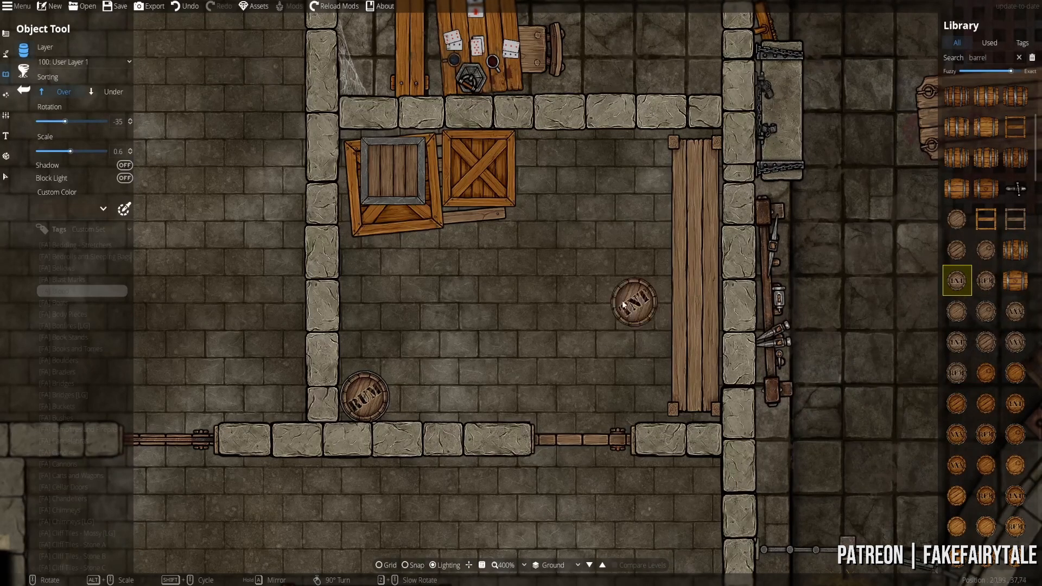
pyautogui.click(417, 396)
# - Search 'chest' and lay barrels on their sides by the shelf and below the crates
pyautogui.doubleClick(983, 58)
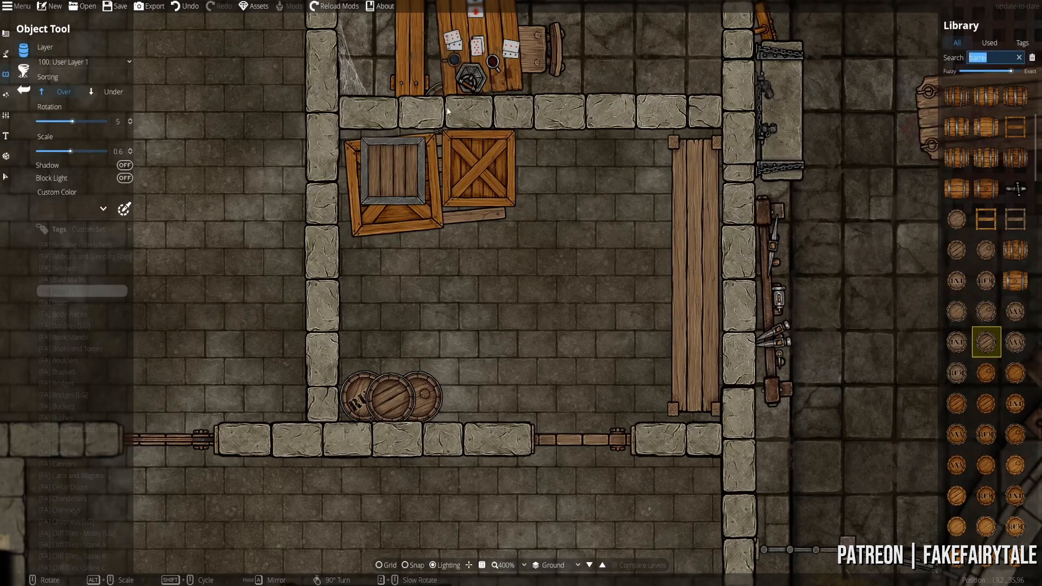
pyautogui.write('chest')
pyautogui.click(990, 129)
pyautogui.scroll(4, 565, 179)
pyautogui.scroll(1, 588, 156)
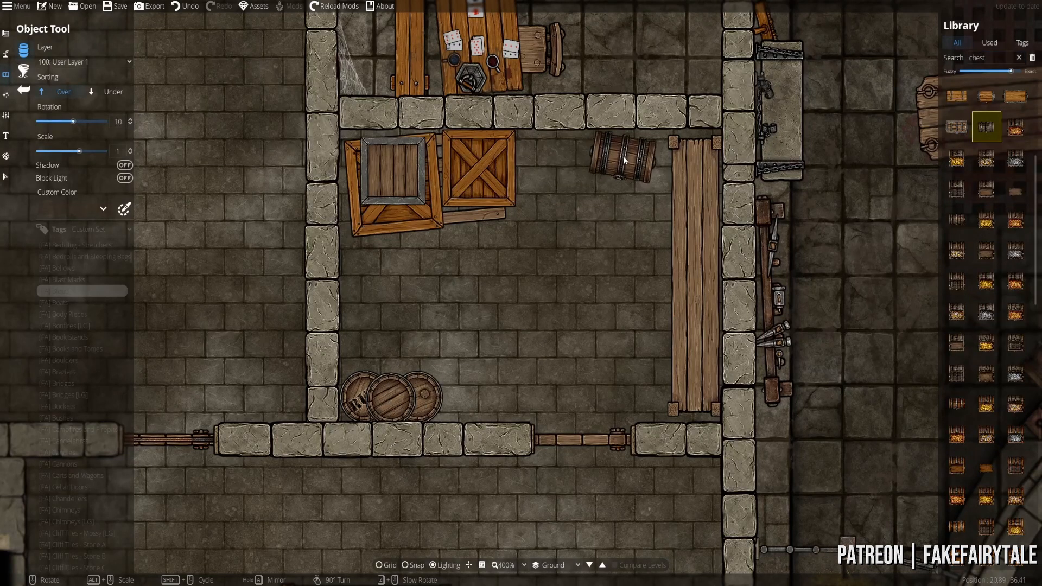
pyautogui.click(632, 155)
pyautogui.click(957, 220)
pyautogui.scroll(-17, 371, 266)
pyautogui.click(367, 274)
pyautogui.scroll(-1, 1003, 261)
# - Browse the chest results and pick the iron-bound chest
pyautogui.click(1015, 129)
pyautogui.click(957, 281)
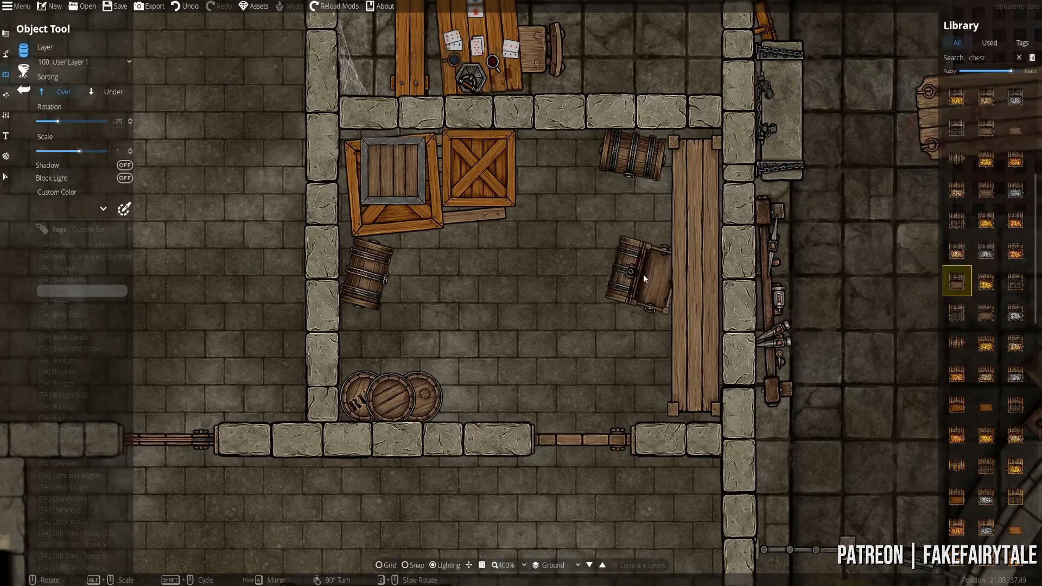
pyautogui.scroll(5, 1004, 260)
pyautogui.click(1013, 250)
pyautogui.scroll(-20, 445, 309)
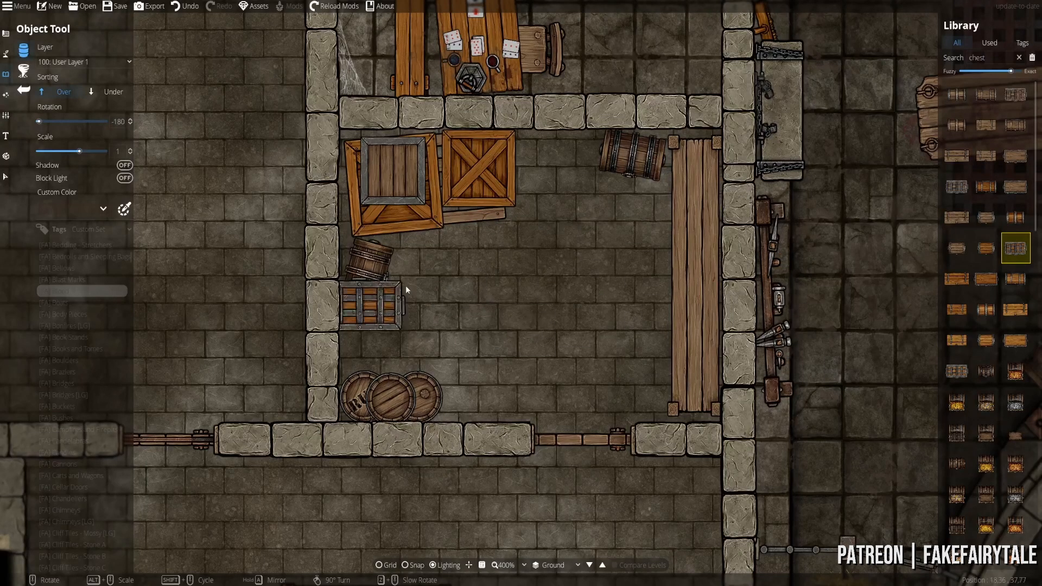
pyautogui.moveTo(438, 288)
pyautogui.mouseDown()
pyautogui.moveTo(441, 324)
pyautogui.moveTo(440, 297)
pyautogui.mouseUp()
pyautogui.doubleClick(981, 58)
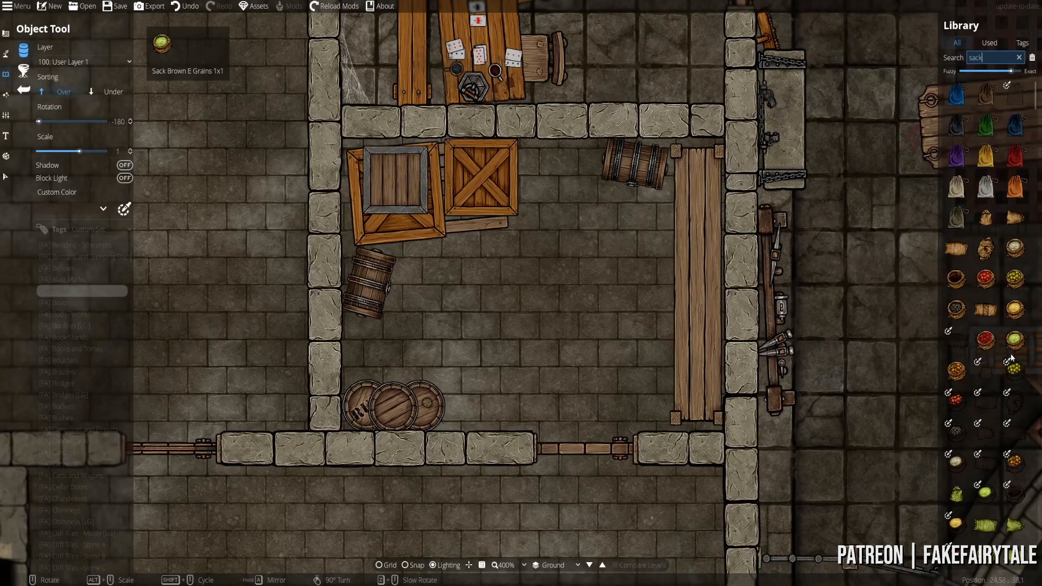
# - Stamp a brown grain sack beside the crates and browse other sack variants
pyautogui.click(986, 248)
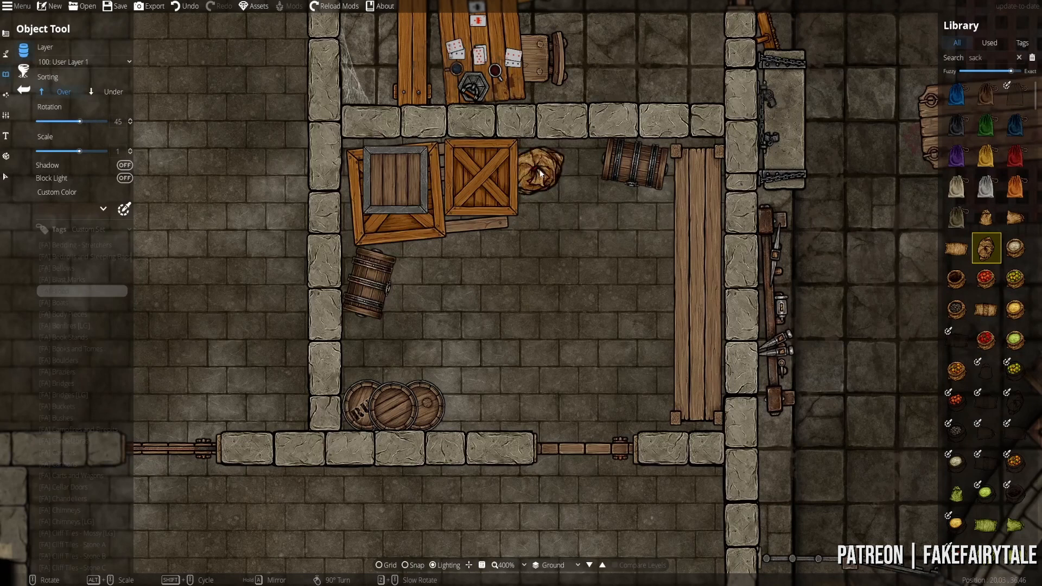
pyautogui.scroll(-2, 754, 225)
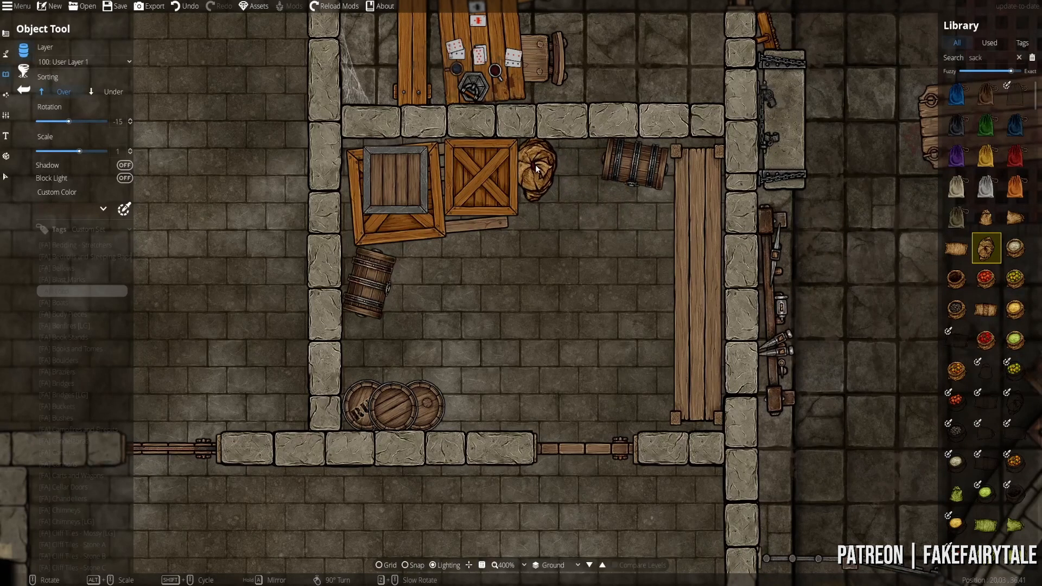
pyautogui.click(536, 169)
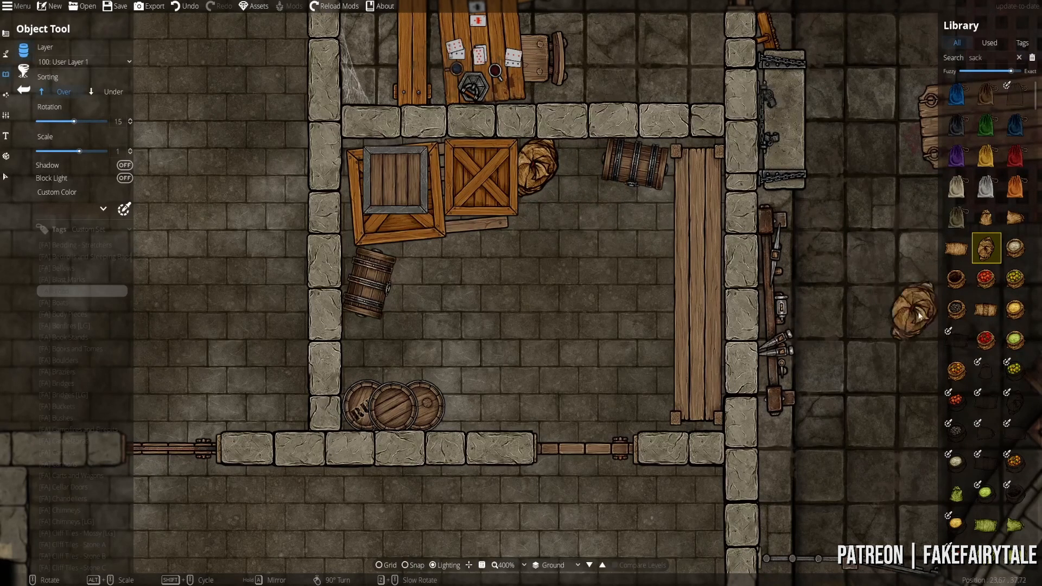
pyautogui.scroll(-10, 998, 456)
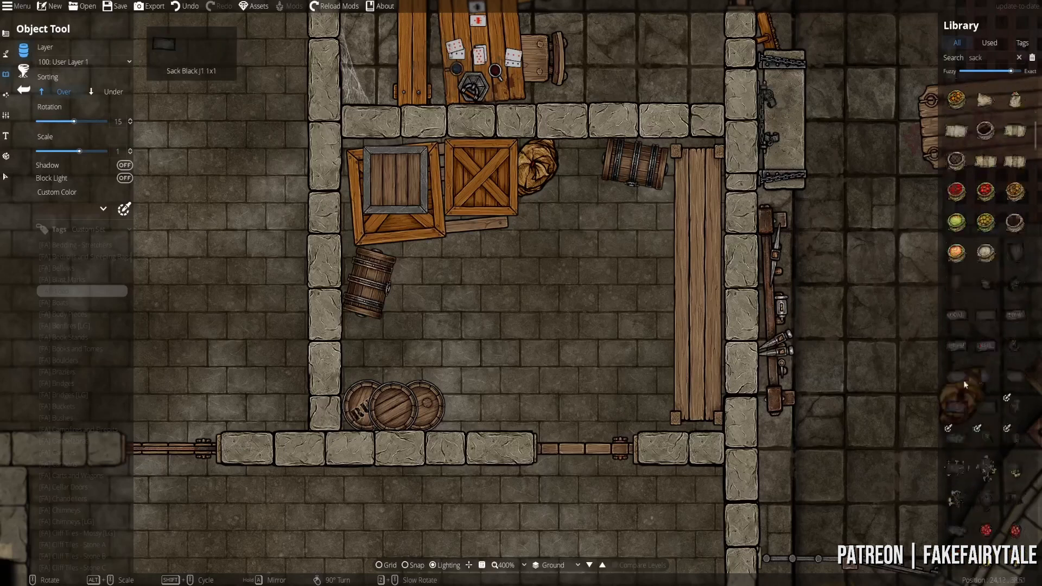
pyautogui.click(1016, 102)
pyautogui.click(985, 101)
pyautogui.scroll(17, 369, 339)
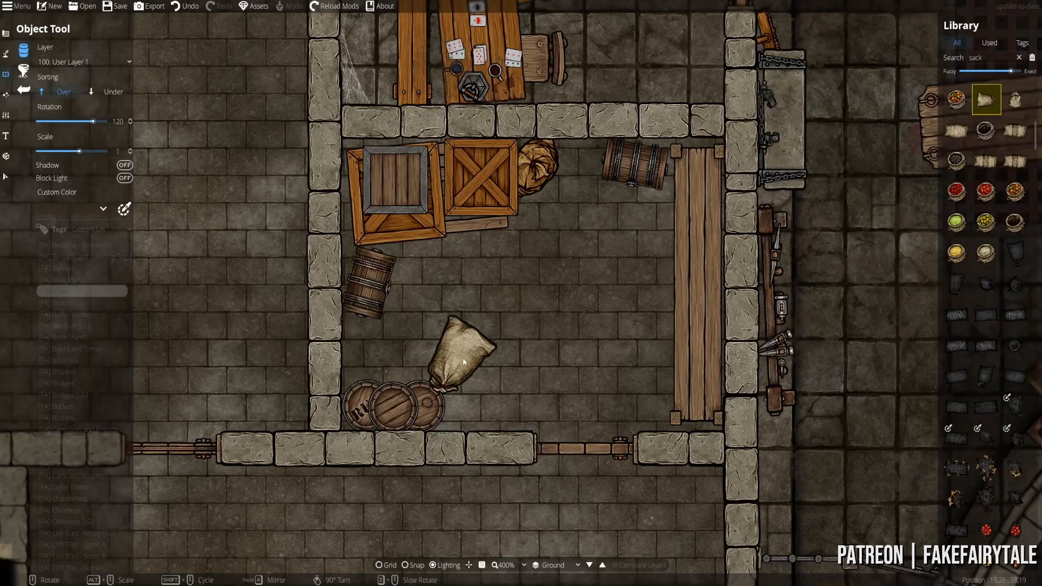
pyautogui.scroll(1, 689, 372)
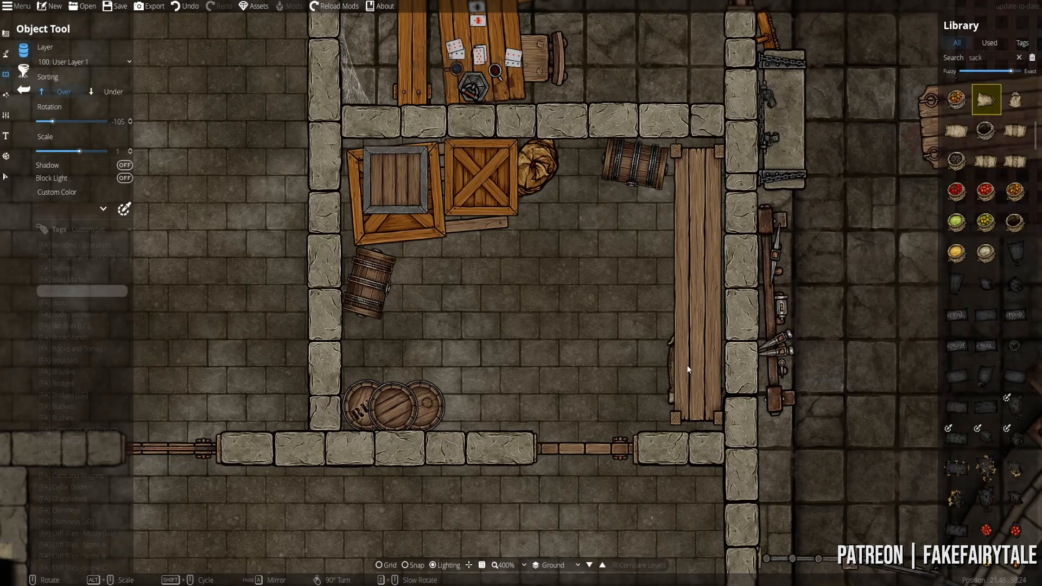
pyautogui.scroll(-5, 956, 309)
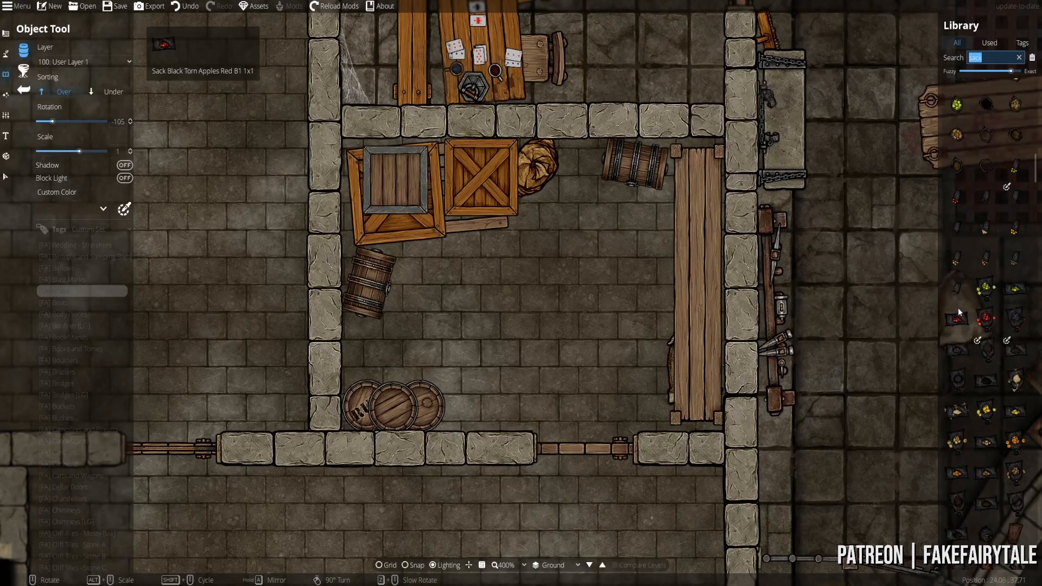
pyautogui.scroll(-10, 959, 302)
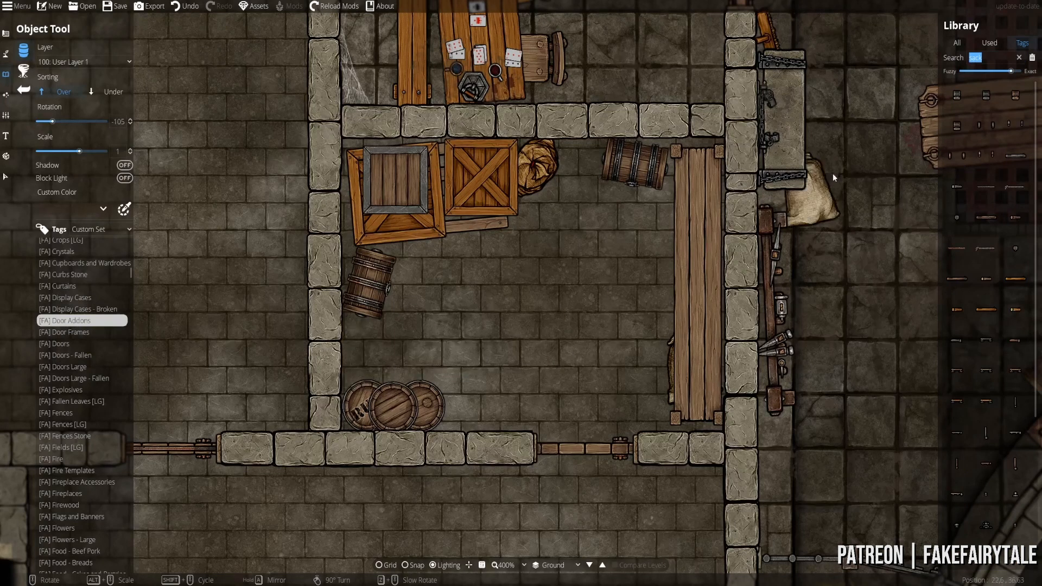
# - Choose a metal bar bracket door add-on and place a small peg beneath the lower door
pyautogui.click(1013, 157)
pyautogui.press('Down')
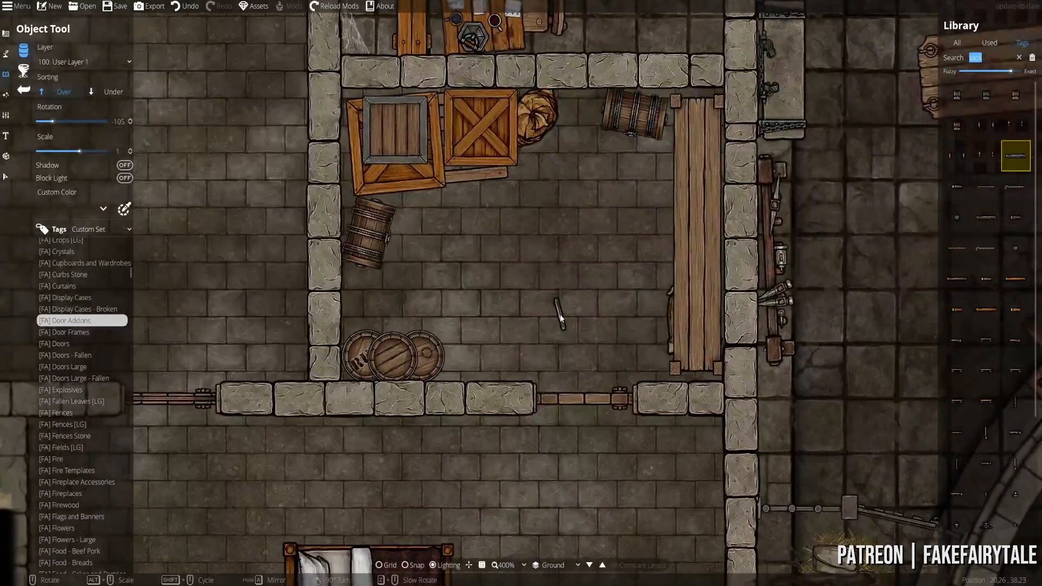
pyautogui.click(984, 99)
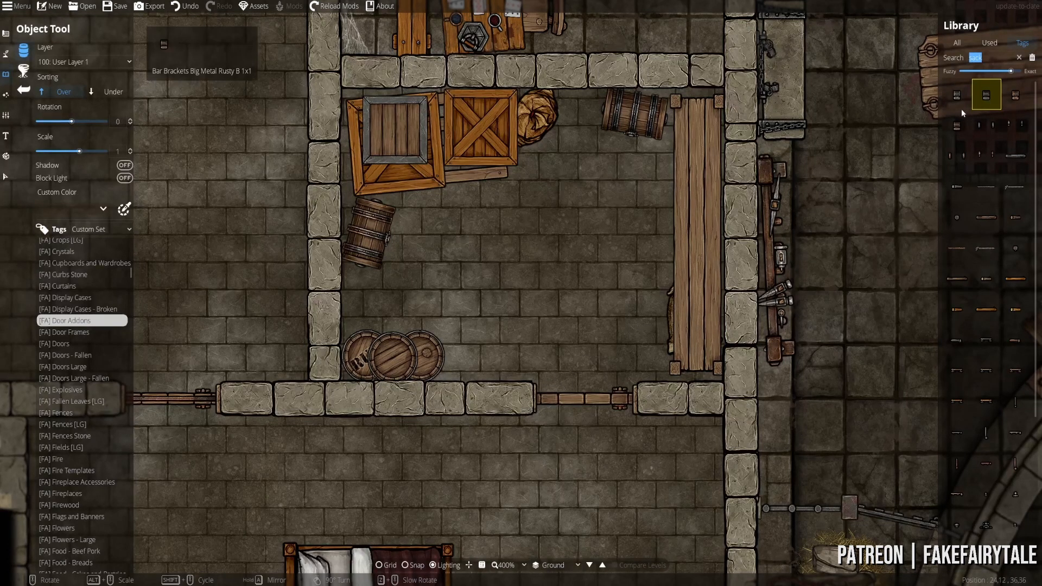
pyautogui.click(1015, 156)
pyautogui.moveTo(578, 426); pyautogui.dragTo(575, 362)
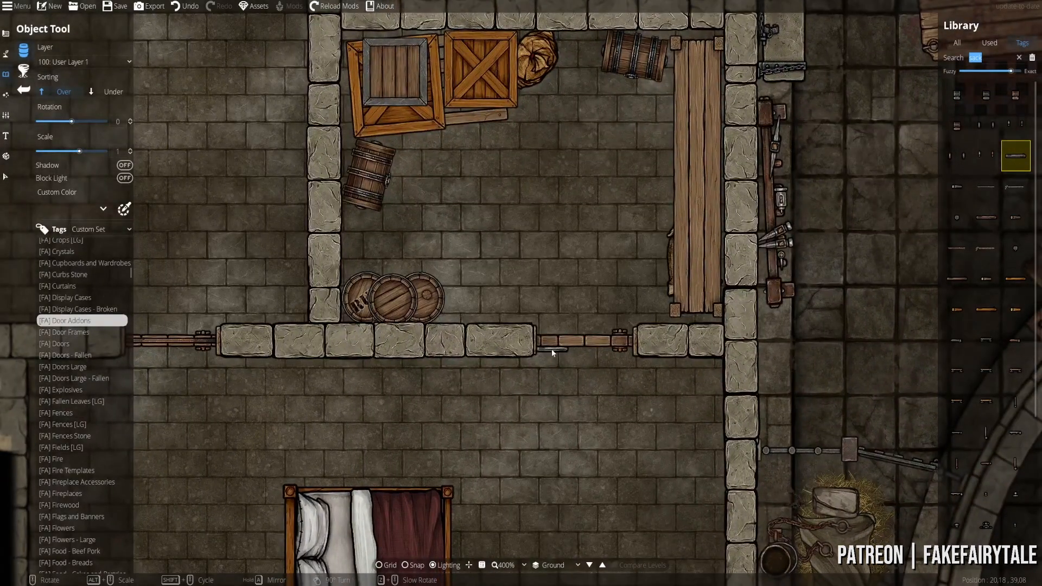
pyautogui.scroll(-2, 975, 430)
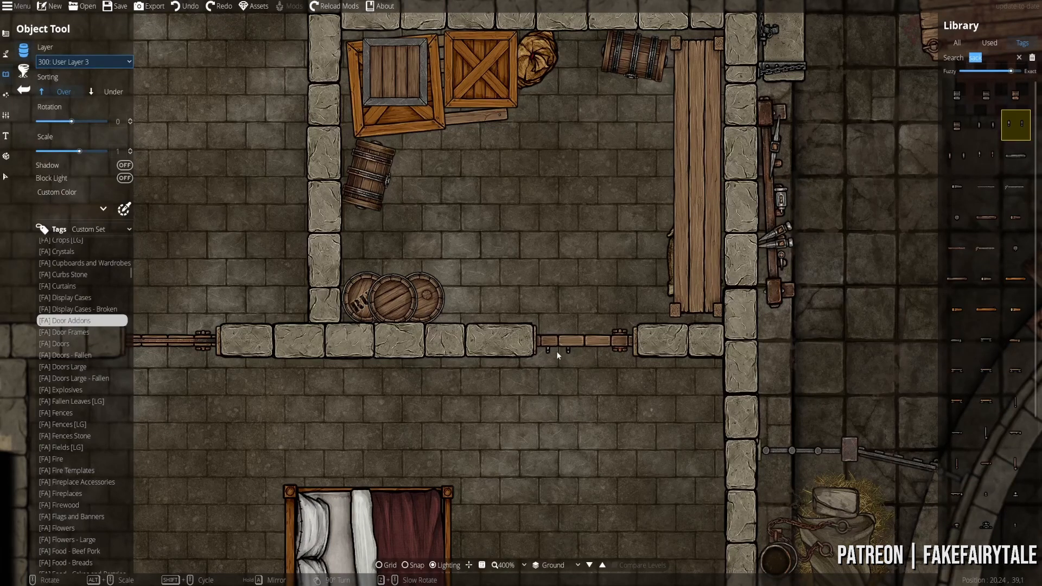
pyautogui.click(556, 354)
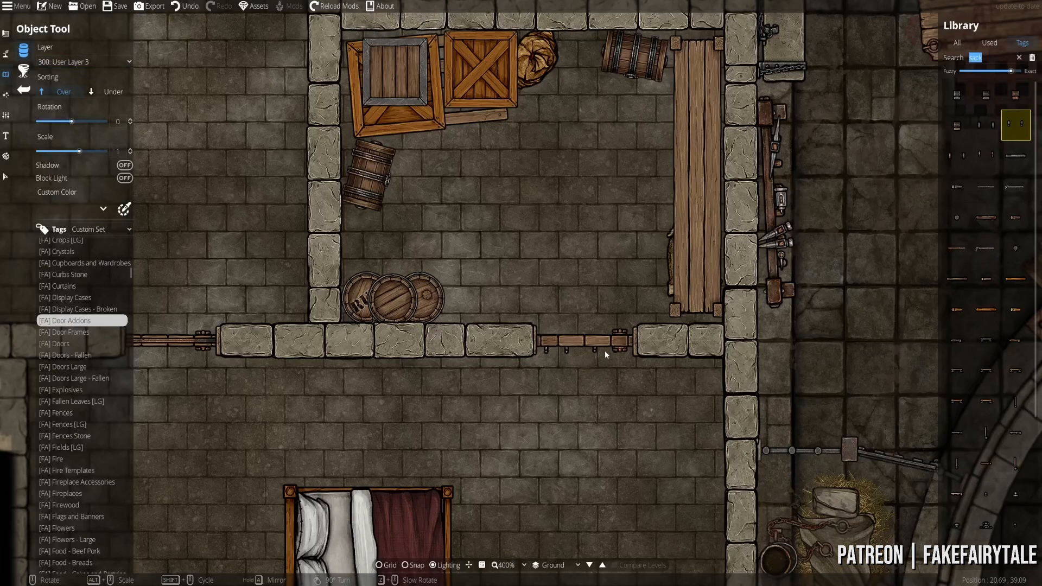
# - With add-ons sorted beneath other objects, place a small lock at the door's edge
pyautogui.scroll(-5, 593, 356)
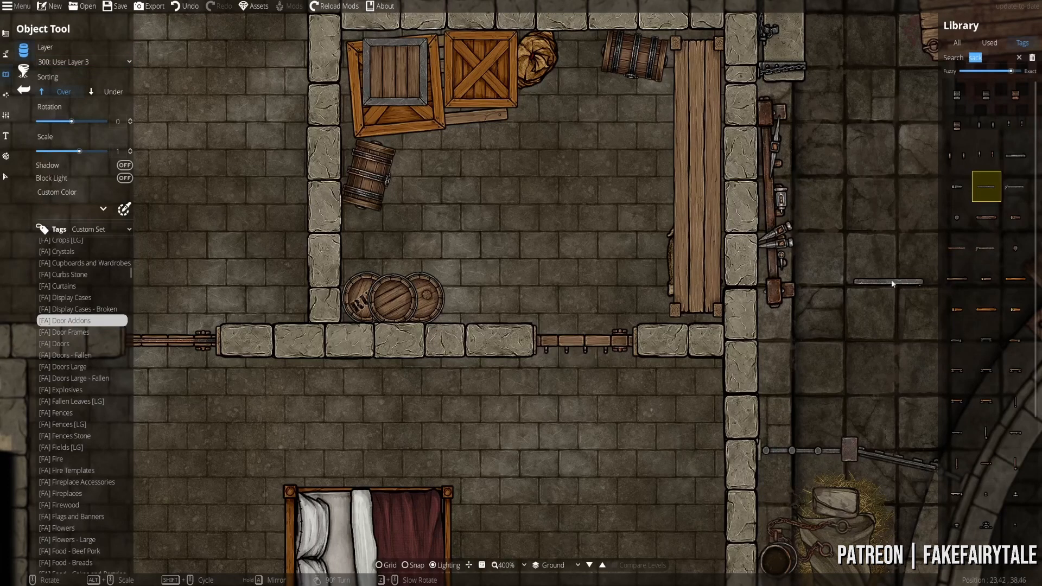
pyautogui.scroll(-8, 891, 279)
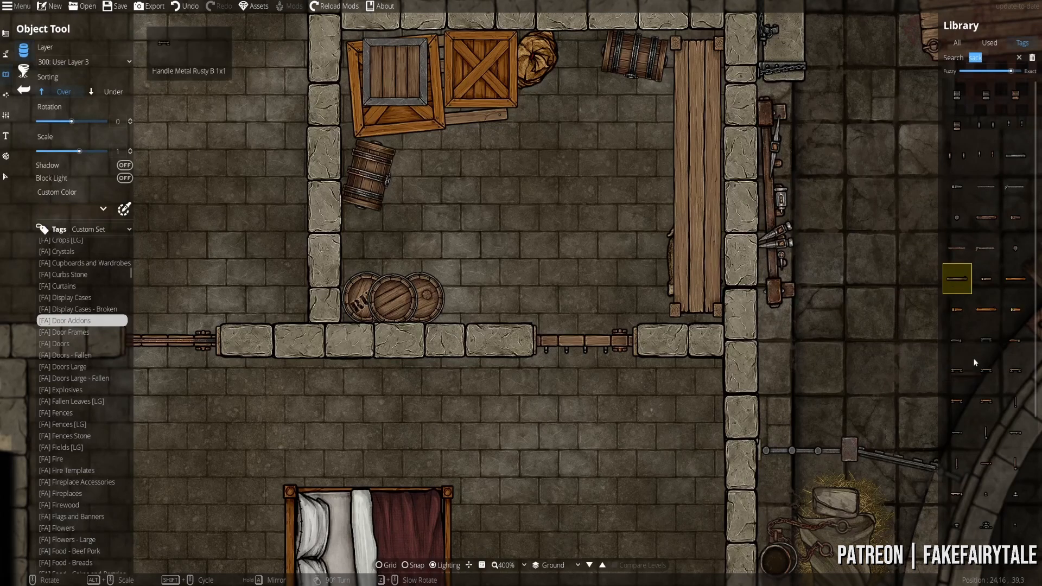
pyautogui.scroll(-2, 975, 310)
pyautogui.click(1015, 555)
pyautogui.scroll(-1, 598, 353)
pyautogui.click(111, 94)
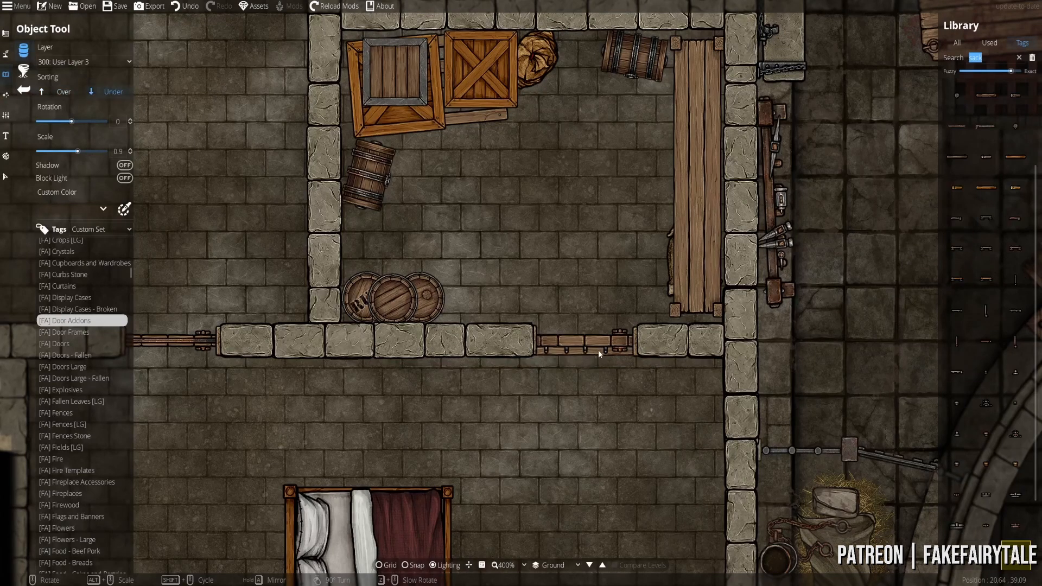
pyautogui.scroll(-1, 599, 350)
pyautogui.click(987, 402)
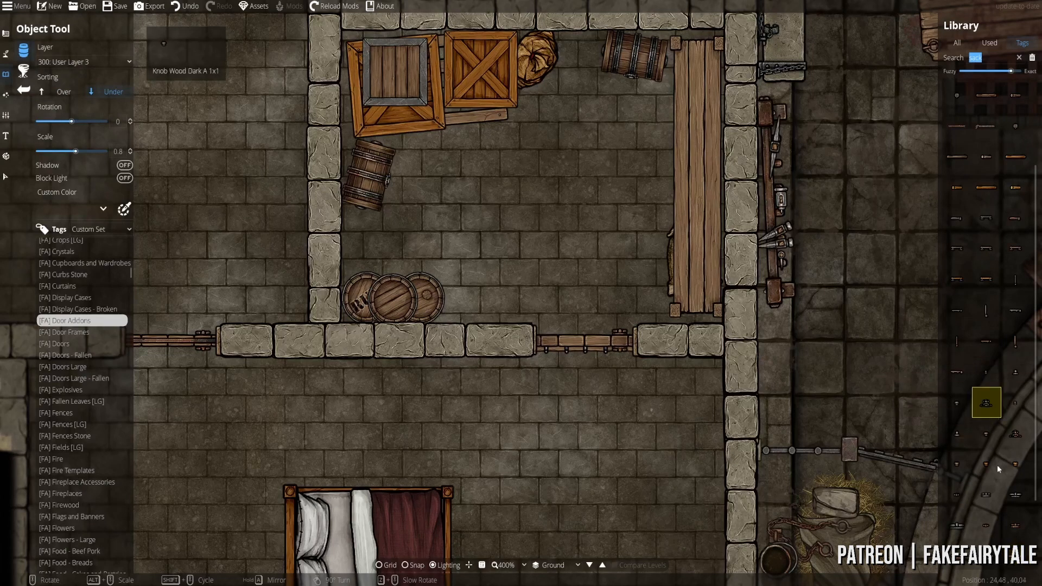
pyautogui.scroll(-3, 997, 464)
pyautogui.click(958, 521)
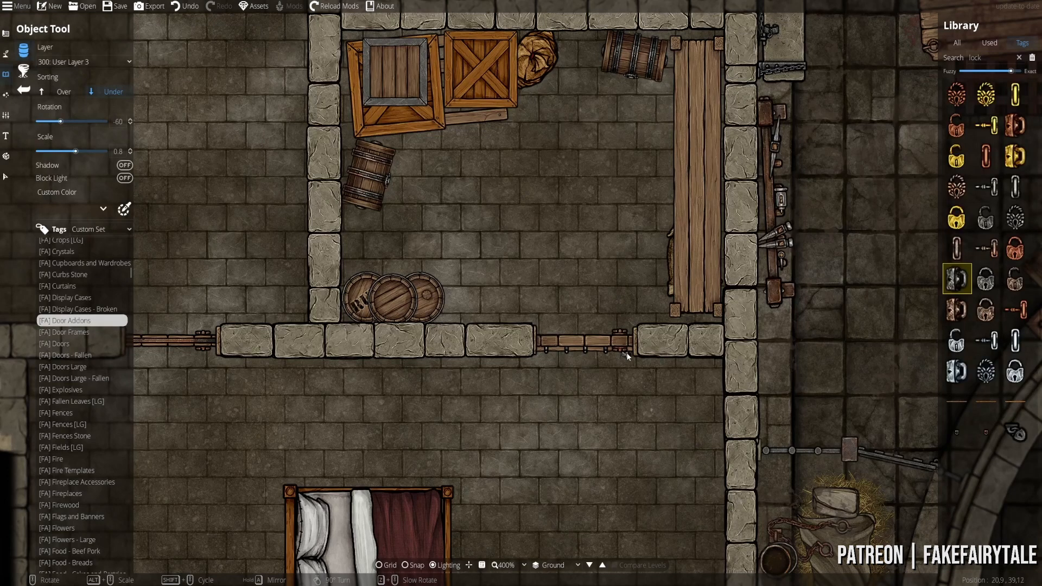
pyautogui.click(627, 354)
# - Fix a different lock asset onto the barrel, then pick the gray metal lock
pyautogui.click(1023, 439)
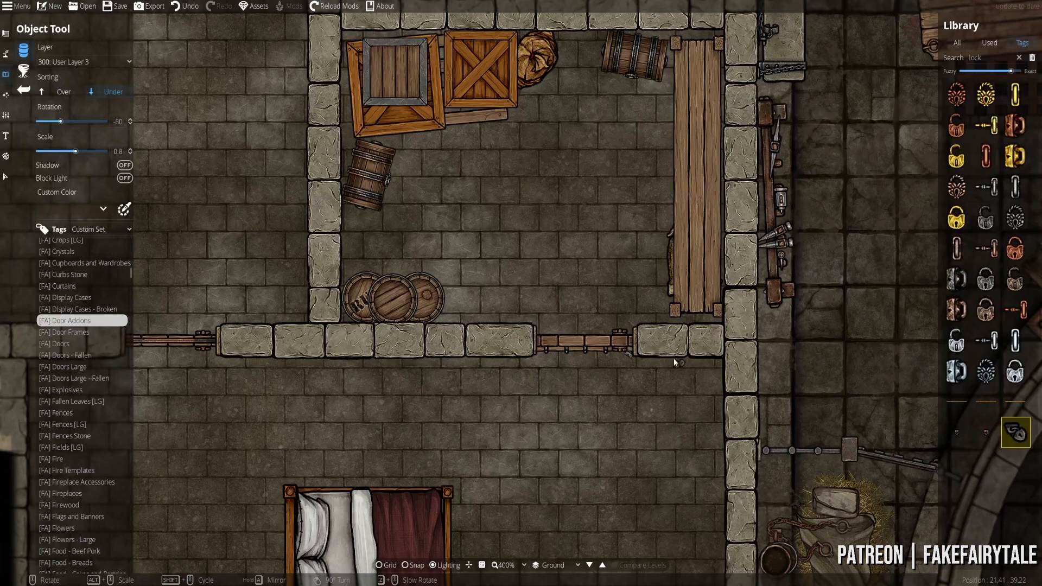
pyautogui.moveTo(472, 207); pyautogui.dragTo(481, 274)
pyautogui.scroll(-1, 398, 249)
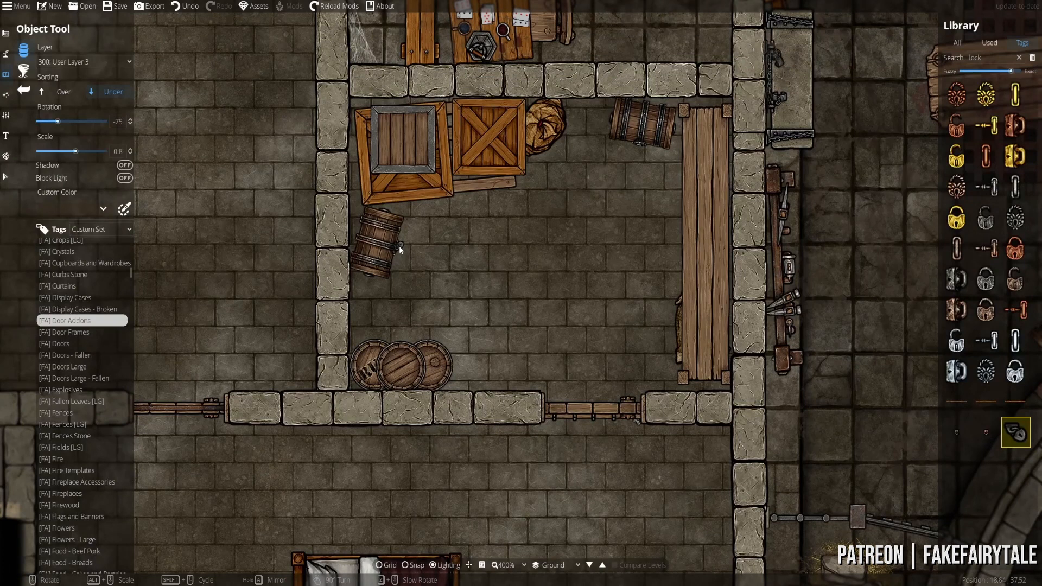
pyautogui.click(399, 245)
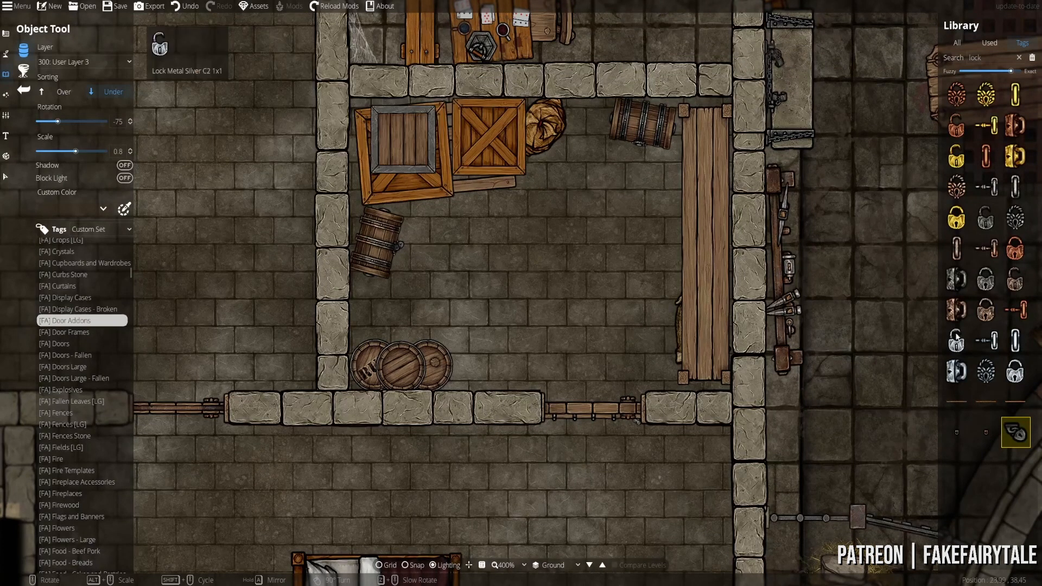
pyautogui.click(957, 278)
pyautogui.click(70, 335)
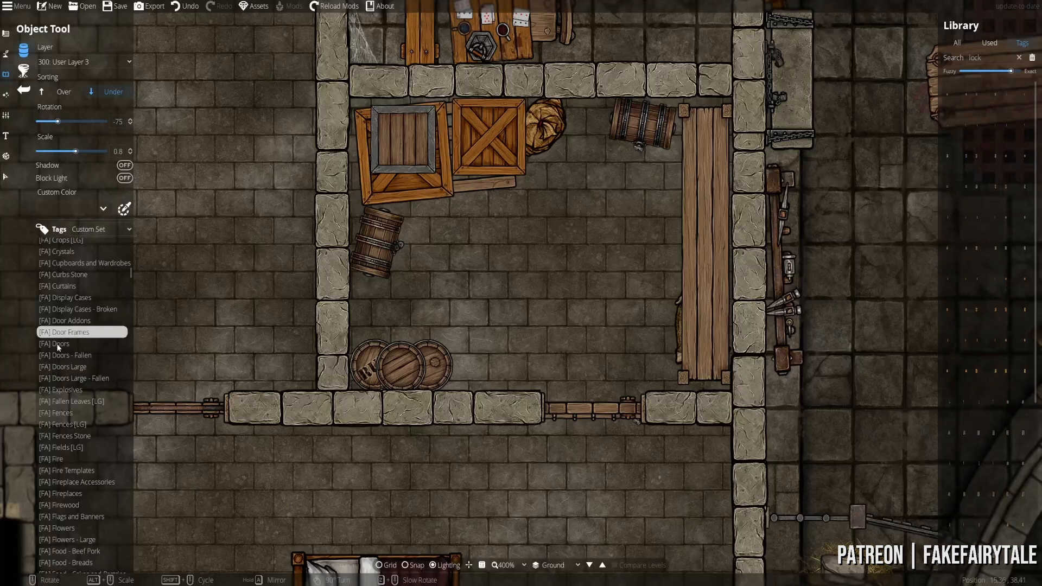
# - Browse the Doors, Doors Large, Explosives and Fallen Leaves categories with sorting set to Over
pyautogui.click(60, 343)
pyautogui.click(64, 367)
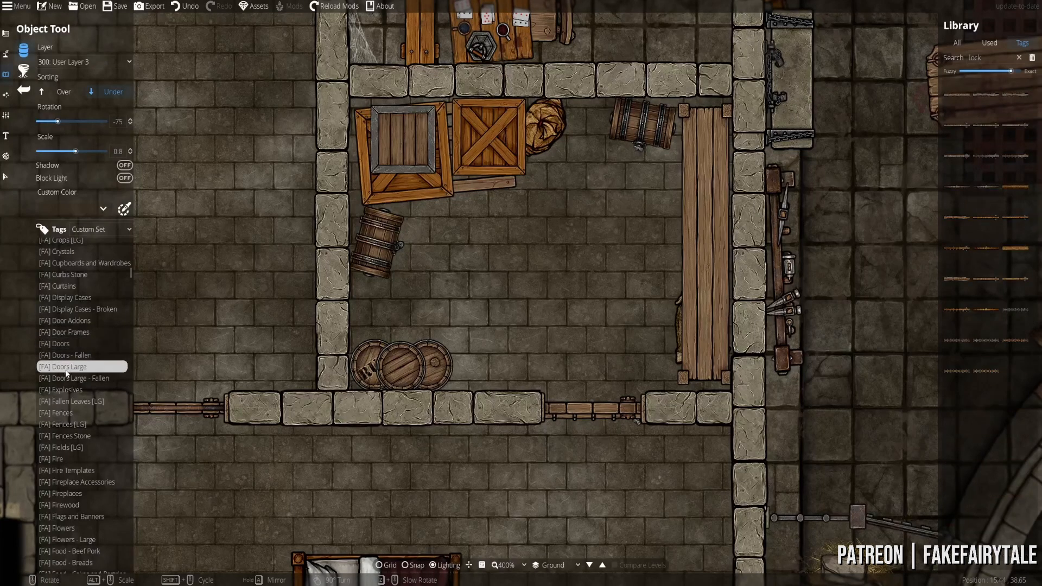
pyautogui.click(66, 389)
pyautogui.click(71, 402)
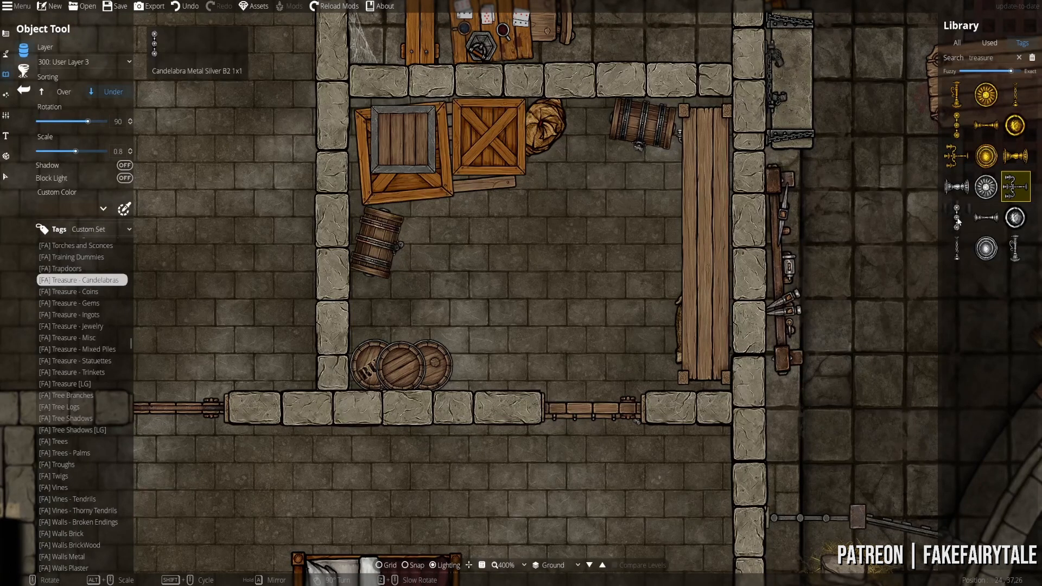
pyautogui.scroll(-1, 809, 172)
pyautogui.click(76, 88)
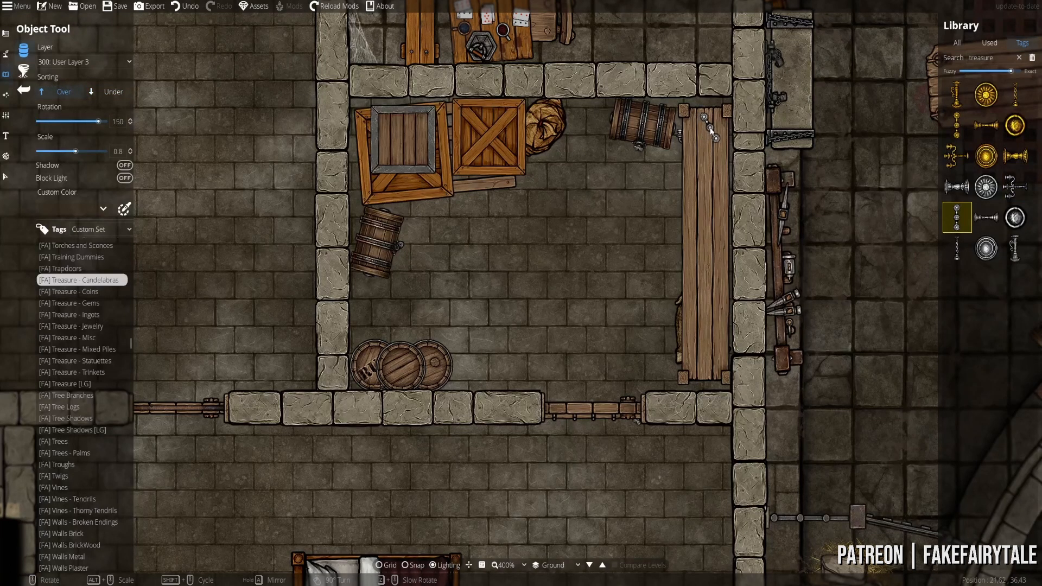
# - Place a bronze ingot from Treasure - Ingots on the plank table, then undo it
pyautogui.click(81, 292)
pyautogui.click(85, 316)
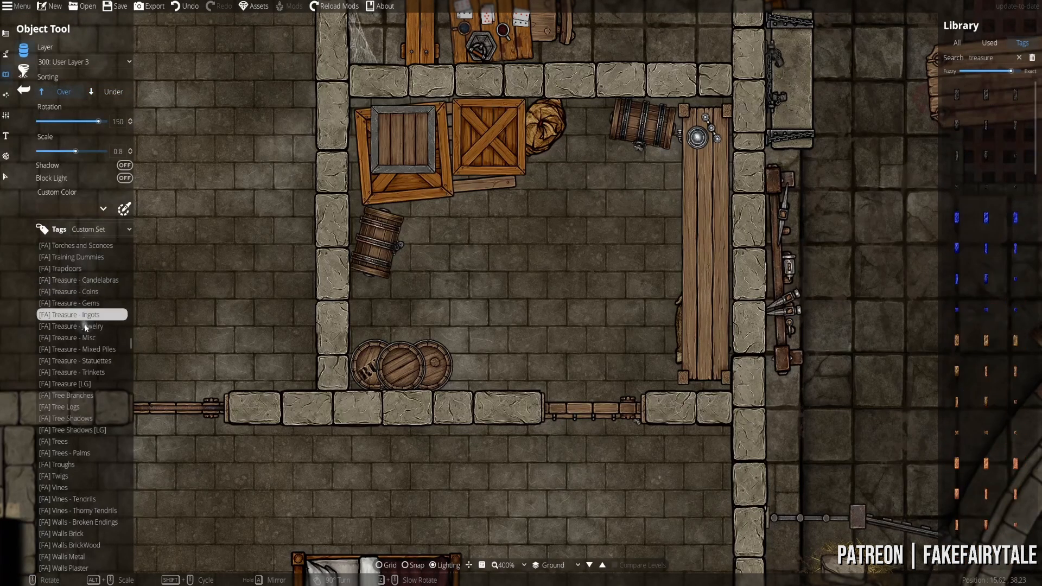
pyautogui.click(963, 347)
pyautogui.scroll(-2, 947, 349)
pyautogui.scroll(1, 947, 348)
pyautogui.scroll(9, 759, 352)
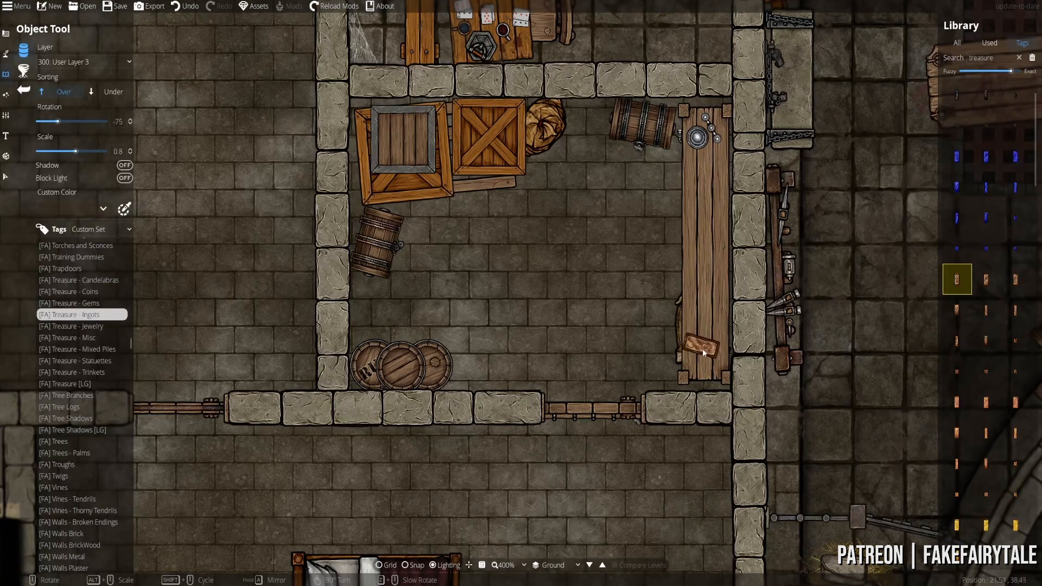
pyautogui.scroll(-2, 703, 353)
pyautogui.click(700, 349)
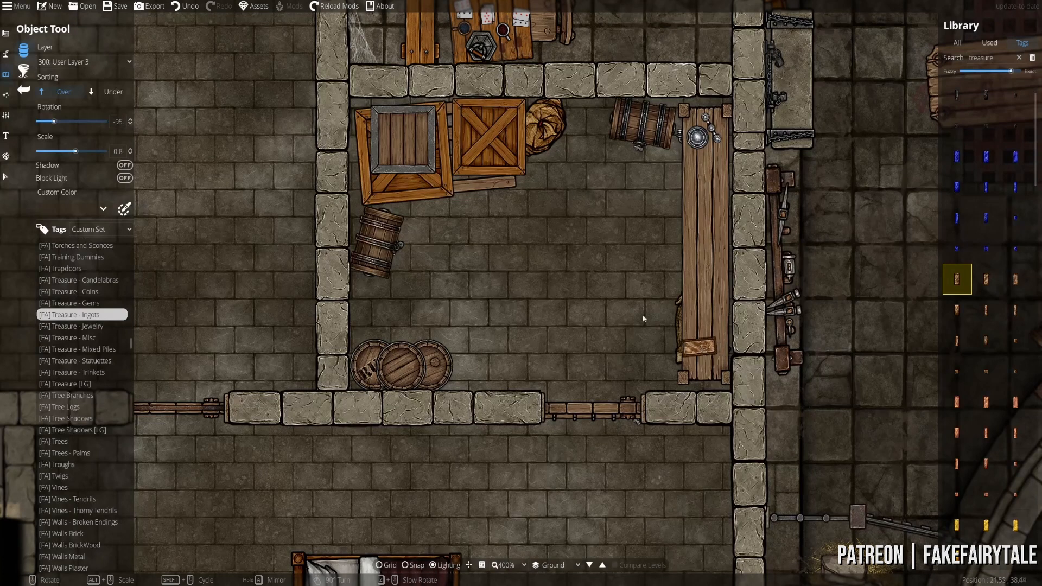
pyautogui.click(113, 91)
pyautogui.hotkey('ctrl', 'z')
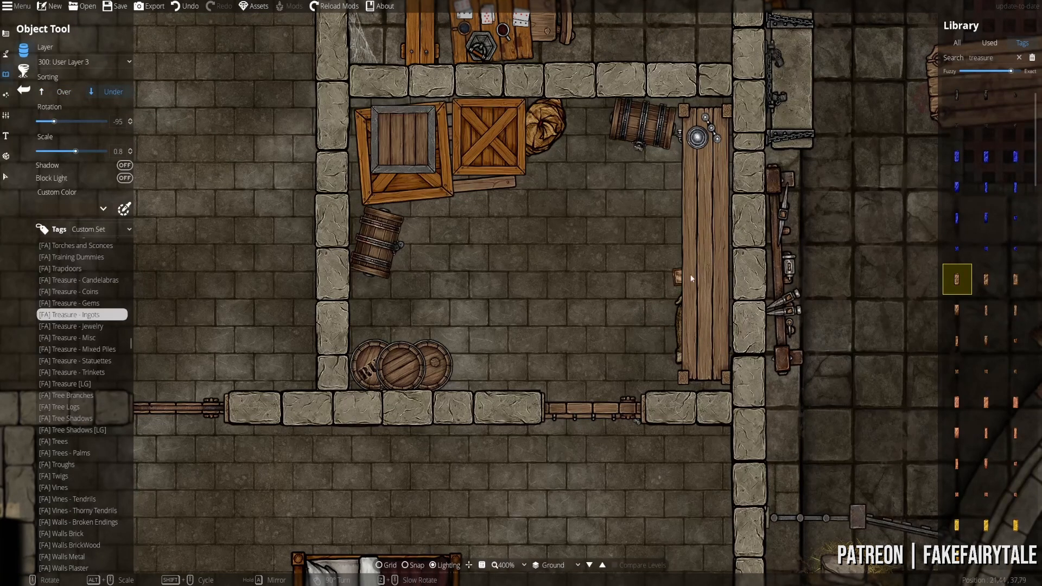
# - Put new objects on User Layer 2 and pick the gray ingot asset
pyautogui.click(84, 62)
pyautogui.click(109, 164)
pyautogui.scroll(1, 694, 235)
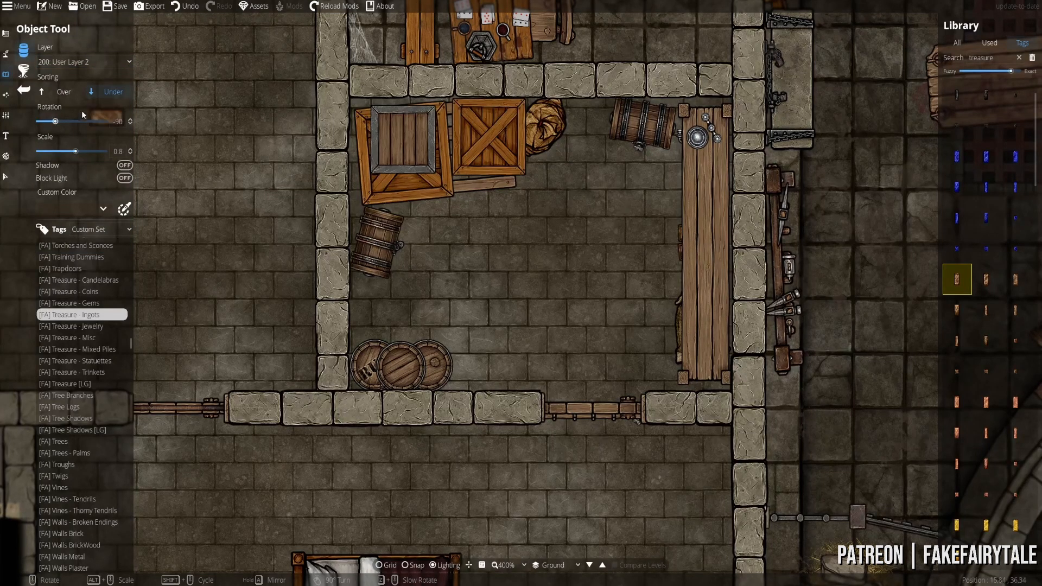
pyautogui.scroll(-5, 994, 354)
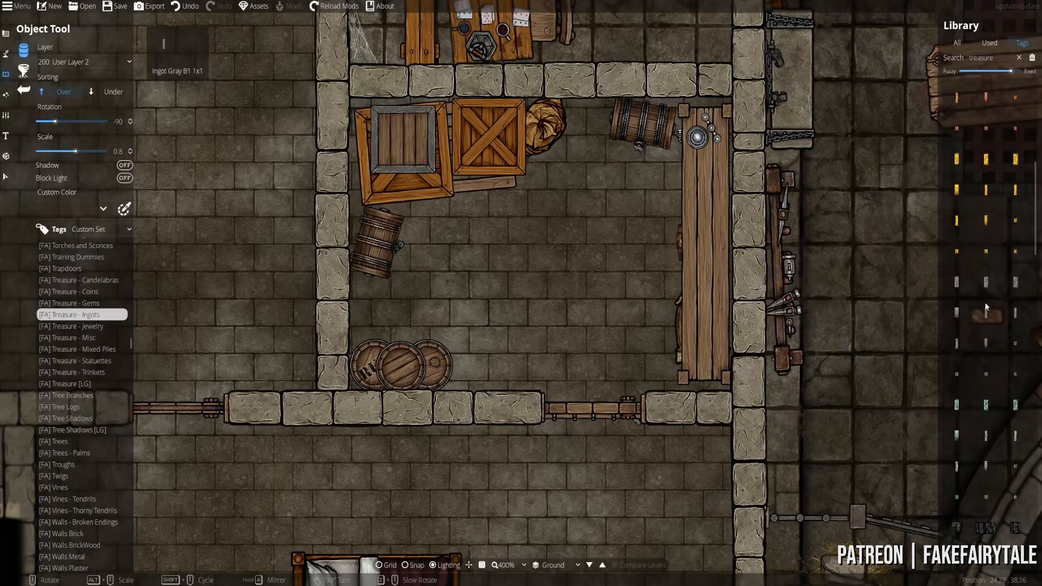
pyautogui.click(987, 281)
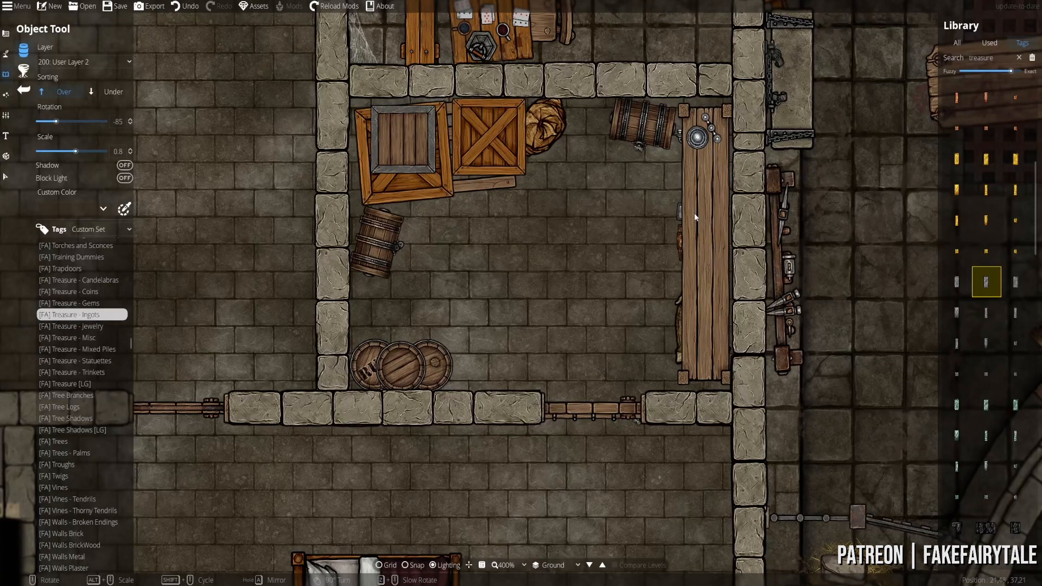
# - Look through the miscellaneous, jewelry, mixed pile, statuette and trinket treasure assets
pyautogui.click(85, 337)
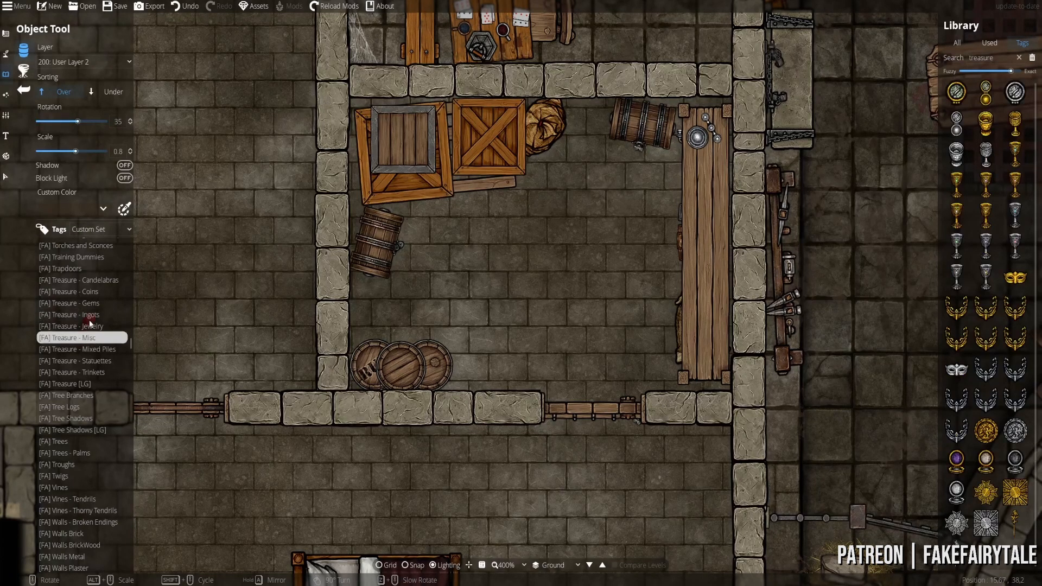
pyautogui.click(84, 326)
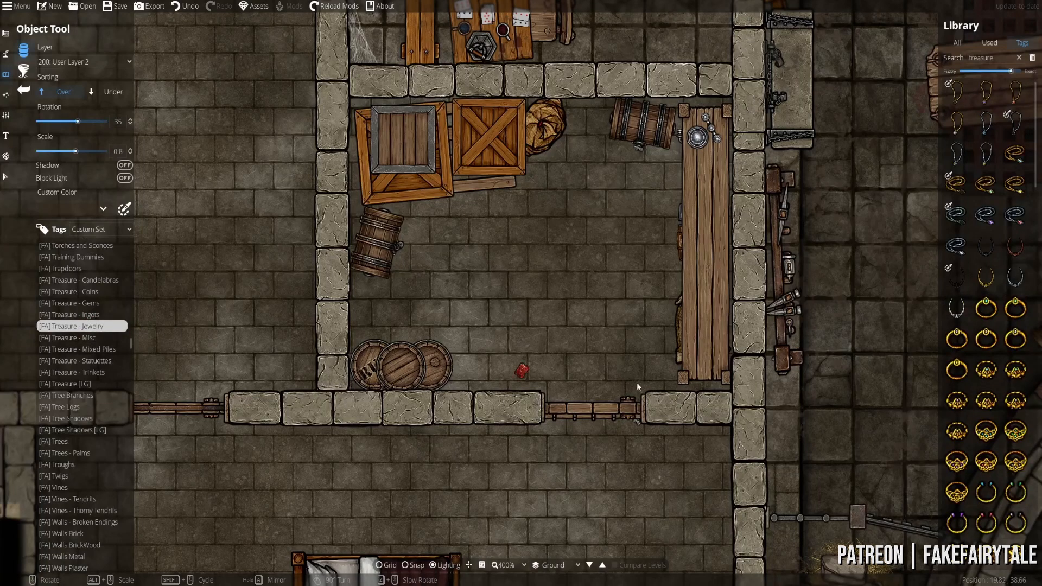
pyautogui.scroll(-10, 999, 434)
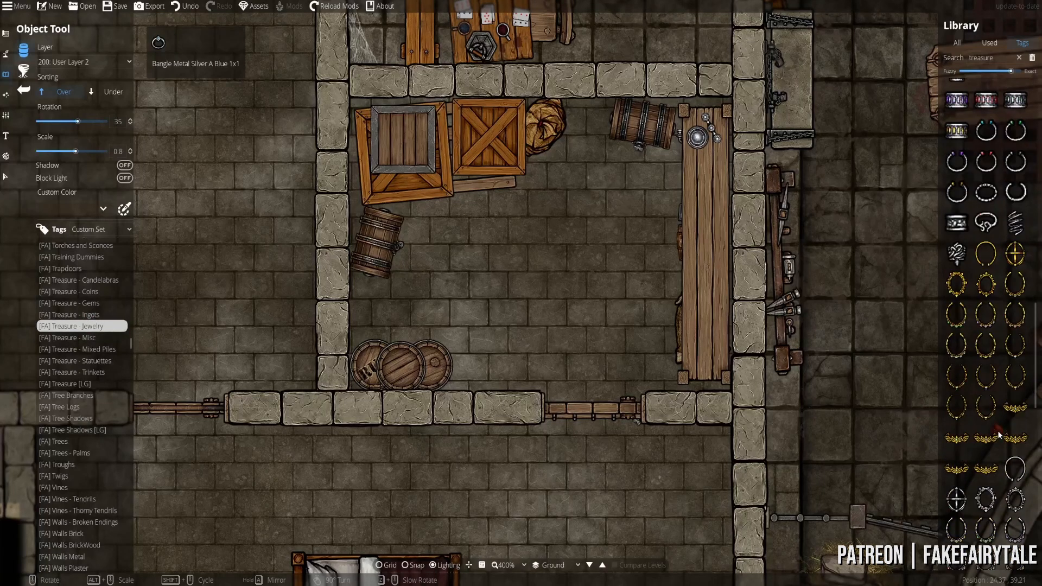
pyautogui.scroll(-10, 1000, 434)
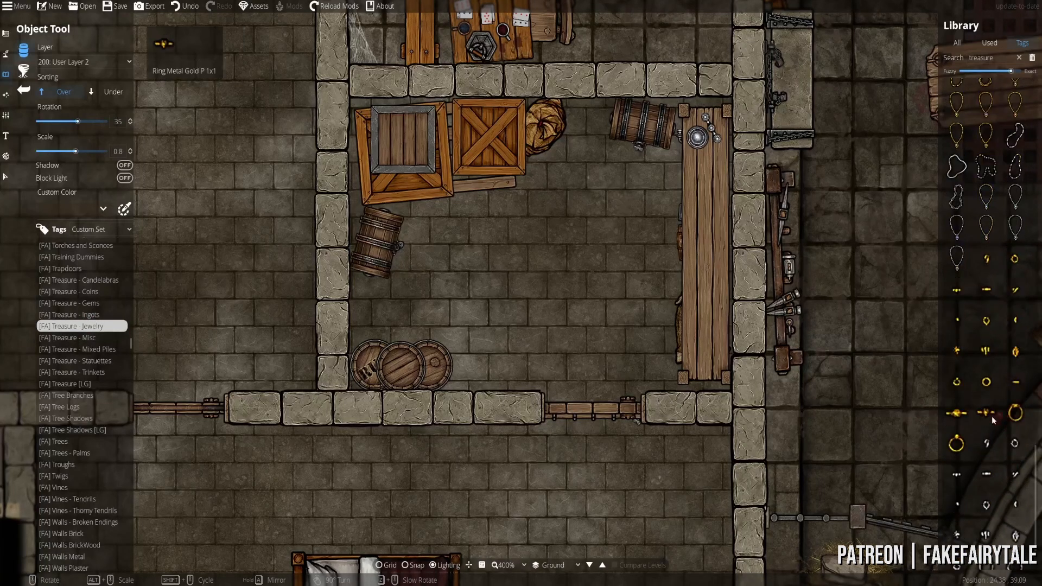
pyautogui.scroll(-3, 996, 409)
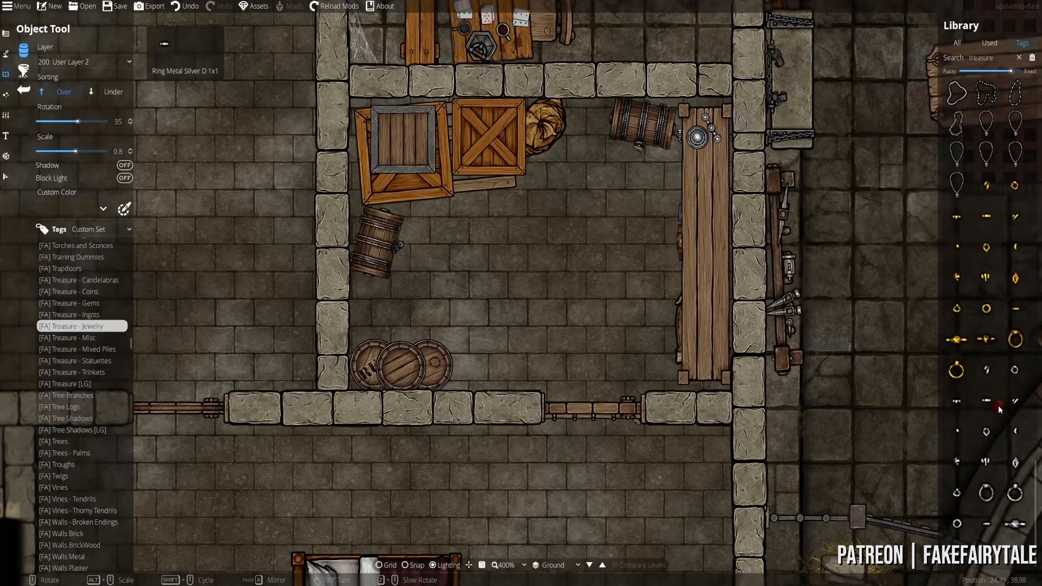
pyautogui.click(90, 350)
pyautogui.scroll(-1, 874, 422)
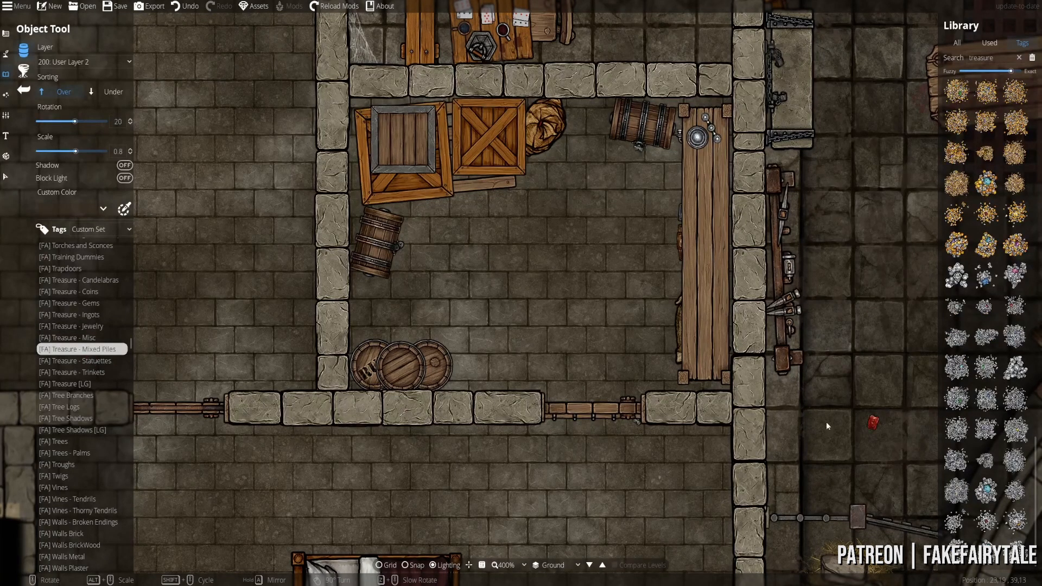
pyautogui.click(86, 362)
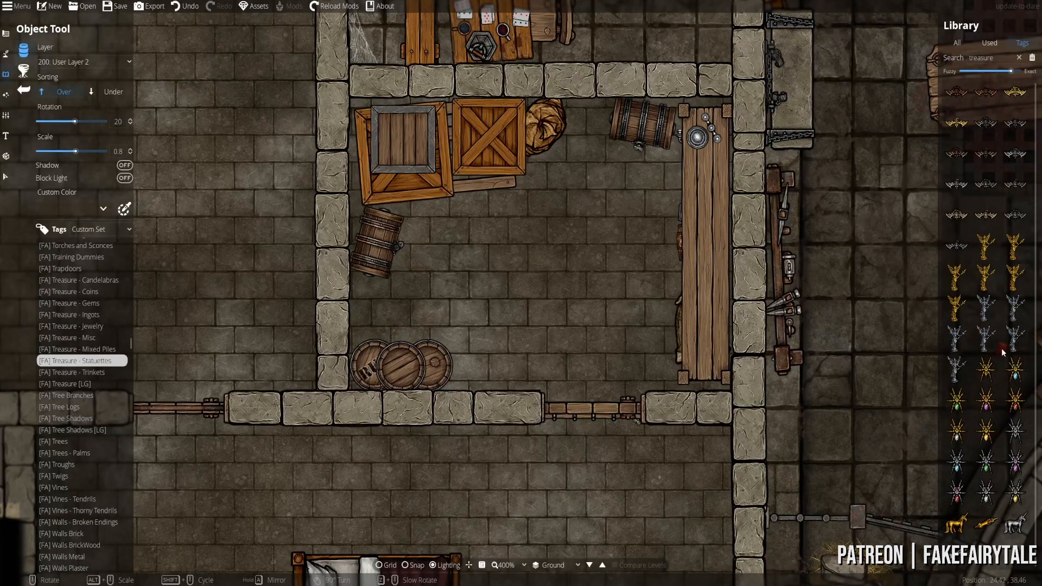
pyautogui.click(78, 373)
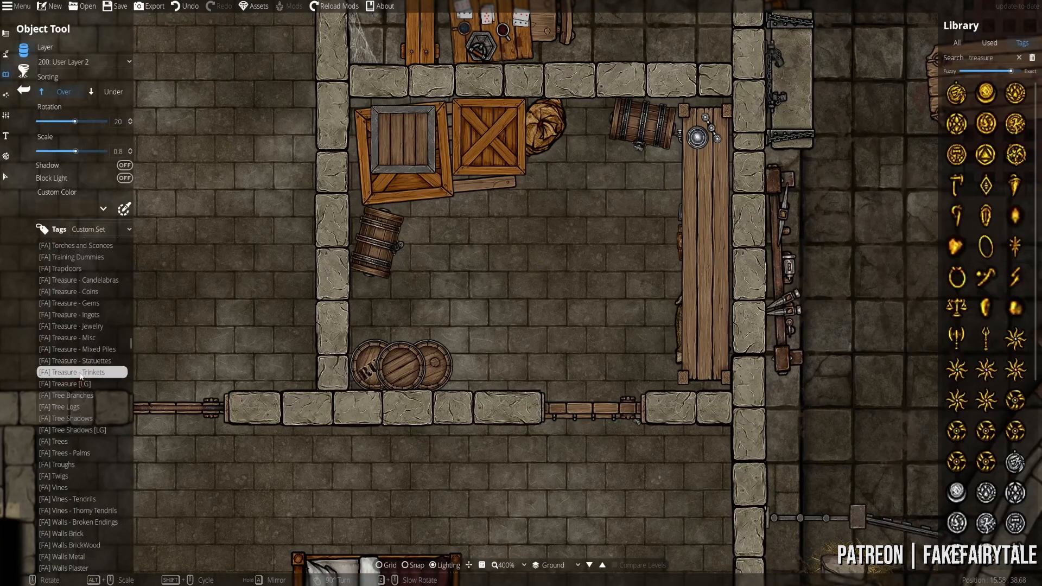
pyautogui.scroll(-5, 978, 378)
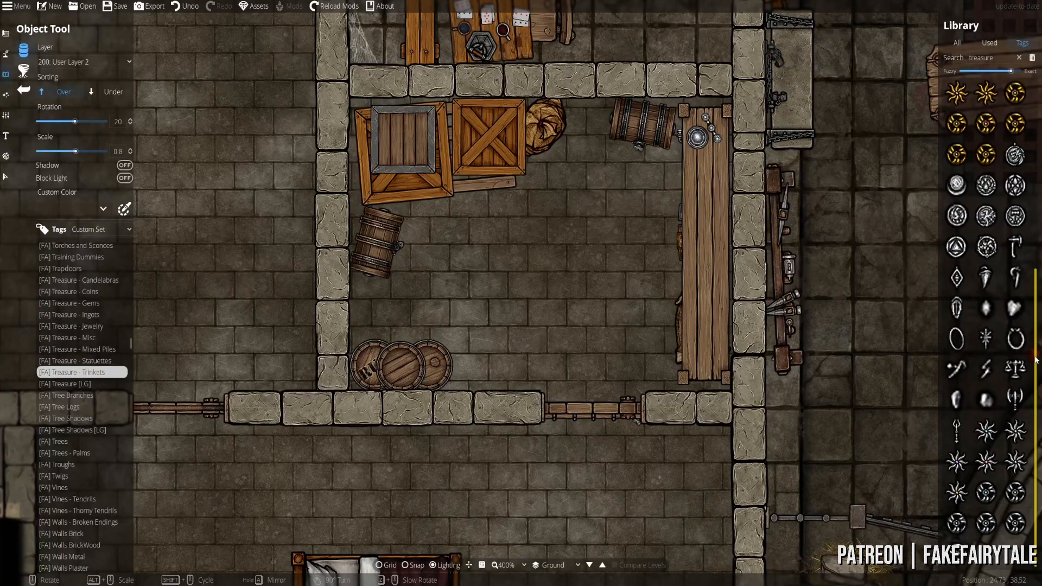
pyautogui.moveTo(1036, 361); pyautogui.dragTo(1035, 159)
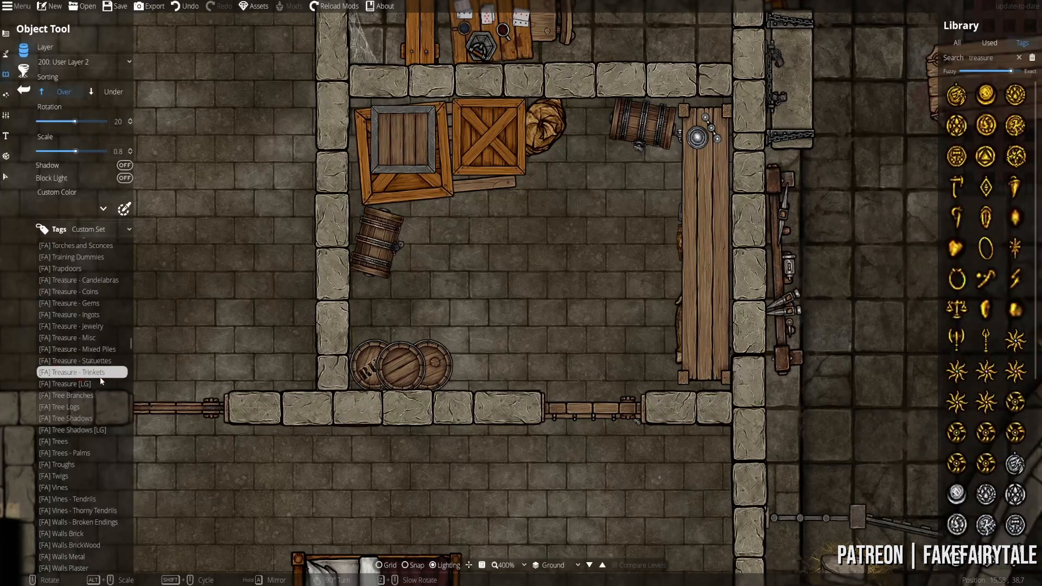
# - Browse large treasure, tree branch and coin assets, ending on the nails, bolts and bits tools
pyautogui.click(80, 386)
pyautogui.click(68, 396)
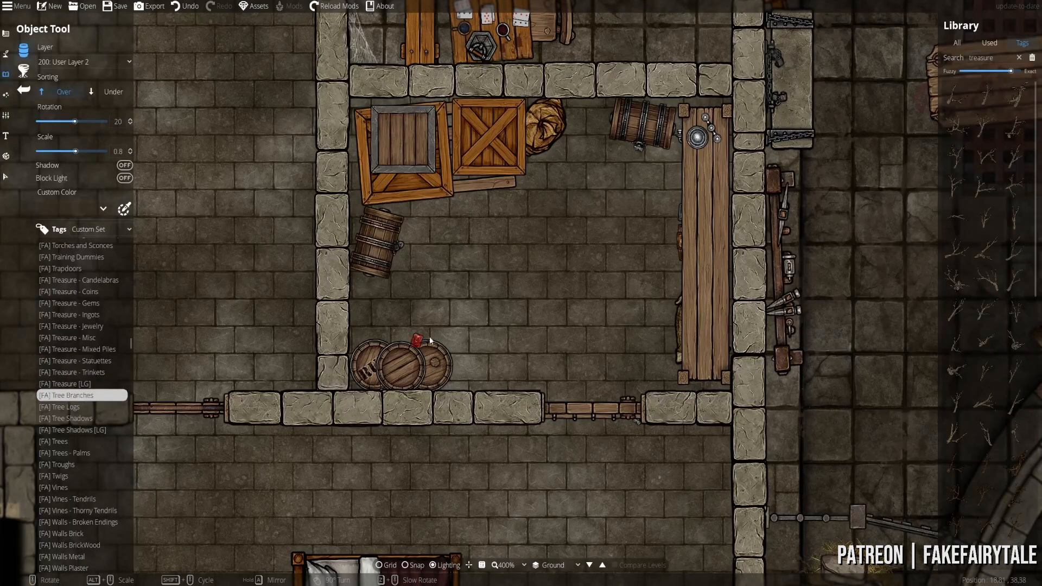
pyautogui.click(75, 291)
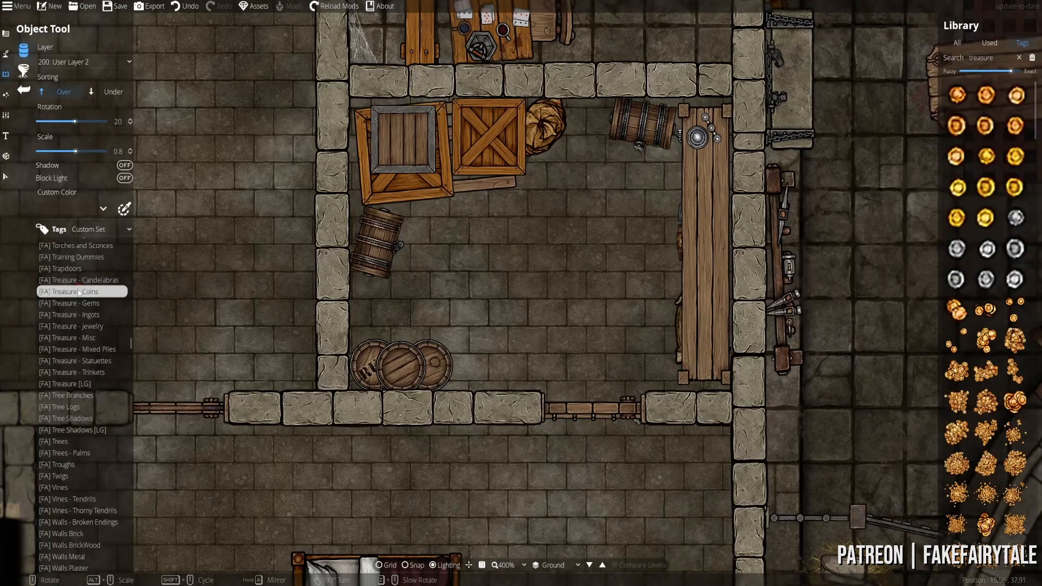
pyautogui.scroll(3, 76, 326)
pyautogui.click(83, 307)
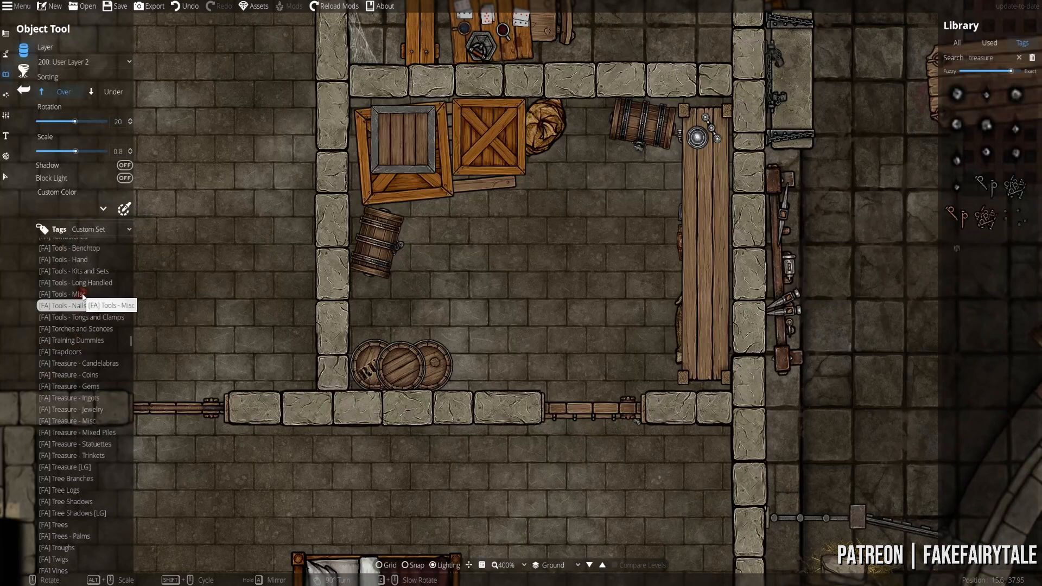
# - Try several kits from Tools - Kits and Sets and place one on the right-hand crate
pyautogui.click(83, 294)
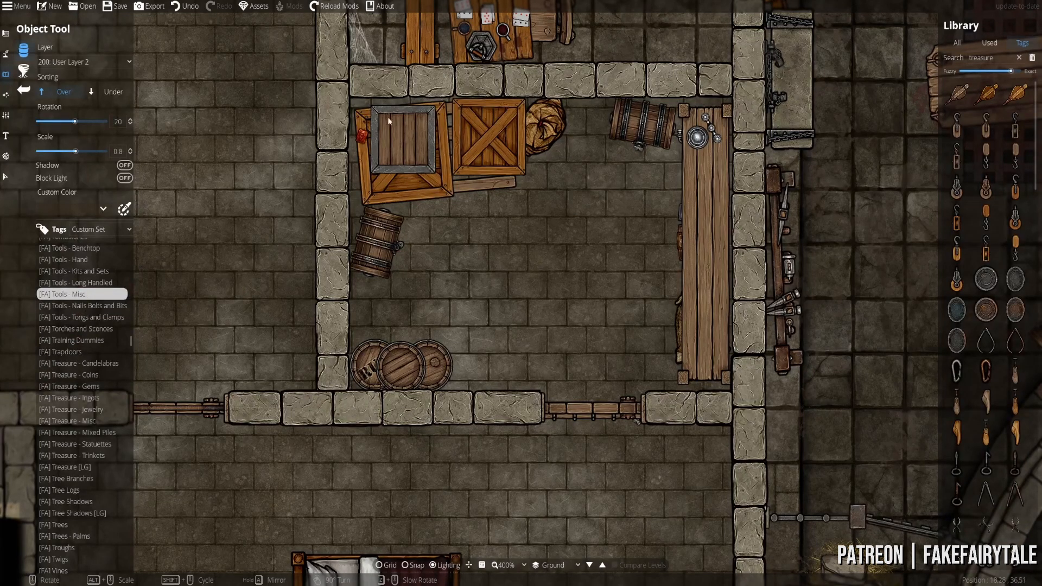
pyautogui.click(101, 271)
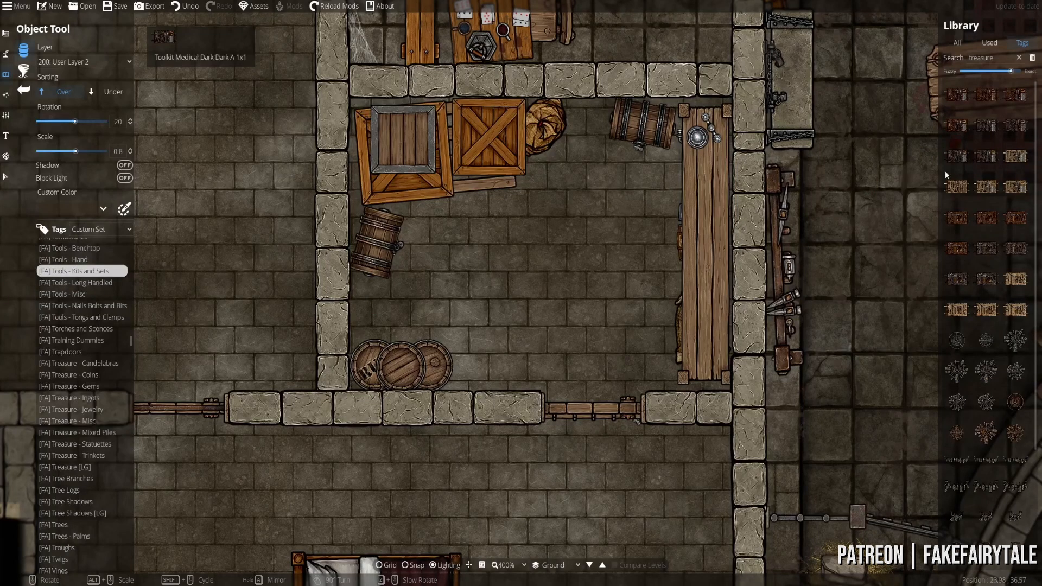
pyautogui.click(956, 371)
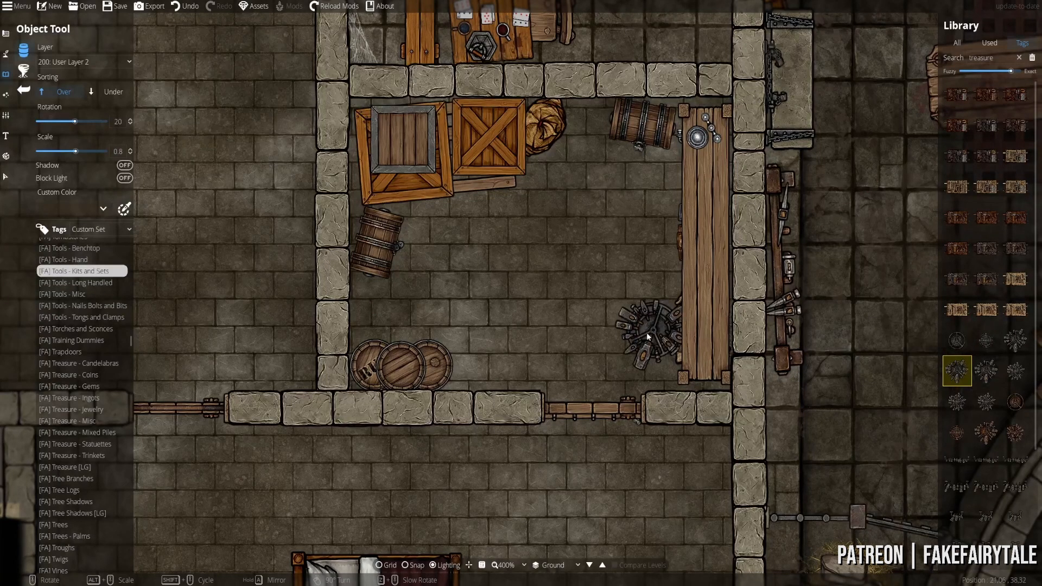
pyautogui.click(985, 403)
pyautogui.click(985, 431)
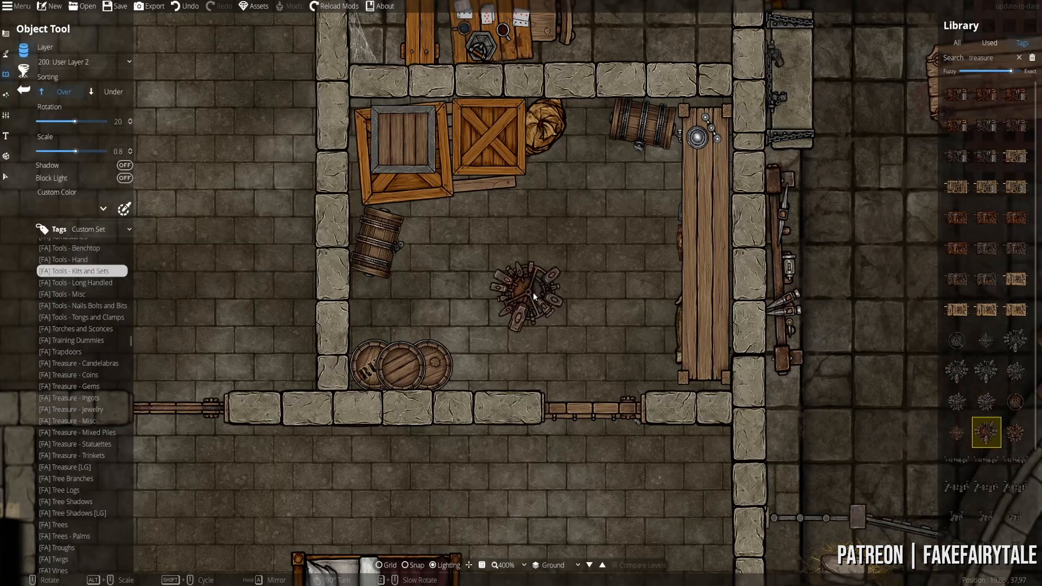
pyautogui.scroll(-8, 533, 292)
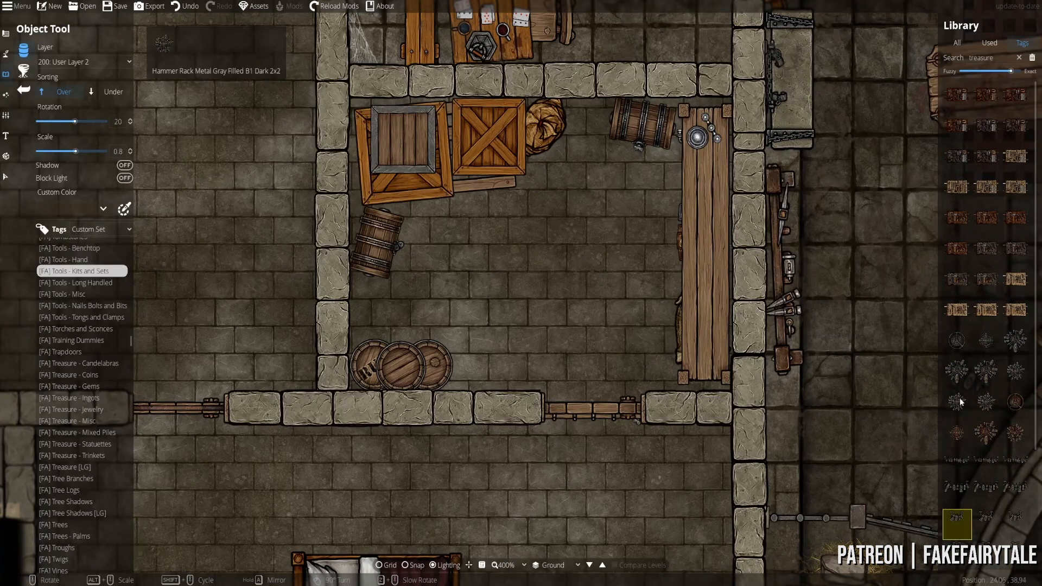
pyautogui.click(986, 186)
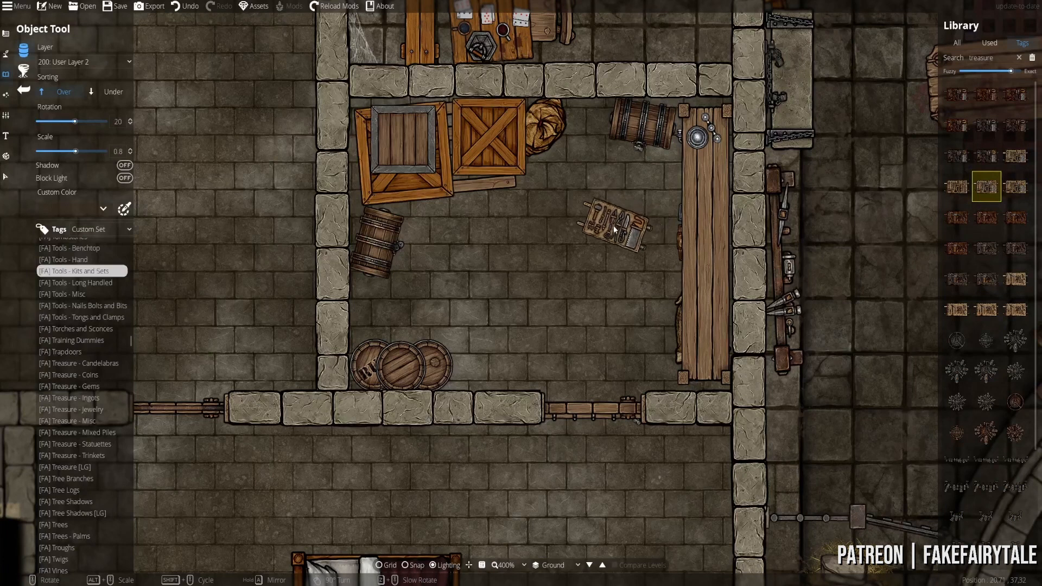
pyautogui.click(1015, 155)
pyautogui.keyDown('shift'); pyautogui.scroll(-6, 603, 190); pyautogui.keyUp('shift')
pyautogui.scroll(-5, 500, 151)
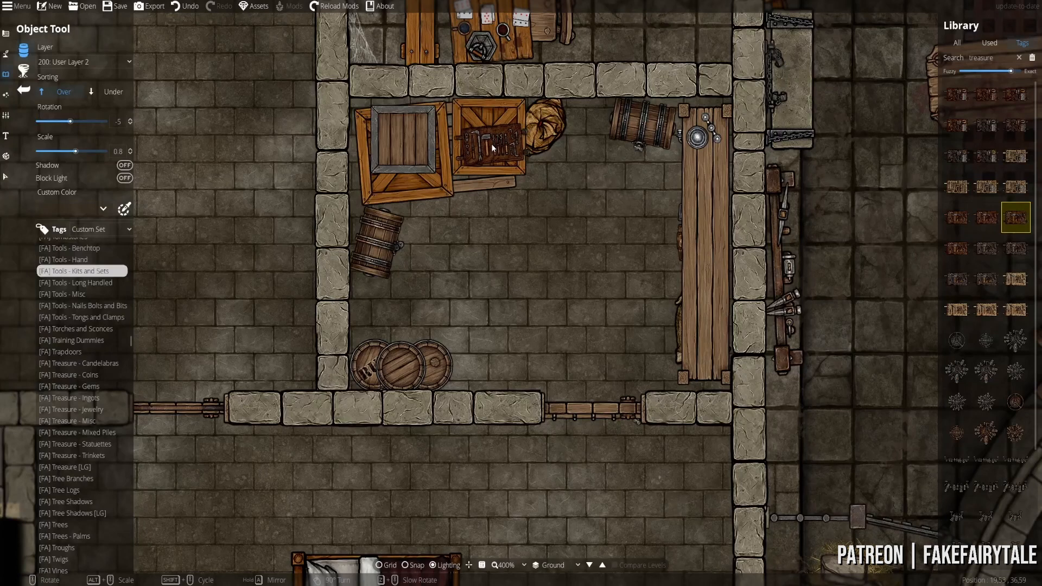
pyautogui.click(59, 259)
pyautogui.scroll(4, 60, 352)
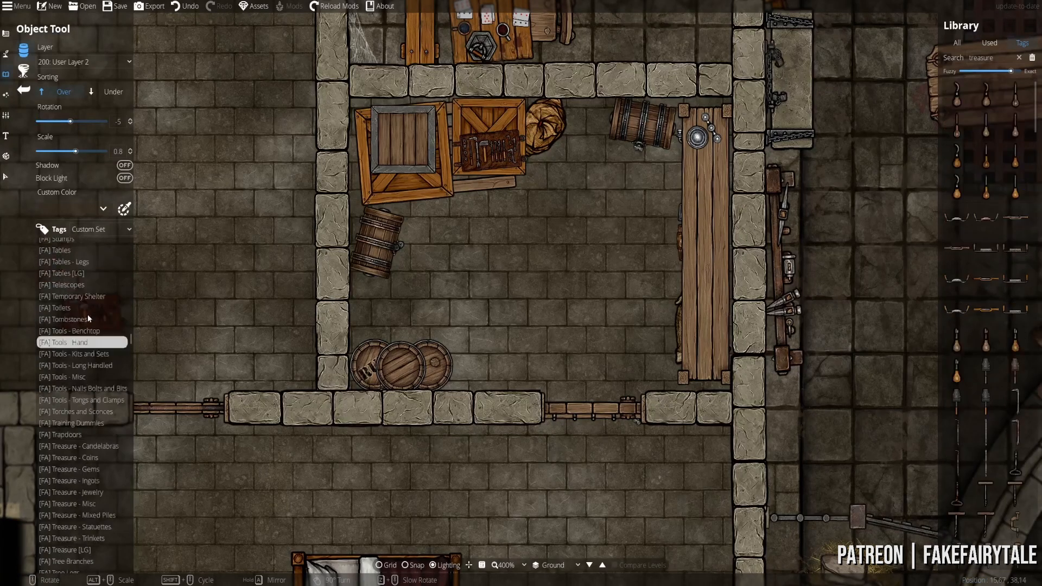
# - Show the strongbox storage assets and pick the rusty strongbox
pyautogui.scroll(3, 76, 341)
pyautogui.click(76, 341)
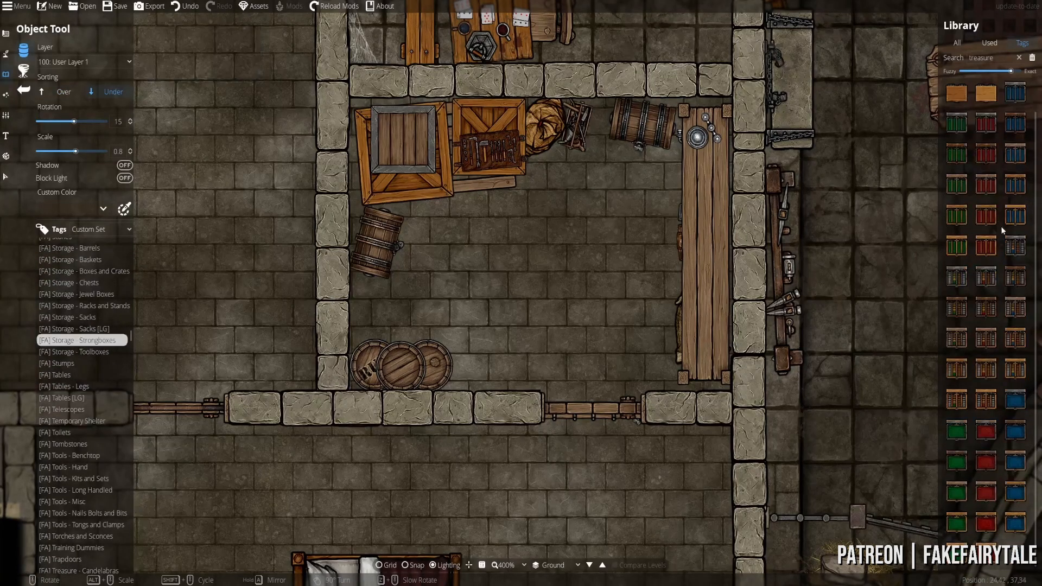
pyautogui.scroll(1, 984, 119)
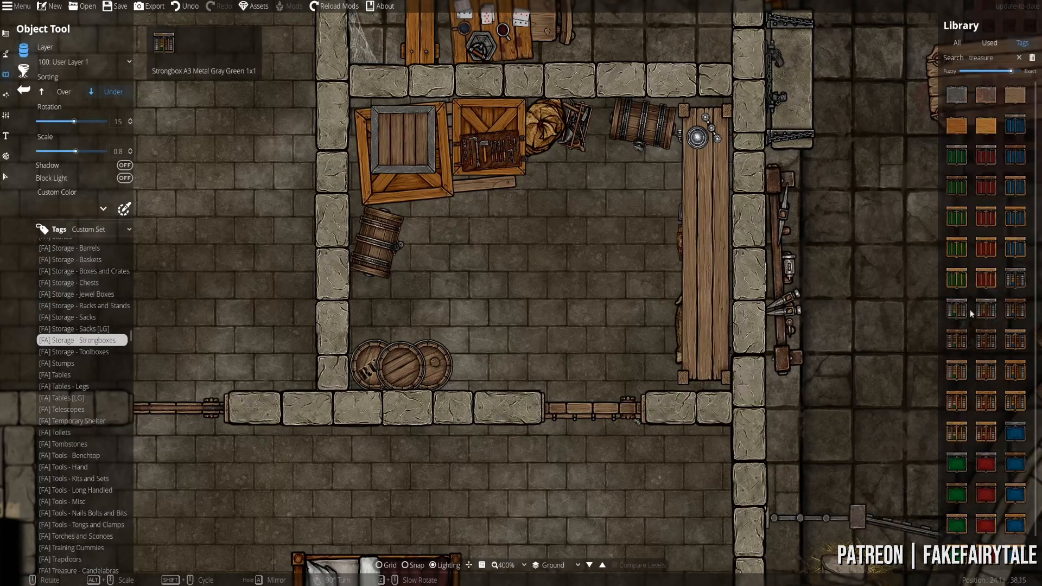
pyautogui.click(987, 97)
pyautogui.scroll(6, 697, 184)
pyautogui.scroll(1, 670, 278)
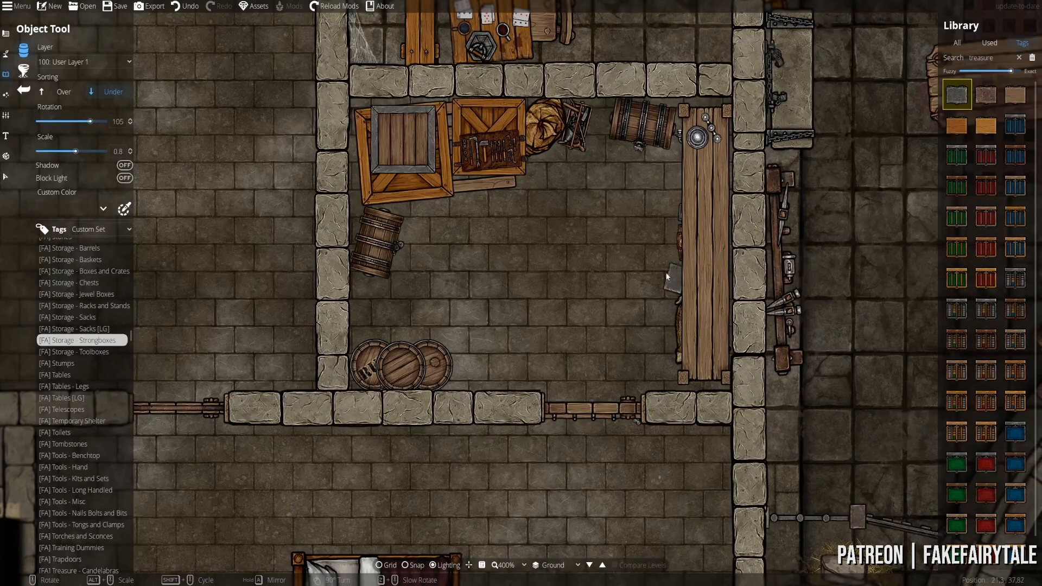
pyautogui.click(71, 91)
# - Put new objects on User Layer 3 and pick a regular sack asset to place
pyautogui.click(76, 62)
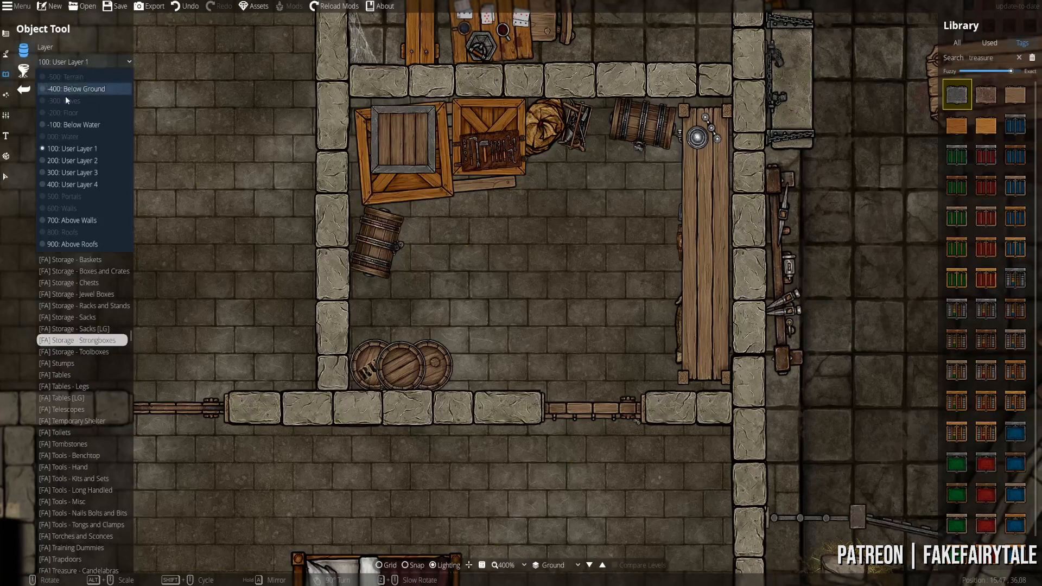
pyautogui.click(74, 174)
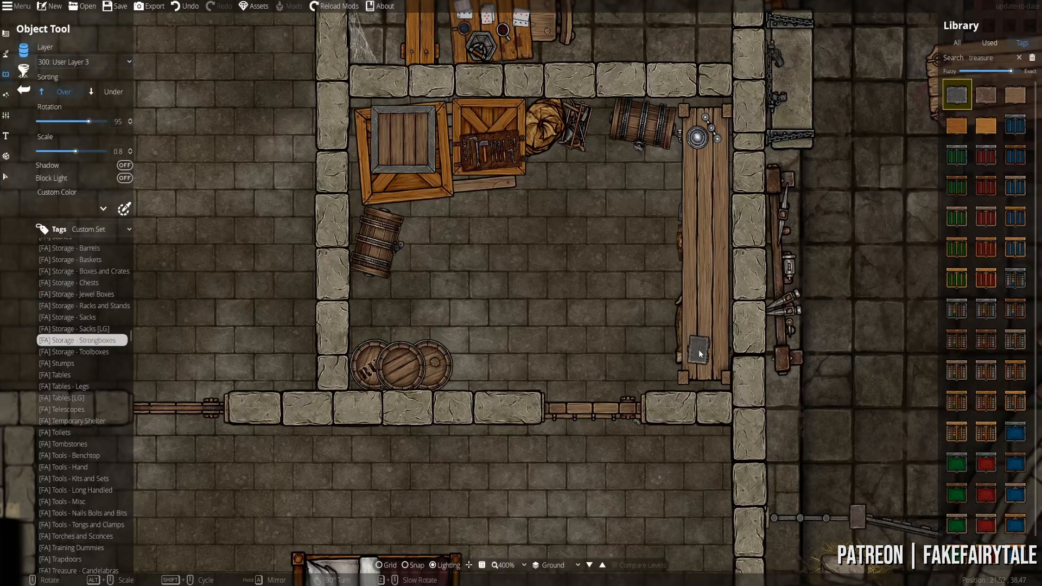
pyautogui.click(83, 329)
pyautogui.click(81, 317)
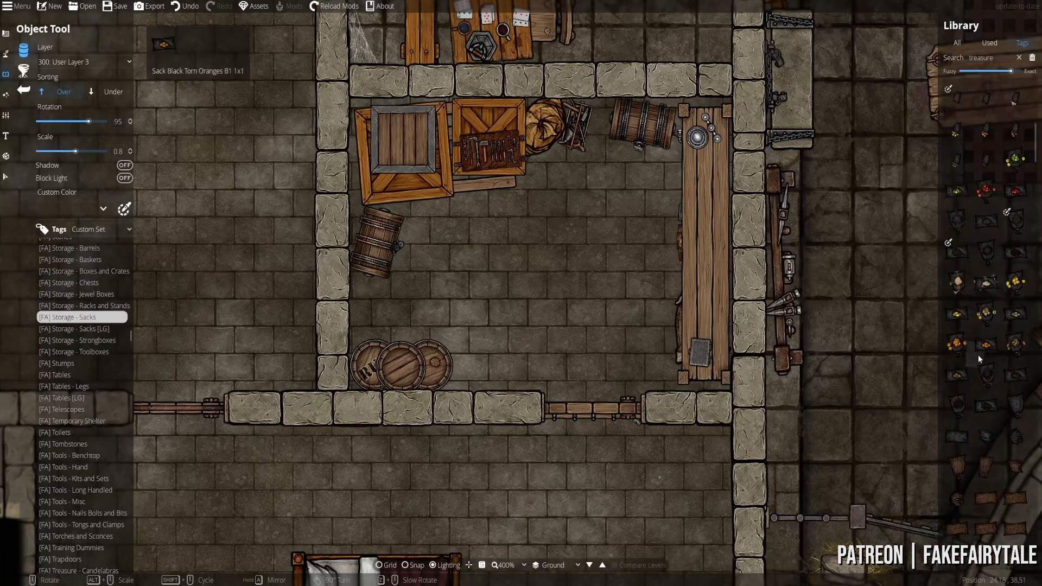
pyautogui.scroll(-5, 980, 358)
pyautogui.click(985, 316)
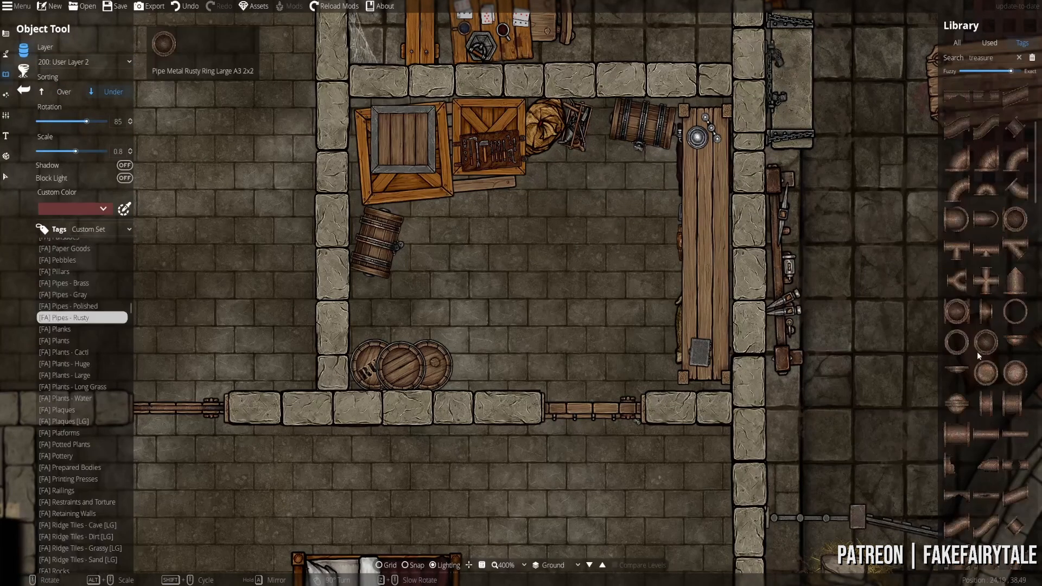
pyautogui.scroll(-2, 981, 354)
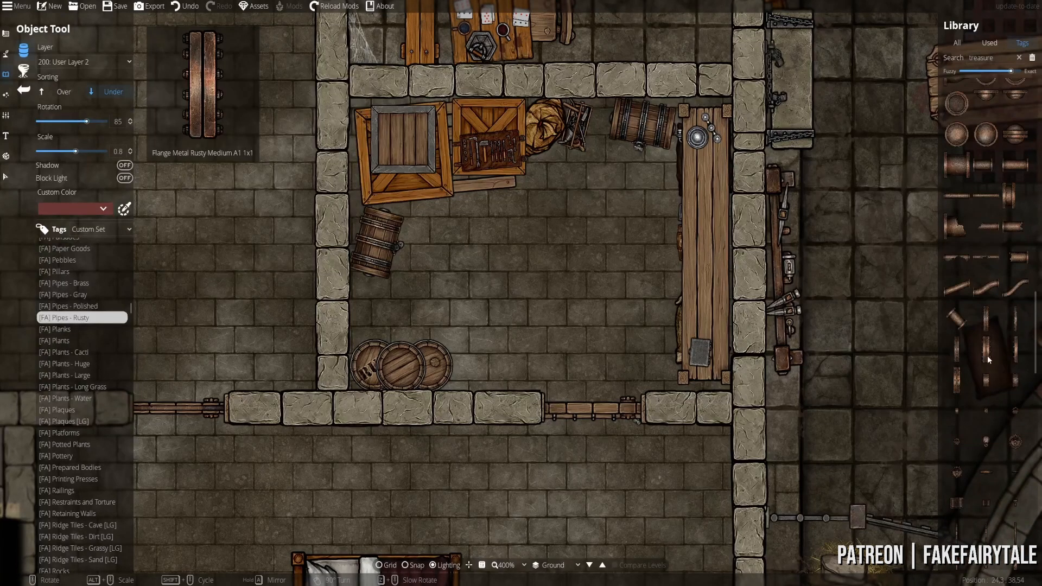
# - Compare S-curved, straight and curved rusty pipe assets while panning toward the rooms
pyautogui.scroll(-5, 987, 356)
pyautogui.scroll(2, 989, 317)
pyautogui.moveTo(832, 379); pyautogui.dragTo(787, 382)
pyautogui.click(986, 287)
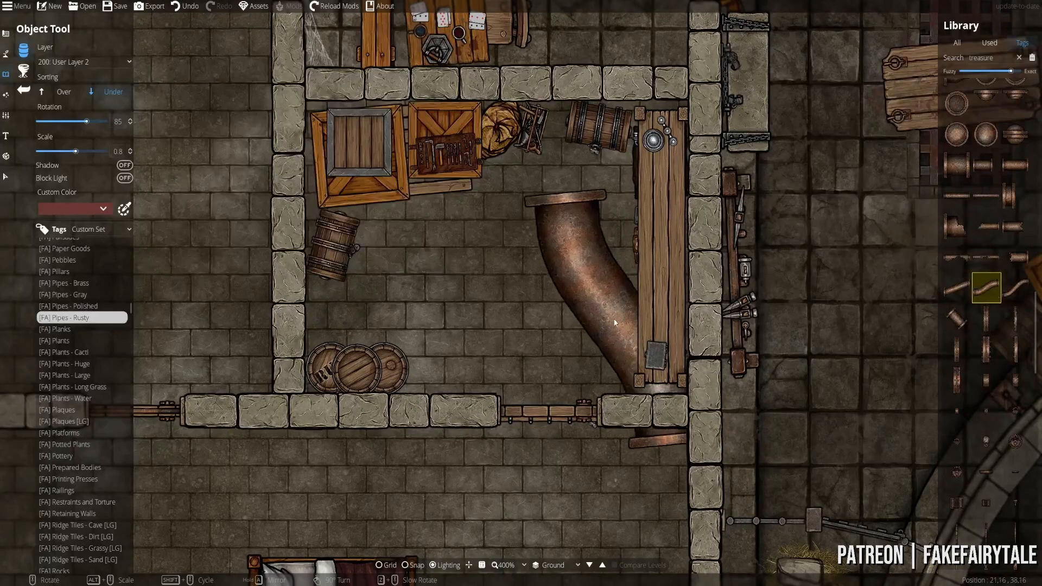
pyautogui.scroll(-5, 763, 320)
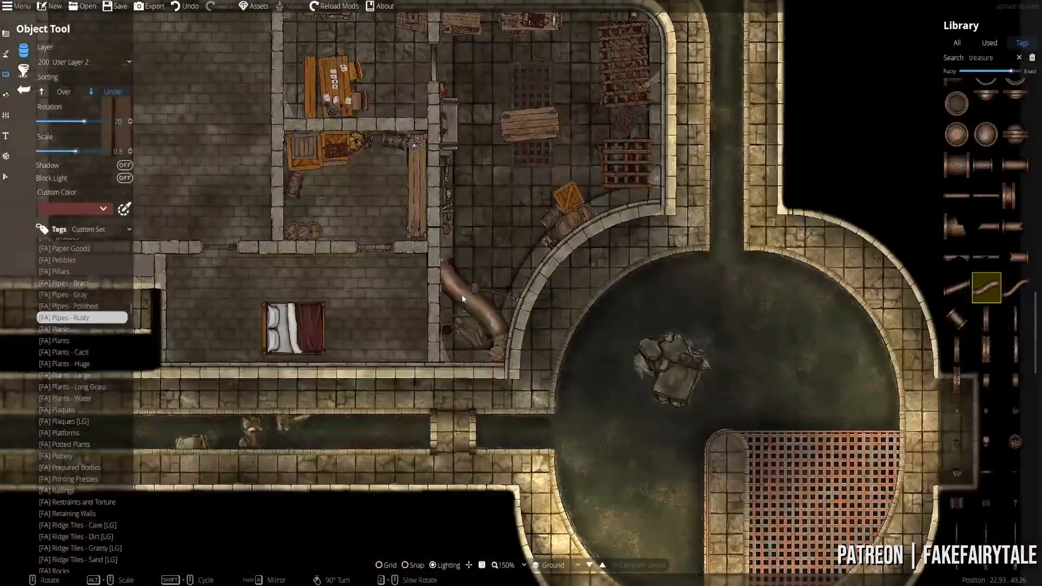
pyautogui.scroll(-1, 347, 276)
pyautogui.moveTo(347, 276); pyautogui.dragTo(454, 334)
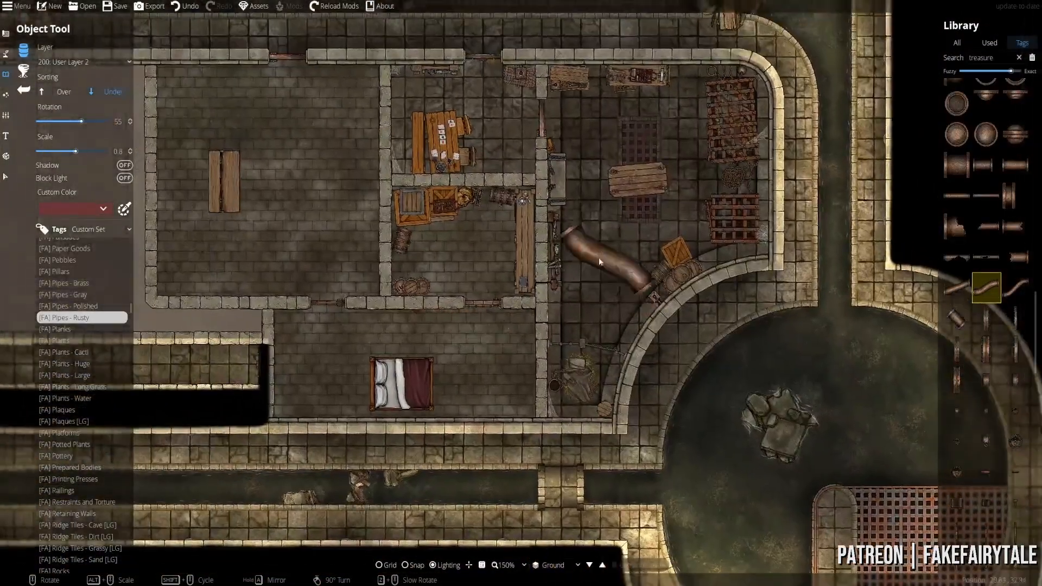
pyautogui.moveTo(575, 251); pyautogui.dragTo(593, 324)
pyautogui.scroll(2, 516, 295)
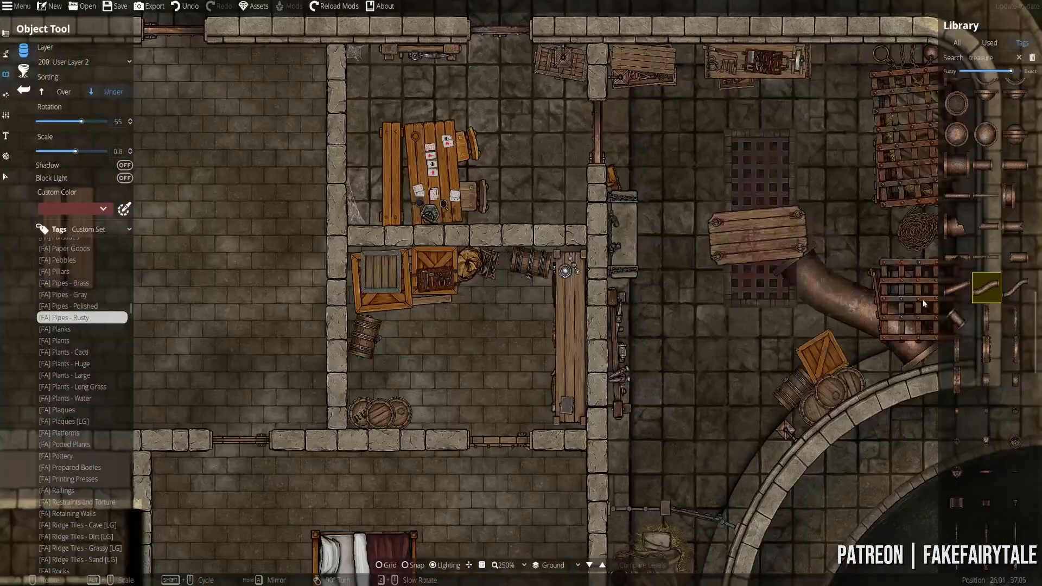
pyautogui.click(986, 195)
pyautogui.scroll(3, 504, 304)
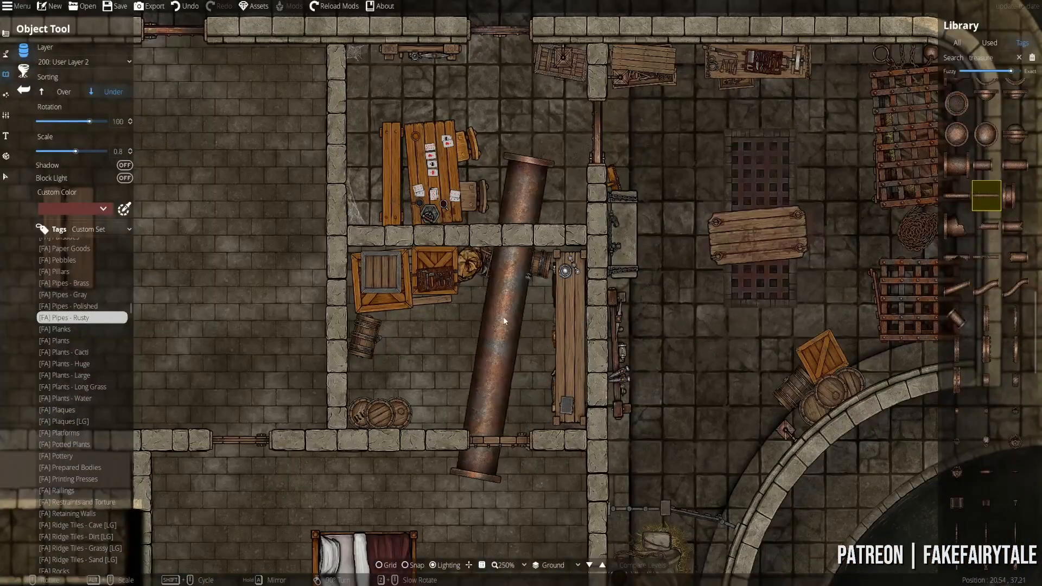
pyautogui.scroll(-5, 969, 406)
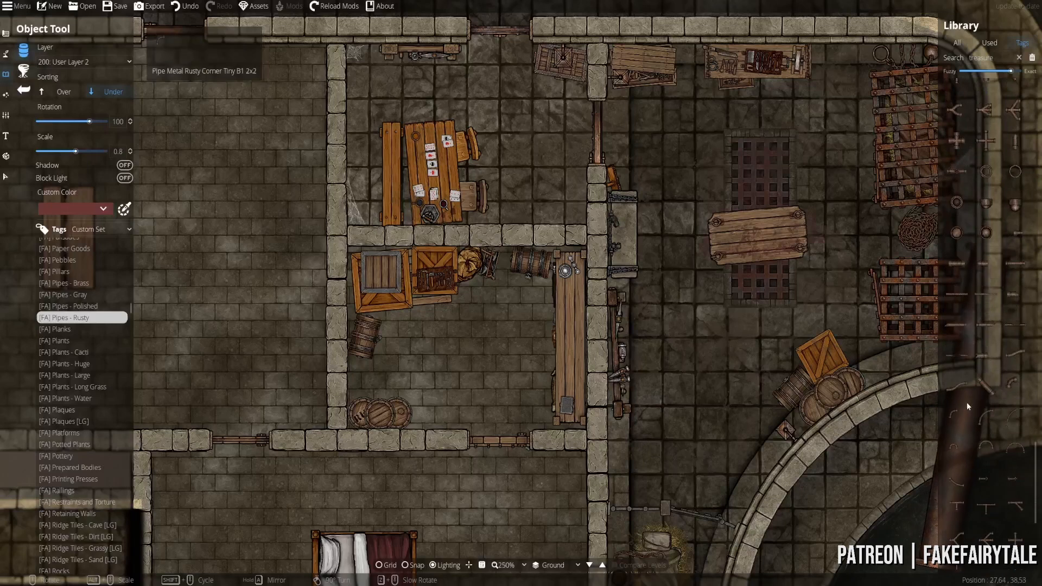
pyautogui.click(1015, 417)
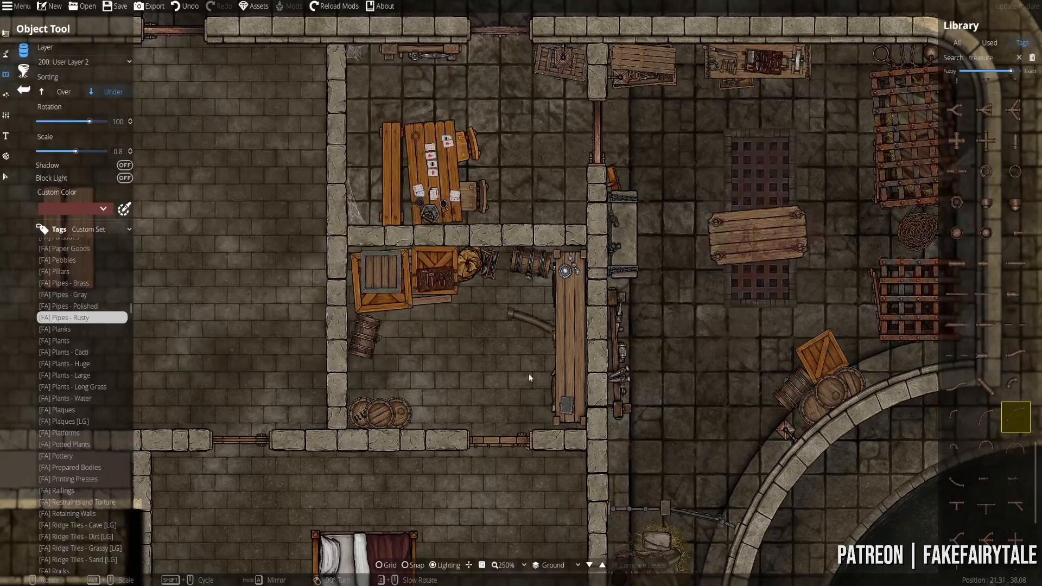
pyautogui.scroll(3, 466, 259)
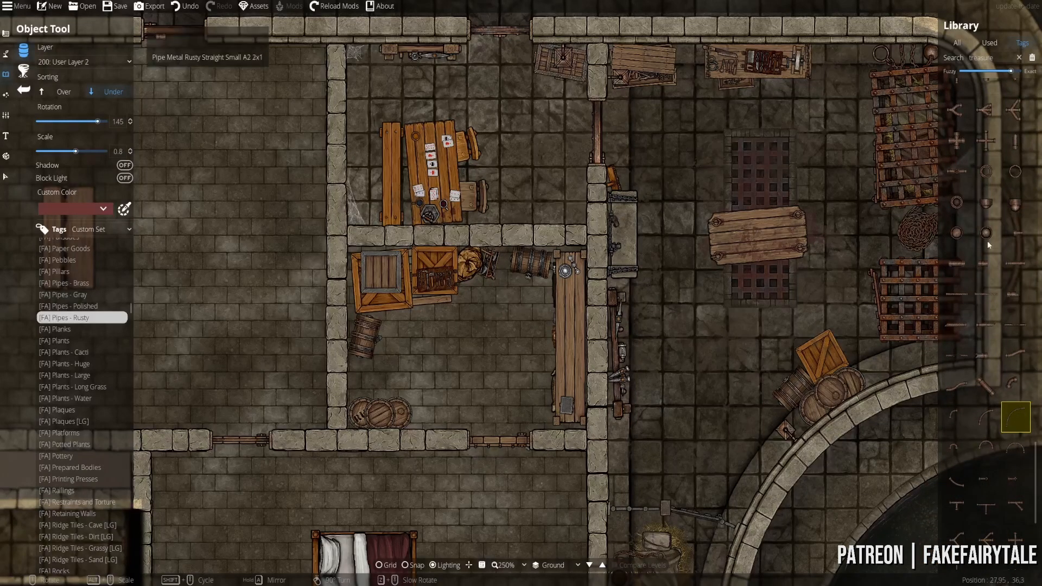
# - Place a small rusty pipe seal in the card-table room's top corner
pyautogui.click(984, 210)
pyautogui.moveTo(426, 213); pyautogui.dragTo(478, 273)
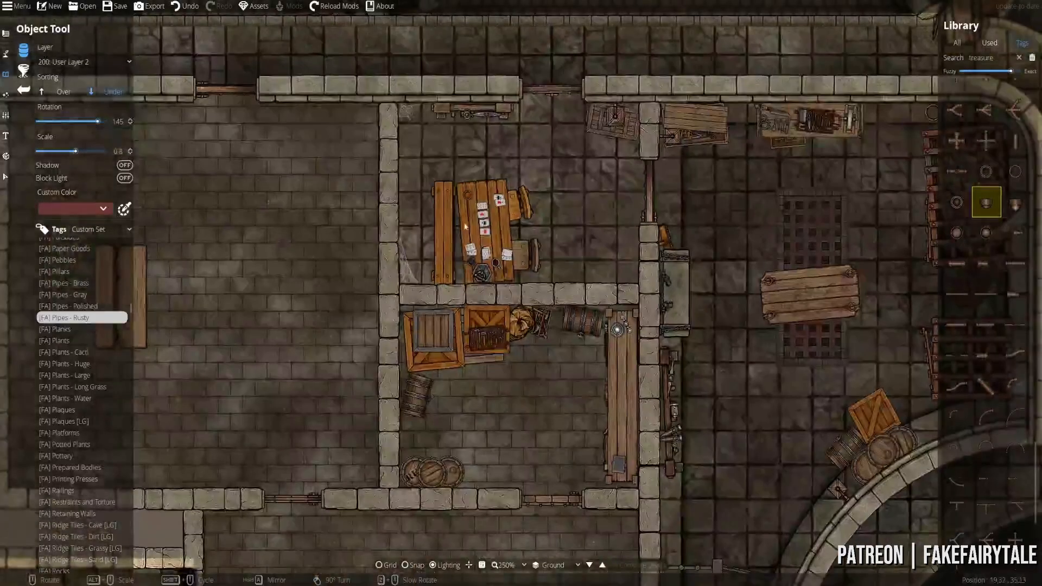
pyautogui.scroll(5, 425, 147)
pyautogui.scroll(-5, 423, 206)
pyautogui.moveTo(464, 228); pyautogui.dragTo(527, 309)
pyautogui.scroll(5, 489, 215)
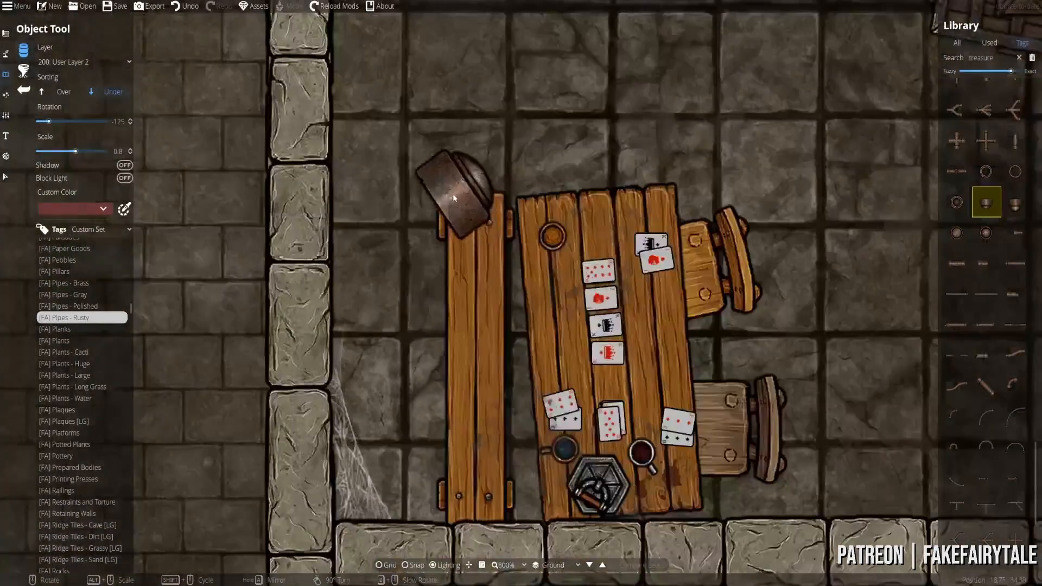
pyautogui.scroll(-4, 454, 198)
pyautogui.moveTo(458, 227); pyautogui.dragTo(445, 307)
pyautogui.scroll(8, 438, 243)
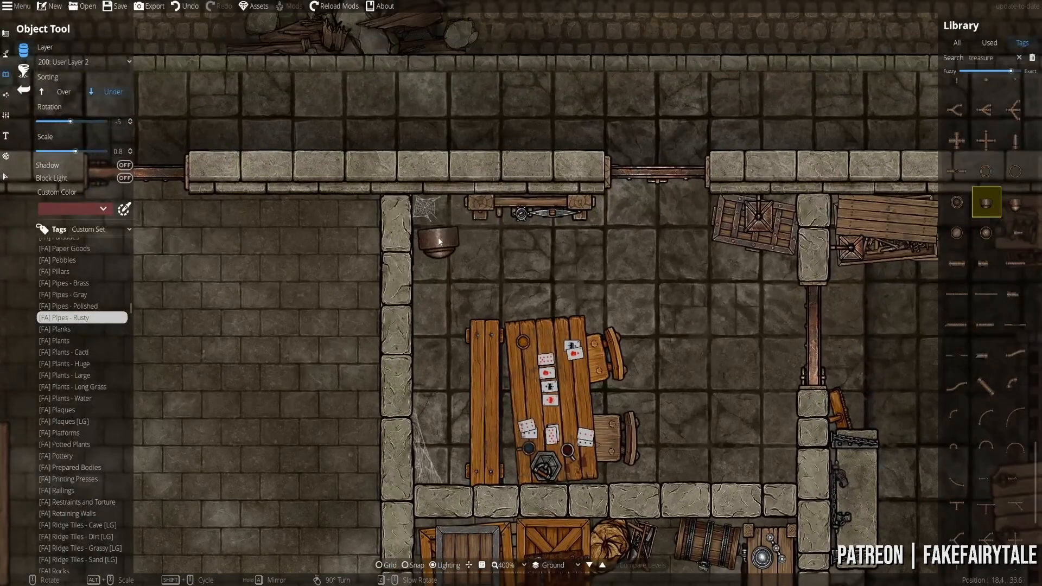
pyautogui.scroll(-1, 437, 230)
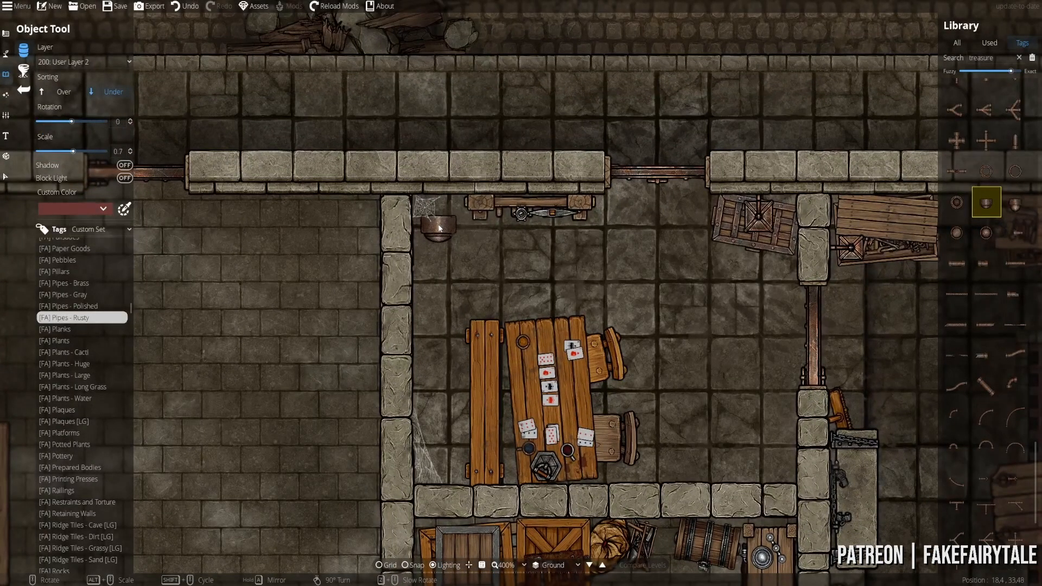
pyautogui.click(439, 226)
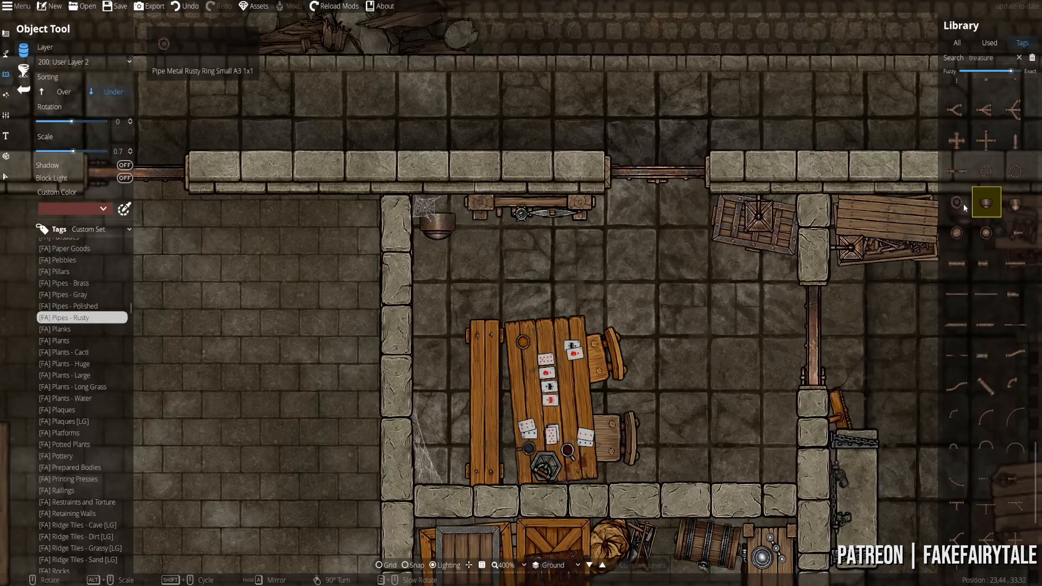
# - Undo the pipe seal, select a curved rusty pipe, and move the view to the storeroom
pyautogui.click(957, 112)
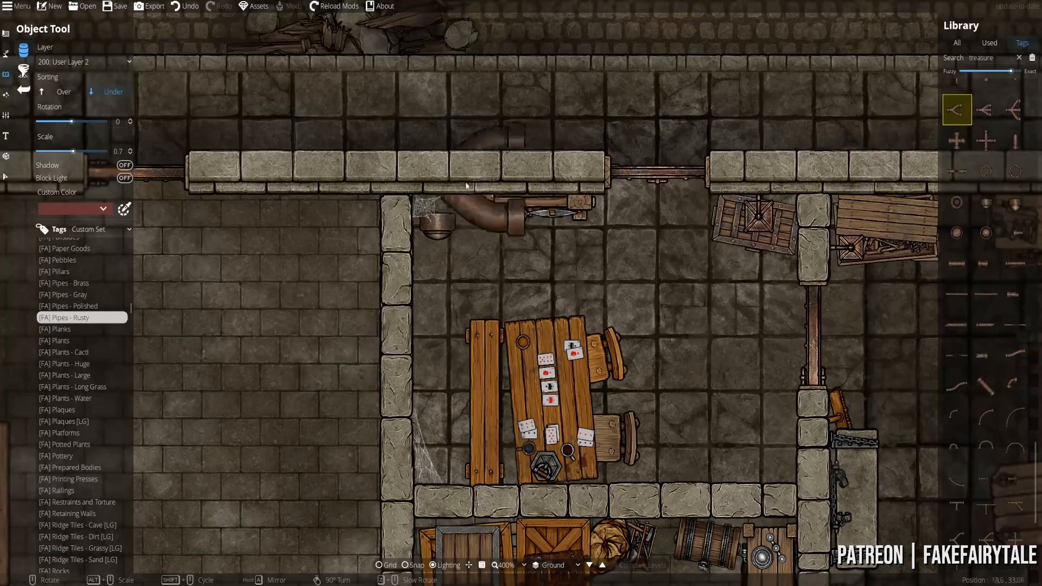
pyautogui.scroll(3, 512, 239)
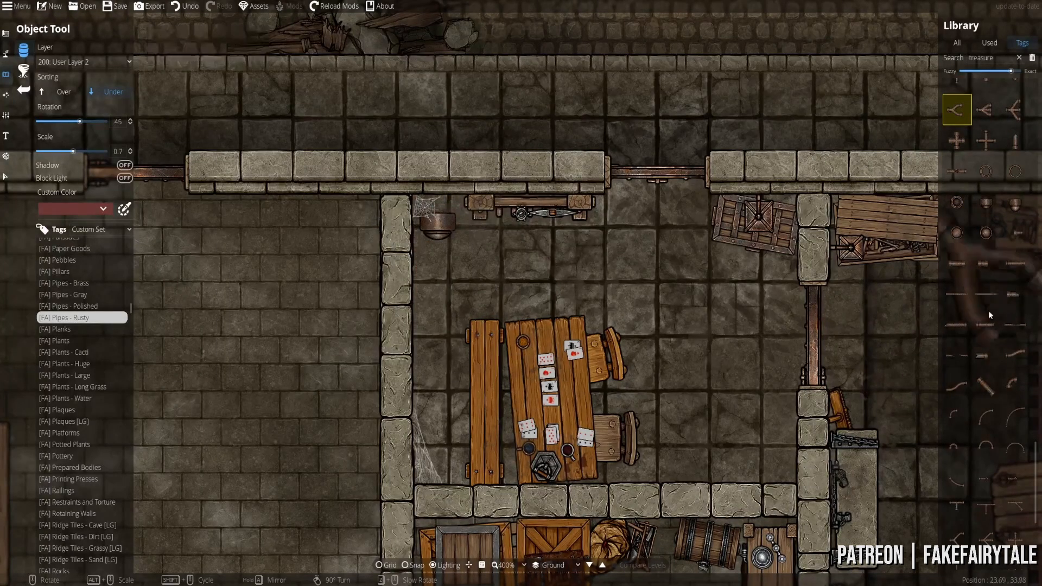
pyautogui.click(1009, 356)
pyautogui.hotkey('ctrl', 'z')
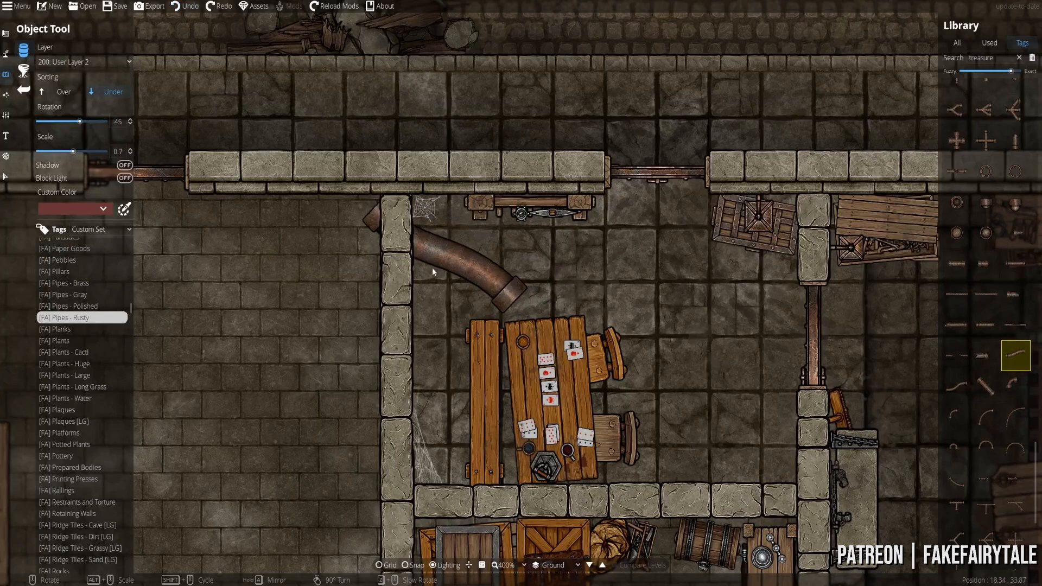
pyautogui.scroll(3, 426, 278)
pyautogui.scroll(1, 429, 303)
pyautogui.press('s')
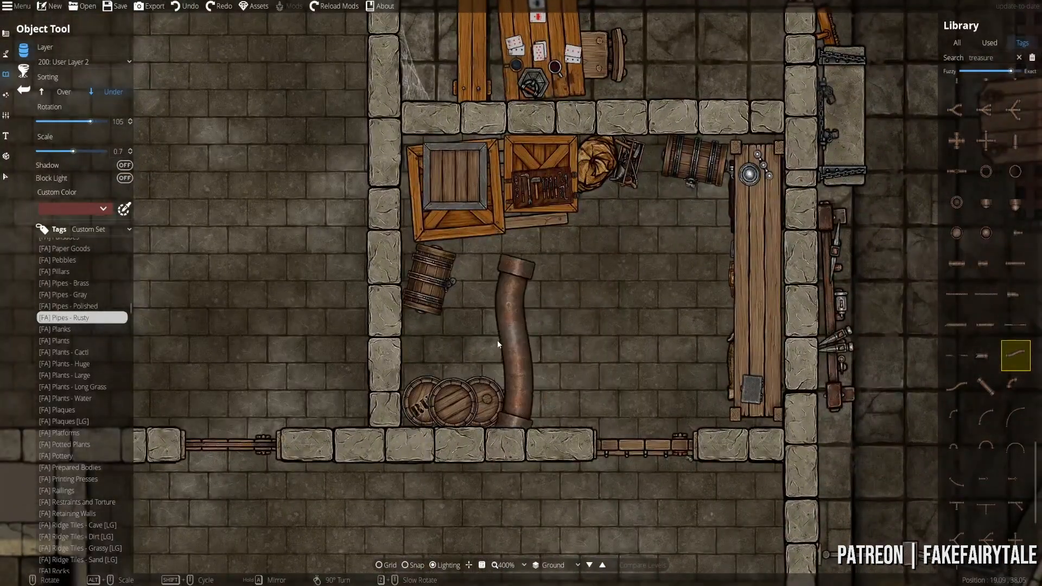
# - Try semicircle, cross-junction and bend pipes, settle on the large S-bend, and open the layer list
pyautogui.click(986, 448)
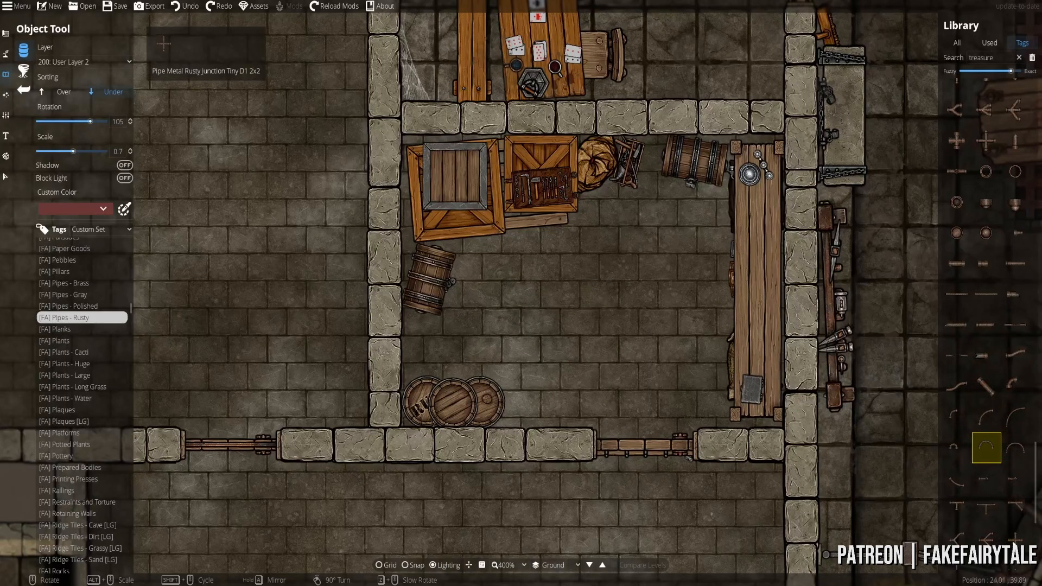
pyautogui.click(1015, 538)
pyautogui.scroll(-3, 966, 514)
pyautogui.scroll(5, 985, 435)
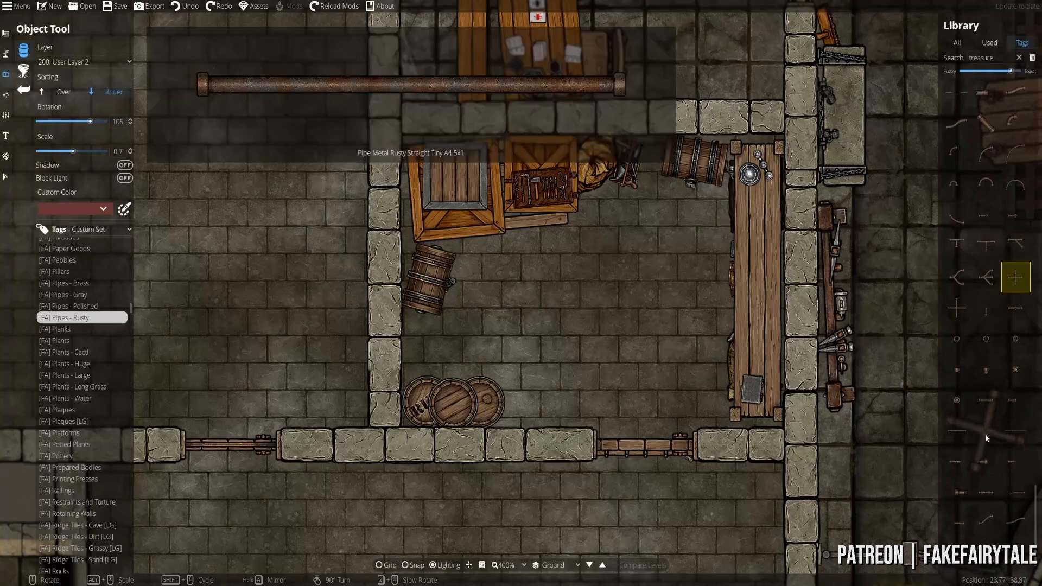
pyautogui.scroll(10, 967, 363)
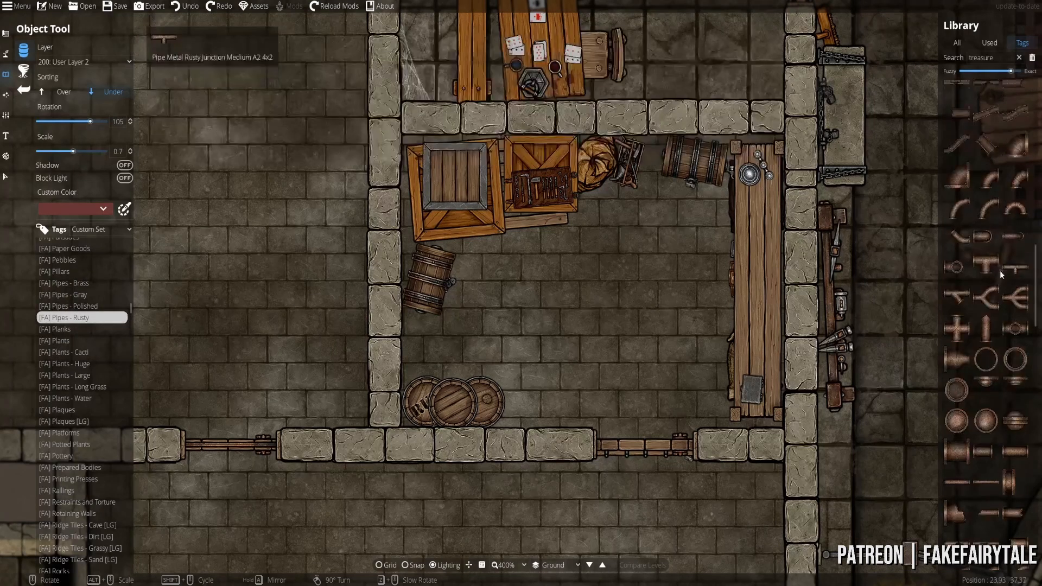
pyautogui.click(990, 450)
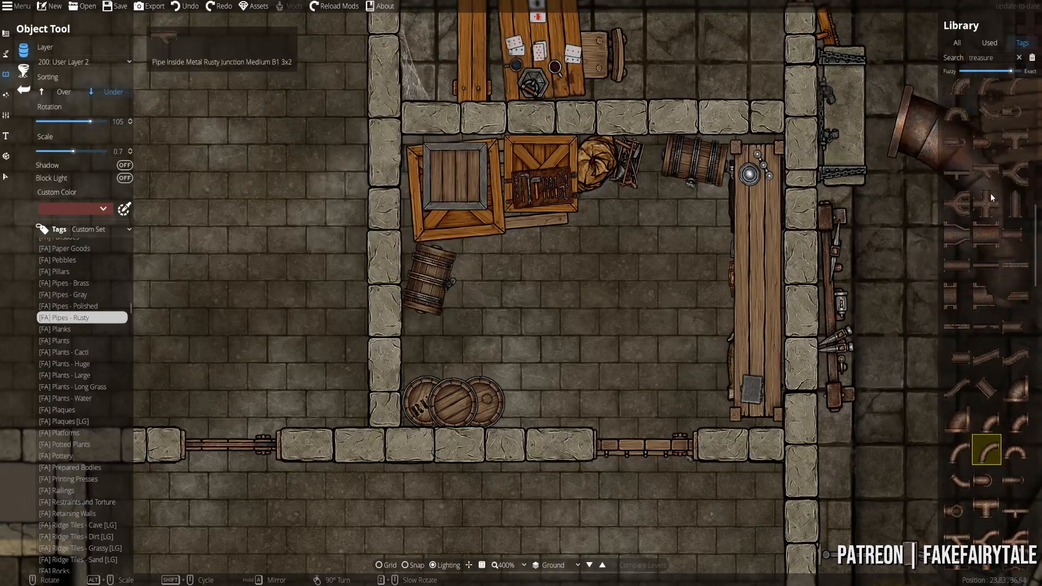
pyautogui.scroll(5, 991, 193)
pyautogui.scroll(-5, 991, 189)
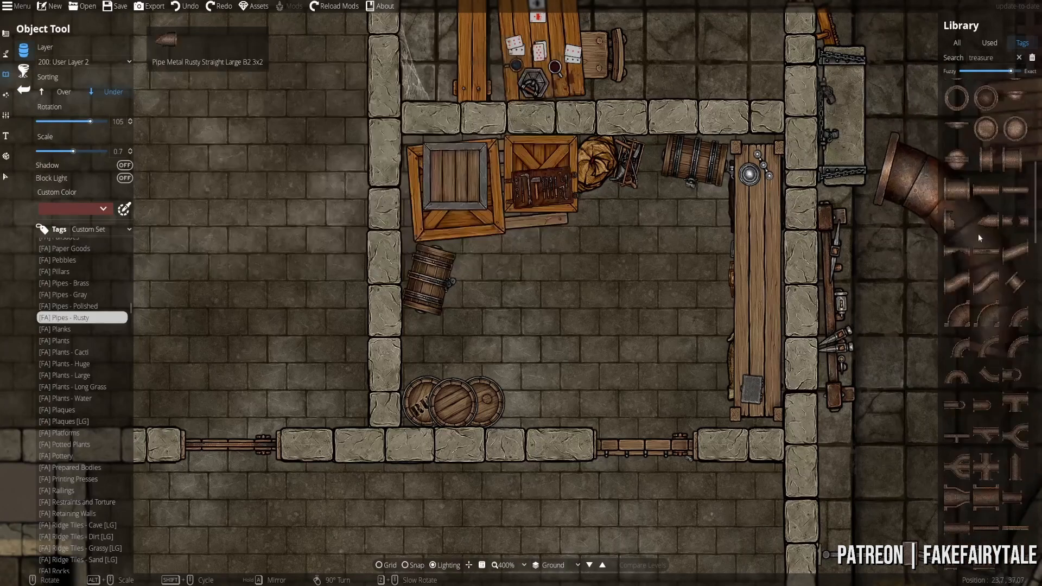
pyautogui.click(1015, 225)
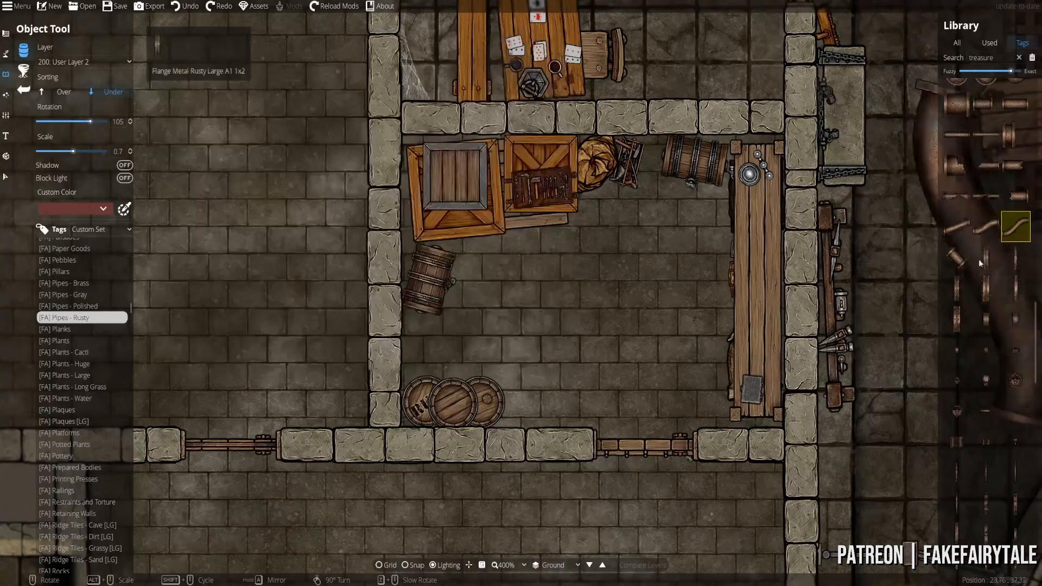
pyautogui.scroll(-1, 559, 308)
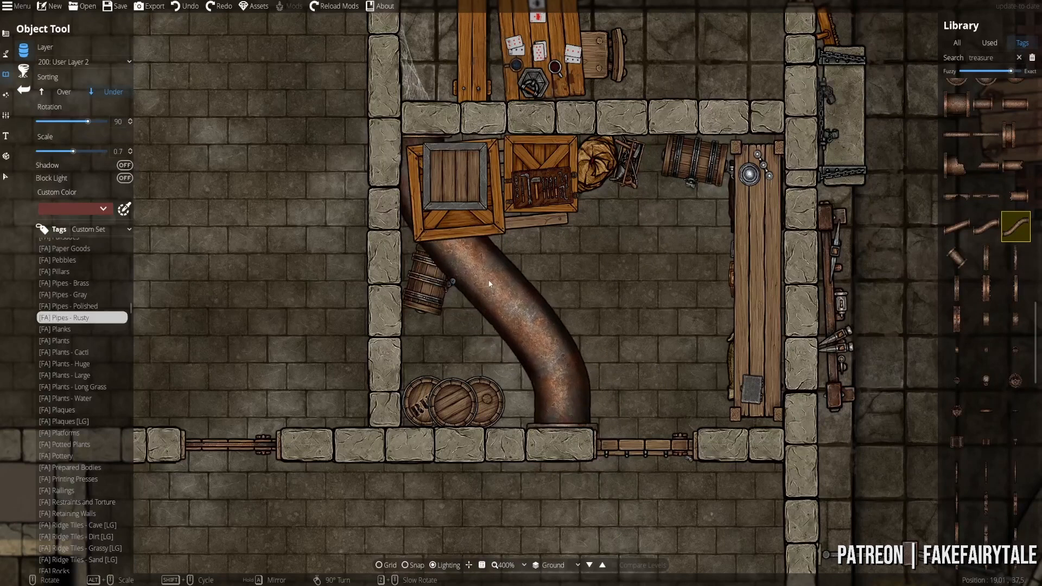
pyautogui.click(88, 62)
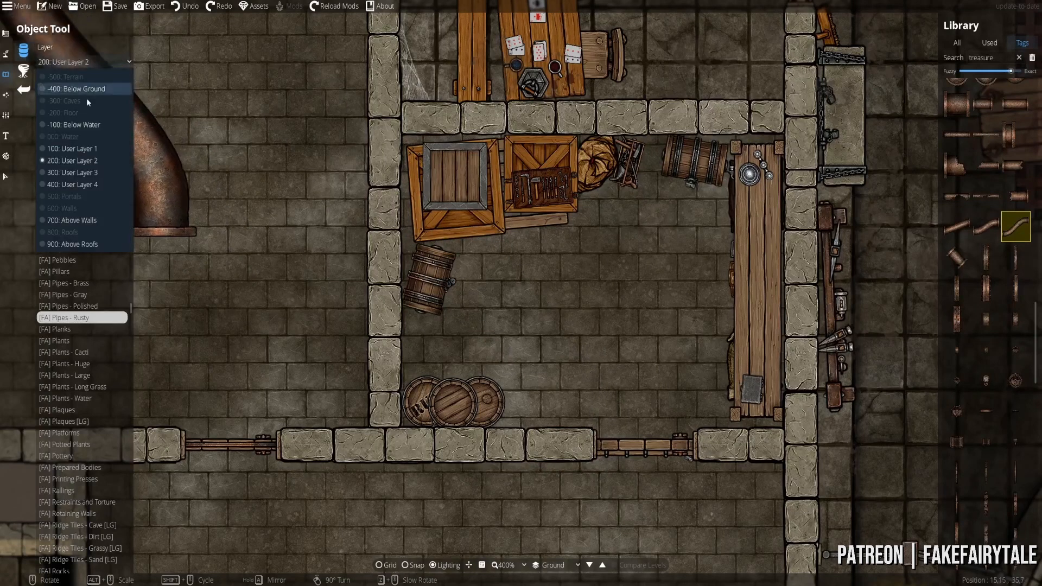
# - Put new pieces on User Layer 4 and place a rusty pipe junction on the left crate
pyautogui.click(59, 184)
pyautogui.keyDown('alt'); pyautogui.scroll(4, 516, 280); pyautogui.keyUp('alt')
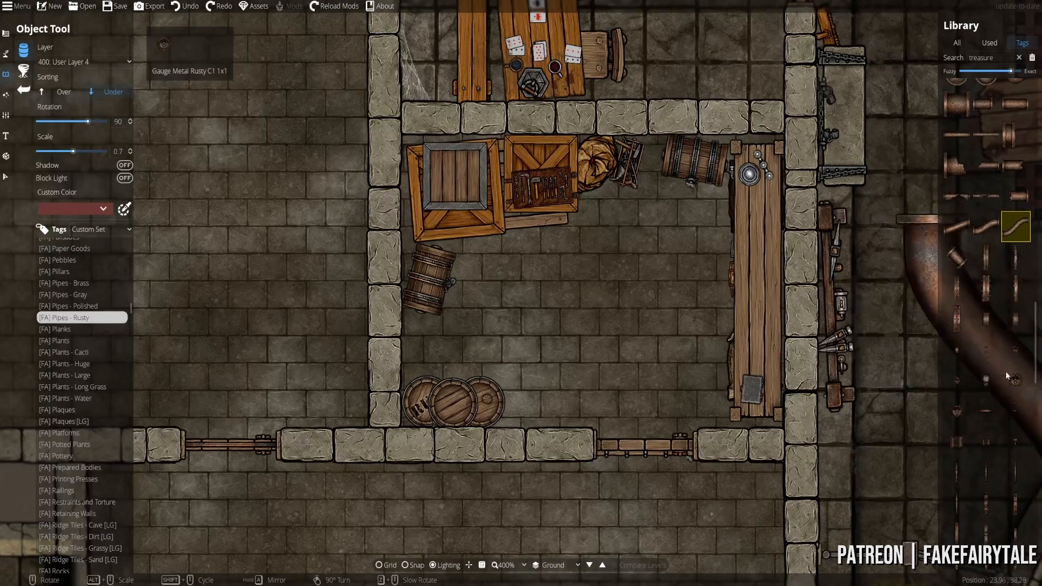
pyautogui.click(961, 234)
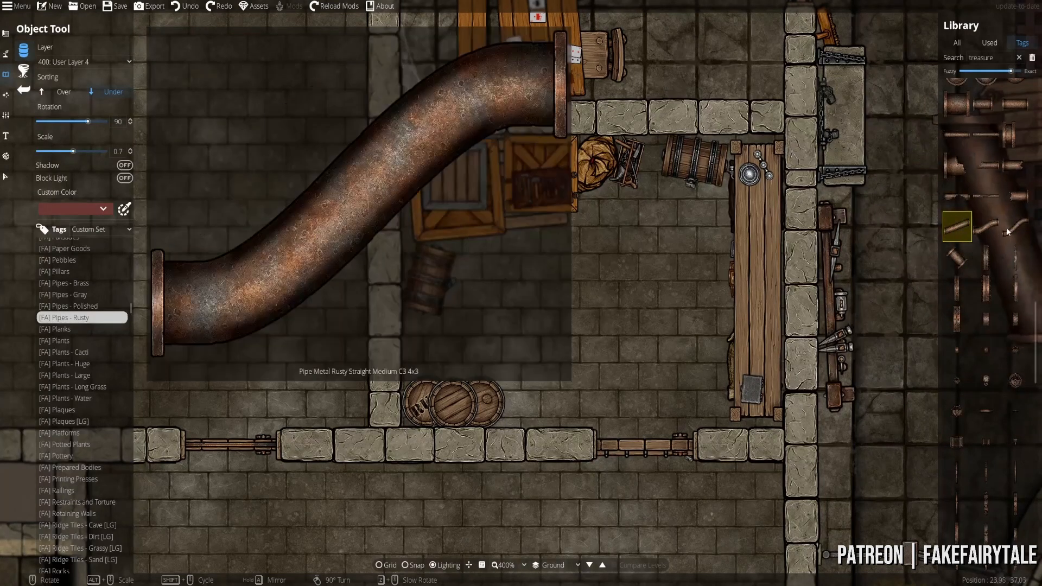
pyautogui.click(986, 141)
pyautogui.keyDown('alt'); pyautogui.scroll(-4, 516, 257); pyautogui.keyUp('alt')
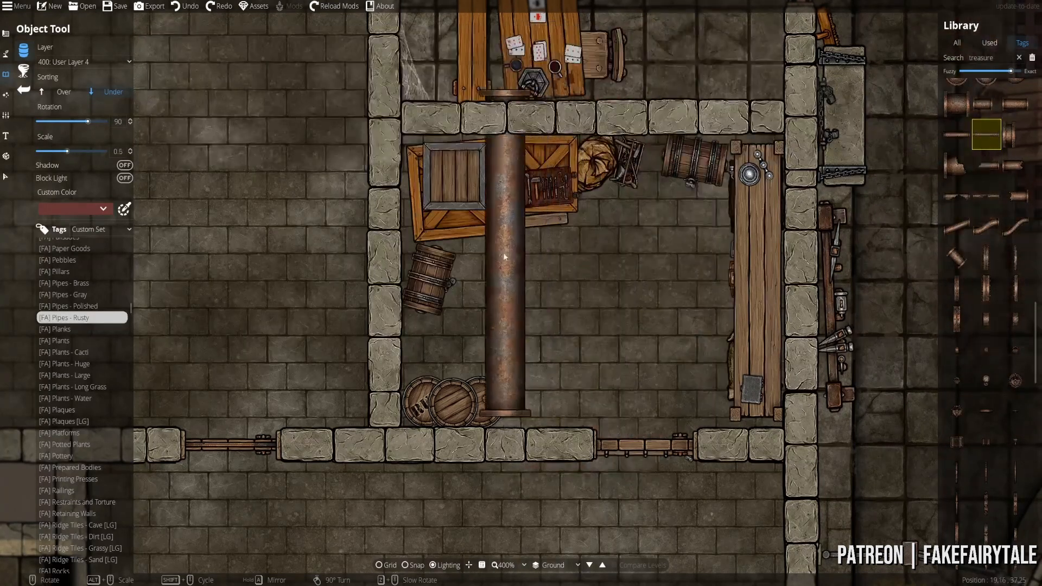
pyautogui.scroll(4, 974, 230)
pyautogui.scroll(5, 977, 249)
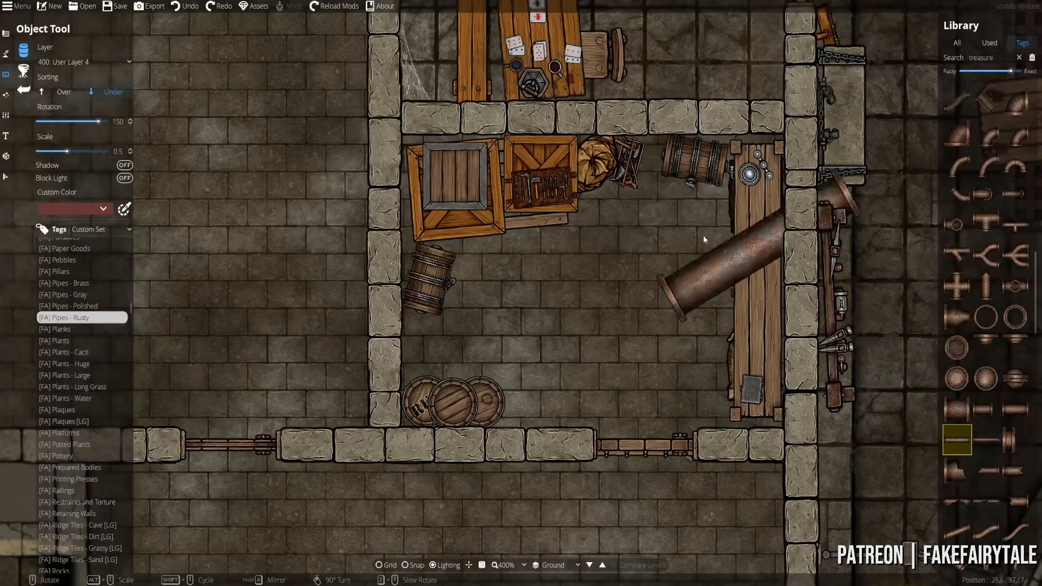
pyautogui.click(957, 256)
pyautogui.keyDown('alt'); pyautogui.scroll(-3, 488, 185); pyautogui.keyUp('alt')
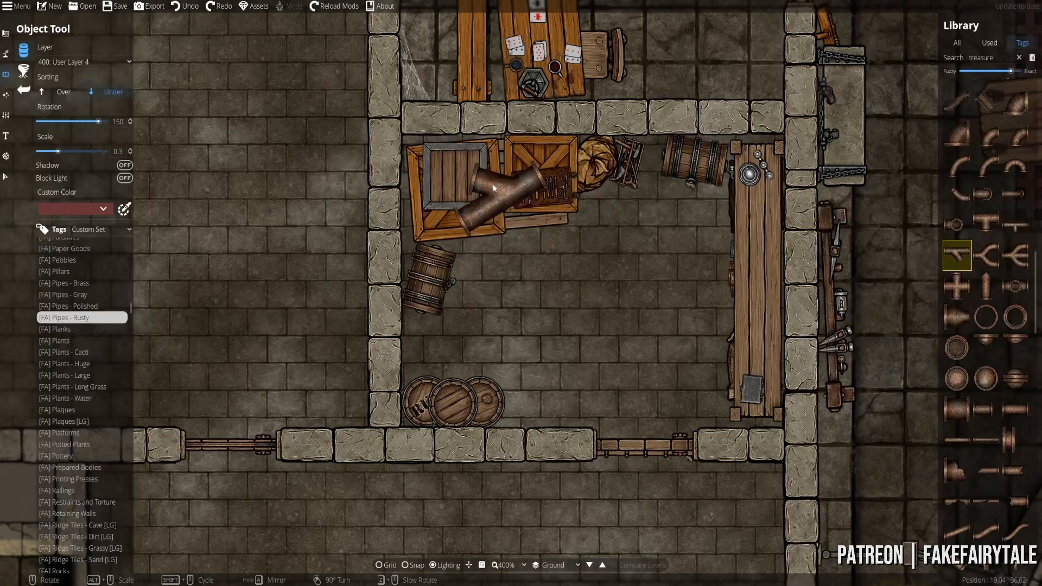
pyautogui.scroll(-10, 450, 170)
pyautogui.scroll(-12, 444, 167)
pyautogui.click(443, 167)
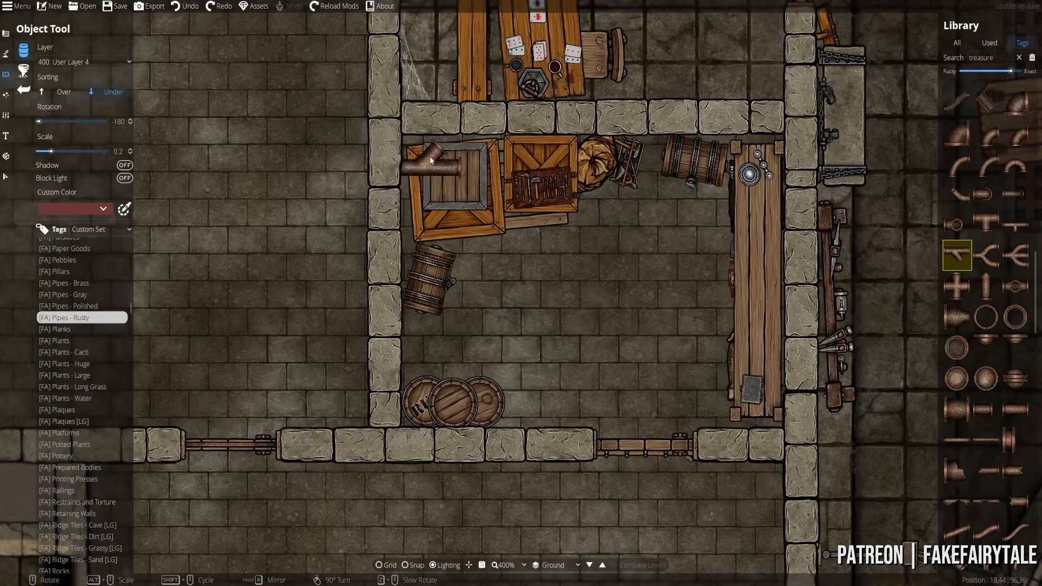
# - Lay a longer straight rusty pipe from the junction across the crates, replacing the shorter one
pyautogui.click(965, 183)
pyautogui.click(957, 164)
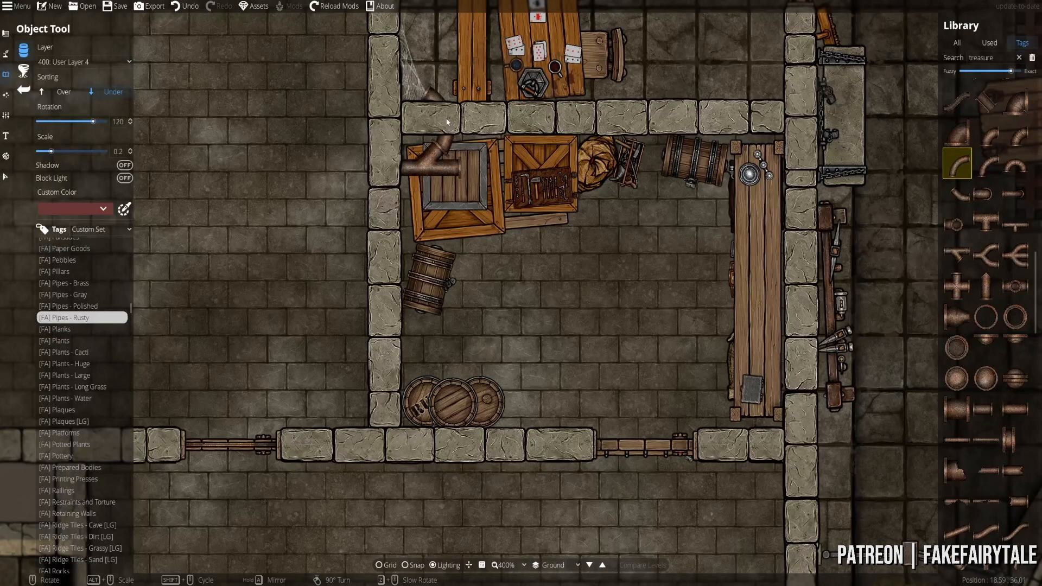
pyautogui.scroll(4, 475, 149)
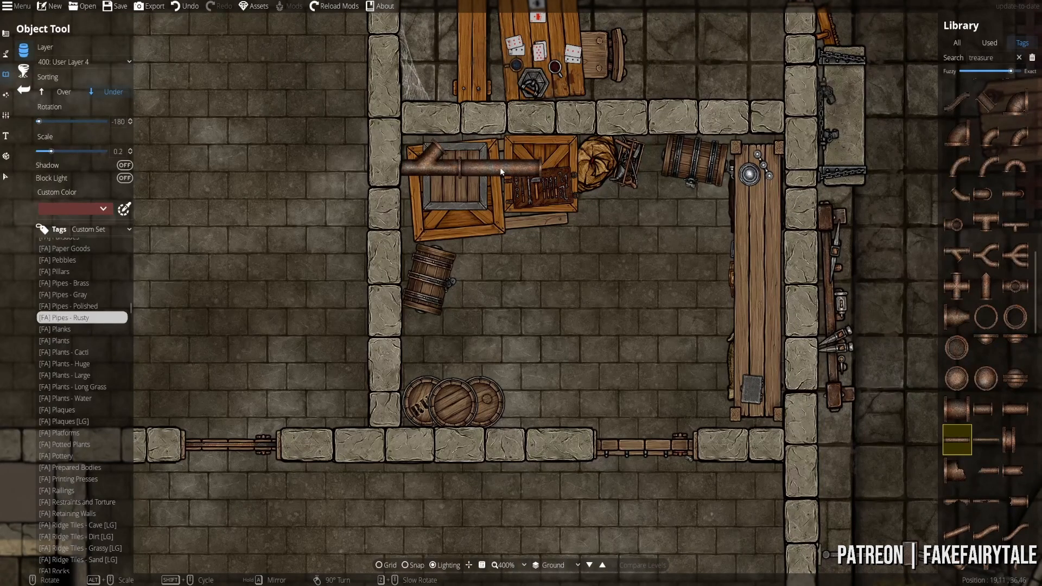
pyautogui.click(501, 172)
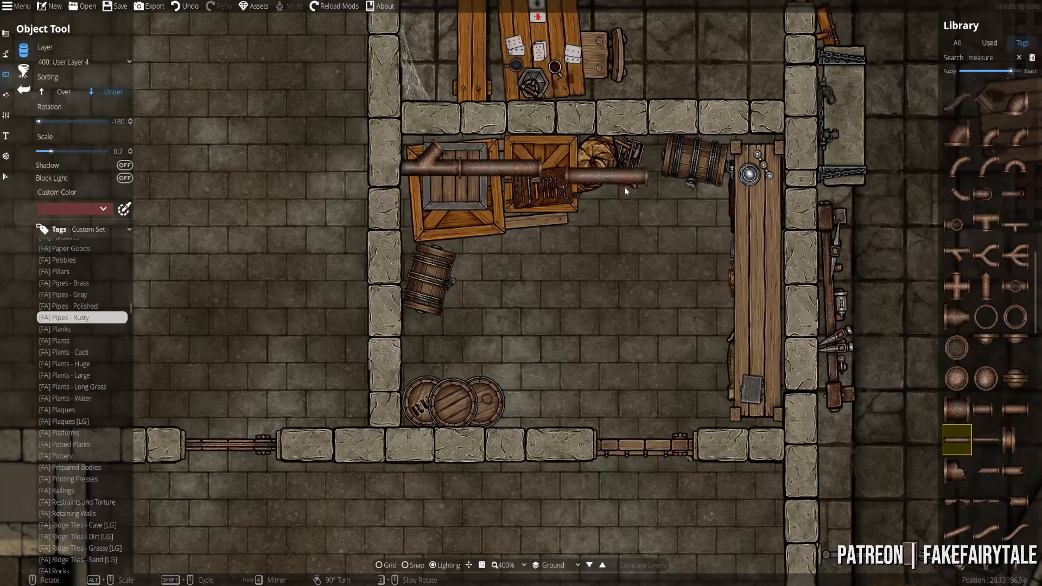
pyautogui.click(985, 440)
pyautogui.hotkey('ctrl', 'z')
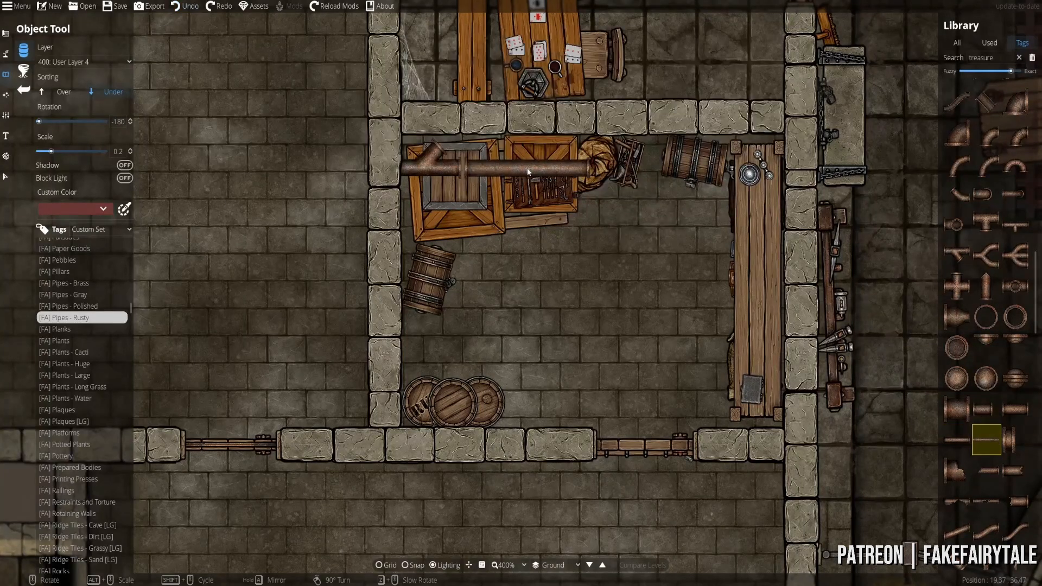
pyautogui.click(522, 172)
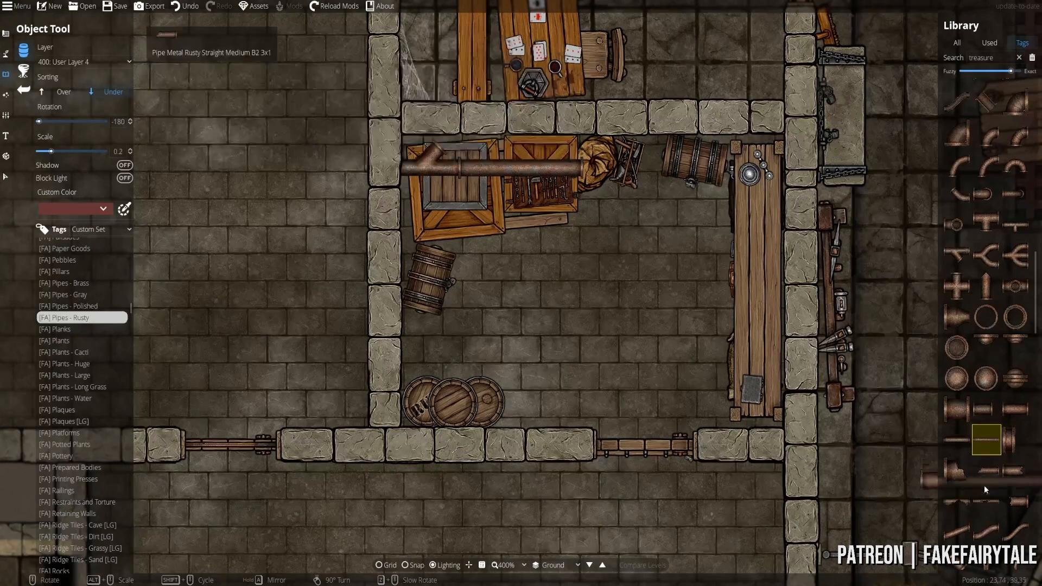
pyautogui.click(956, 193)
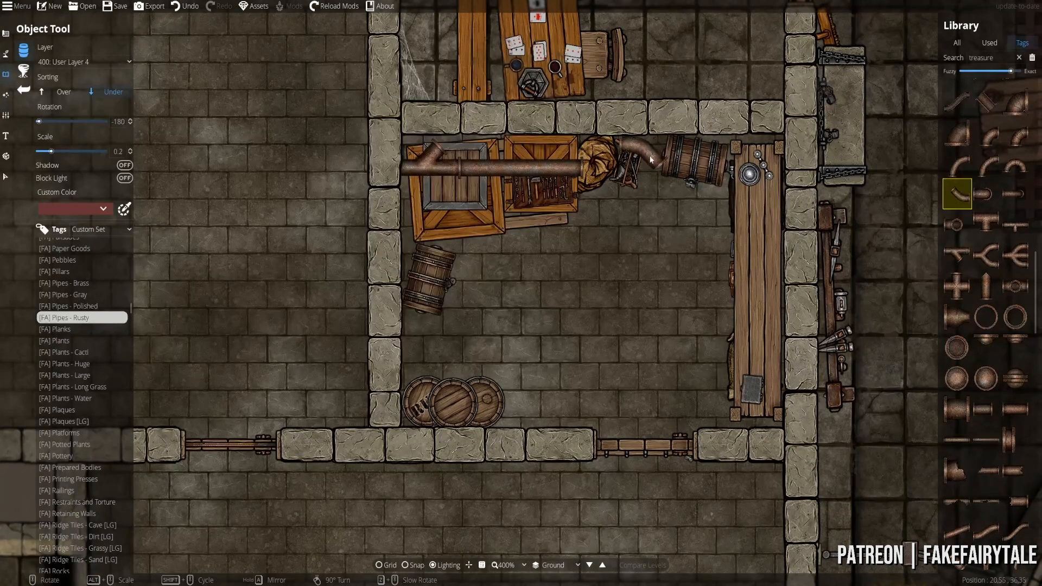
pyautogui.scroll(10, 651, 159)
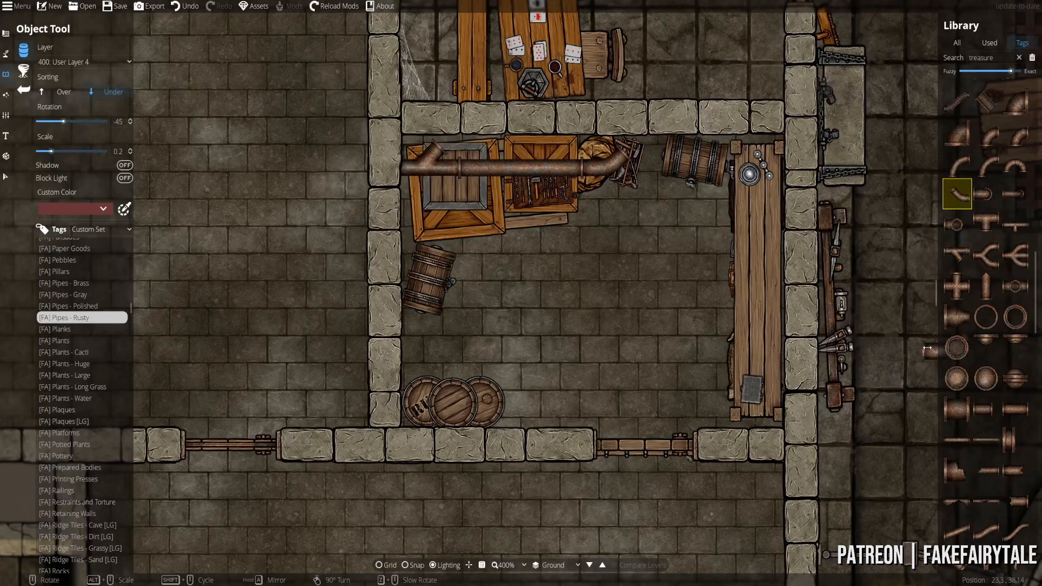
pyautogui.moveTo(932, 347); pyautogui.dragTo(909, 397)
pyautogui.click(986, 286)
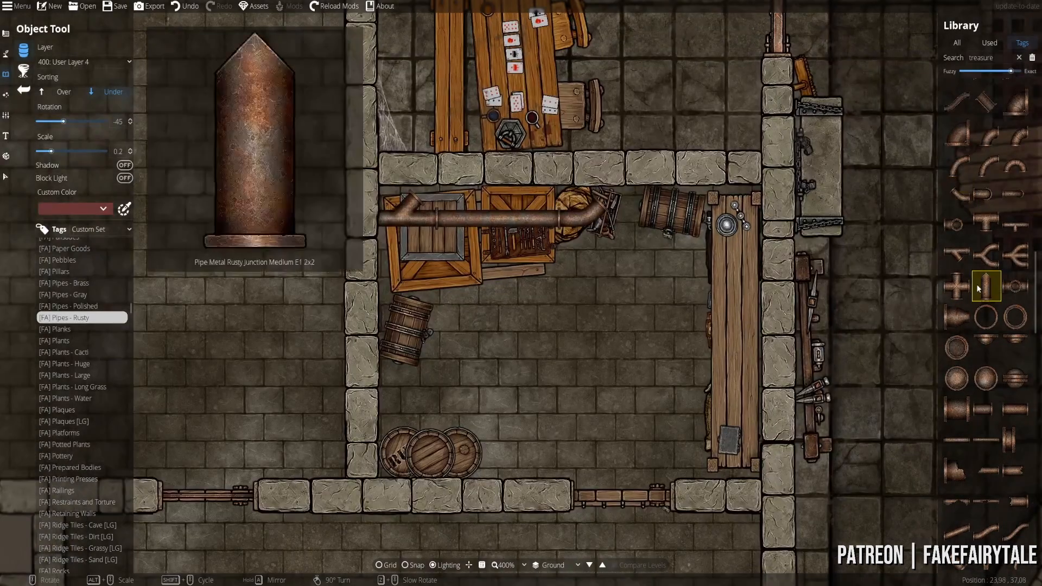
# - Place a short rusty pipe rising from the junction
pyautogui.click(431, 185)
pyautogui.moveTo(480, 179); pyautogui.dragTo(454, 232)
pyautogui.scroll(-4, 437, 202)
pyautogui.click(1015, 531)
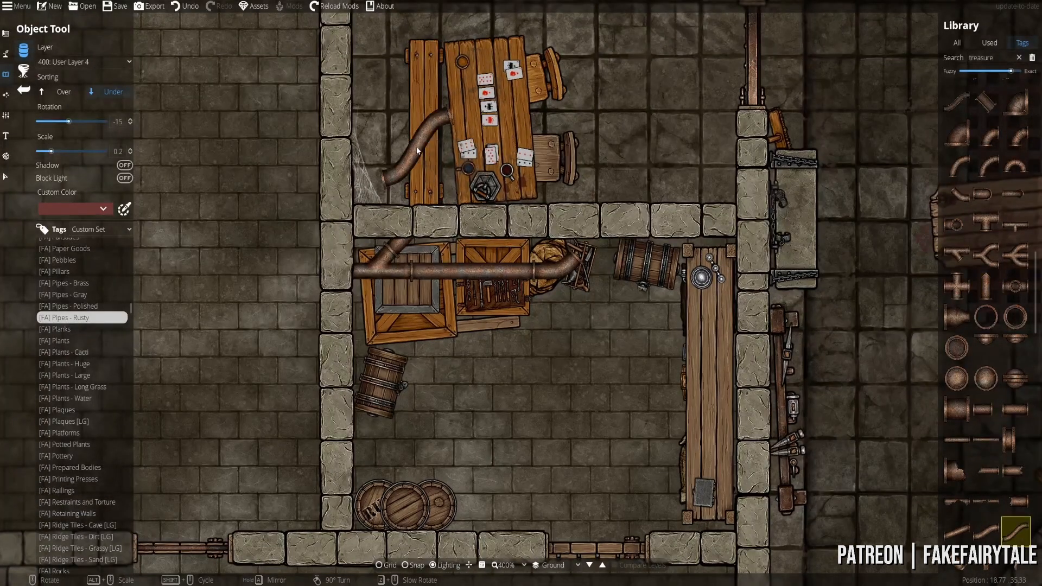
pyautogui.moveTo(417, 151); pyautogui.dragTo(411, 293)
pyautogui.scroll(-5, 411, 297)
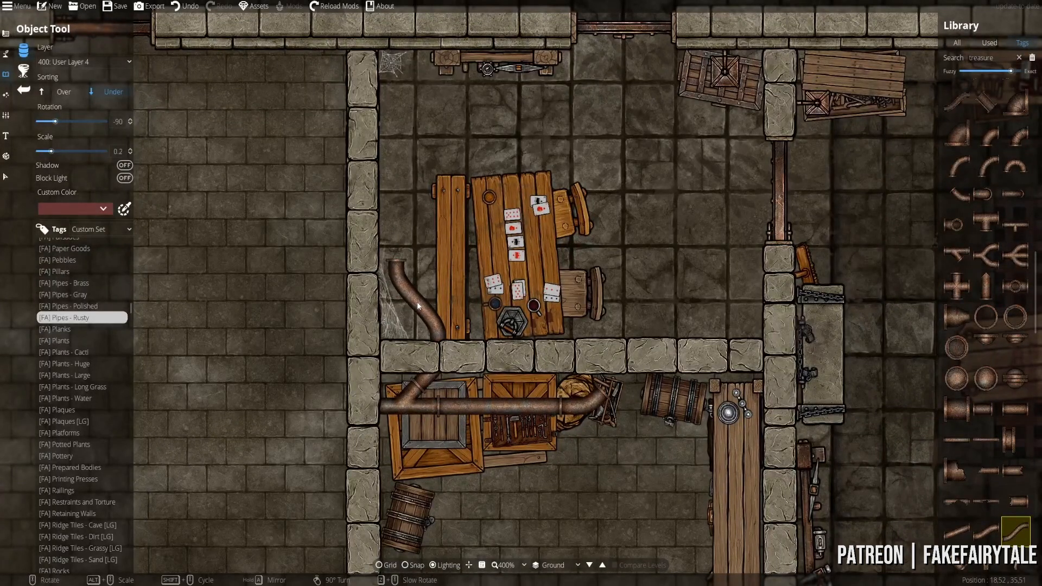
# - Run two vertical straight rusty pipe sections up the card-table room's left wall
pyautogui.click(957, 255)
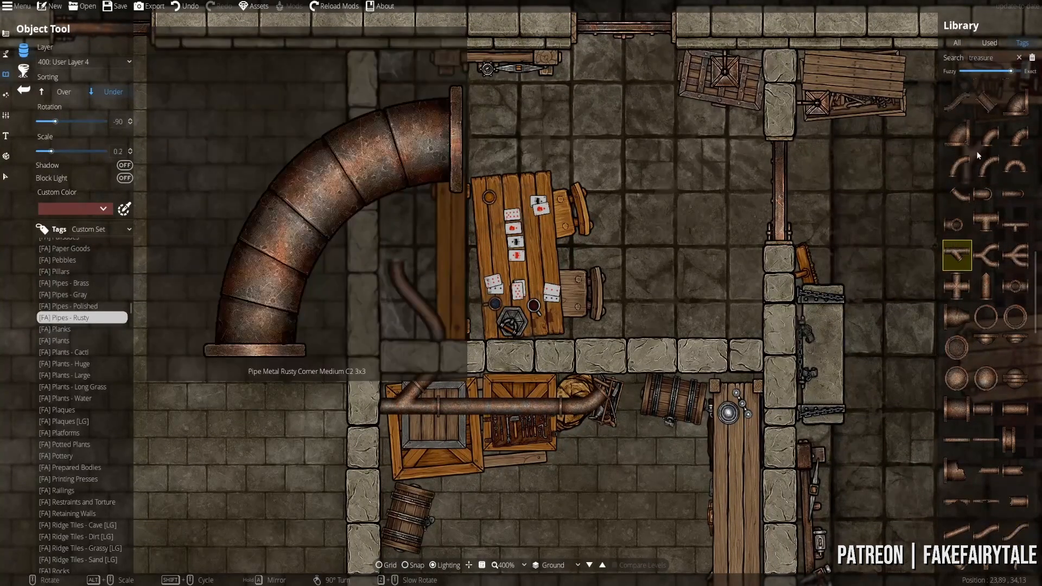
pyautogui.click(982, 195)
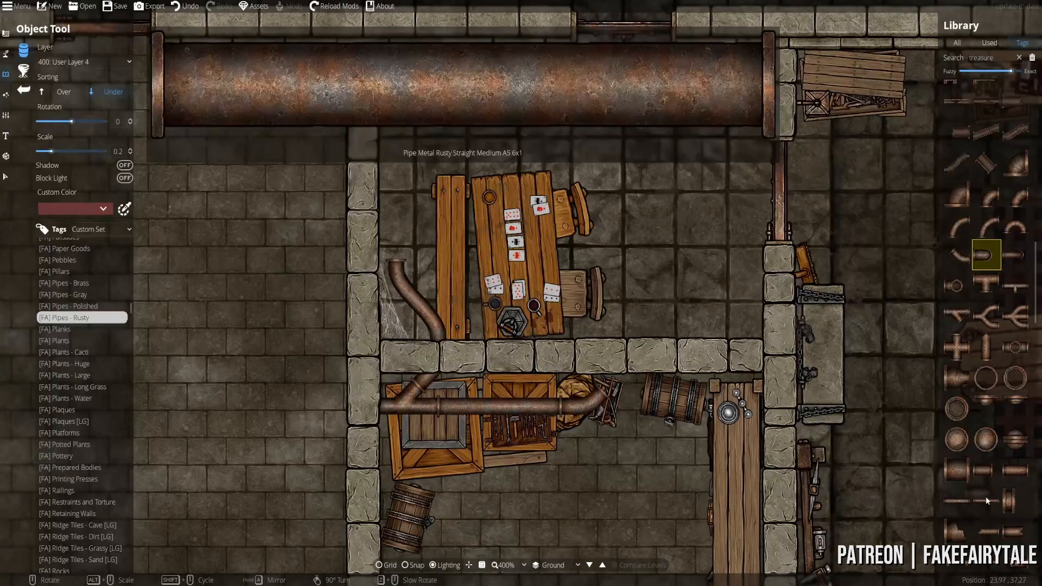
pyautogui.click(986, 500)
pyautogui.scroll(-6, 401, 179)
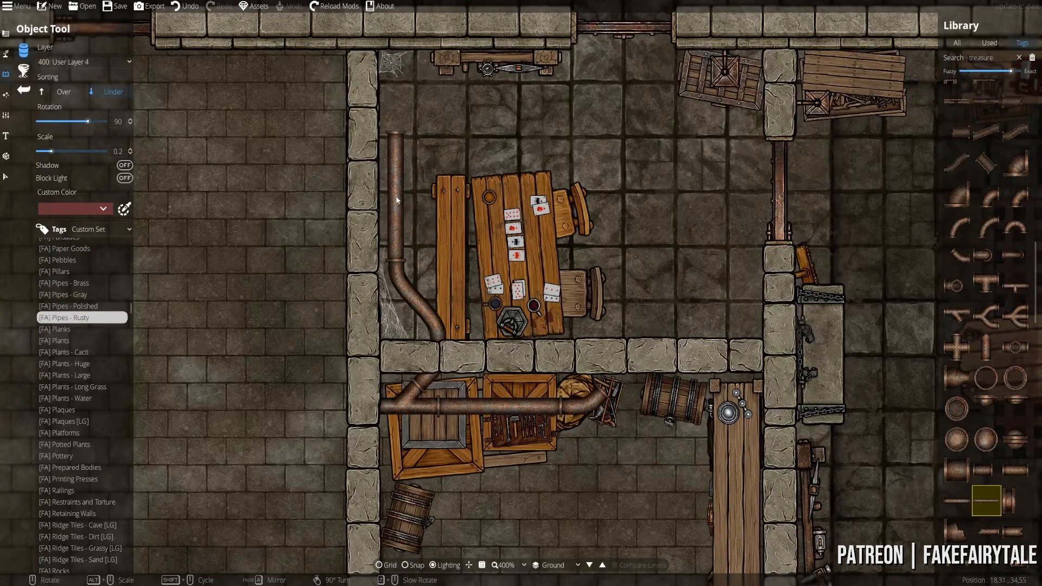
pyautogui.click(396, 200)
pyautogui.moveTo(482, 81); pyautogui.dragTo(463, 239)
pyautogui.click(400, 200)
pyautogui.moveTo(486, 311); pyautogui.dragTo(462, 148)
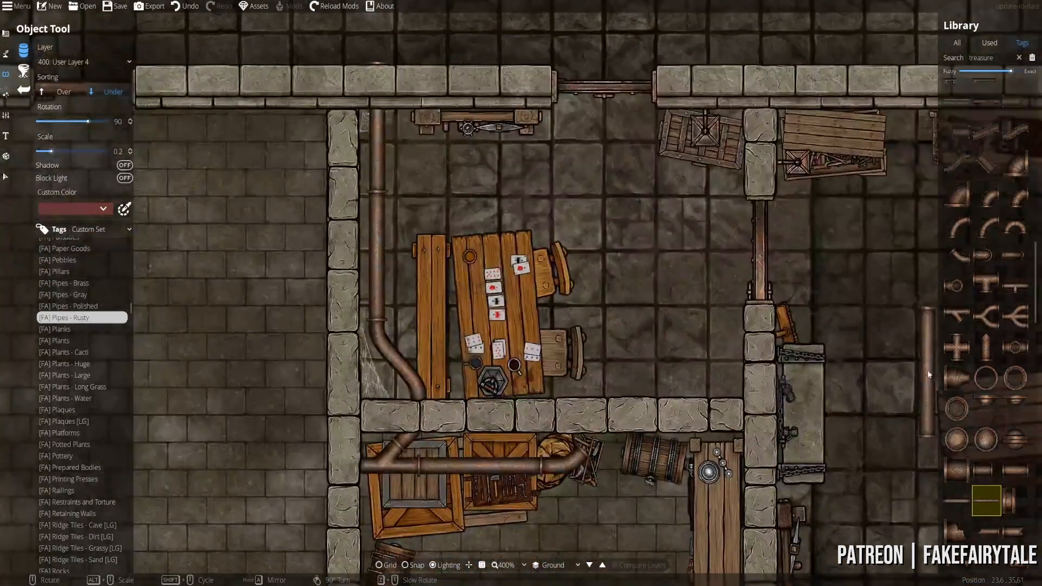
# - Fit a rusty ring on top of the pipe at the elbow's end and cap the pipe end
pyautogui.click(988, 403)
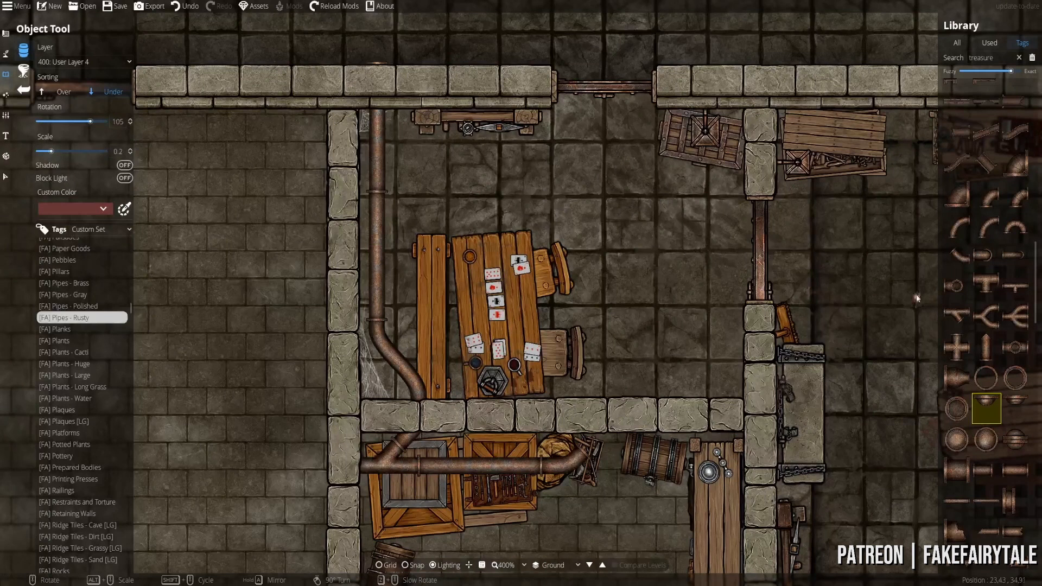
pyautogui.click(957, 285)
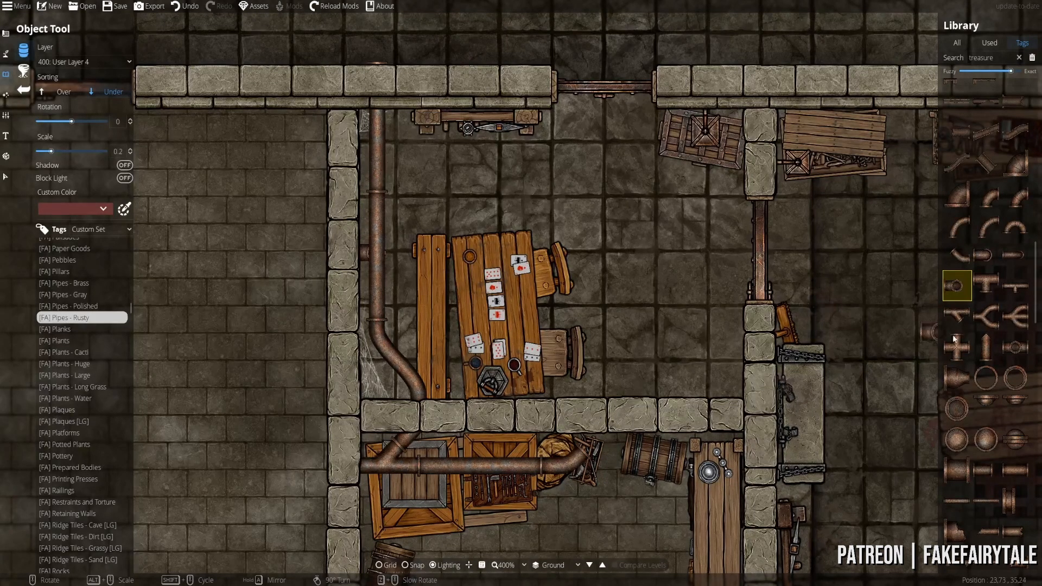
pyautogui.click(1015, 347)
pyautogui.scroll(3, 279, 204)
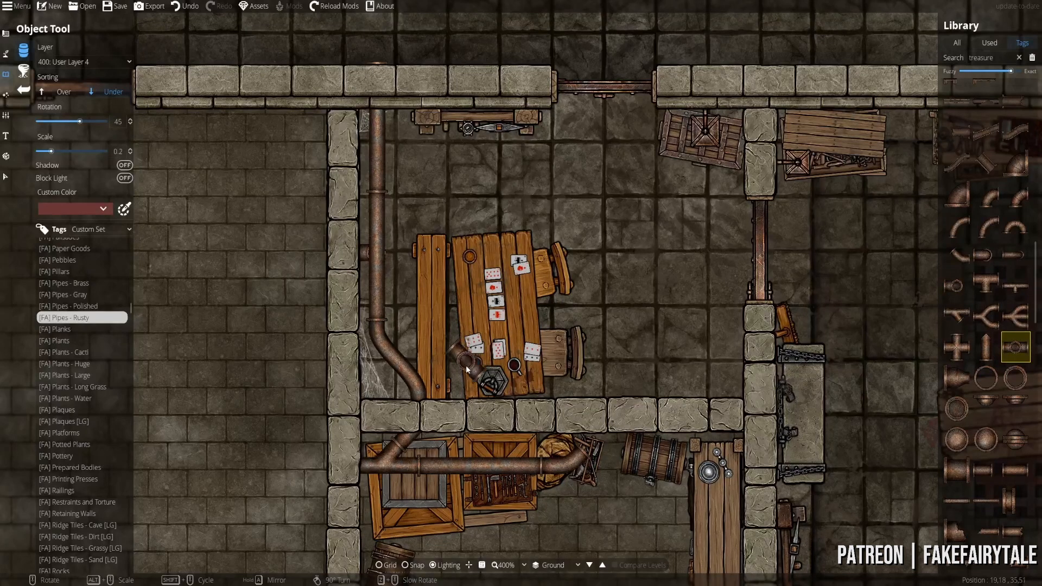
pyautogui.moveTo(471, 407); pyautogui.dragTo(480, 235)
pyautogui.scroll(8, 477, 282)
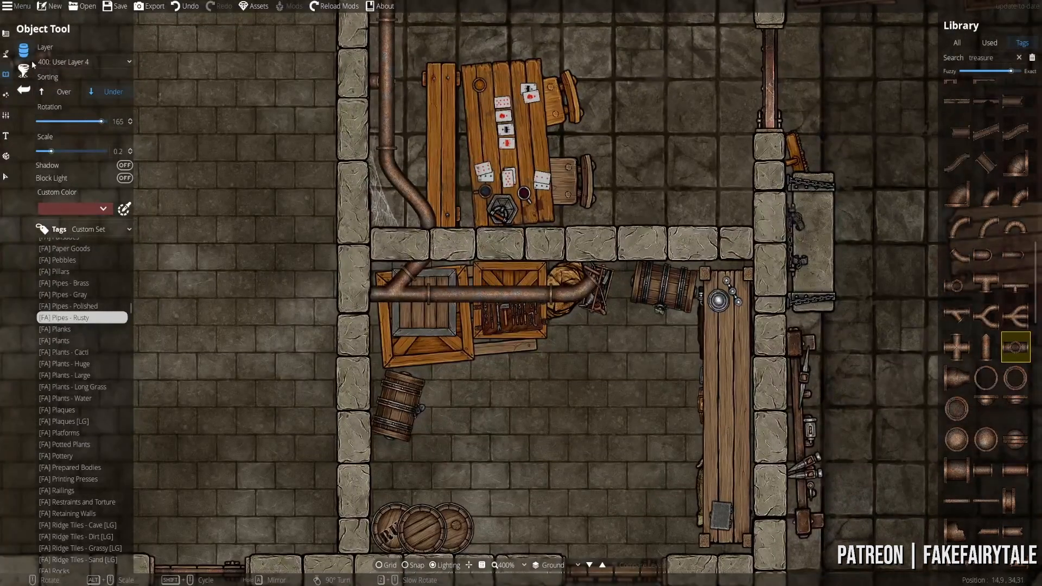
pyautogui.click(48, 96)
pyautogui.scroll(1, 429, 290)
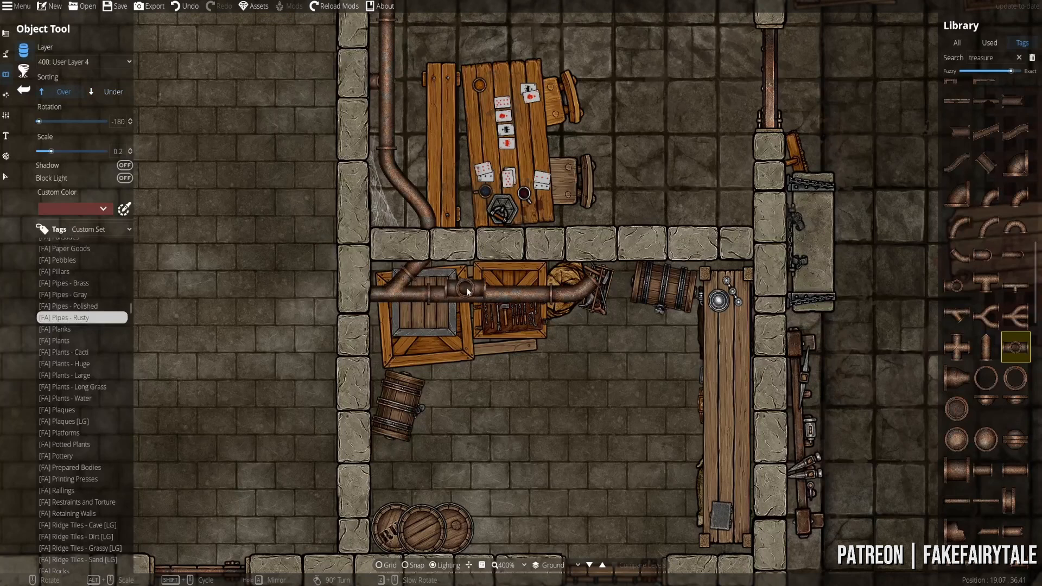
pyautogui.scroll(-4, 477, 292)
pyautogui.scroll(4, 602, 271)
pyautogui.click(605, 269)
pyautogui.click(985, 408)
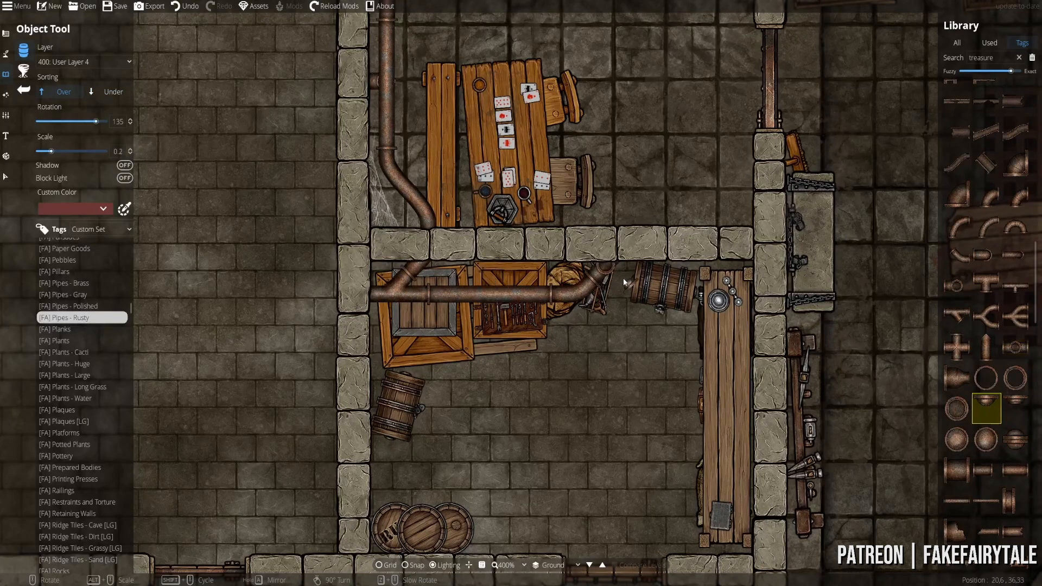
pyautogui.scroll(6, 613, 274)
pyautogui.click(615, 277)
# - Add a rusty corner bend at the end of the pipe along the card-room wall
pyautogui.click(1015, 316)
pyautogui.scroll(-1, 681, 315)
pyautogui.moveTo(640, 257); pyautogui.dragTo(550, 360)
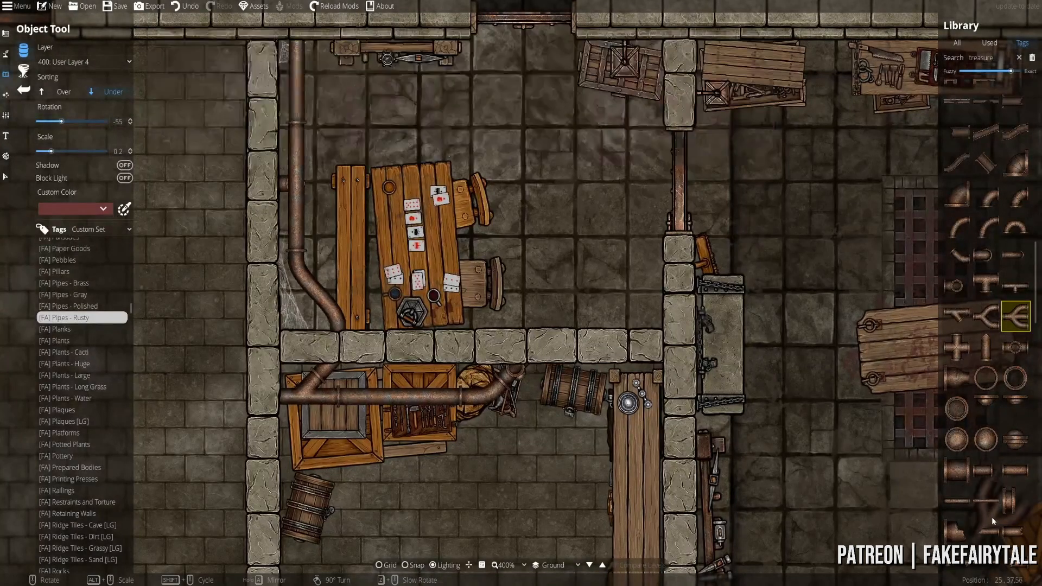
pyautogui.moveTo(955, 257)
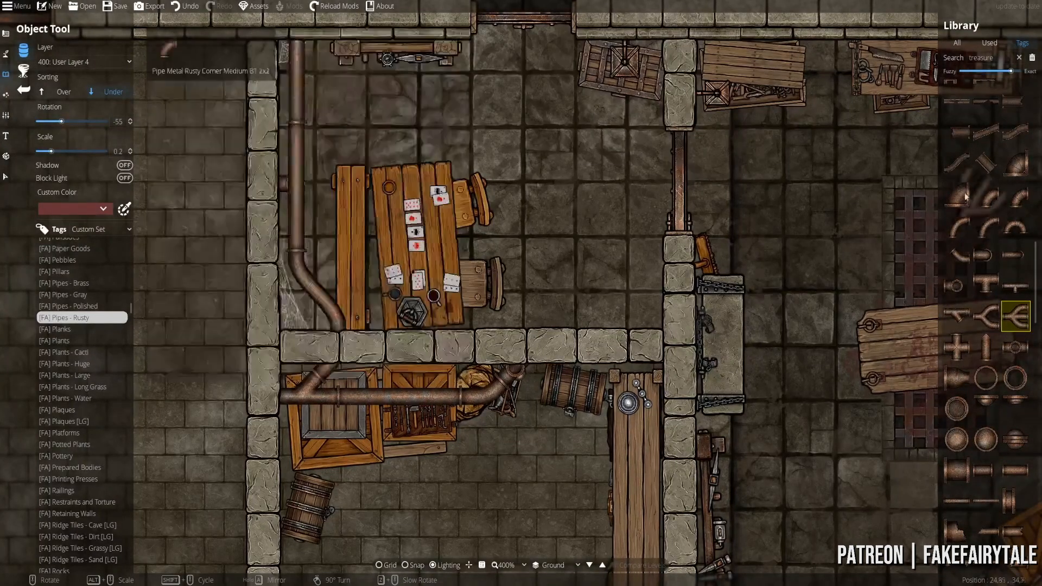
pyautogui.scroll(-5, 975, 384)
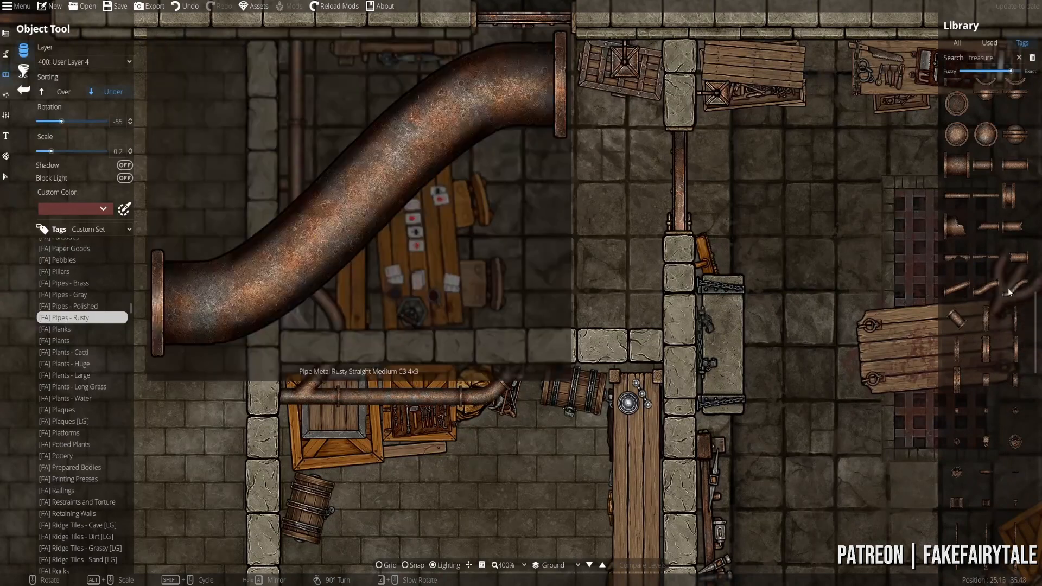
pyautogui.click(986, 287)
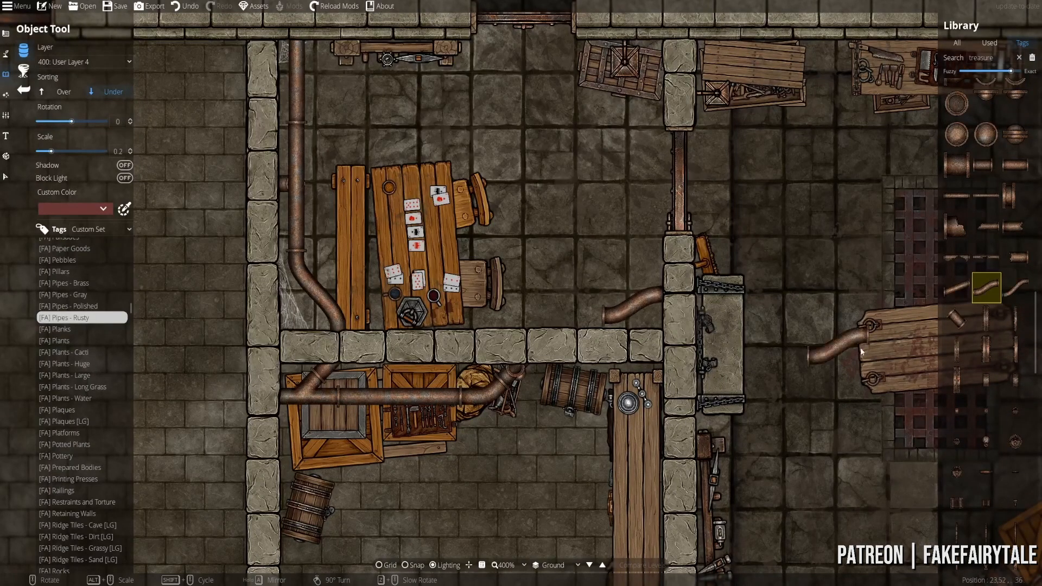
pyautogui.scroll(-2, 994, 460)
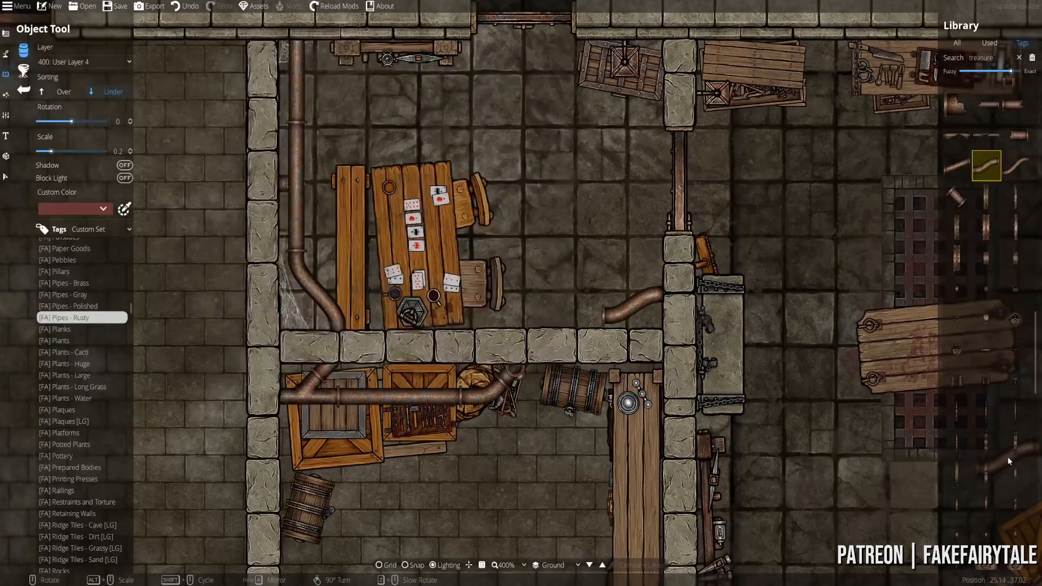
pyautogui.scroll(6, 1007, 457)
pyautogui.click(956, 195)
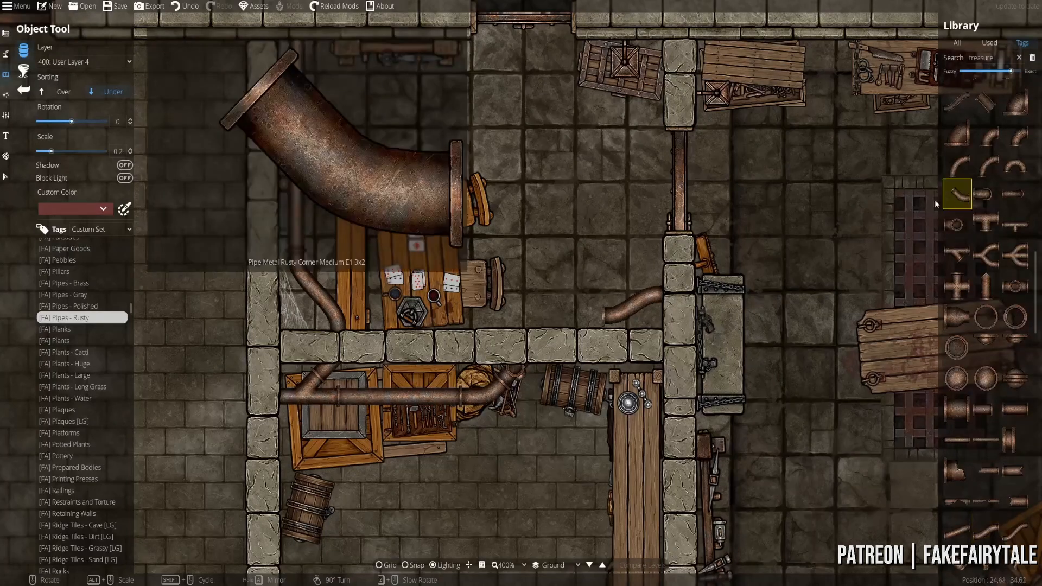
pyautogui.scroll(-5, 583, 301)
pyautogui.scroll(-2, 564, 310)
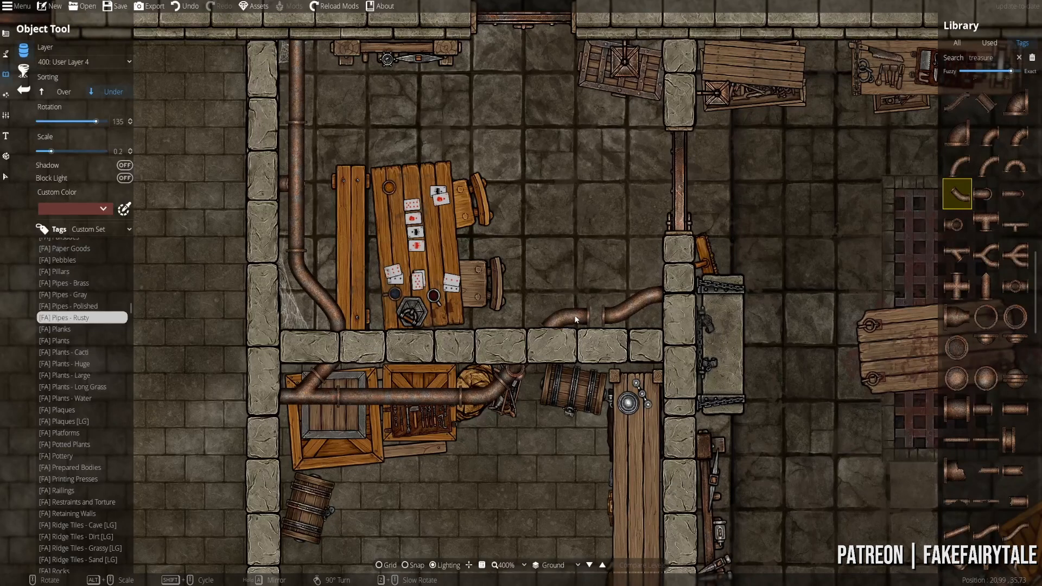
pyautogui.click(586, 315)
# - Select a straight rusty pipe piece for the run out through the left wall
pyautogui.click(954, 226)
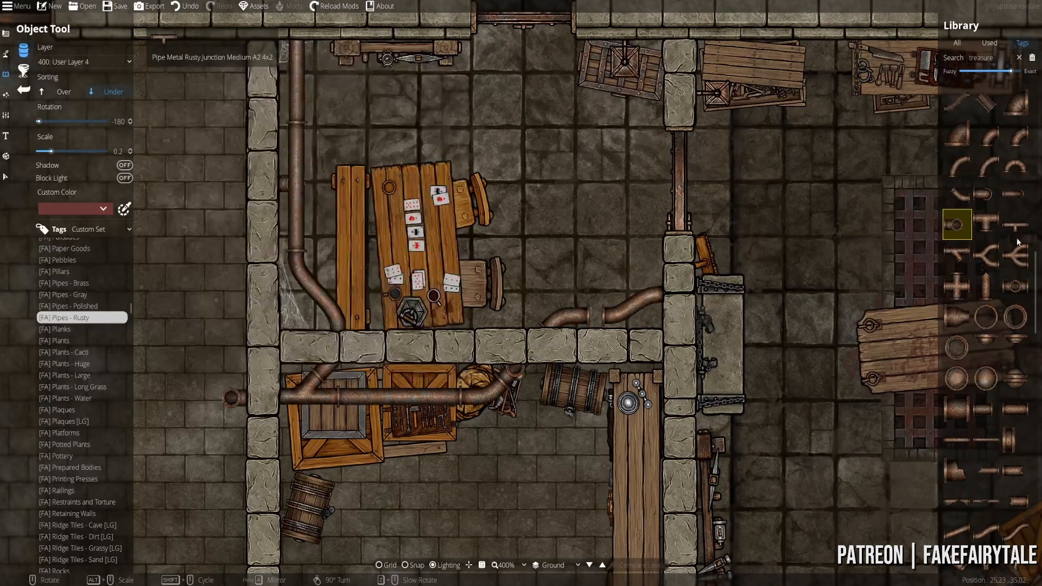
pyautogui.click(1015, 194)
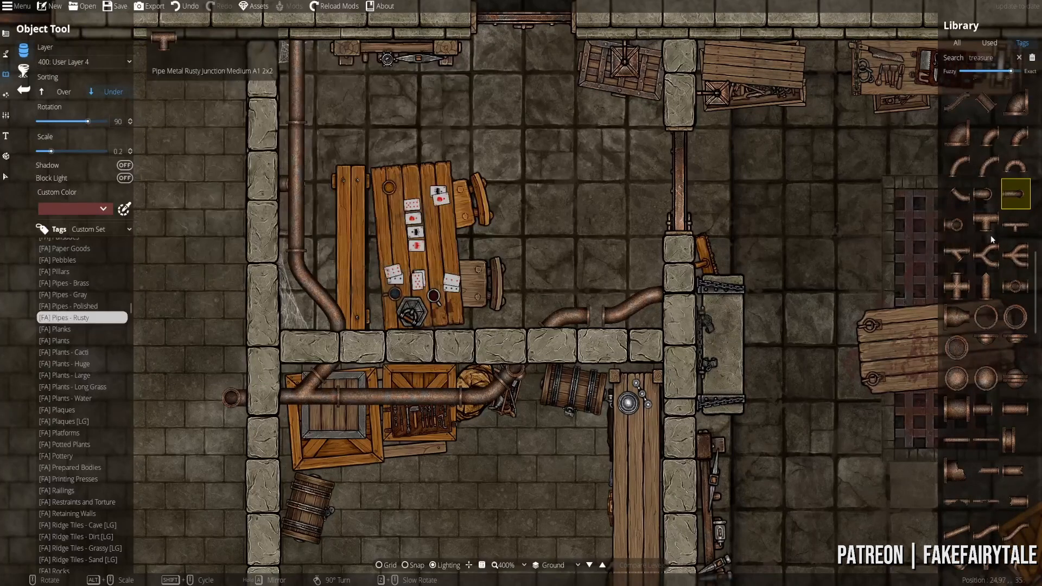
pyautogui.scroll(2, 1000, 234)
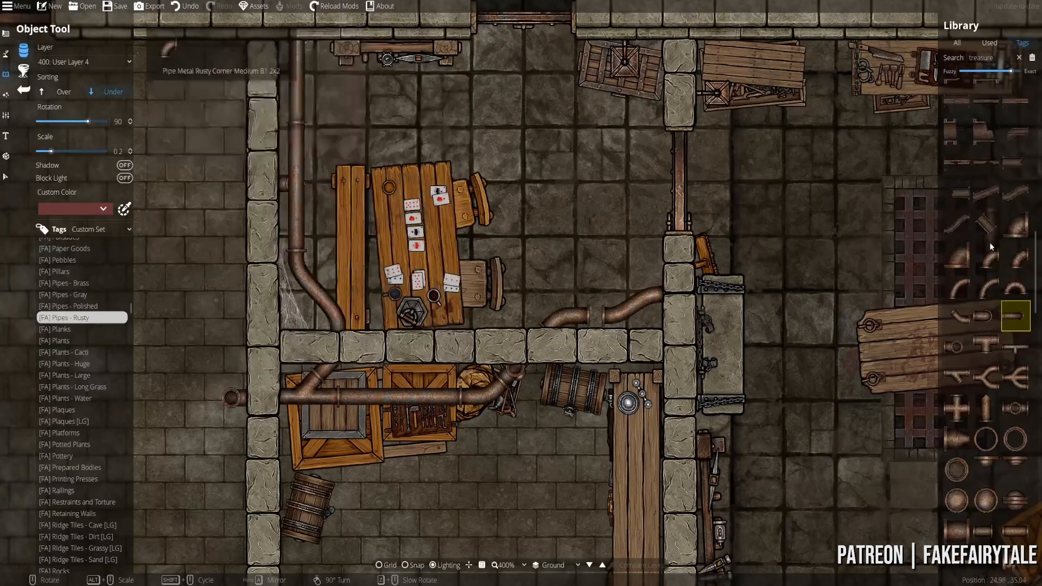
pyautogui.scroll(-2, 988, 271)
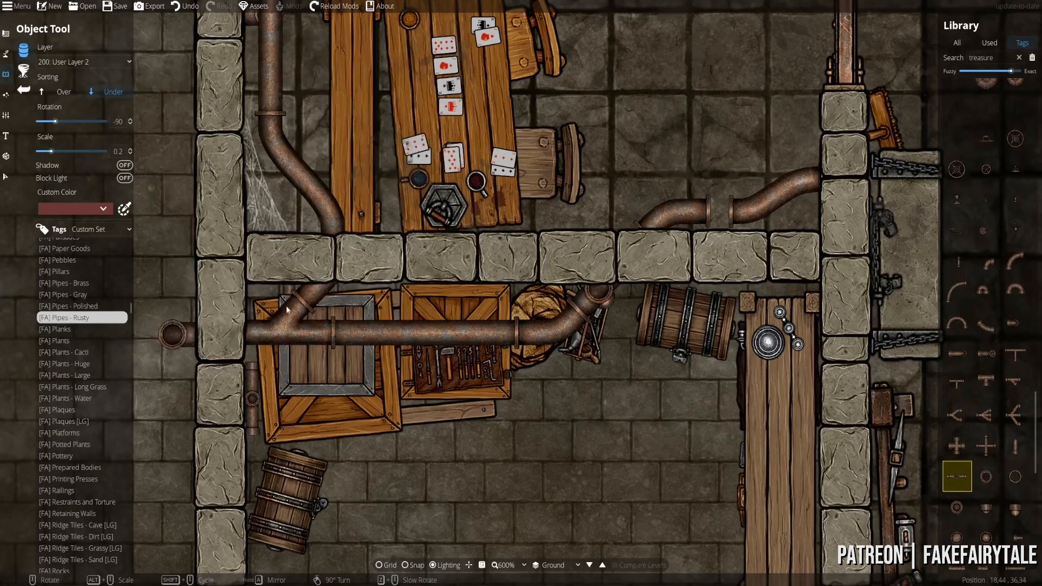
# - Place a small rusty pipe at scale 0.2 down the storeroom's left wall beside the barrel
pyautogui.scroll(-4, 976, 489)
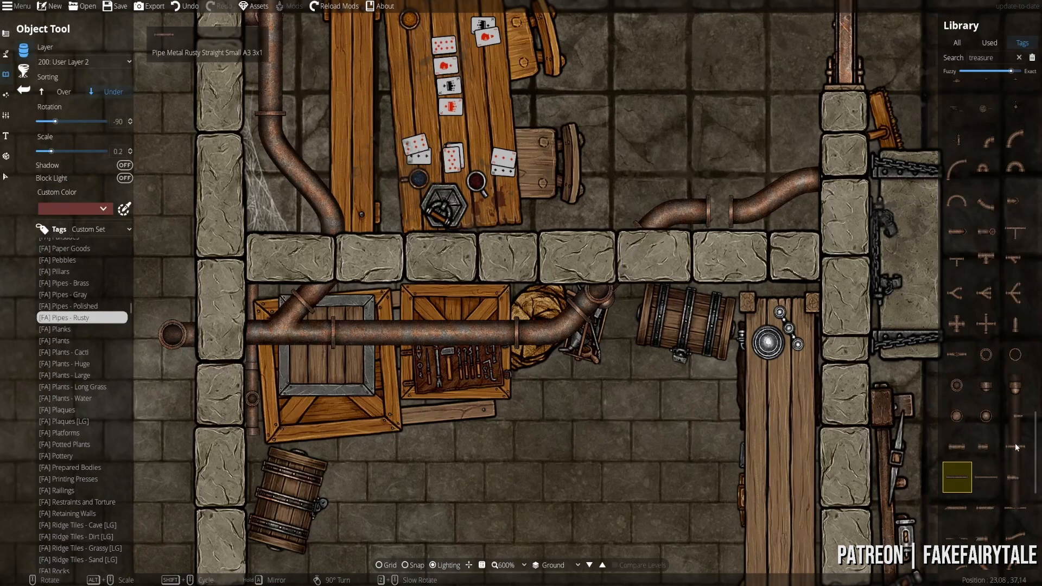
pyautogui.click(986, 448)
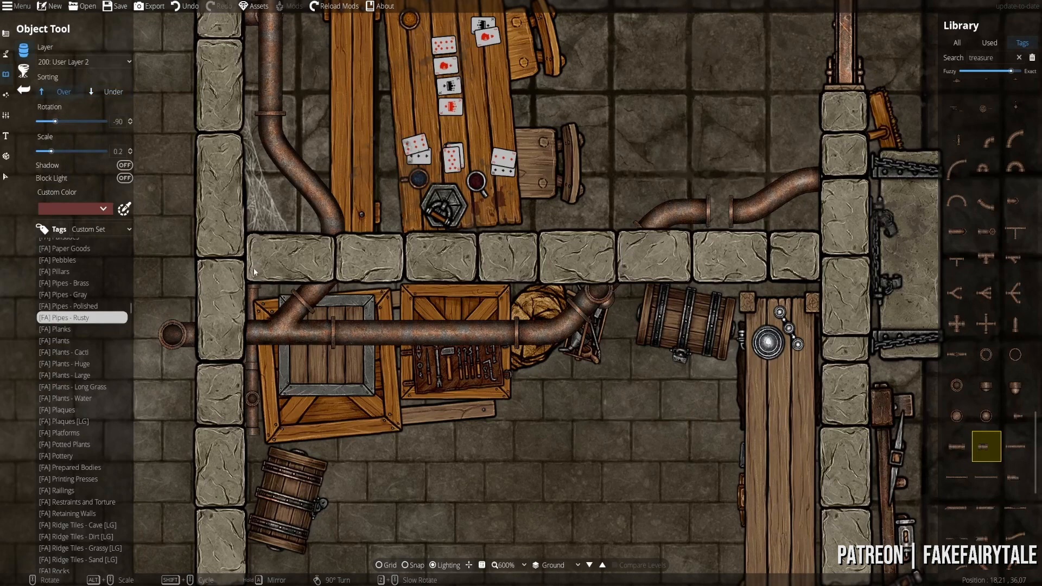
pyautogui.scroll(-3, 994, 467)
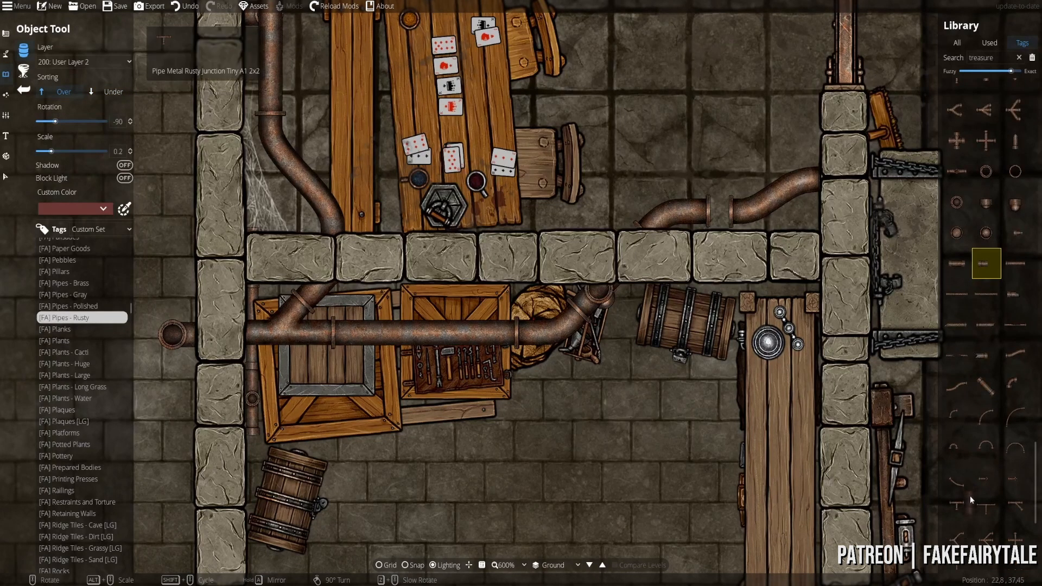
pyautogui.scroll(-1, 970, 495)
pyautogui.click(985, 511)
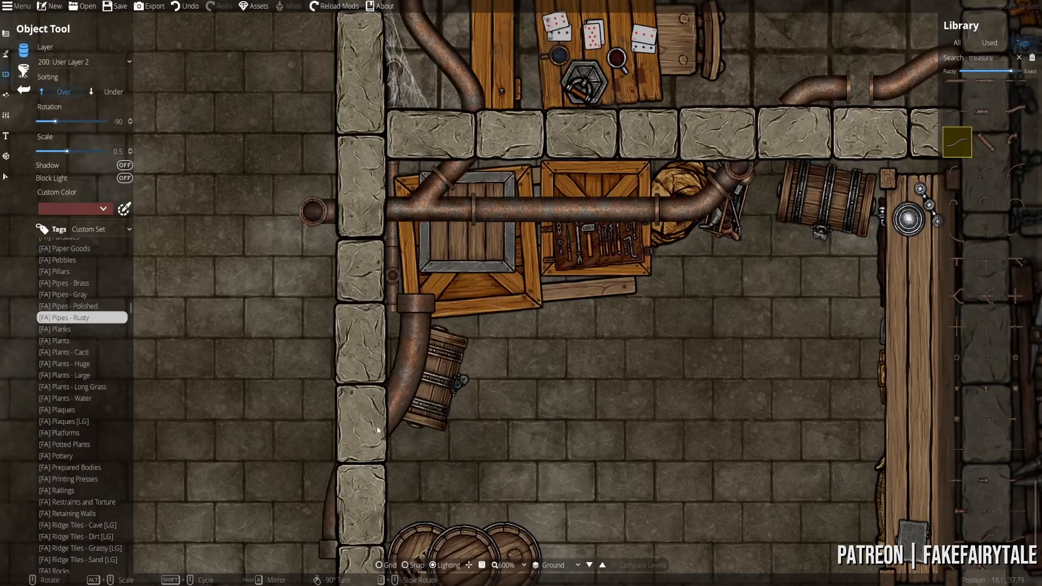
pyautogui.scroll(-3, 377, 425)
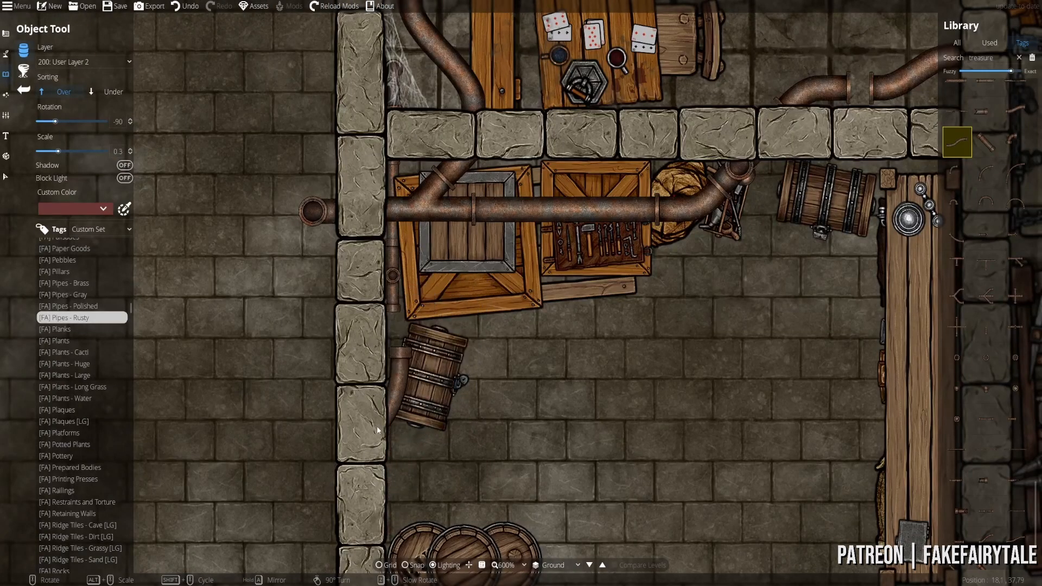
pyautogui.click(377, 357)
pyautogui.click(956, 449)
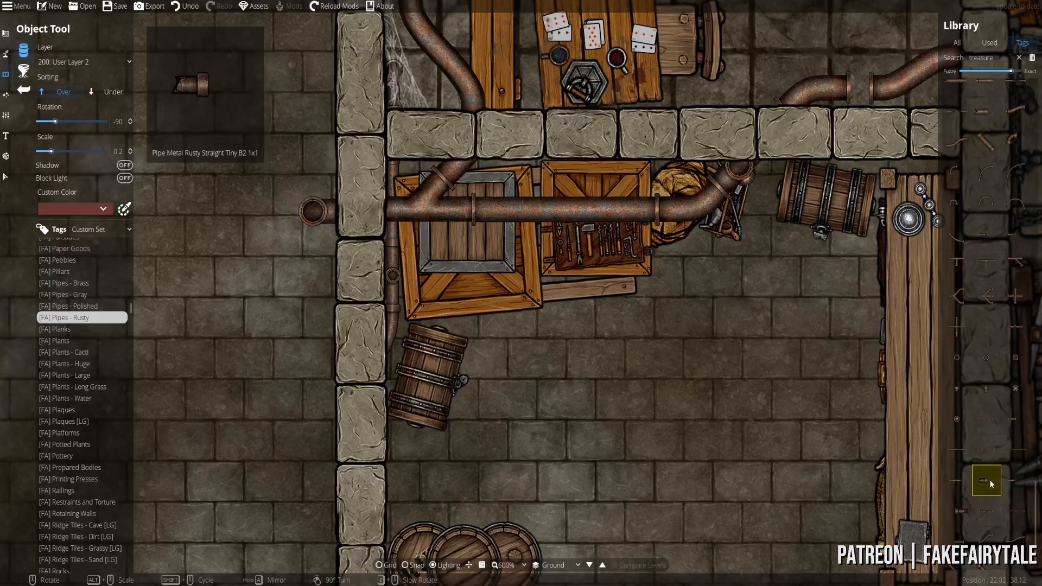
pyautogui.moveTo(716, 236); pyautogui.dragTo(363, 365)
pyautogui.scroll(3, 524, 265)
pyautogui.scroll(-1, 985, 426)
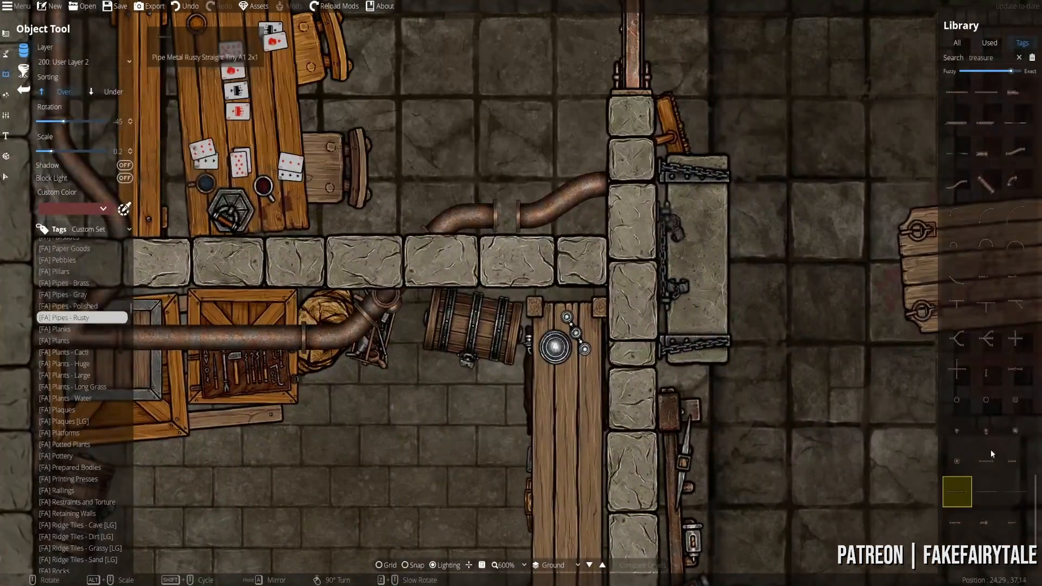
# - Select the tiny rusty flange ring and set the layer to 400: User Layer 4
pyautogui.scroll(3, 984, 379)
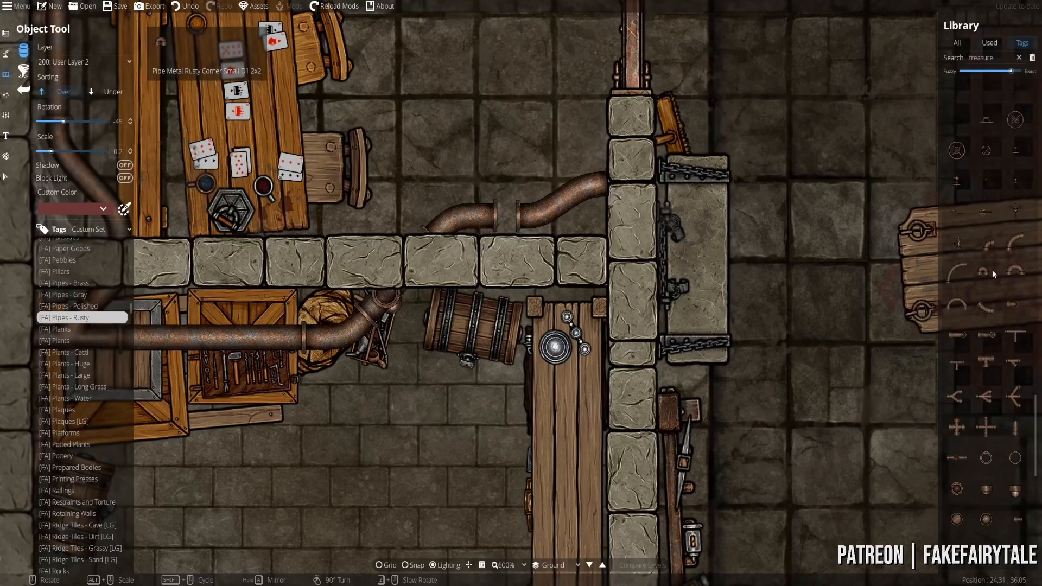
pyautogui.scroll(2, 985, 197)
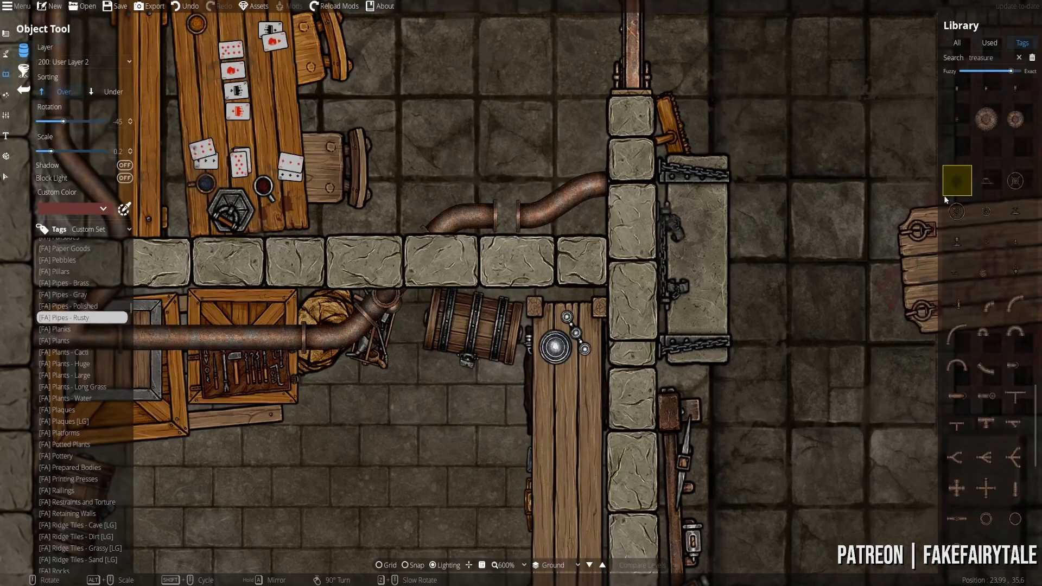
pyautogui.click(964, 255)
pyautogui.scroll(5, 977, 224)
pyautogui.scroll(-2, 989, 374)
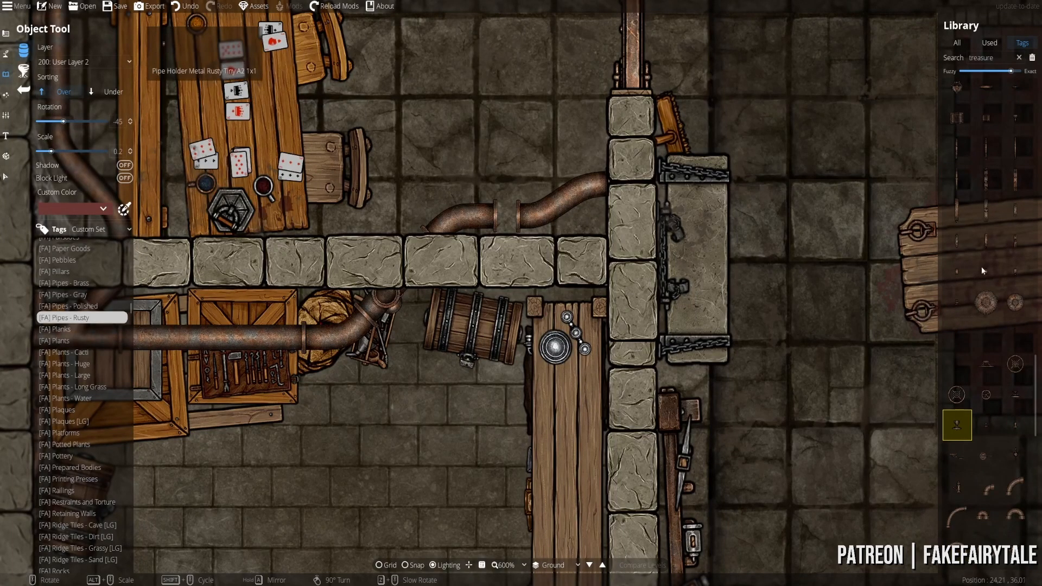
pyautogui.scroll(5, 987, 298)
pyautogui.click(956, 268)
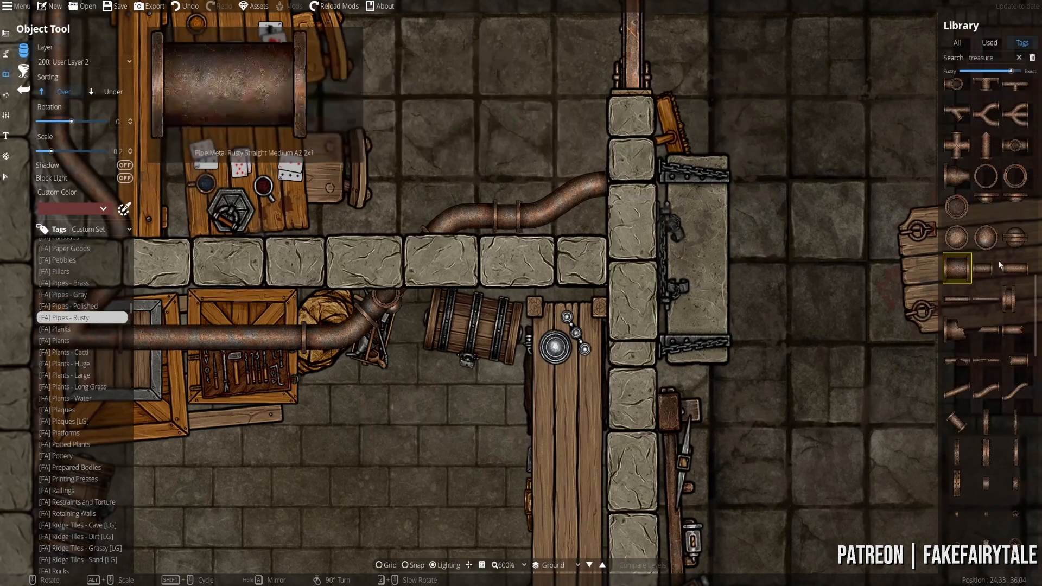
pyautogui.scroll(-5, 993, 272)
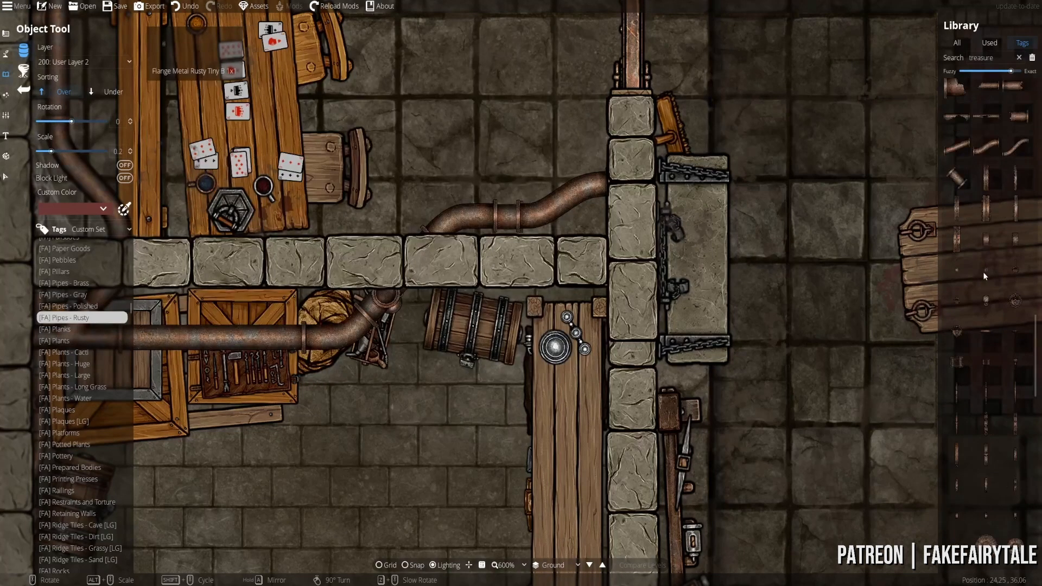
pyautogui.click(958, 214)
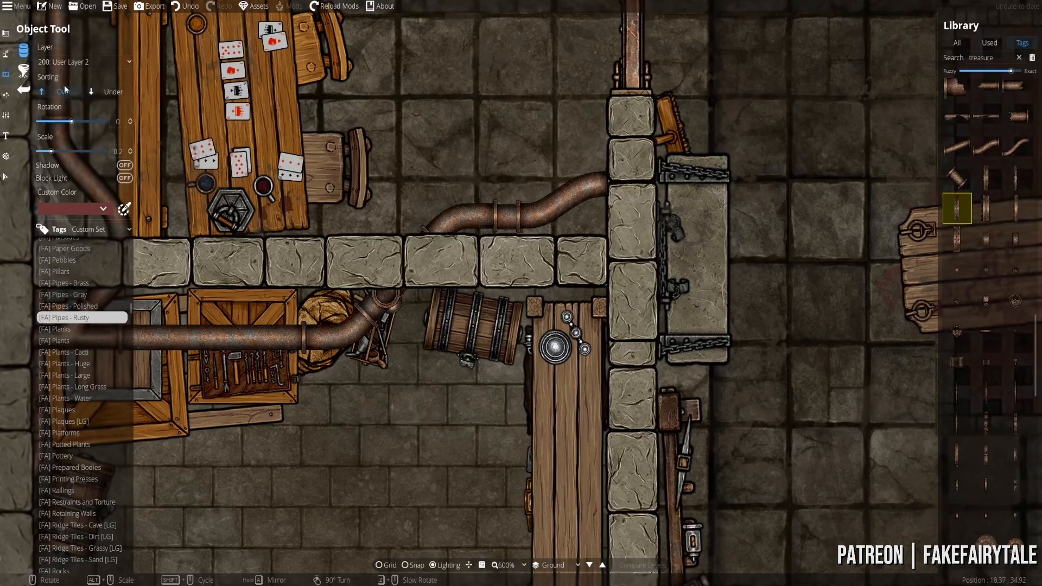
pyautogui.click(81, 61)
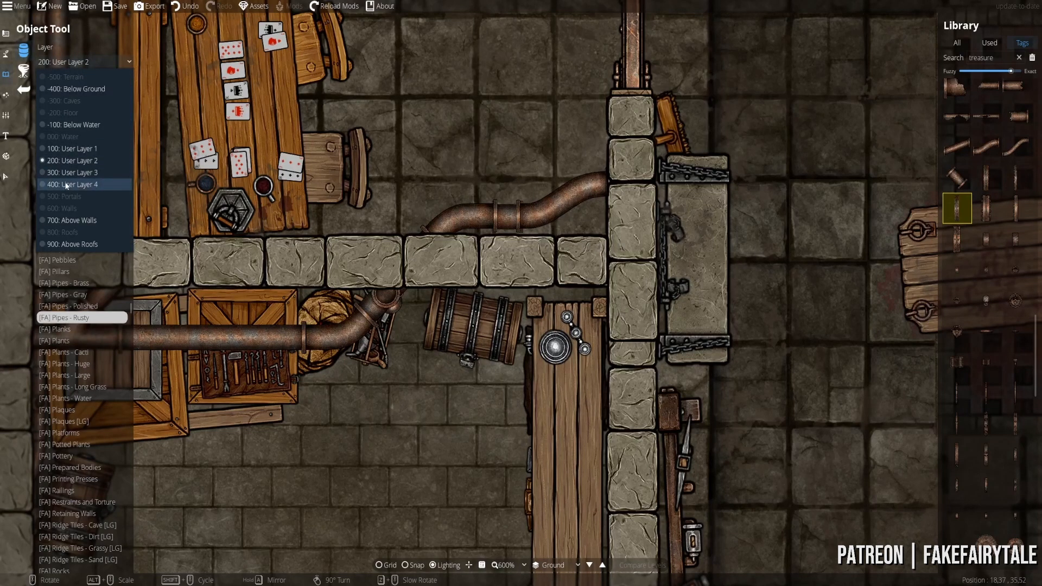
pyautogui.click(82, 177)
pyautogui.keyDown('alt'); pyautogui.scroll(-1, 474, 219); pyautogui.keyUp('alt')
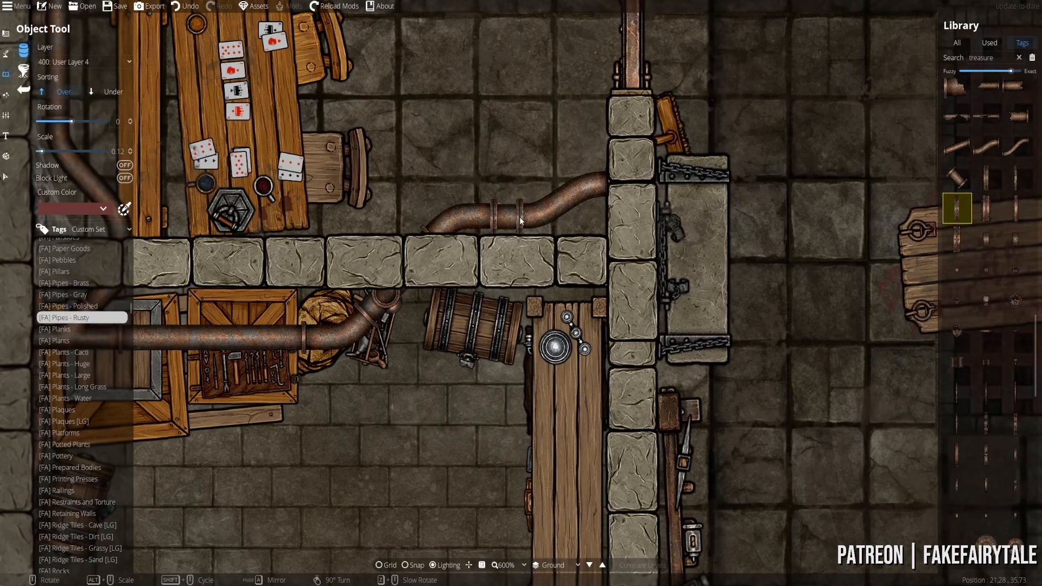
# - Place rings at scale 0.1 on the pipe above the card-room wall and the storeroom pipe bend
pyautogui.click(519, 218)
pyautogui.scroll(-4, 425, 234)
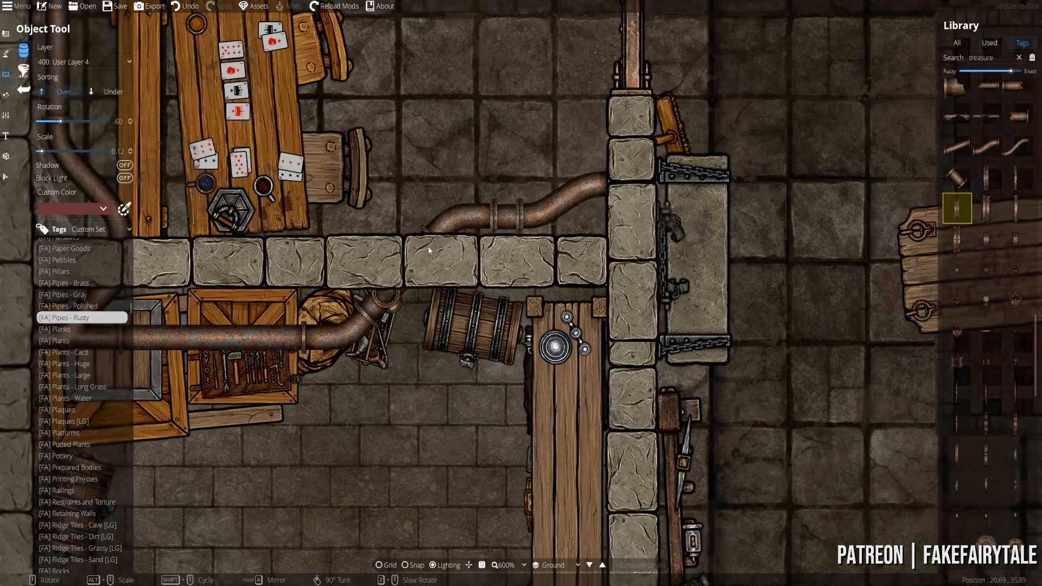
pyautogui.scroll(1, 368, 312)
pyautogui.click(366, 313)
pyautogui.scroll(-1, 50, 155)
pyautogui.moveTo(348, 353); pyautogui.dragTo(531, 340)
pyautogui.scroll(3, 461, 334)
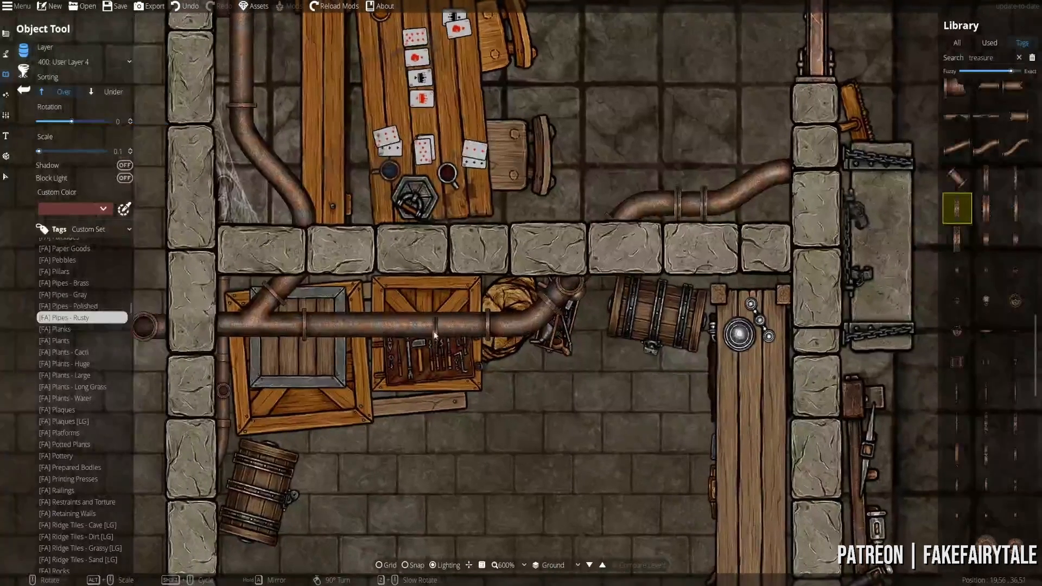
# - Fit rusty rings onto the long storeroom pipe and, rotated, onto the vertical pipe by the card table
pyautogui.click(390, 330)
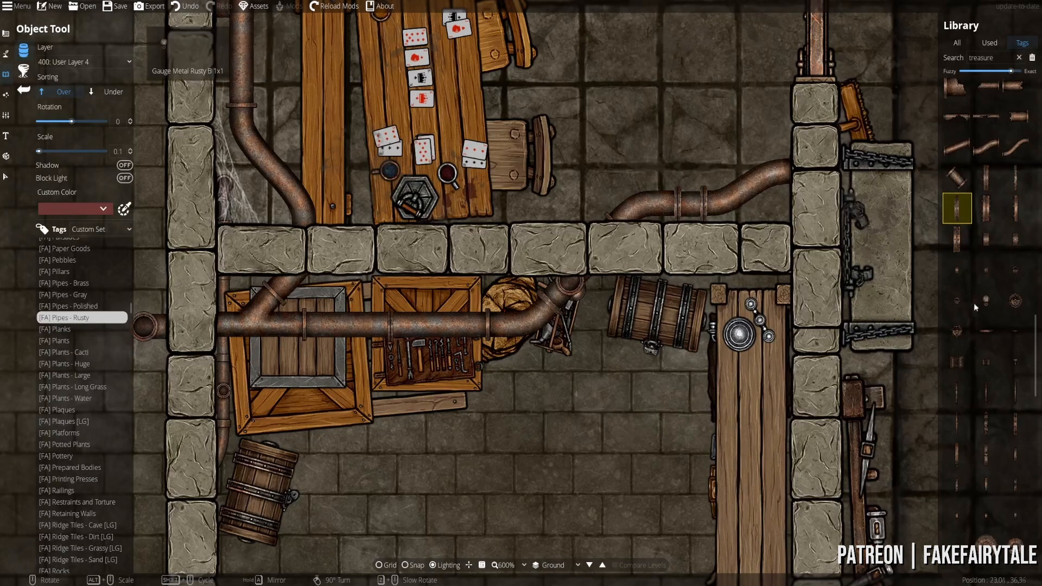
pyautogui.click(957, 239)
pyautogui.click(985, 423)
pyautogui.scroll(1, 304, 327)
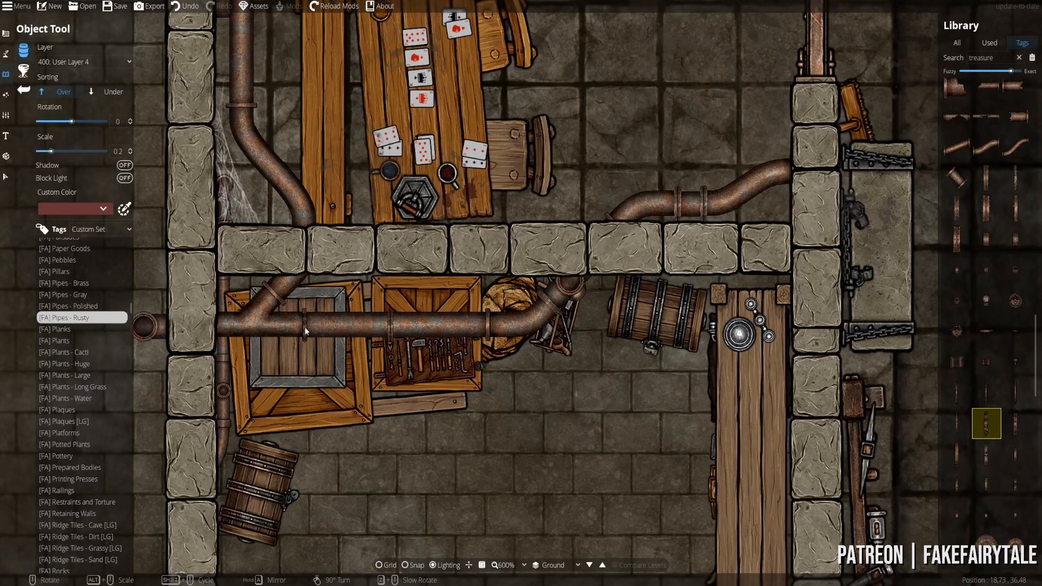
pyautogui.scroll(1, 304, 324)
pyautogui.moveTo(295, 196); pyautogui.dragTo(358, 358)
pyautogui.rightClick(356, 271)
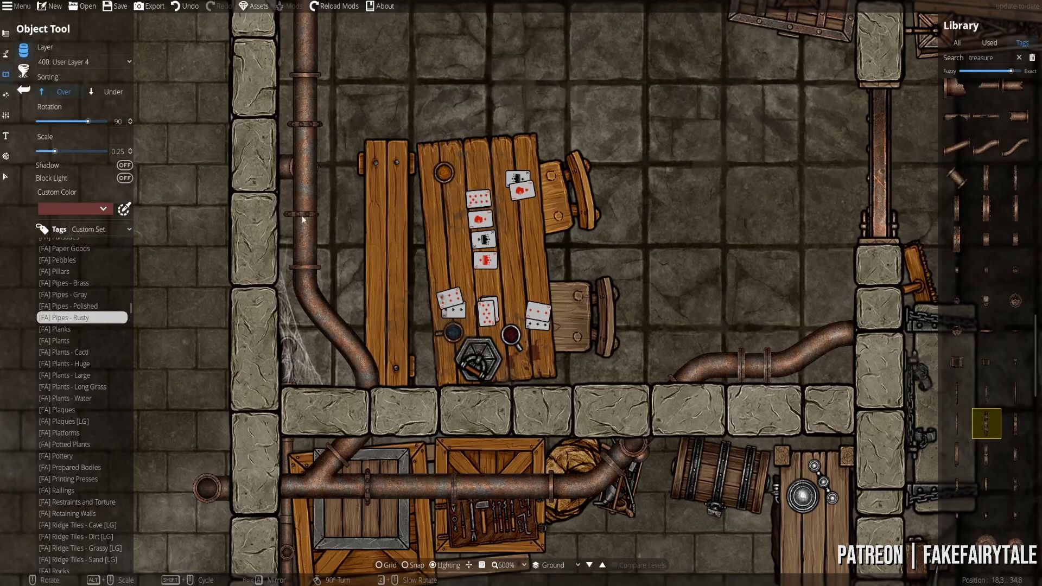
pyautogui.click(305, 217)
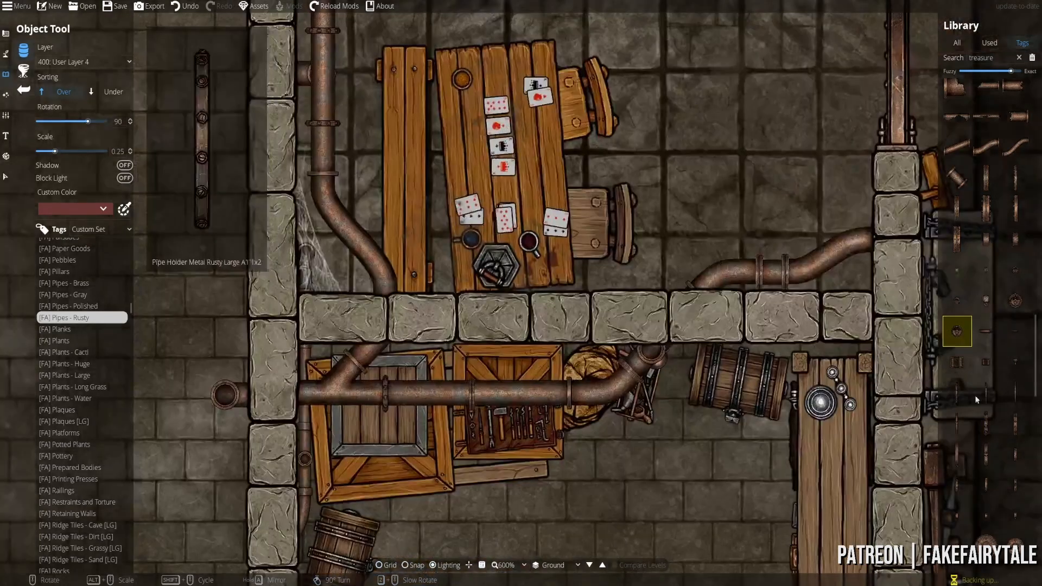
# - Select the rusty valve wheel and put new objects on layer 200: User Layer 2
pyautogui.scroll(-1, 997, 398)
pyautogui.click(991, 396)
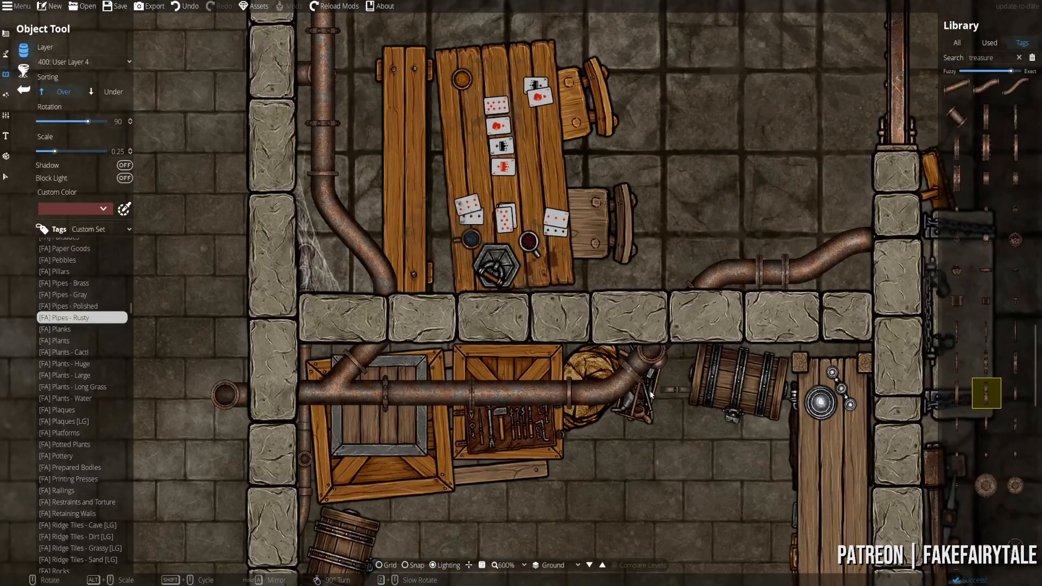
pyautogui.scroll(3, 617, 392)
pyautogui.scroll(-3, 982, 469)
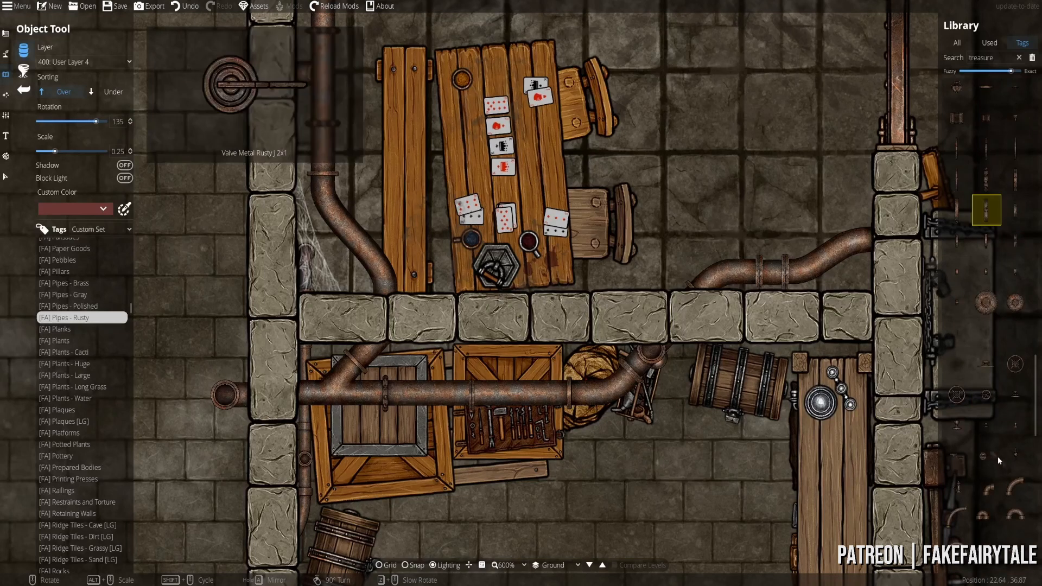
pyautogui.click(993, 363)
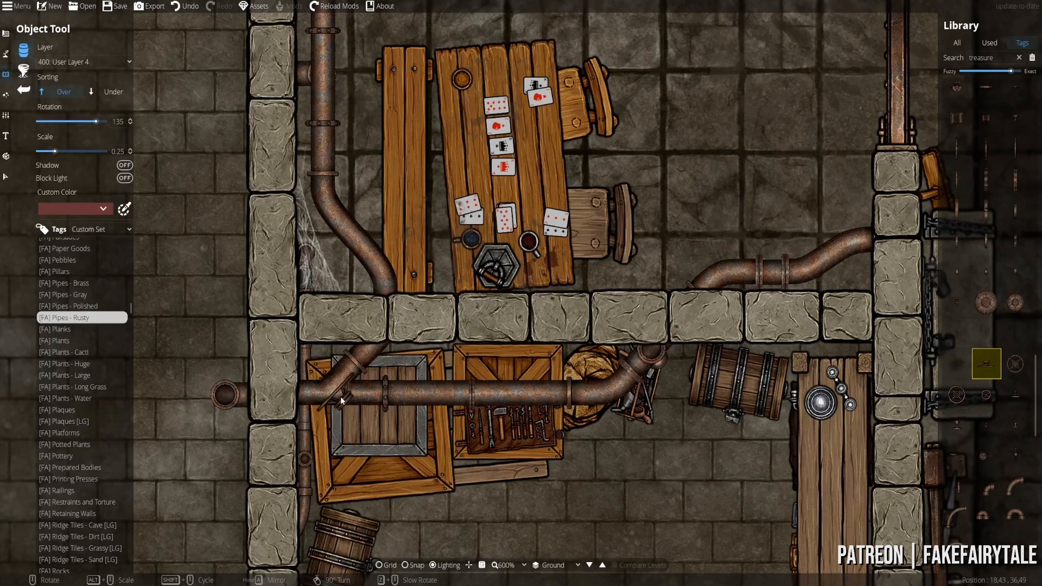
pyautogui.scroll(-7, 355, 415)
pyautogui.scroll(4, 217, 406)
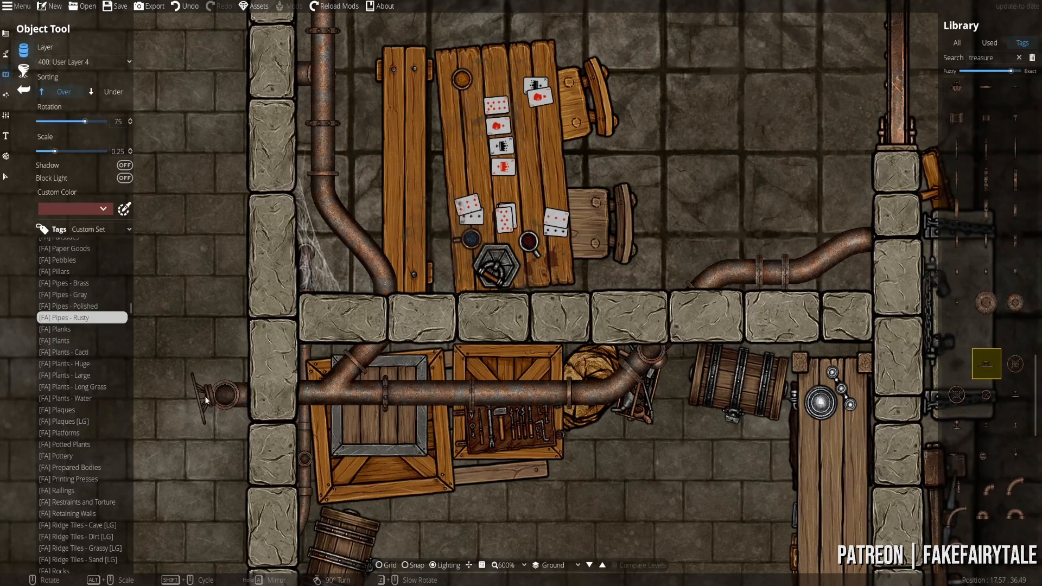
pyautogui.click(65, 65)
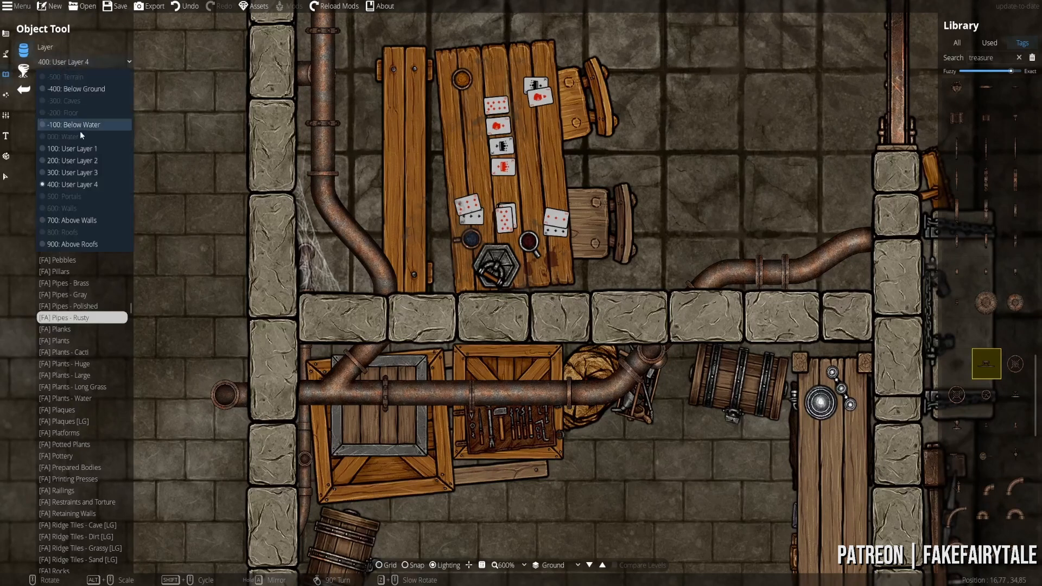
pyautogui.click(80, 163)
pyautogui.moveTo(181, 348); pyautogui.dragTo(439, 337)
pyautogui.scroll(-2, 458, 381)
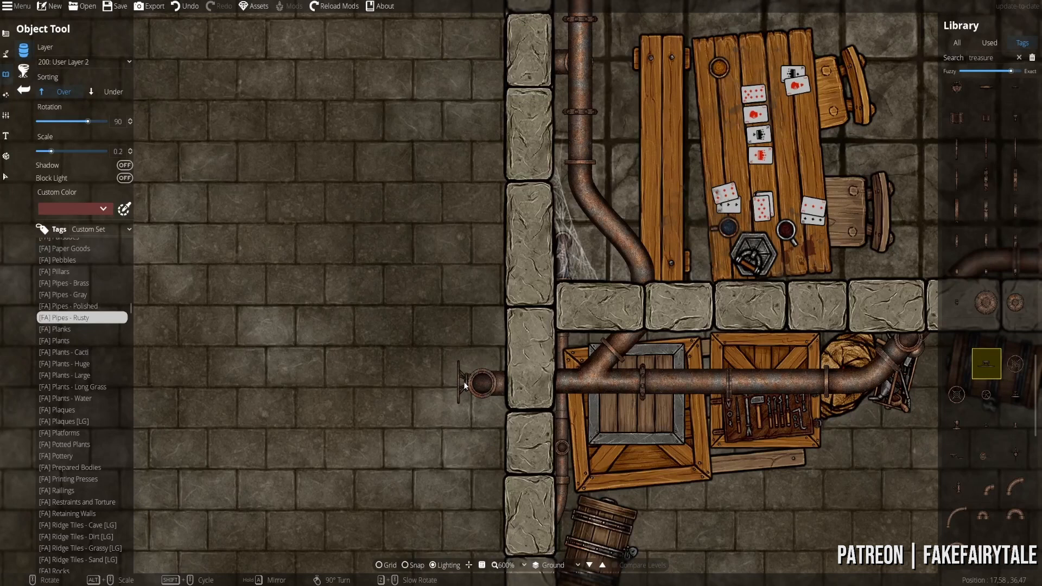
pyautogui.scroll(-4, 464, 385)
pyautogui.moveTo(684, 296); pyautogui.dragTo(578, 464)
pyautogui.moveTo(593, 297); pyautogui.dragTo(575, 461)
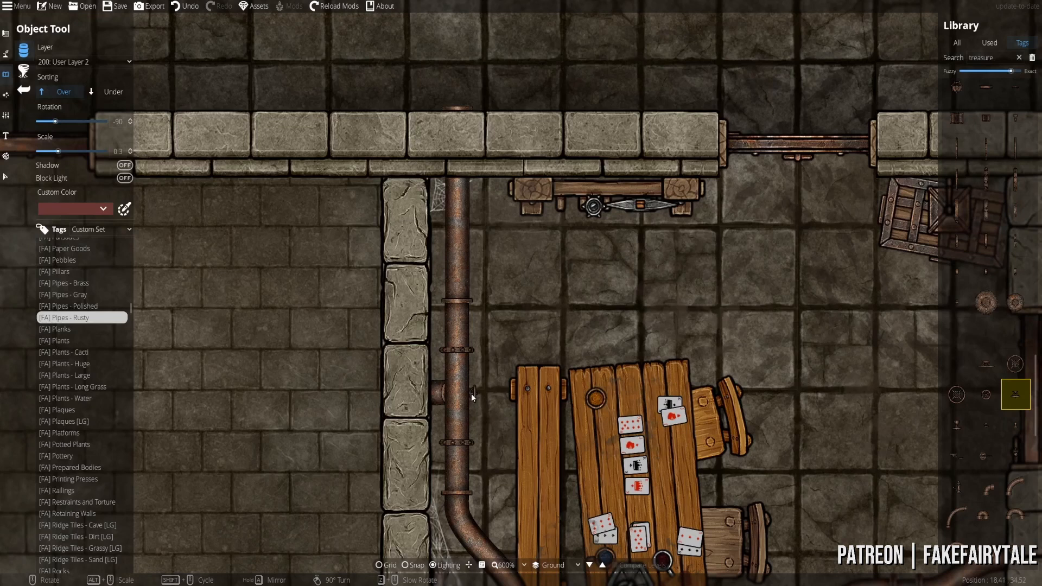
# - Choose a short rusty pipe section instead of the round tank and zoom out to 200%
pyautogui.click(956, 486)
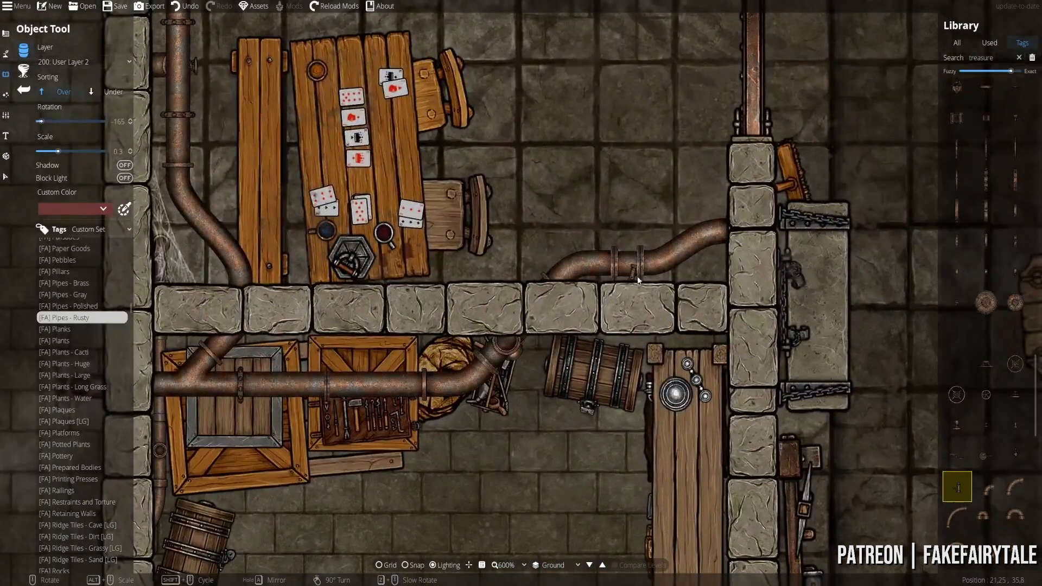
pyautogui.moveTo(637, 280); pyautogui.dragTo(543, 332)
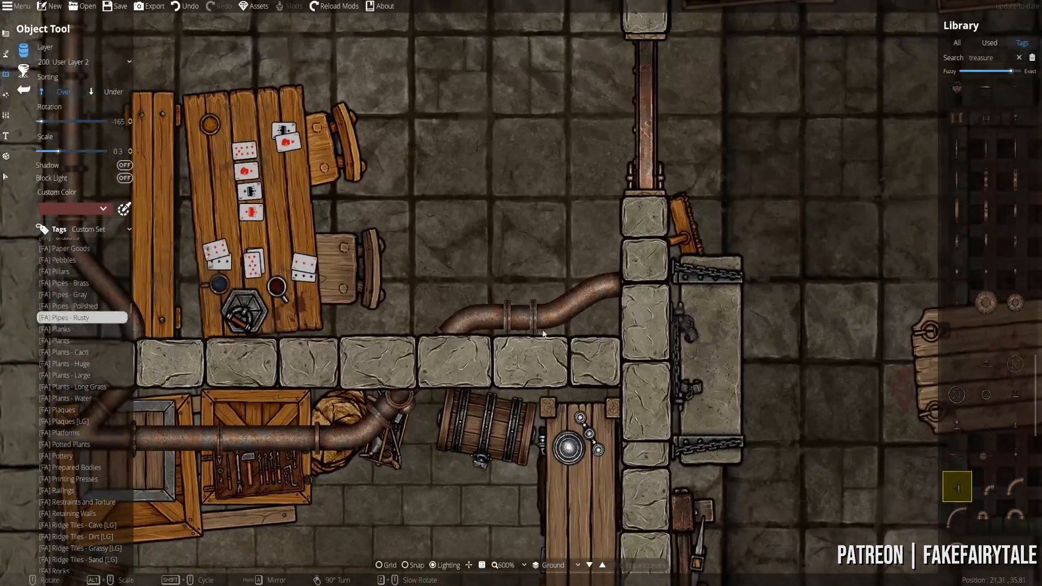
pyautogui.scroll(-5, 1023, 442)
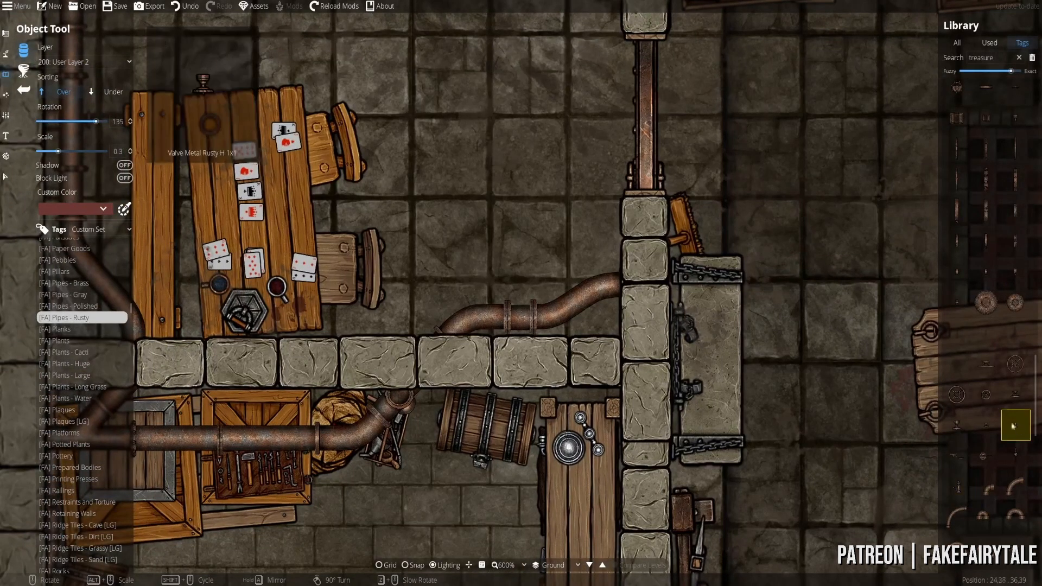
pyautogui.scroll(-1, 1009, 407)
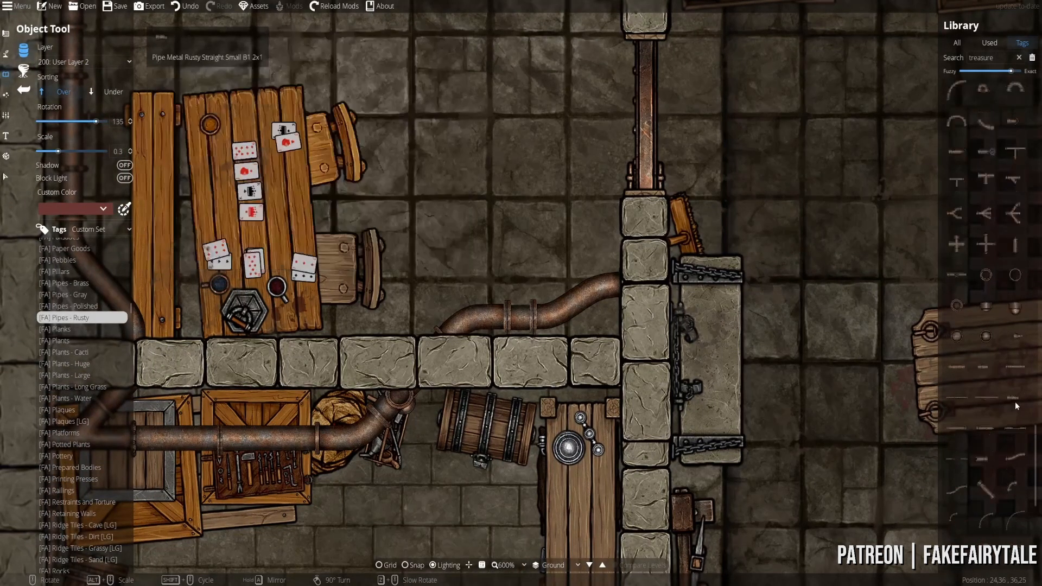
pyautogui.scroll(4, 1015, 402)
pyautogui.click(985, 118)
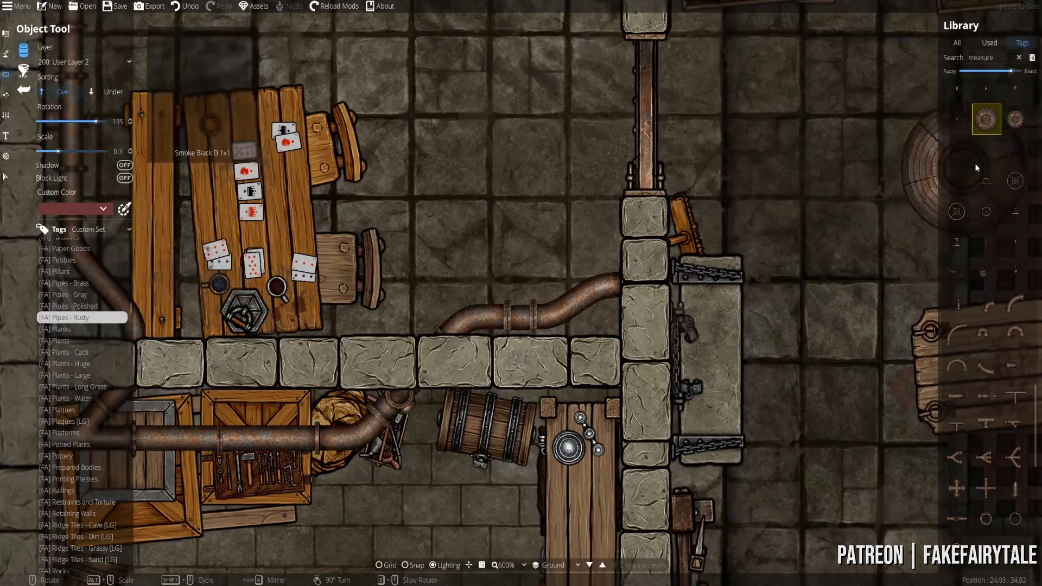
pyautogui.moveTo(990, 124)
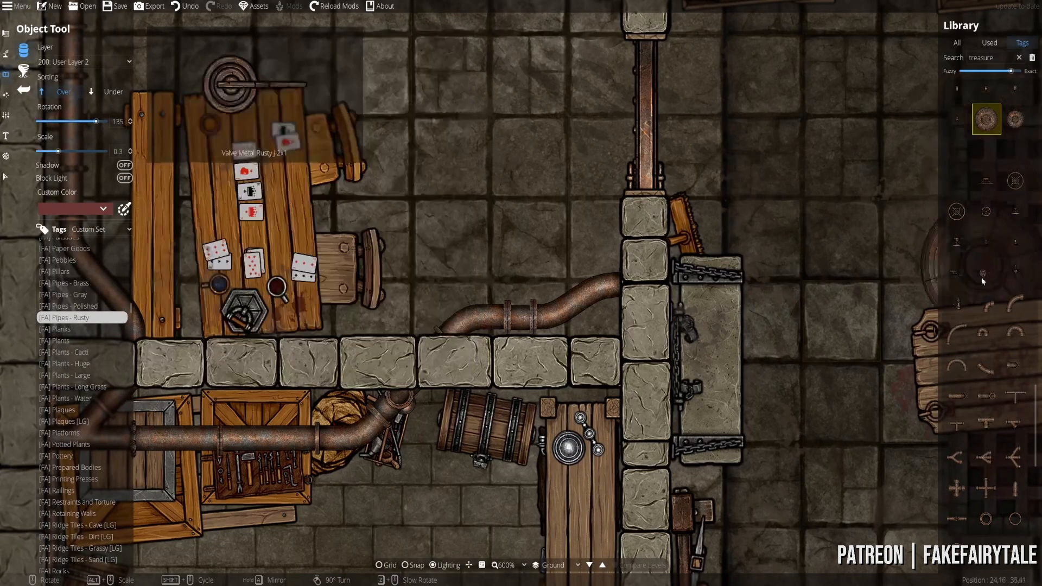
pyautogui.click(1015, 364)
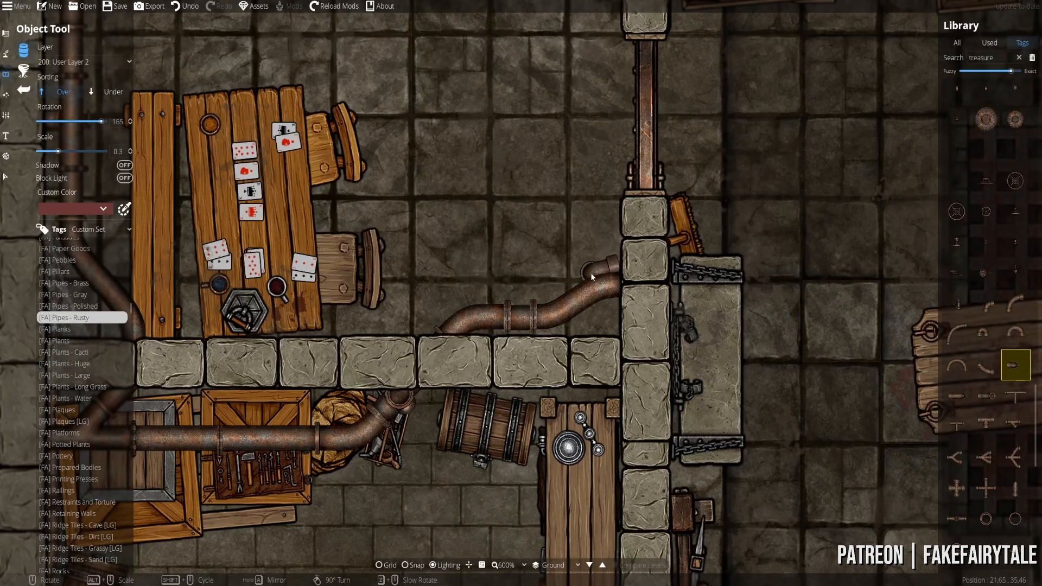
pyautogui.scroll(4, 562, 315)
pyautogui.scroll(-4, 617, 335)
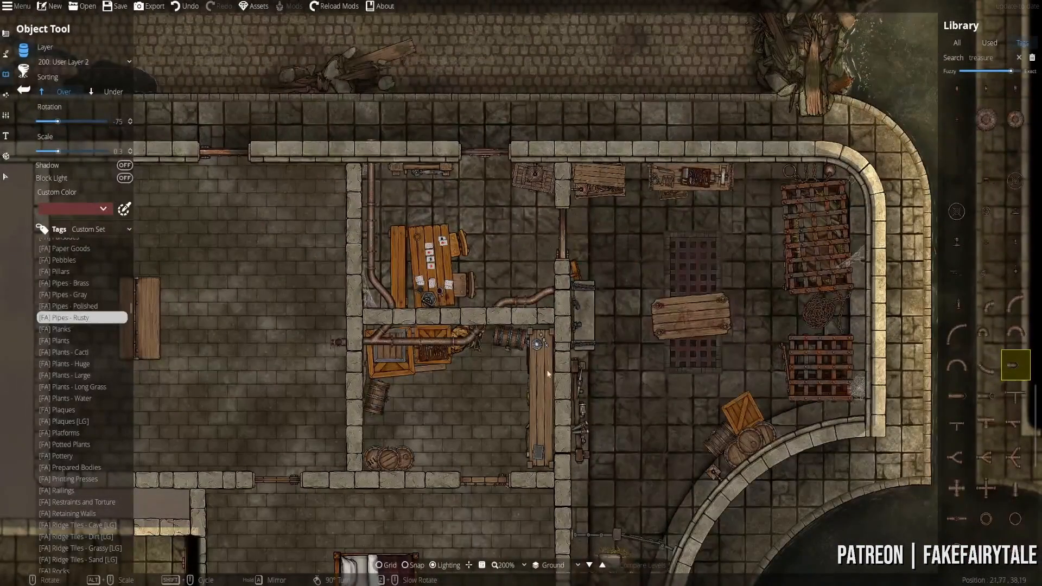
# - Zoom to 300% centred on the storeroom and select a round pipe ring fitting
pyautogui.scroll(2, 534, 317)
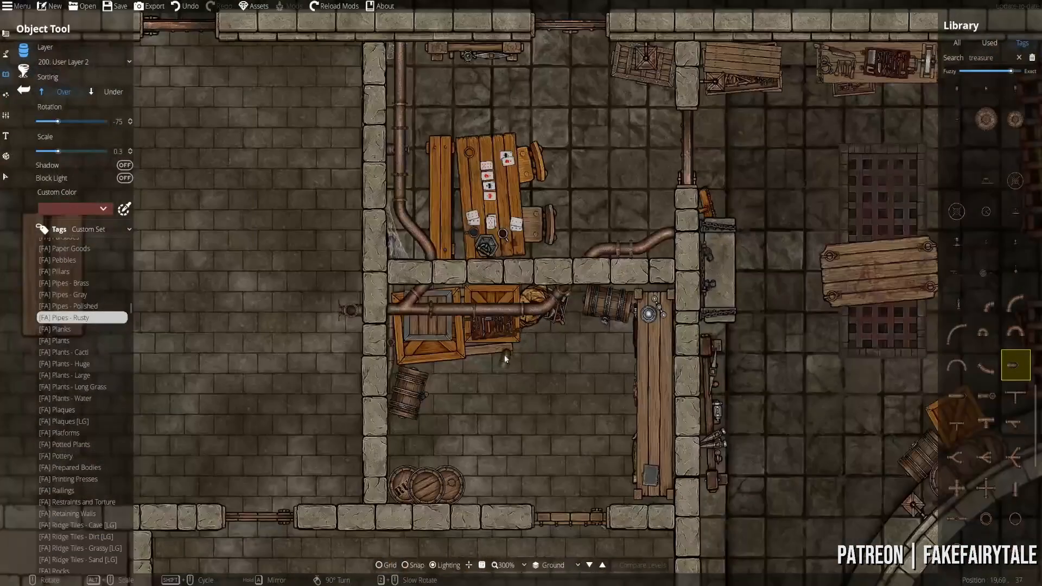
pyautogui.moveTo(495, 453); pyautogui.dragTo(491, 341)
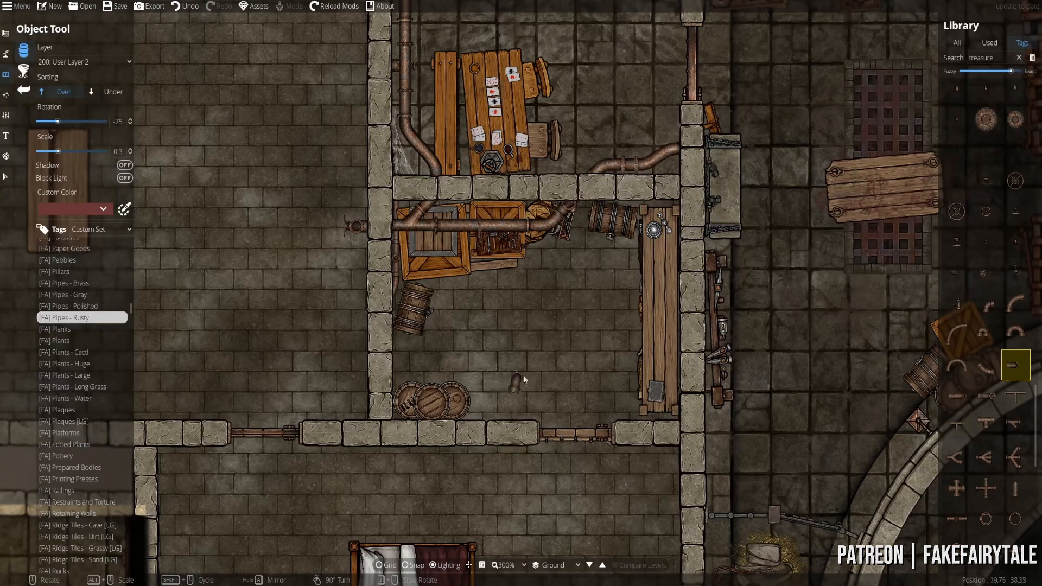
pyautogui.moveTo(541, 368); pyautogui.dragTo(560, 346)
pyautogui.click(985, 518)
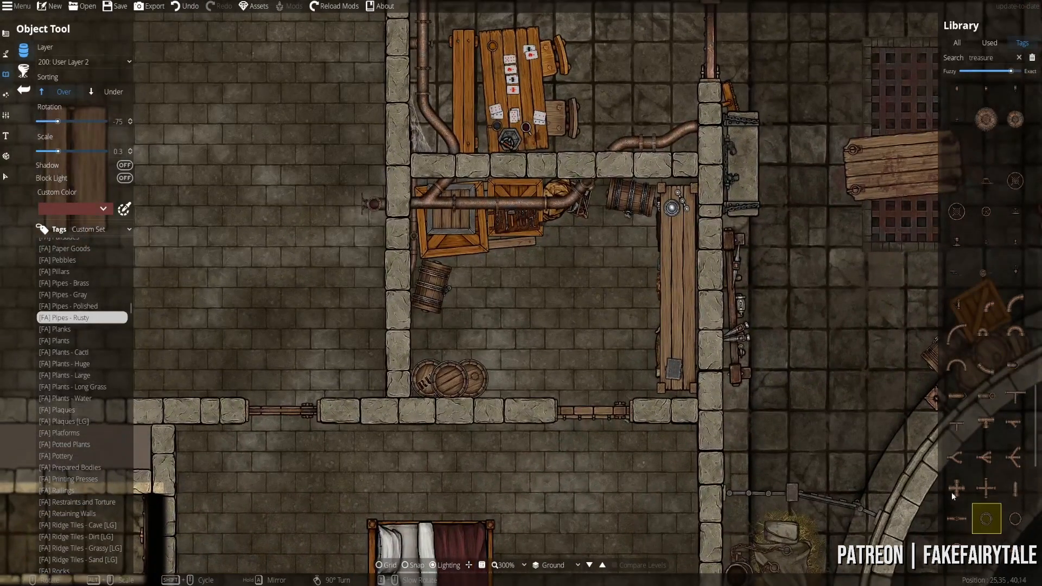
# - Place bronze balance scales from the [FA] Misc assets on the storeroom workbench
pyautogui.click(59, 307)
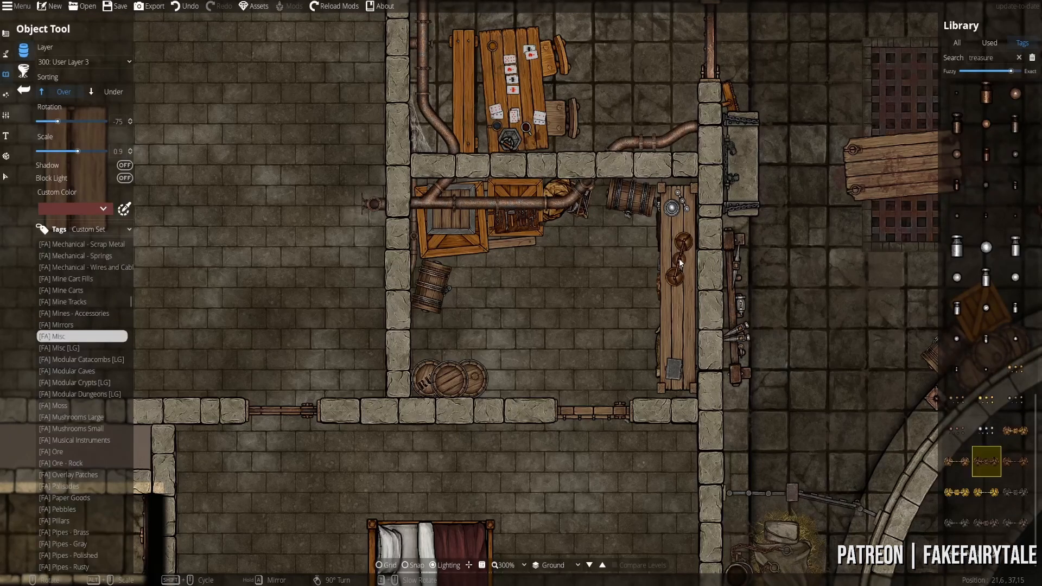
pyautogui.scroll(1, 680, 260)
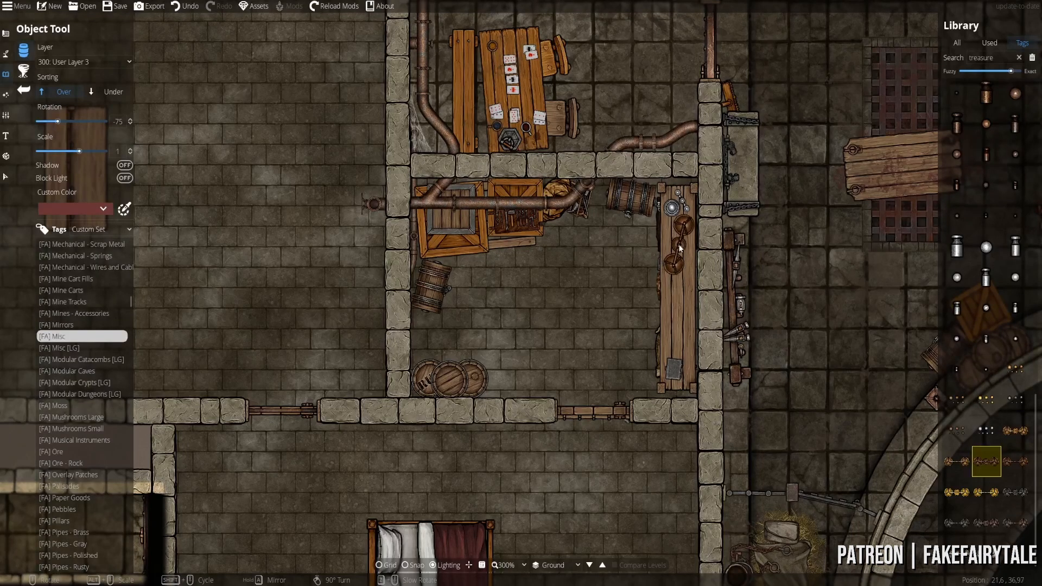
pyautogui.scroll(1, 677, 243)
pyautogui.click(677, 240)
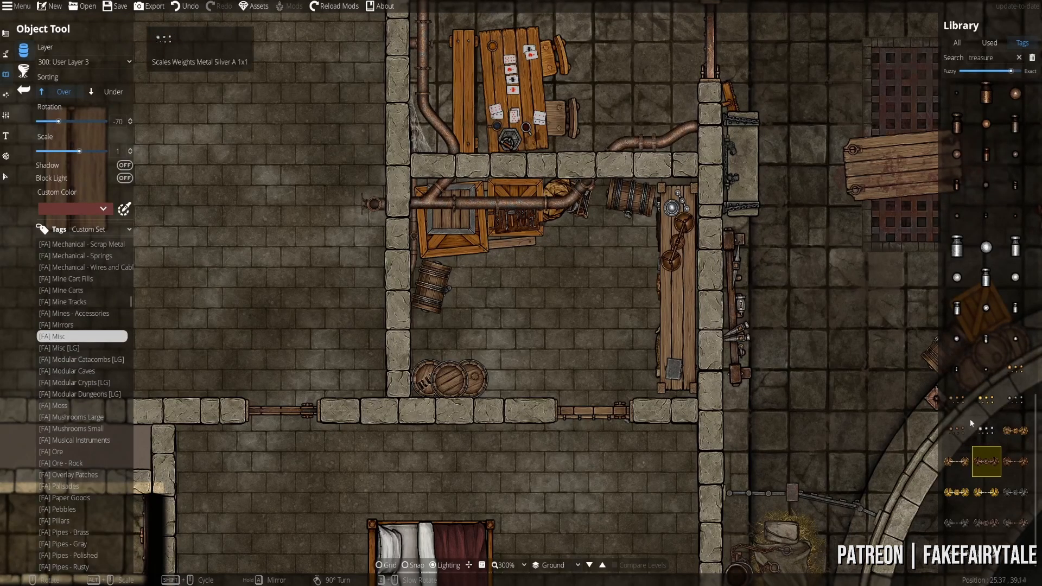
pyautogui.click(1005, 518)
pyautogui.scroll(3, 709, 304)
pyautogui.moveTo(740, 275); pyautogui.dragTo(601, 298)
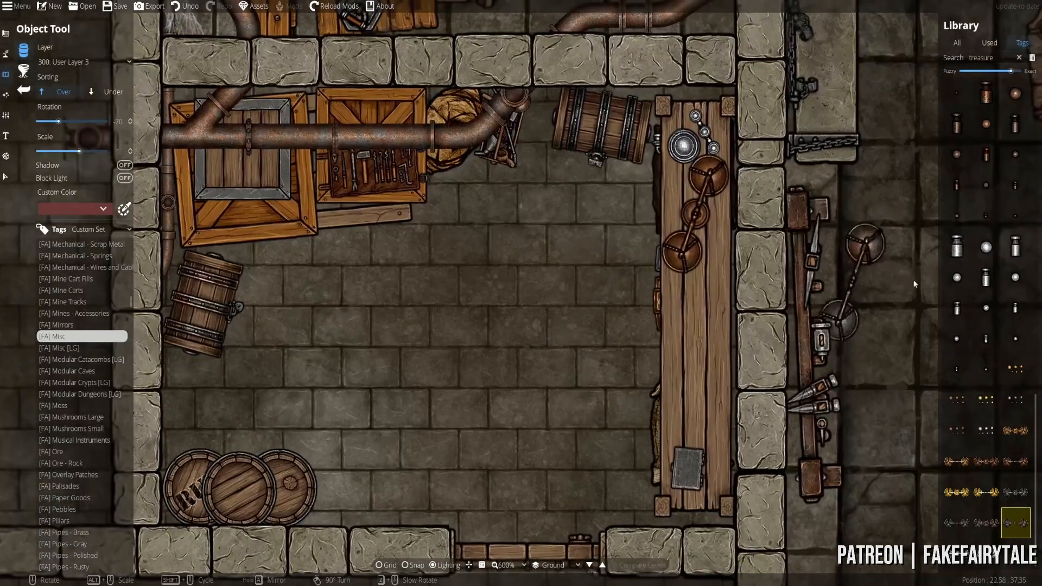
pyautogui.scroll(8, 1004, 288)
pyautogui.scroll(4, 991, 300)
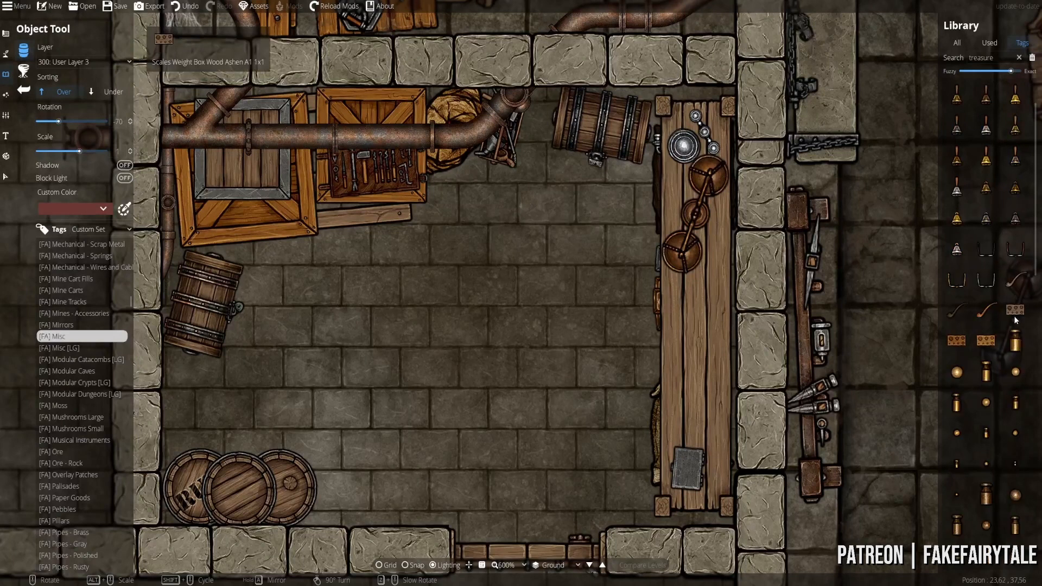
# - Set the wooden weight tray on the workbench beside the scales
pyautogui.click(1015, 309)
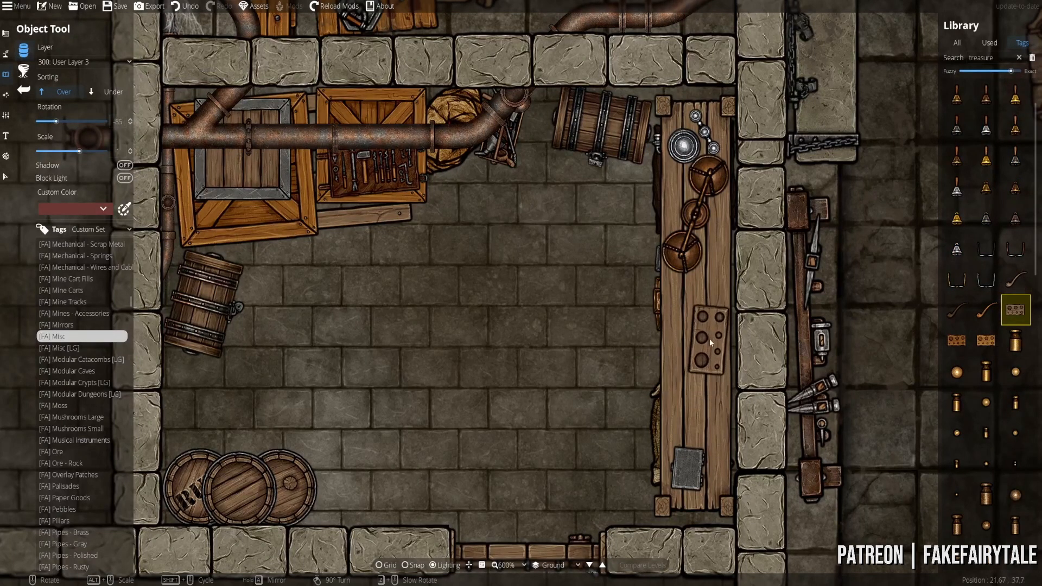
pyautogui.click(954, 340)
pyautogui.scroll(-1, 704, 320)
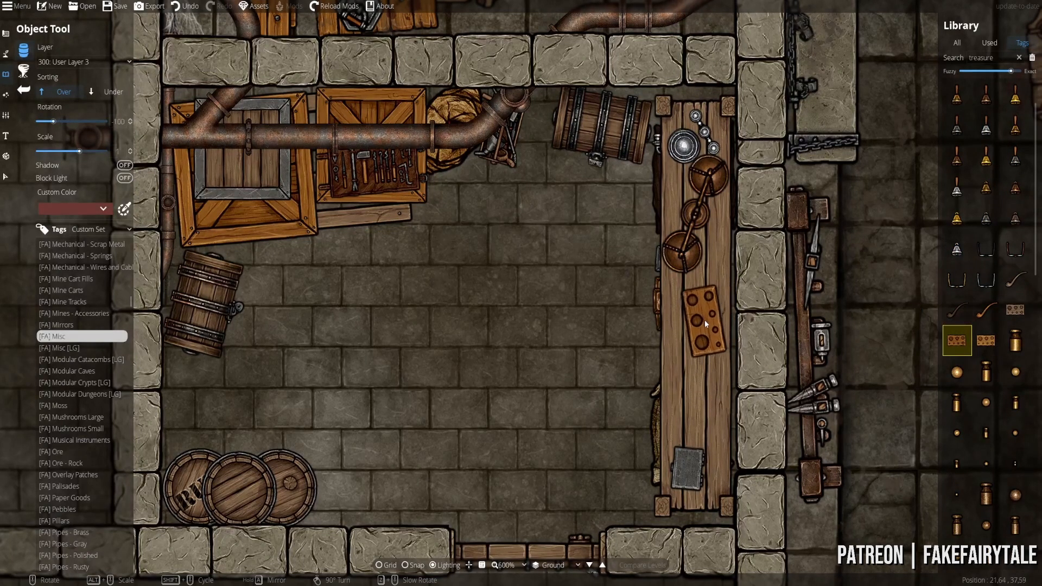
pyautogui.click(704, 320)
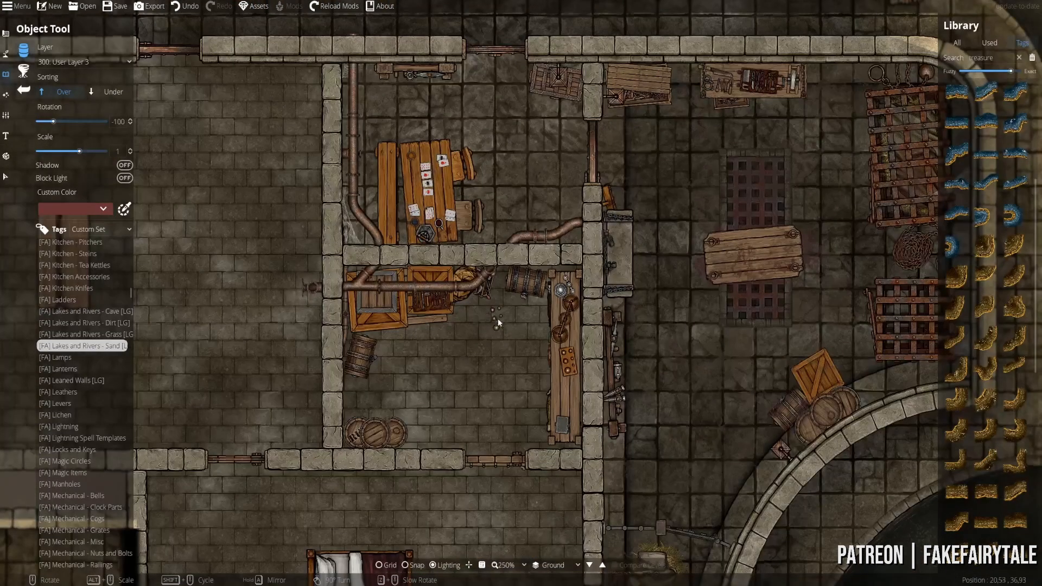
pyautogui.scroll(4, 497, 318)
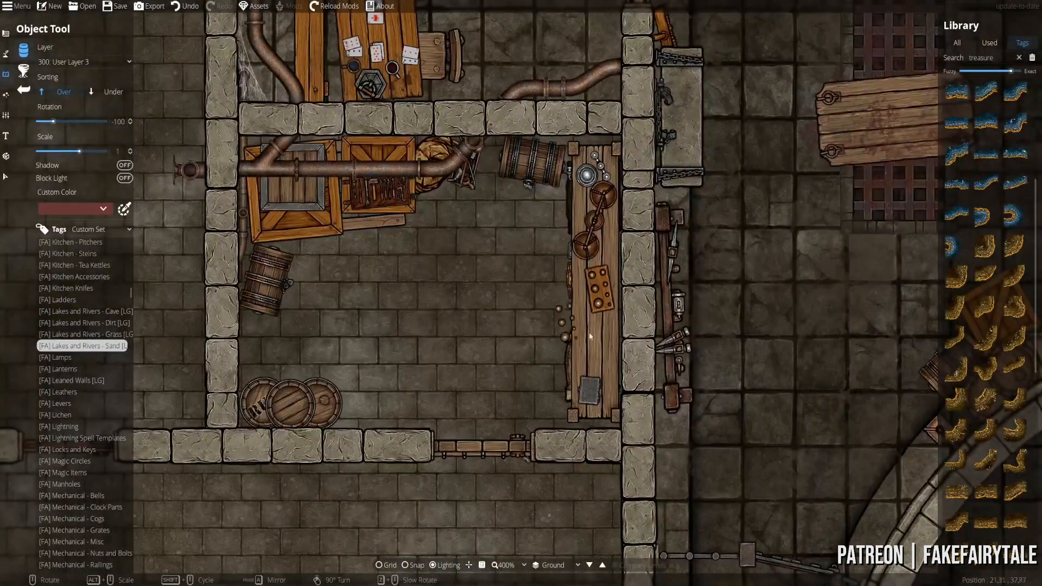
pyautogui.moveTo(494, 340); pyautogui.dragTo(572, 364)
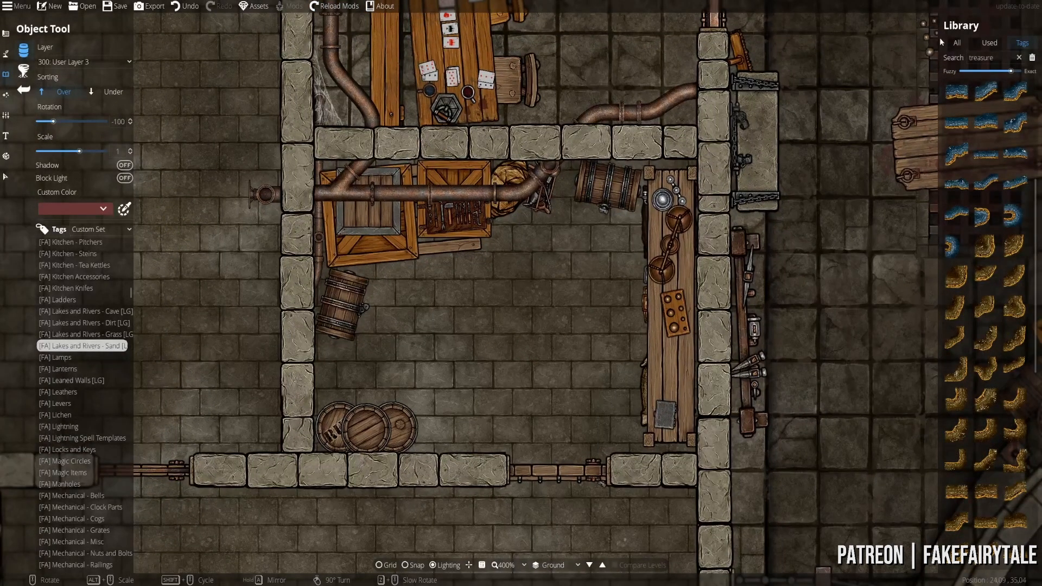
pyautogui.moveTo(997, 58); pyautogui.dragTo(831, 72)
# - Search assets for 'bottle' and place new objects on User Layer 2 with Under sorting
pyautogui.write('bottle')
pyautogui.press('Return')
pyautogui.click(991, 155)
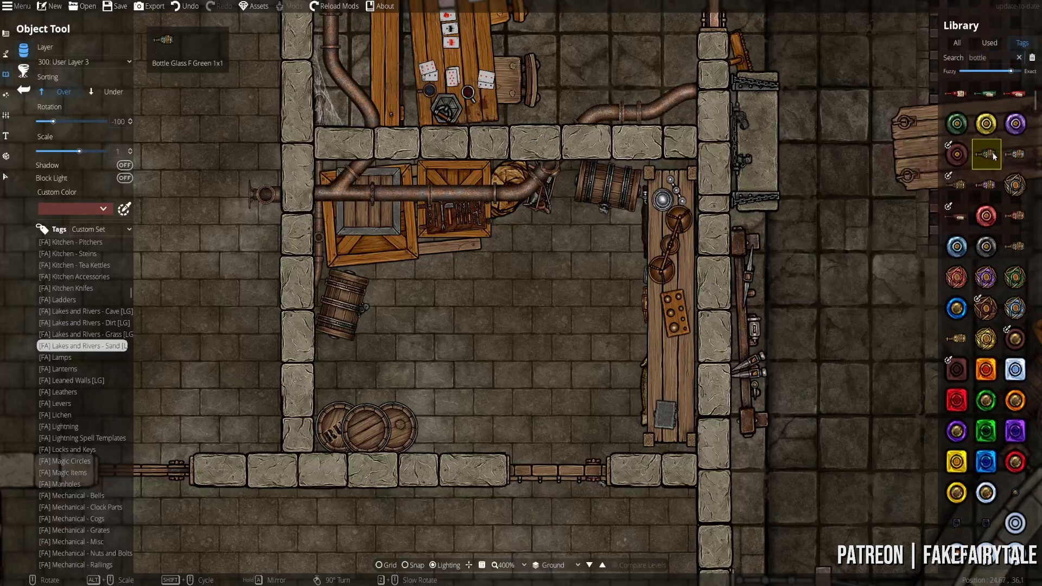
pyautogui.scroll(7, 629, 331)
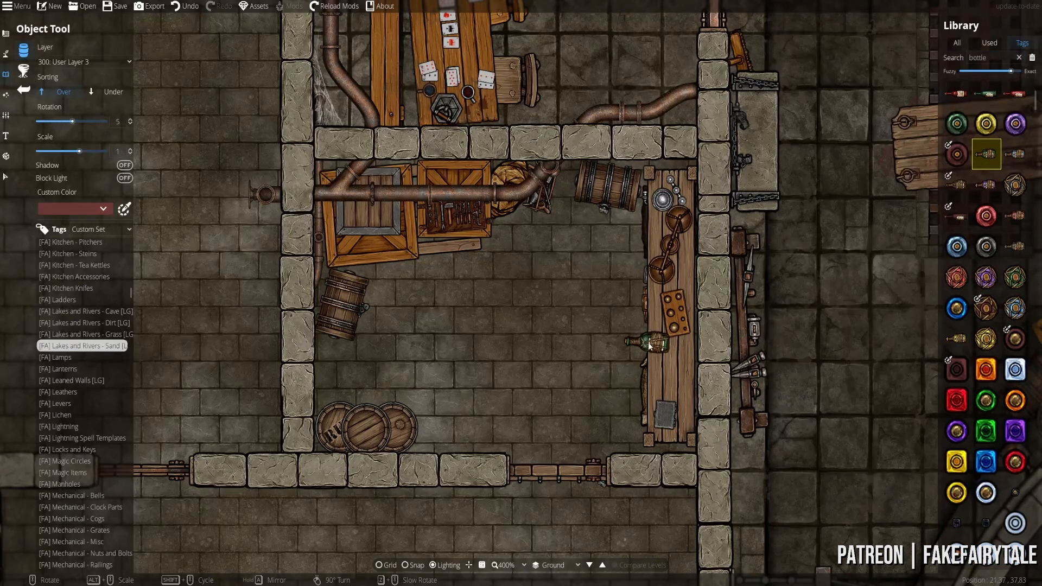
pyautogui.click(111, 93)
pyautogui.click(85, 62)
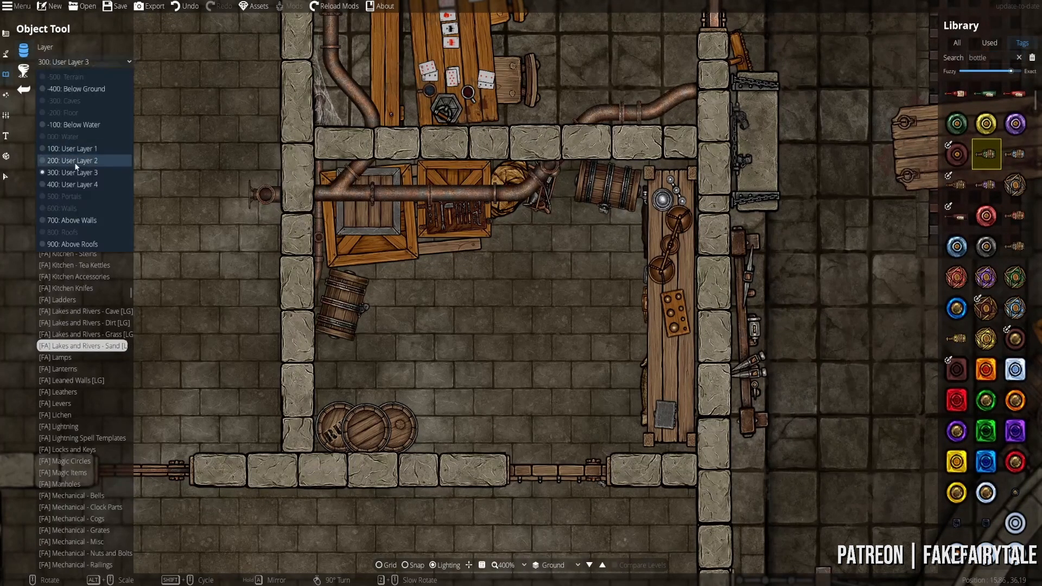
pyautogui.click(81, 160)
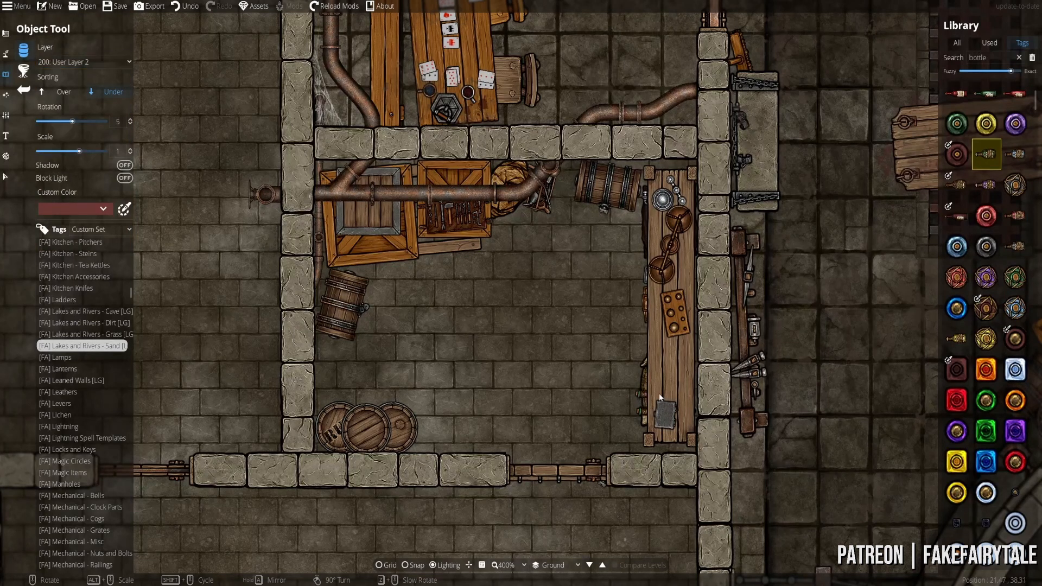
# - Tuck a purple glass bottle under the workbench's left edge
pyautogui.keyDown('shift'); pyautogui.scroll(-6, 651, 380); pyautogui.keyUp('shift')
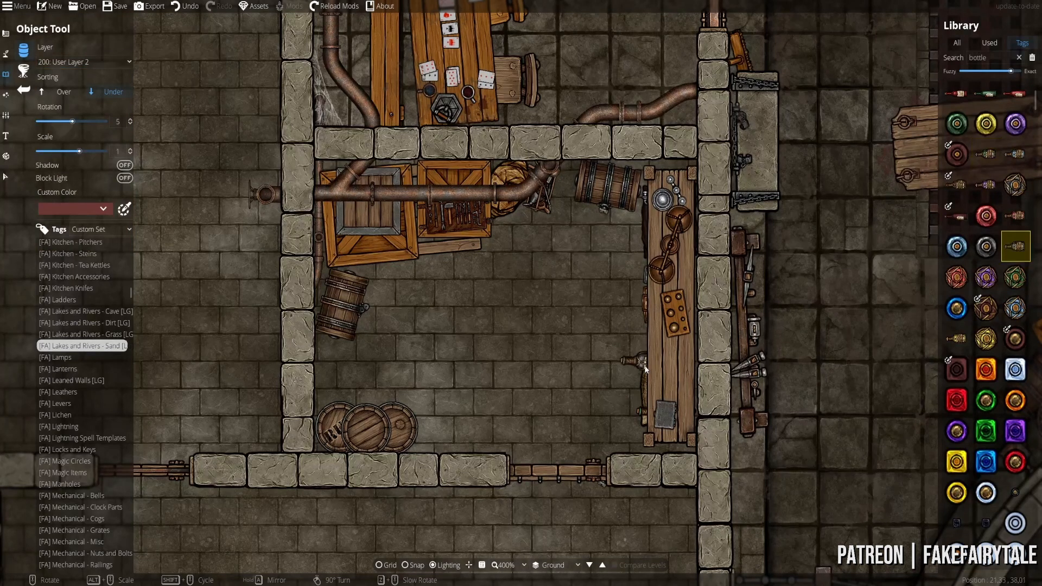
pyautogui.keyDown('shift'); pyautogui.scroll(6, 663, 399); pyautogui.keyUp('shift')
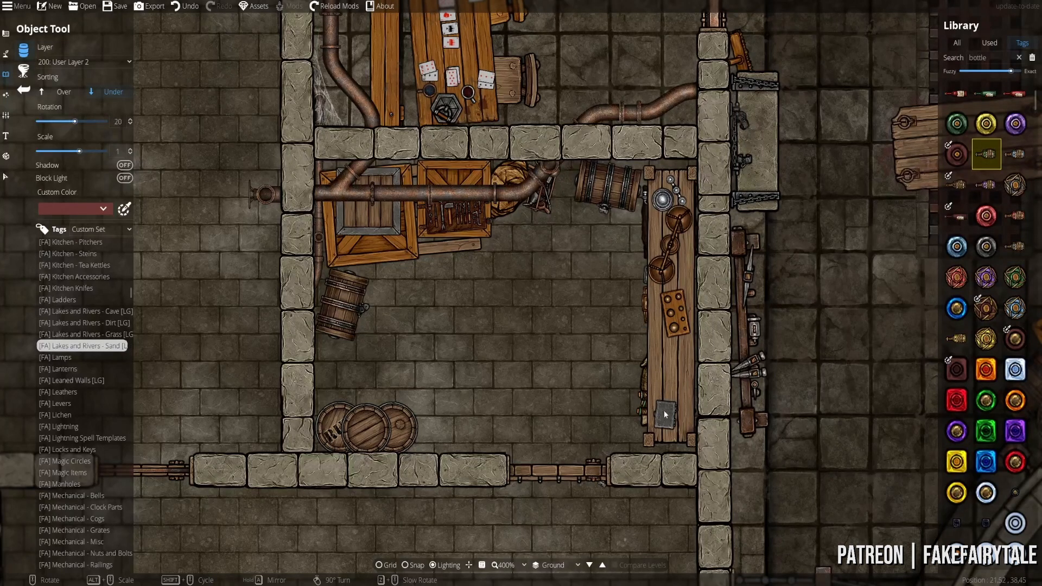
pyautogui.scroll(3, 969, 156)
pyautogui.click(957, 155)
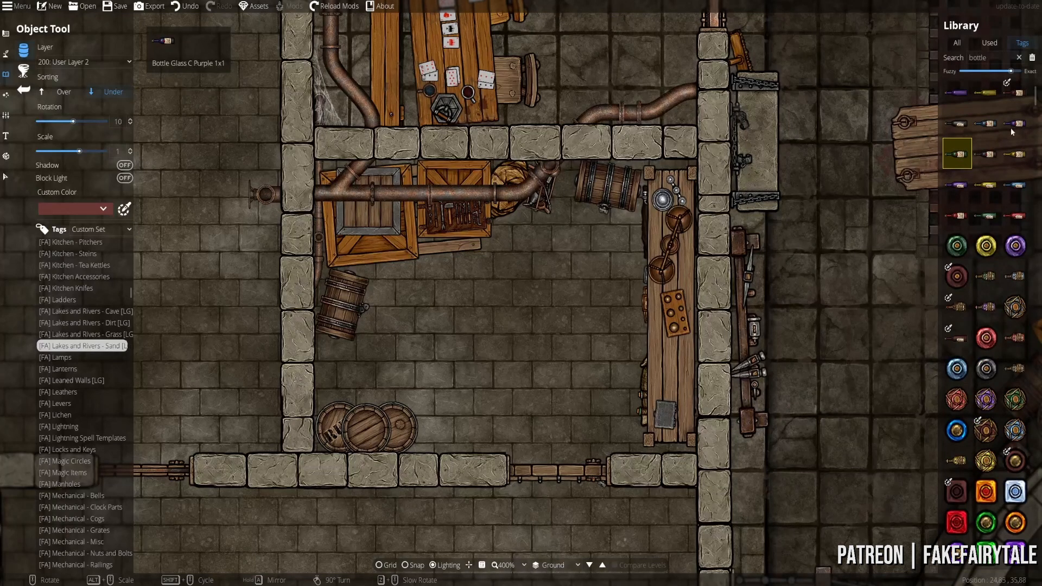
pyautogui.scroll(-2, 662, 378)
pyautogui.click(662, 378)
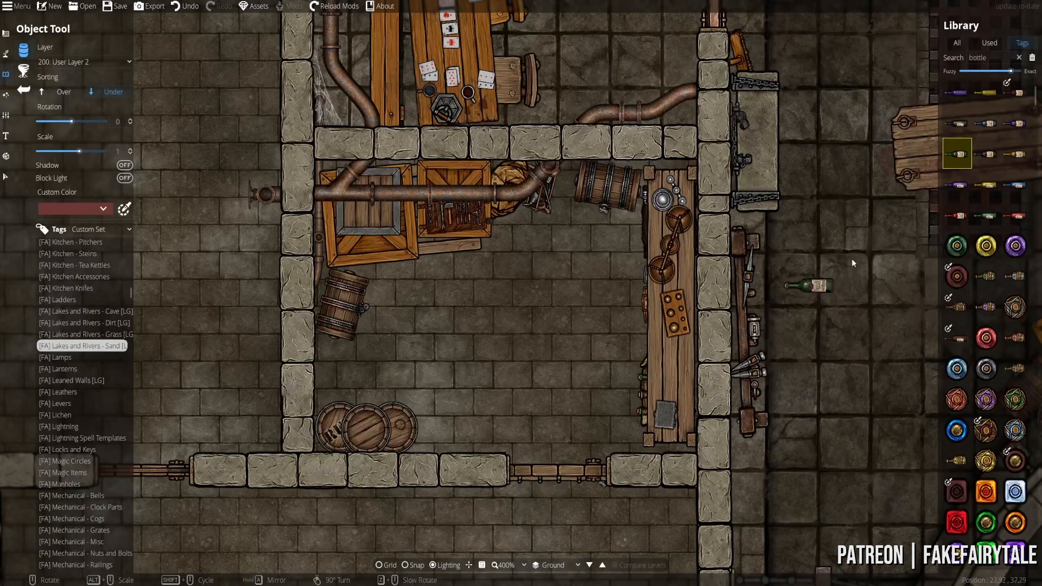
# - Select the green round bottle and switch placement to User Layer 1
pyautogui.click(952, 243)
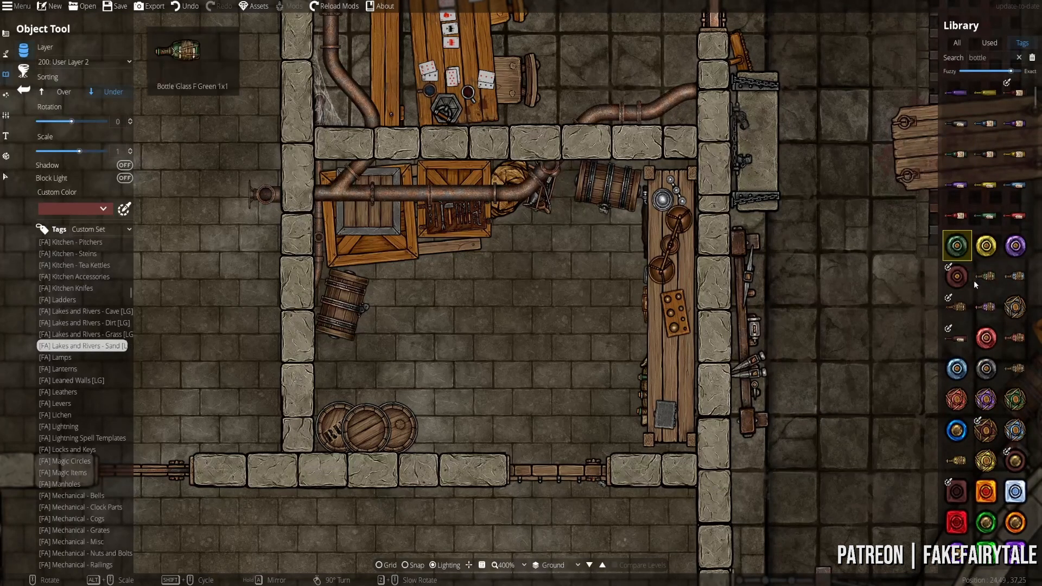
pyautogui.scroll(-4, 974, 280)
pyautogui.scroll(8, 977, 288)
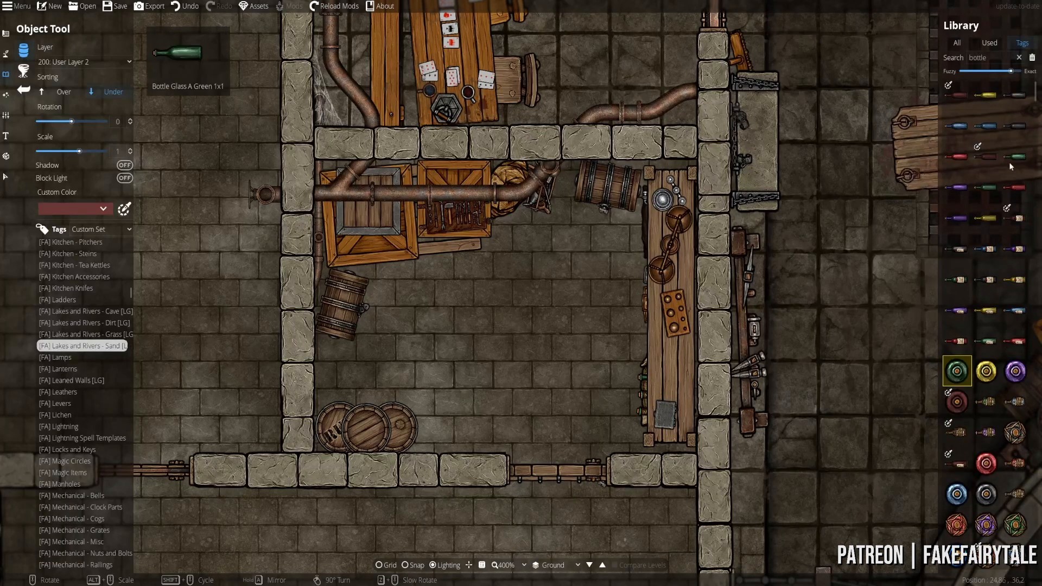
pyautogui.click(1009, 147)
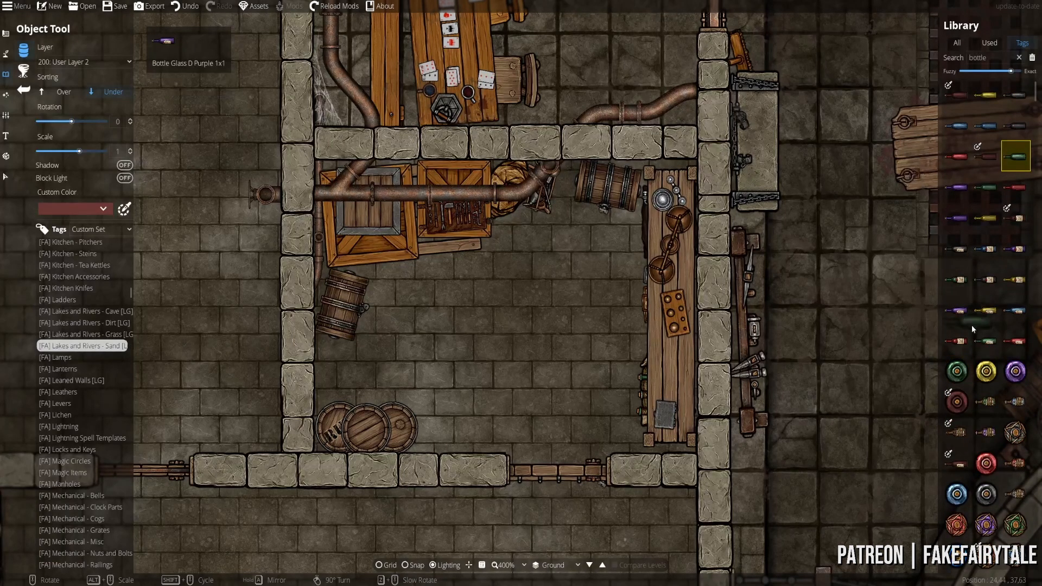
pyautogui.click(957, 371)
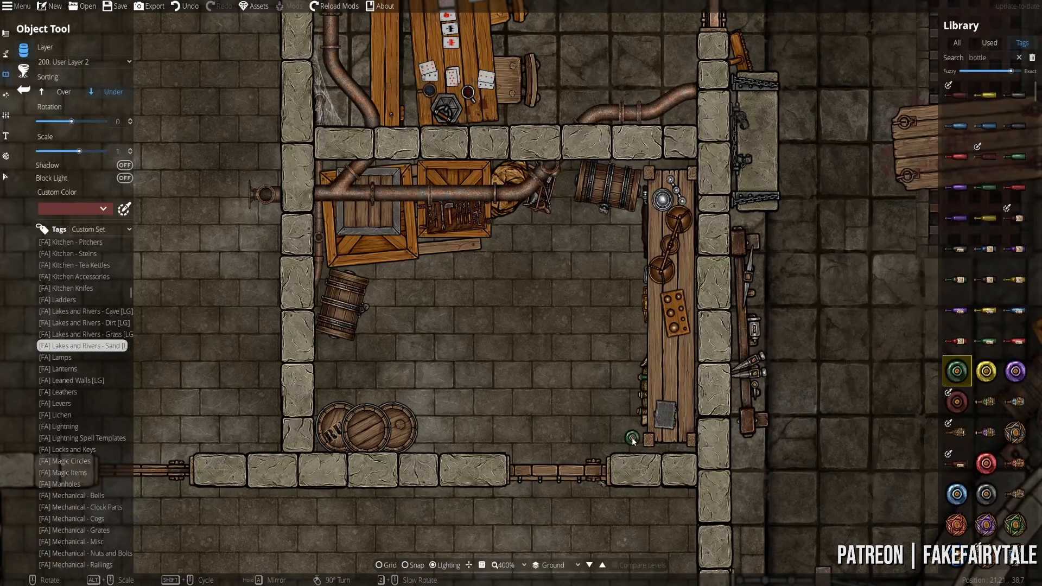
pyautogui.click(76, 62)
pyautogui.click(72, 149)
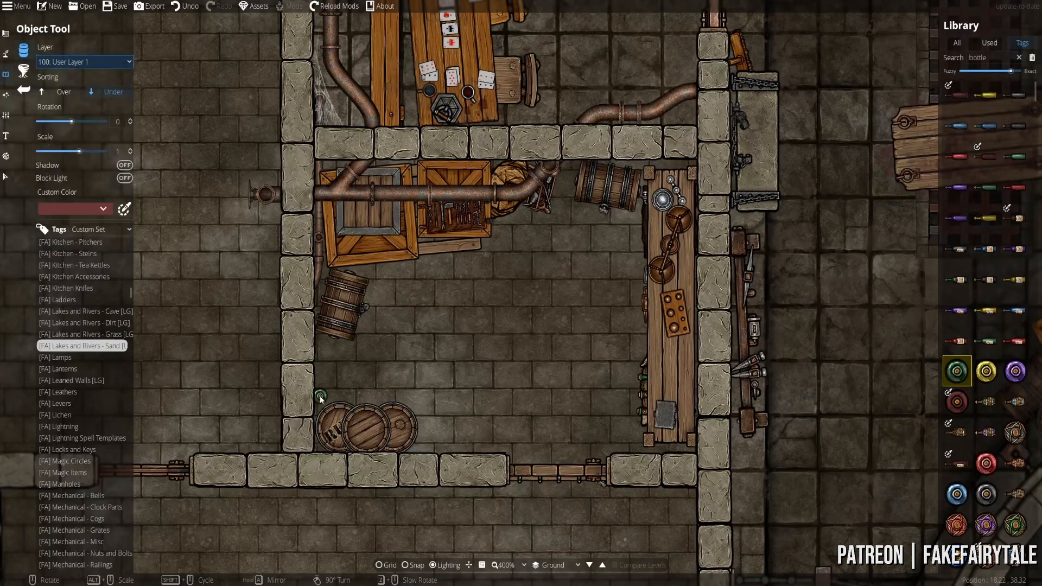
# - Place a green round bottle and a glass bottle beside the barrels
pyautogui.click(324, 404)
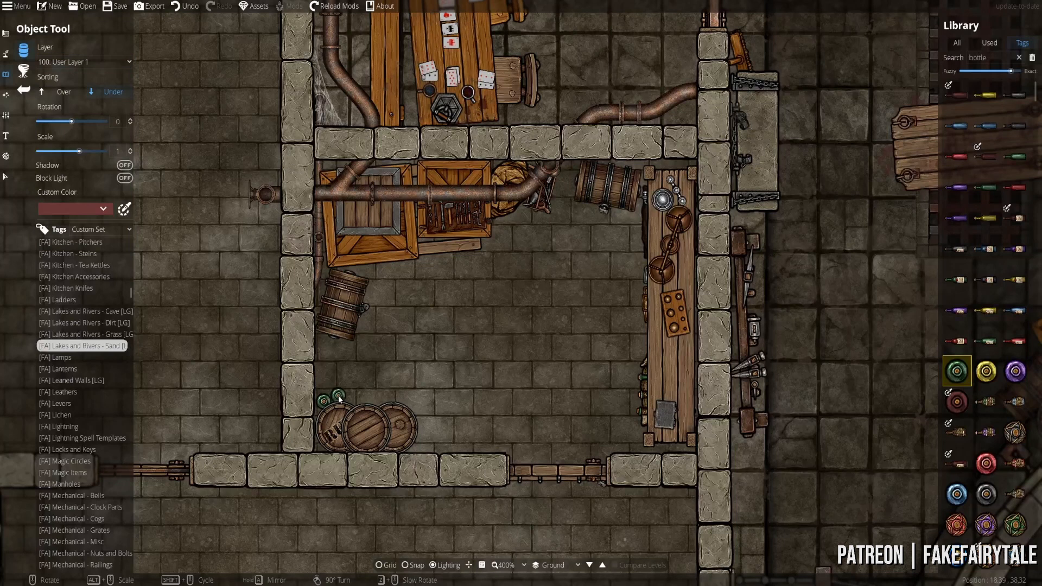
pyautogui.click(986, 402)
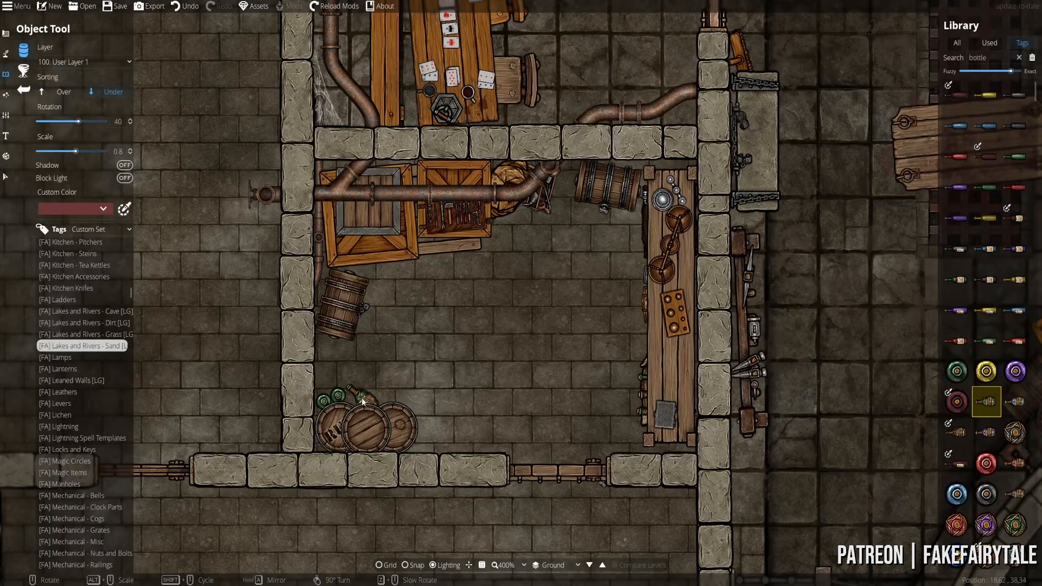
pyautogui.click(358, 400)
pyautogui.scroll(-2, 990, 393)
pyautogui.scroll(-2, 991, 392)
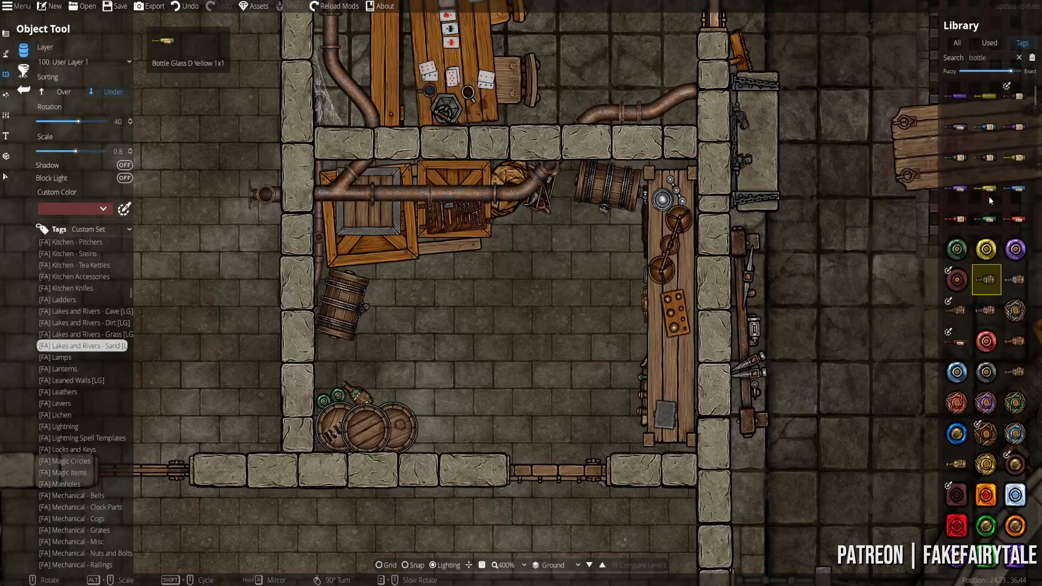
pyautogui.scroll(-10, 975, 293)
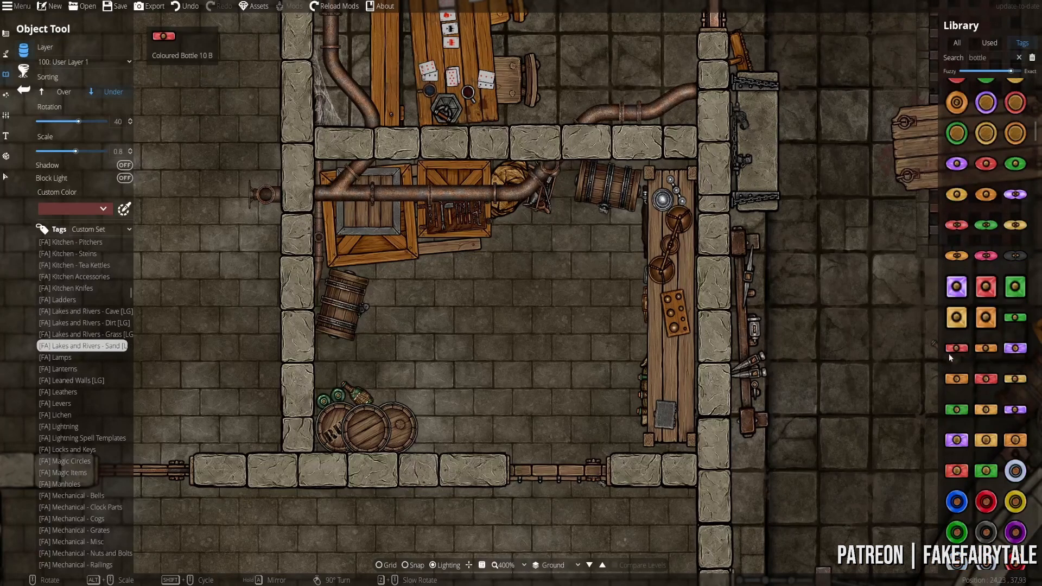
pyautogui.scroll(-15, 1000, 336)
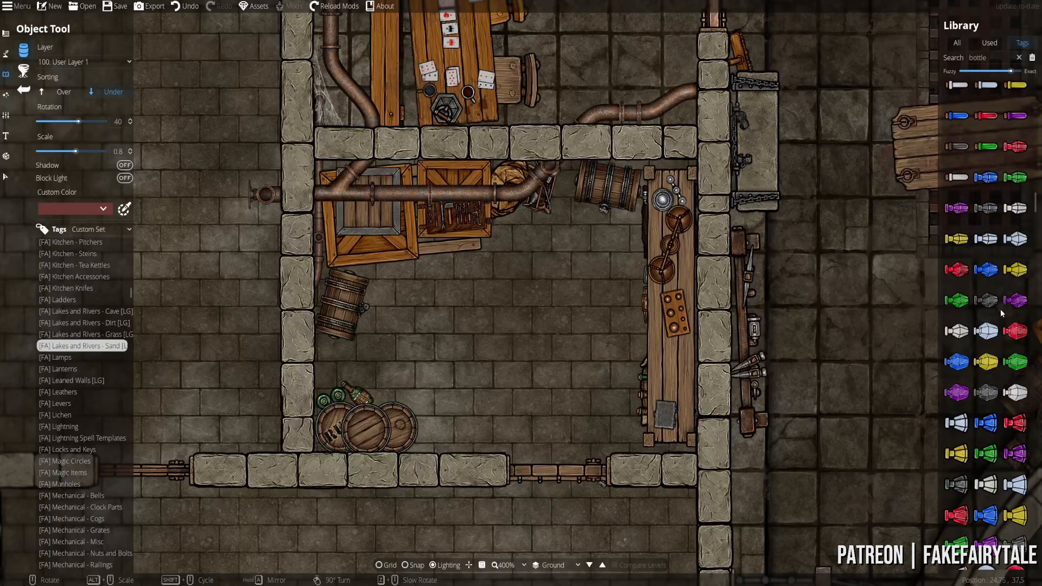
# - Pan and zoom out from 400% to 200% to frame the storeroom, card room, bedroom and corridor
pyautogui.scroll(7, 1001, 309)
pyautogui.moveTo(717, 335); pyautogui.dragTo(576, 437)
pyautogui.scroll(-1, 618, 359)
pyautogui.moveTo(615, 358); pyautogui.dragTo(613, 319)
pyautogui.scroll(-1, 609, 399)
pyautogui.scroll(-1, 609, 382)
pyautogui.scroll(1, 613, 320)
pyautogui.scroll(2, 614, 317)
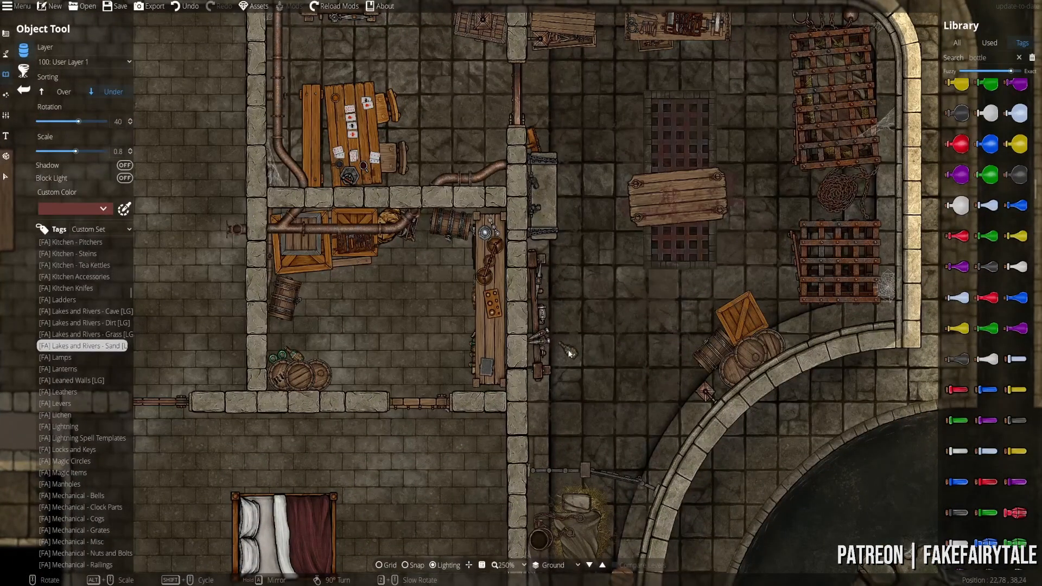
pyautogui.moveTo(569, 344); pyautogui.dragTo(597, 370)
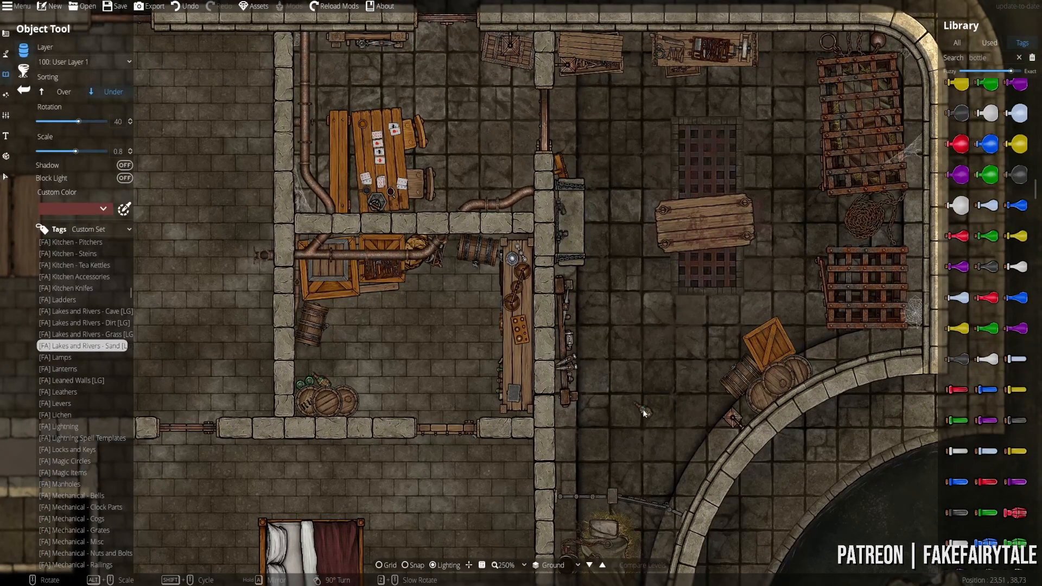
pyautogui.moveTo(547, 375); pyautogui.dragTo(679, 324)
pyautogui.moveTo(748, 292); pyautogui.dragTo(658, 326)
pyautogui.scroll(-1, 731, 310)
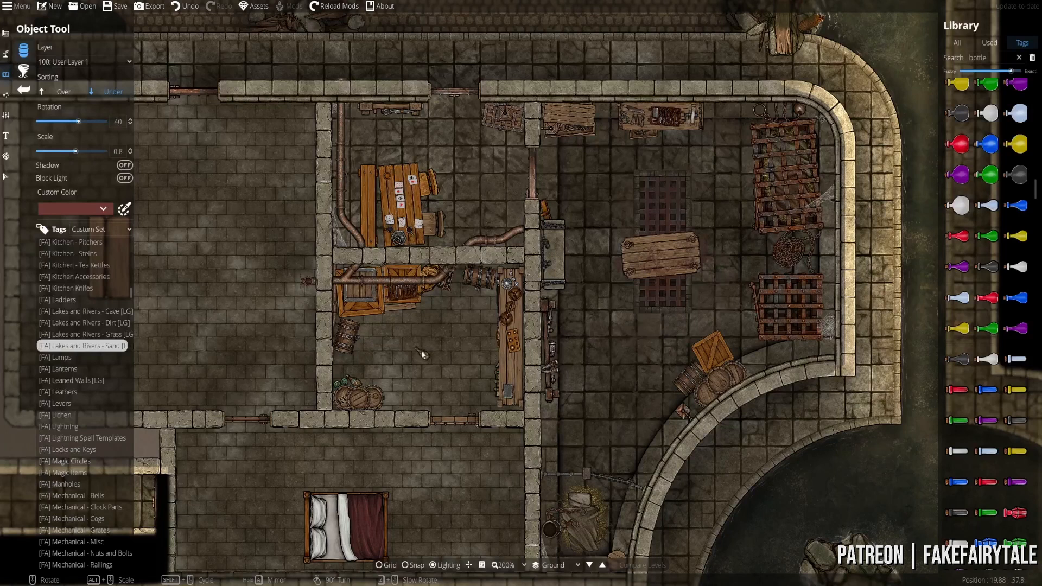
pyautogui.moveTo(356, 357); pyautogui.dragTo(381, 319)
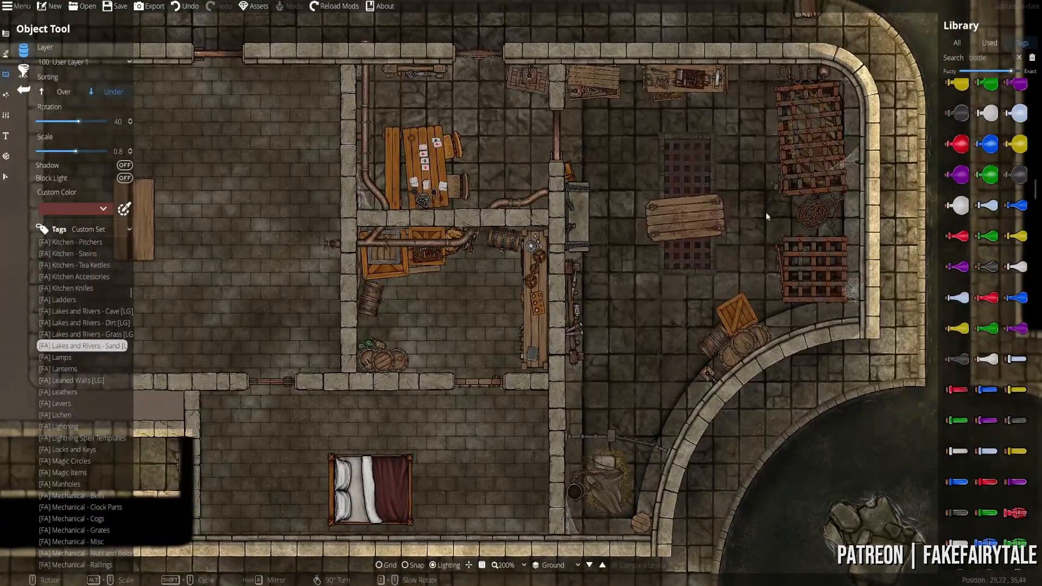
pyautogui.moveTo(295, 182); pyautogui.dragTo(526, 202)
pyautogui.moveTo(684, 232); pyautogui.dragTo(418, 183)
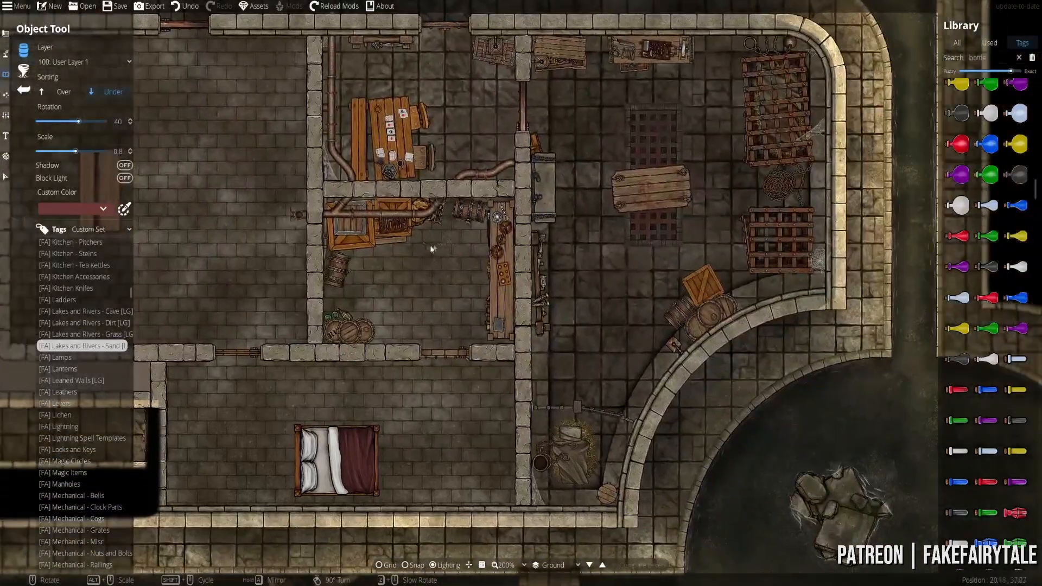
pyautogui.moveTo(431, 249); pyautogui.dragTo(408, 49)
pyautogui.moveTo(339, 403); pyautogui.dragTo(428, 339)
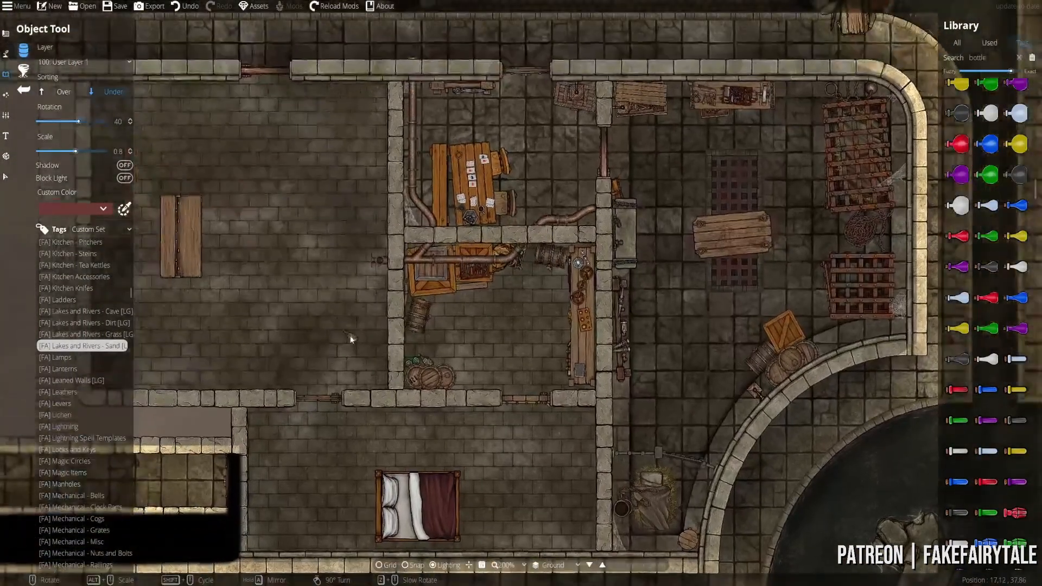
pyautogui.moveTo(352, 338); pyautogui.dragTo(378, 309)
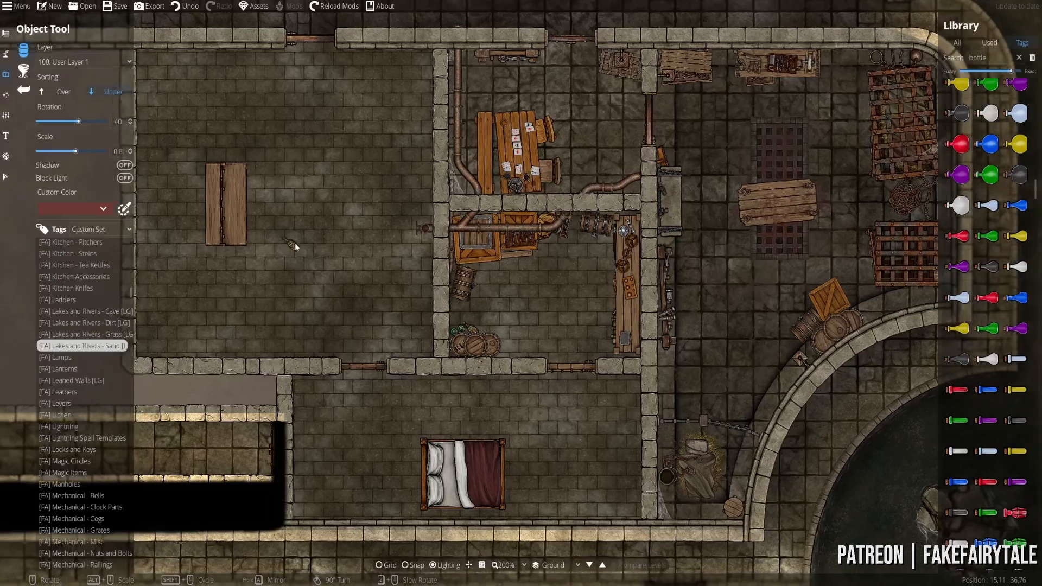
pyautogui.moveTo(364, 267); pyautogui.dragTo(400, 308)
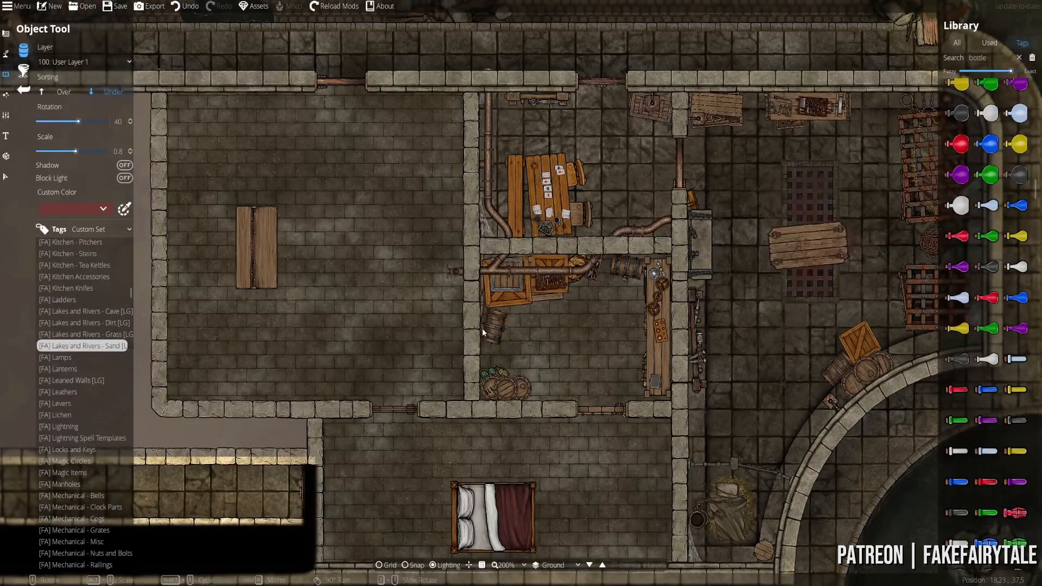
pyautogui.moveTo(455, 336); pyautogui.dragTo(473, 255)
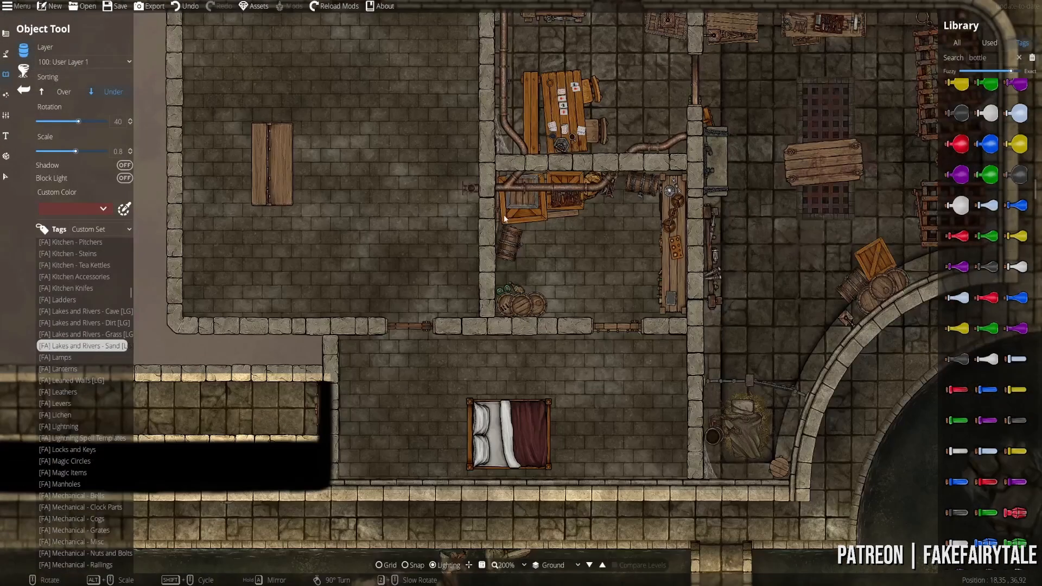
pyautogui.moveTo(503, 218); pyautogui.dragTo(481, 289)
pyautogui.moveTo(499, 346); pyautogui.dragTo(487, 302)
pyautogui.moveTo(430, 321); pyautogui.dragTo(520, 386)
pyautogui.moveTo(645, 335); pyautogui.dragTo(592, 207)
pyautogui.moveTo(394, 301); pyautogui.dragTo(489, 421)
pyautogui.moveTo(529, 264); pyautogui.dragTo(421, 181)
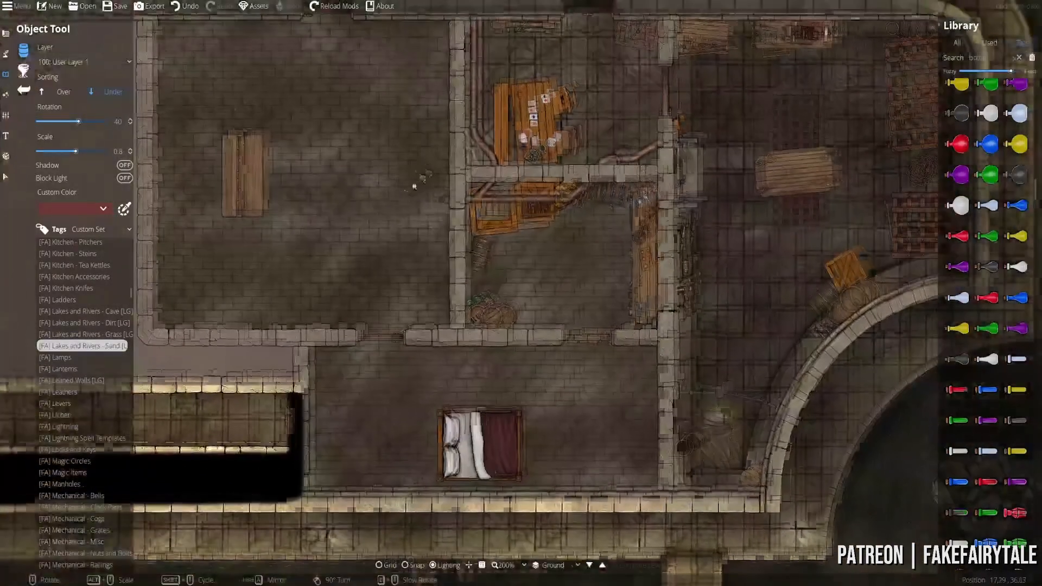
pyautogui.moveTo(621, 234); pyautogui.dragTo(532, 299)
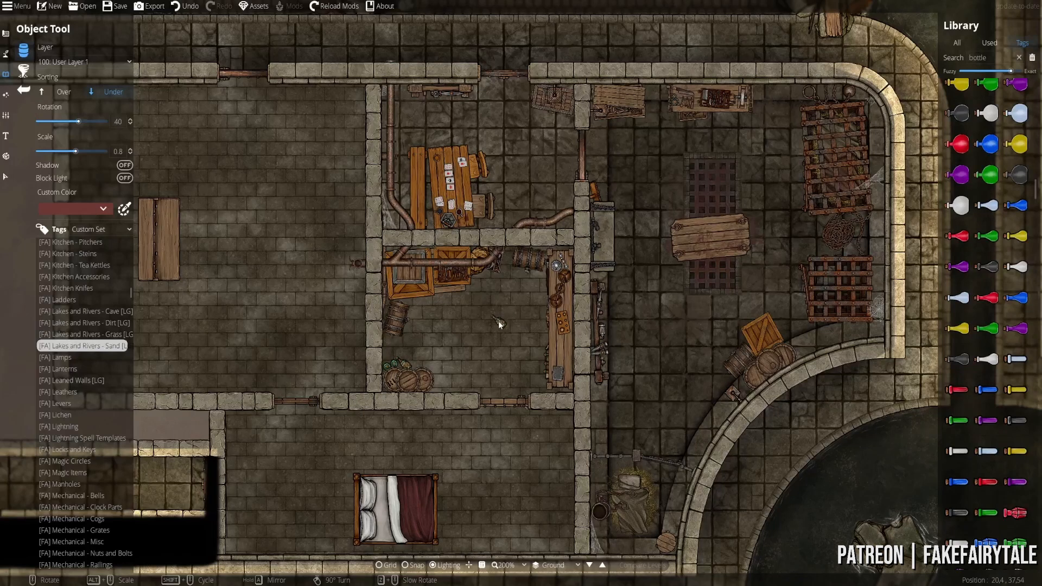
# - Place a green bottle rotated 85 on the storeroom floor and save the map
pyautogui.scroll(-3, 424, 350)
pyautogui.moveTo(456, 326); pyautogui.dragTo(454, 364)
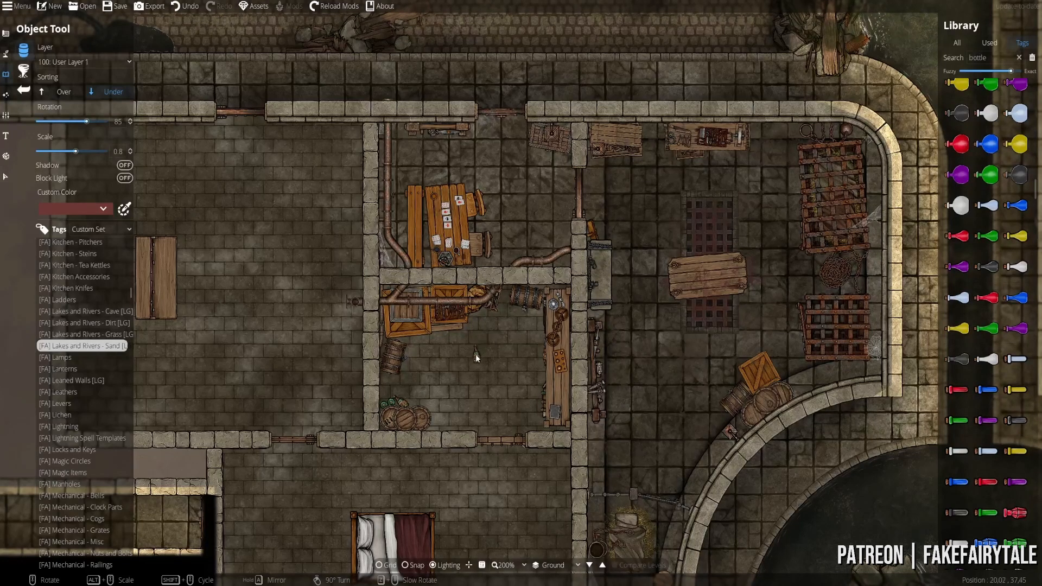
pyautogui.click(475, 358)
pyautogui.hotkey('ctrl', 's')
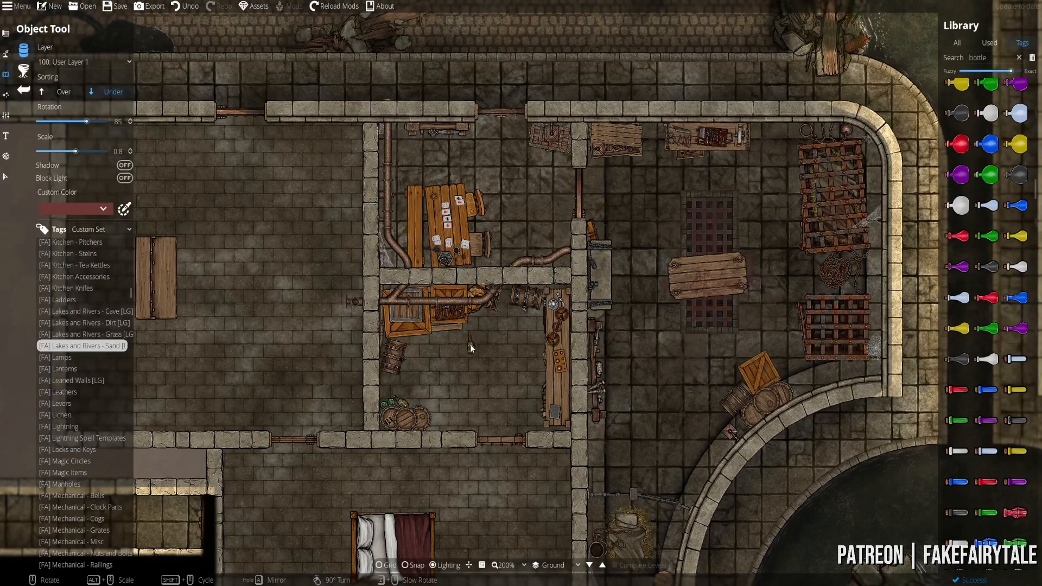